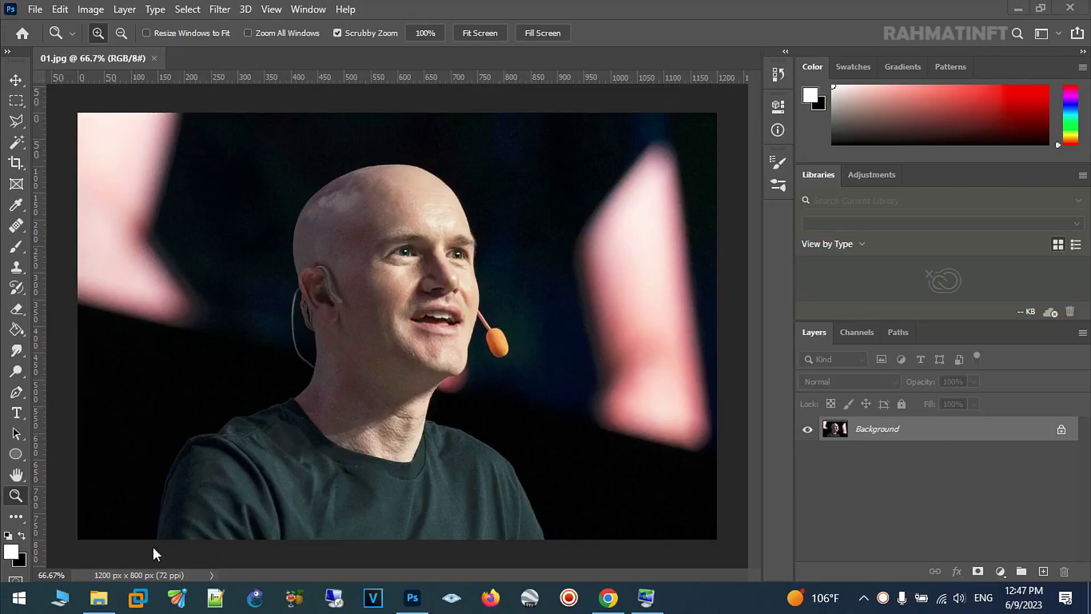
# Step: Zoom to 300% on the lower-left of the photo, showing its bottom edge
pyautogui.click(16, 474)
pyautogui.click(16, 495)
pyautogui.click(169, 529)
pyautogui.moveTo(175, 521); pyautogui.dragTo(229, 387)
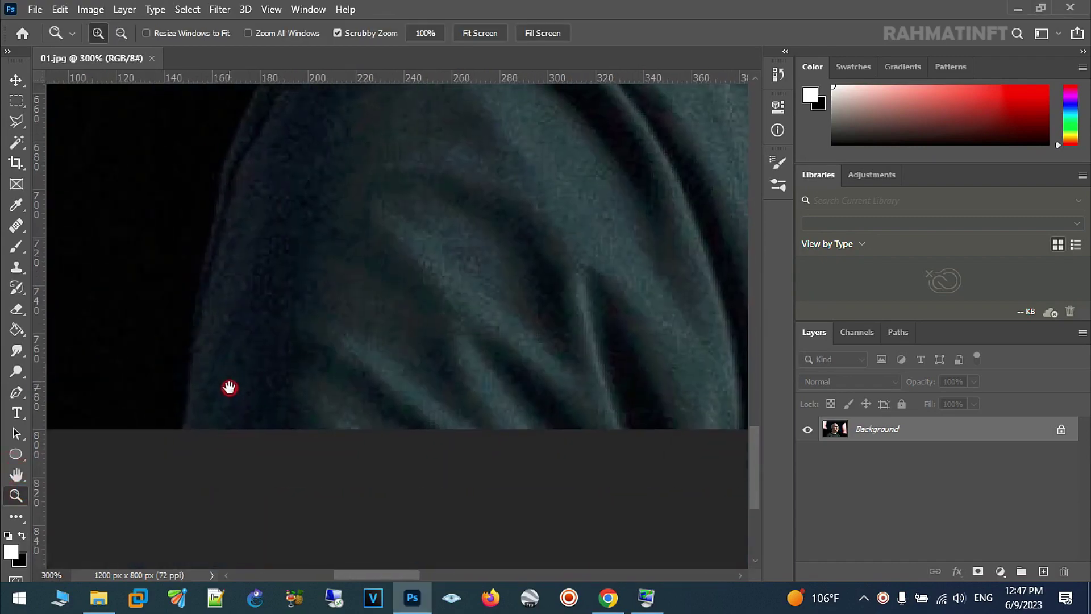
# Step: Start a Pen path at the left shoulder's base and add a point up its edge
pyautogui.click(16, 392)
pyautogui.click(181, 436)
pyautogui.click(195, 352)
# Step: Trace anchors up the left shoulder edge to where it curves over
pyautogui.click(198, 303)
pyautogui.click(209, 256)
pyautogui.click(216, 220)
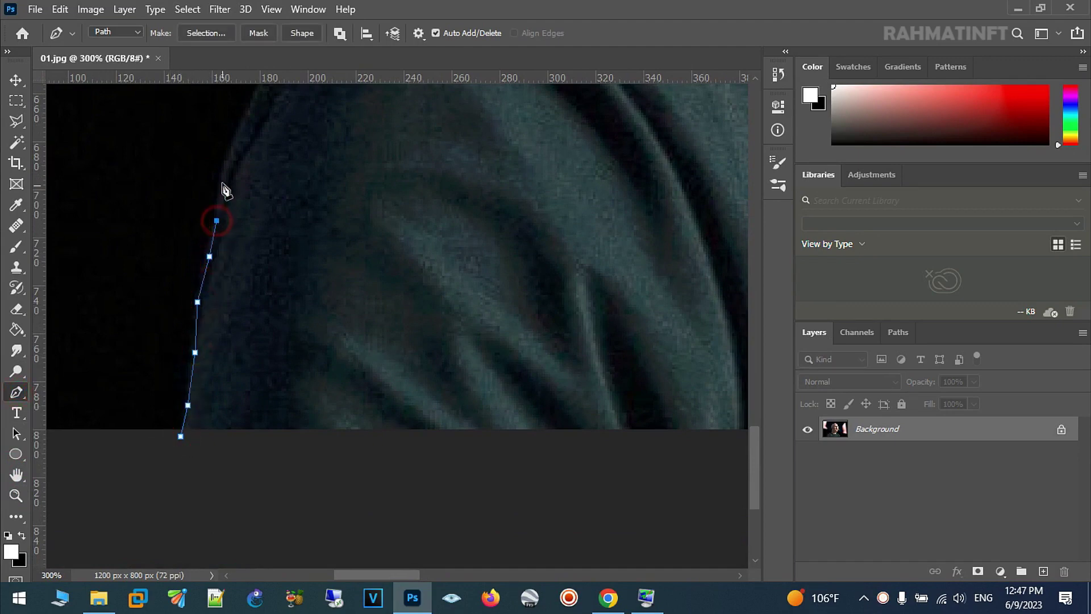
pyautogui.click(228, 169)
pyautogui.moveTo(228, 170); pyautogui.dragTo(165, 495)
pyautogui.click(181, 449)
pyautogui.click(199, 404)
pyautogui.click(222, 361)
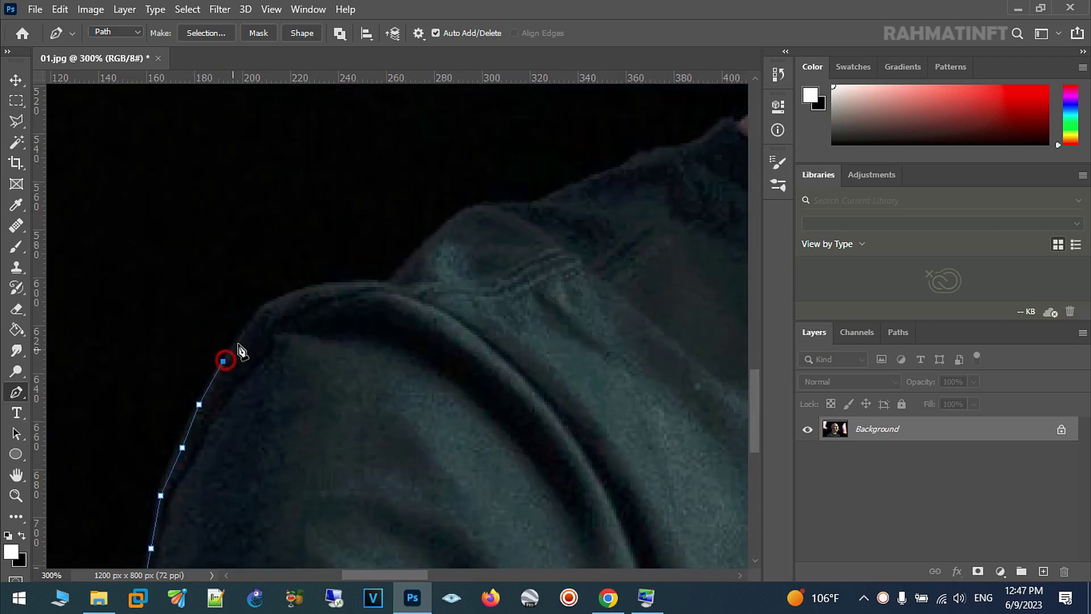
pyautogui.click(249, 328)
pyautogui.click(264, 309)
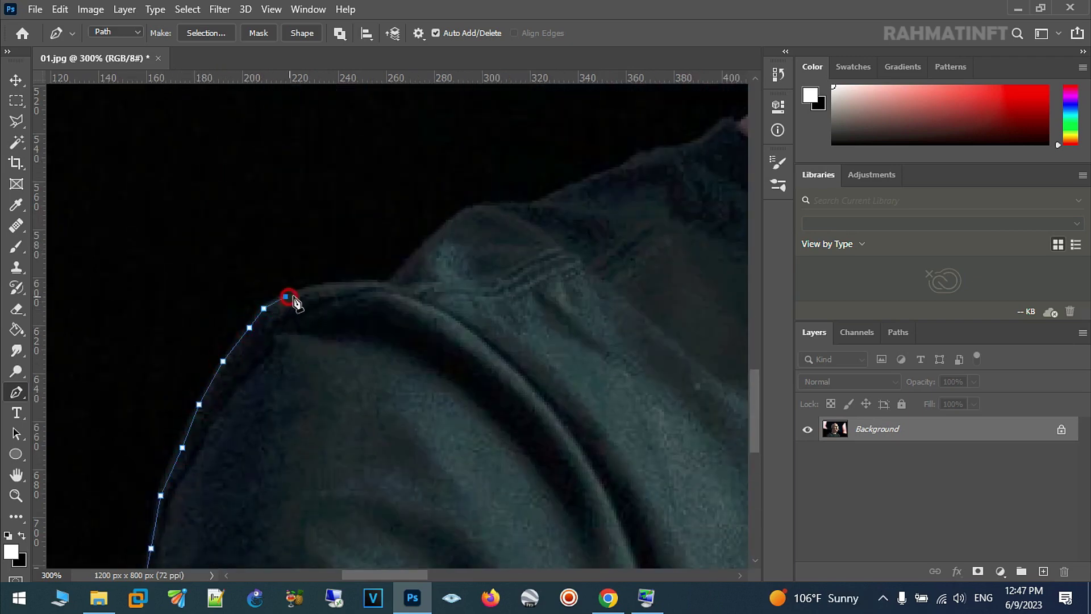
# Step: Continue anchors across the shoulder top and along the rising shirt collar
pyautogui.click(309, 289)
pyautogui.click(328, 284)
pyautogui.click(357, 284)
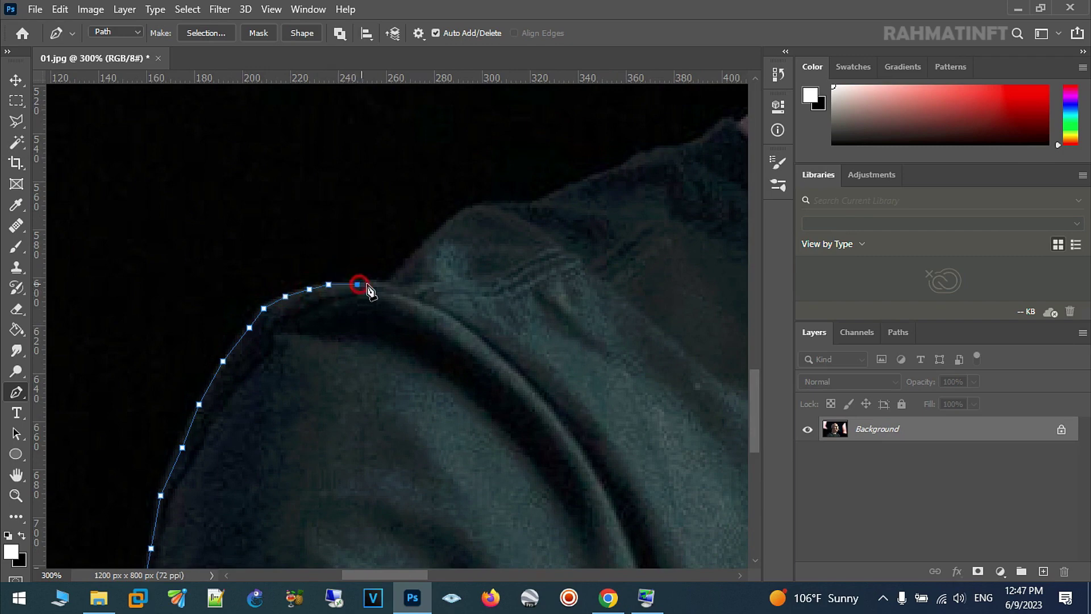
pyautogui.click(389, 282)
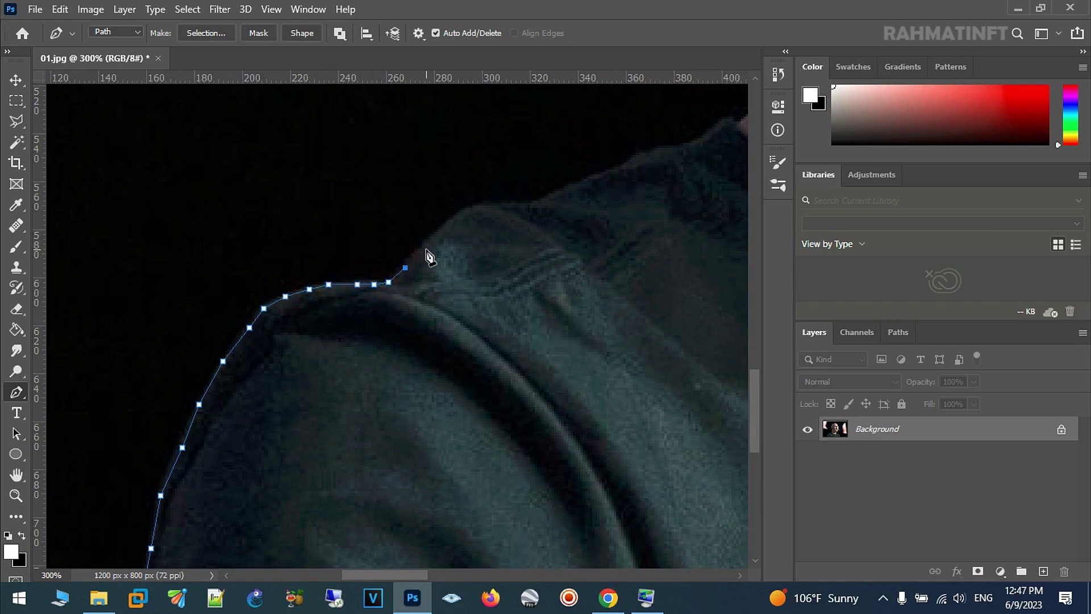
pyautogui.click(439, 234)
pyautogui.click(463, 212)
pyautogui.click(480, 208)
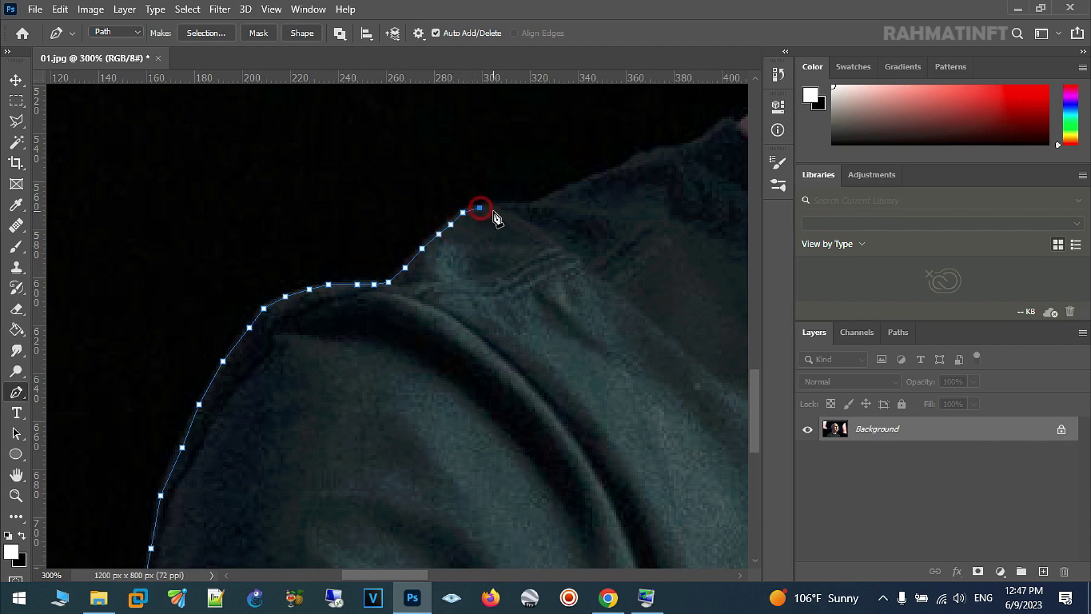
pyautogui.click(516, 208)
pyautogui.click(568, 188)
pyautogui.click(594, 177)
pyautogui.click(639, 157)
# Step: Follow the collar to the neck and start up the back of the neck
pyautogui.moveTo(665, 180); pyautogui.dragTo(420, 330)
pyautogui.click(405, 302)
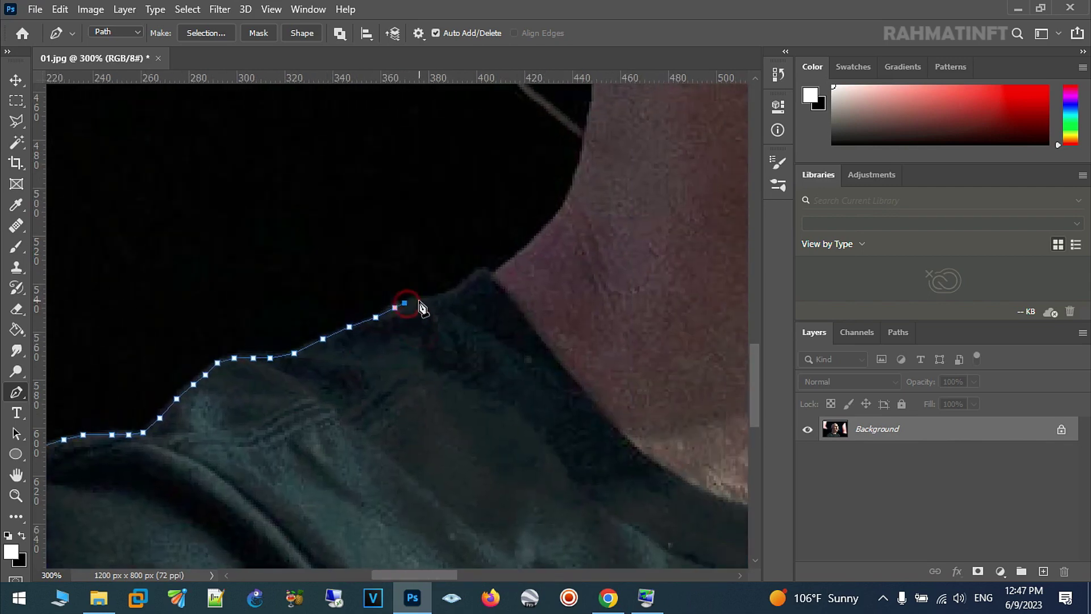
pyautogui.click(433, 303)
pyautogui.click(450, 295)
pyautogui.click(469, 278)
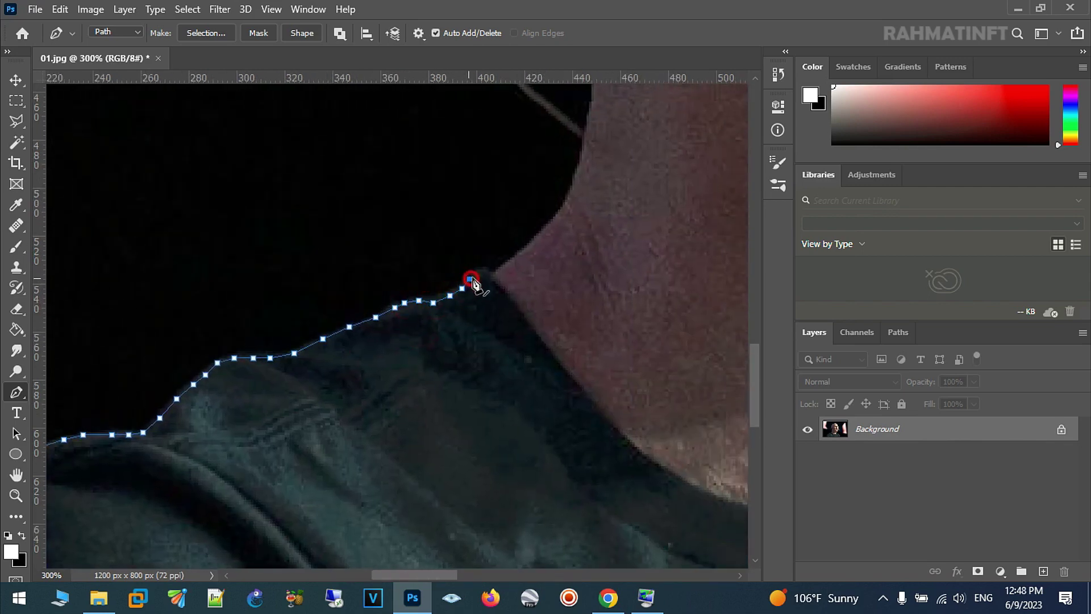
pyautogui.click(484, 268)
pyautogui.click(495, 275)
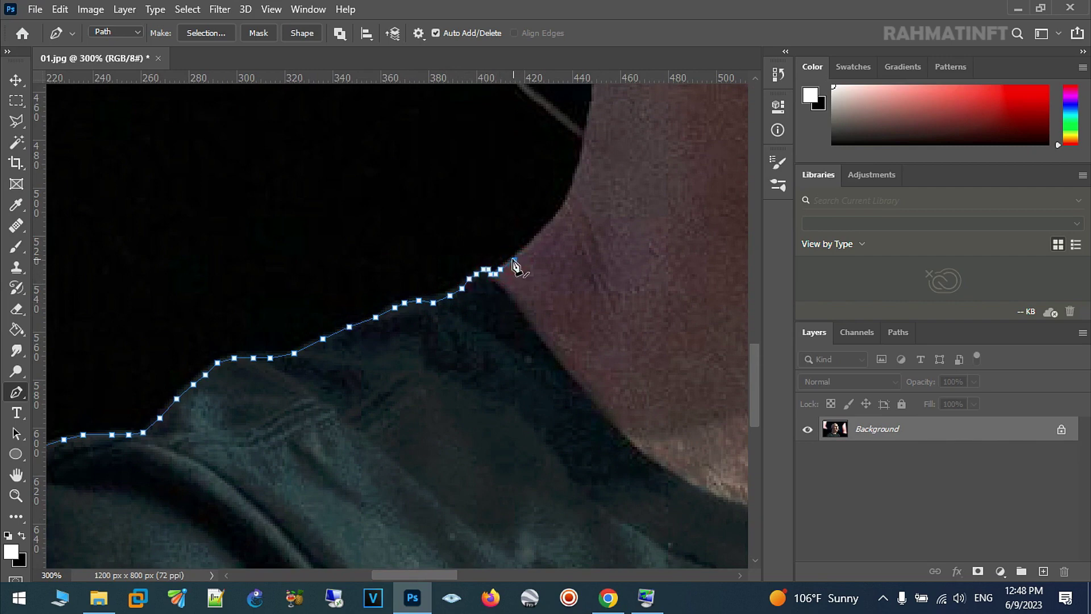
pyautogui.click(534, 240)
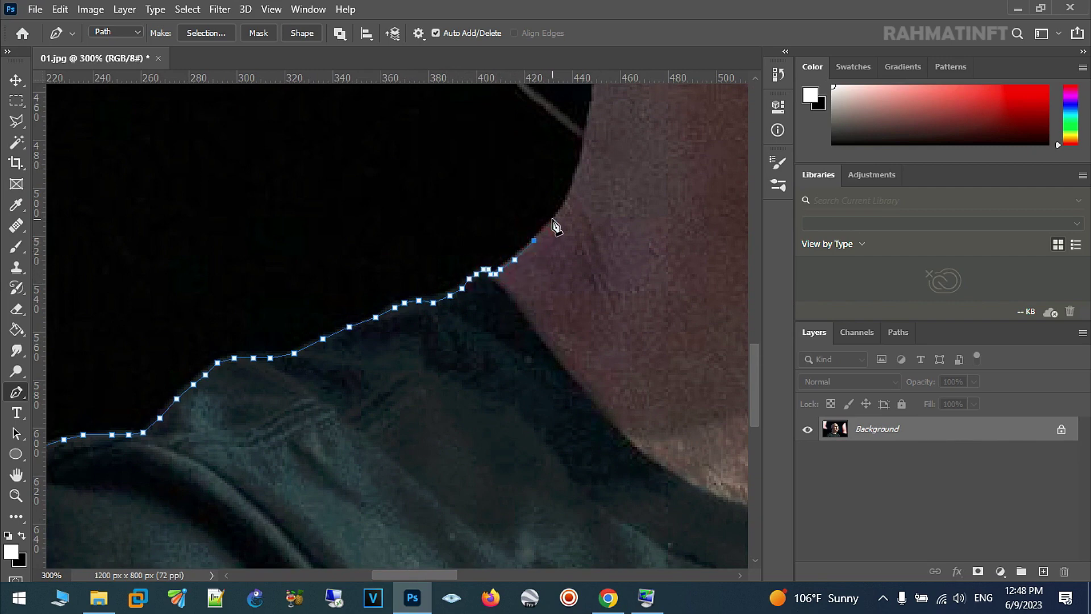
pyautogui.click(570, 193)
# Step: Carry the path up the neck edge to behind the ear
pyautogui.moveTo(580, 166); pyautogui.dragTo(530, 311)
pyautogui.click(527, 303)
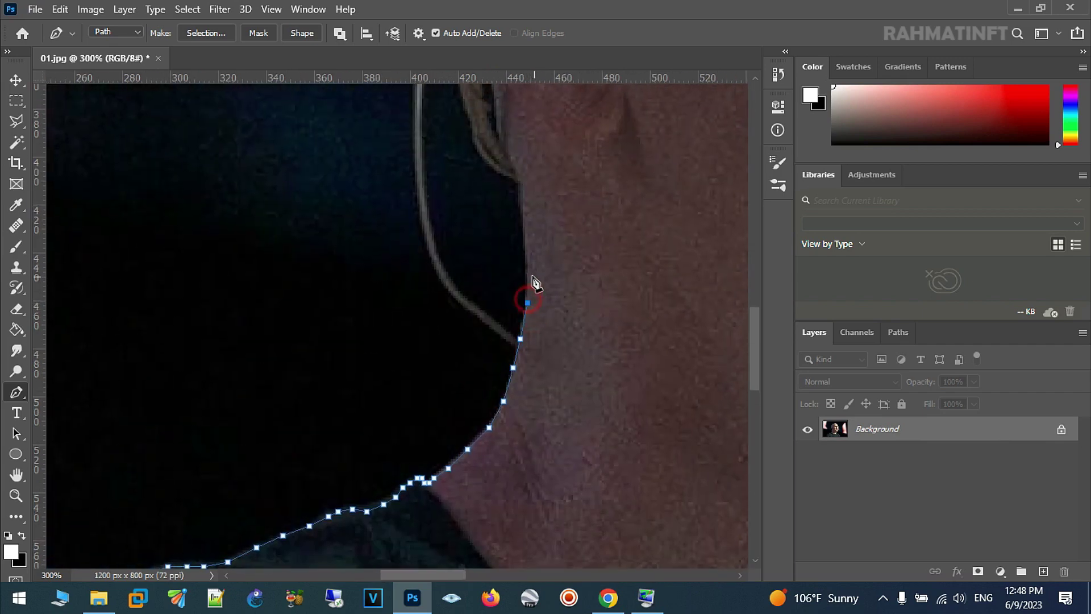
pyautogui.click(526, 243)
pyautogui.click(525, 215)
pyautogui.click(522, 193)
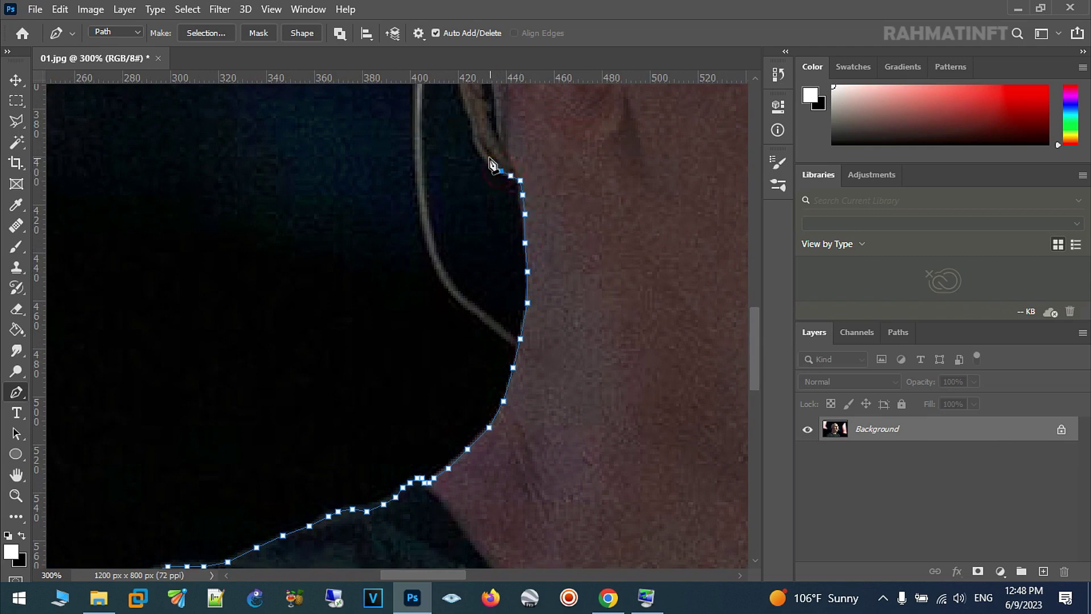
pyautogui.moveTo(477, 135); pyautogui.dragTo(471, 313)
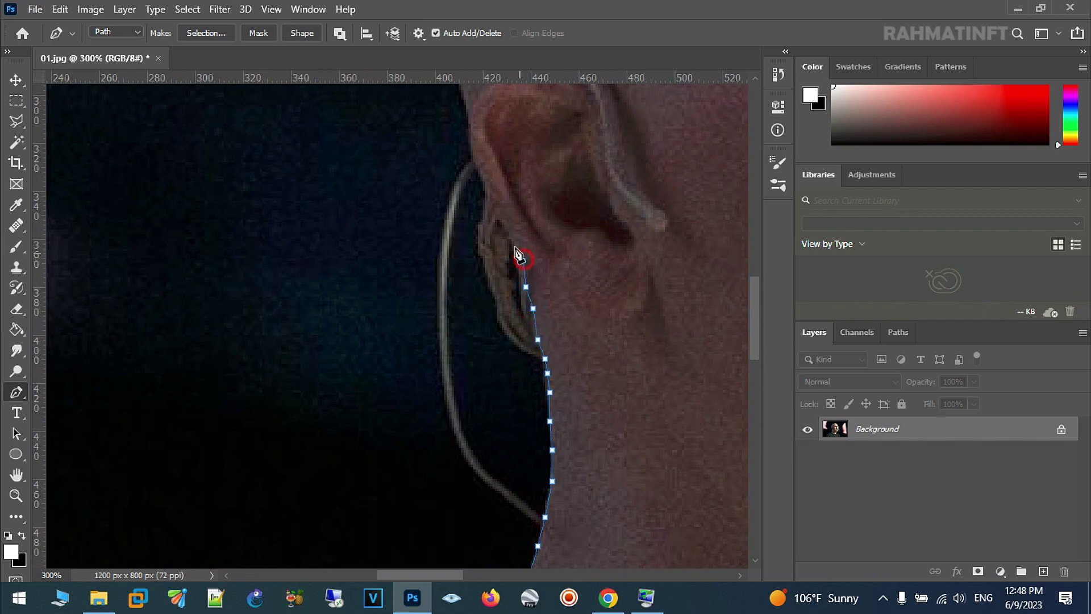
pyautogui.moveTo(482, 178); pyautogui.dragTo(520, 346)
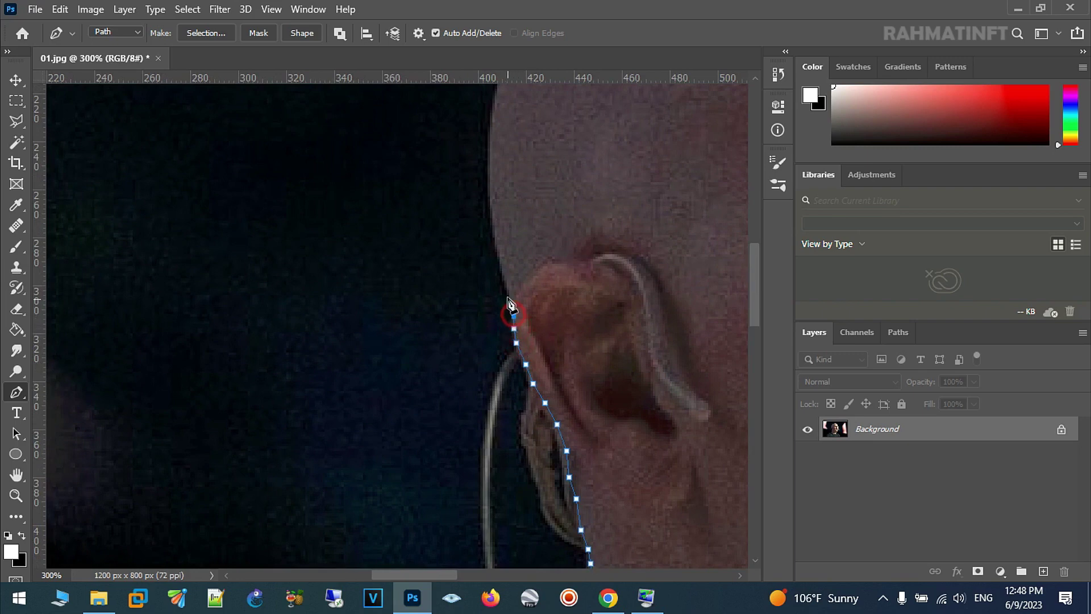
pyautogui.click(504, 270)
# Step: Add anchors up the back of the head toward the crown
pyautogui.click(493, 185)
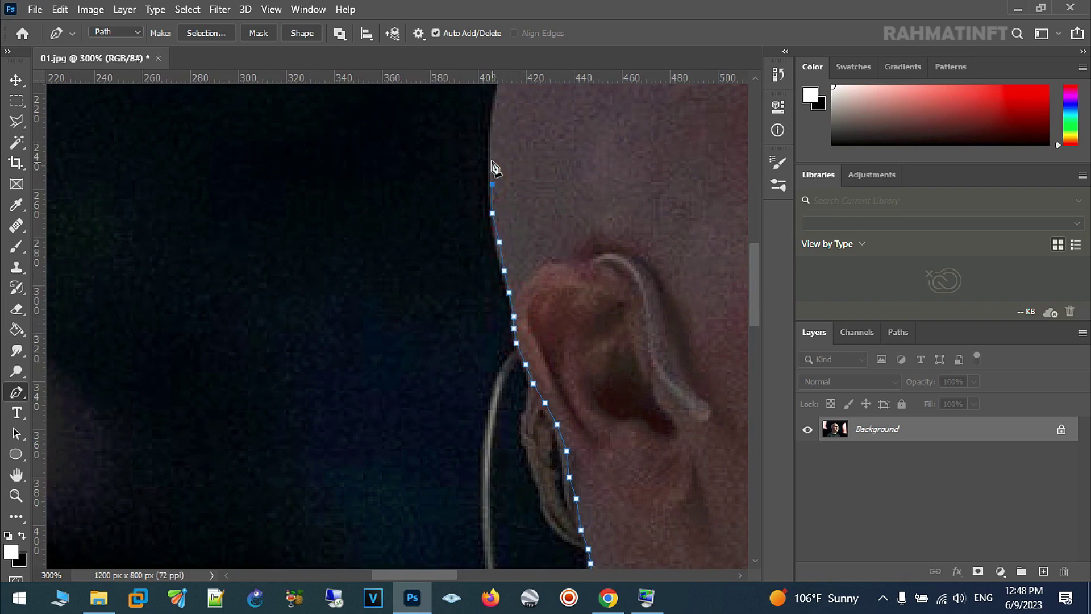
pyautogui.click(492, 132)
pyautogui.moveTo(524, 158); pyautogui.dragTo(453, 358)
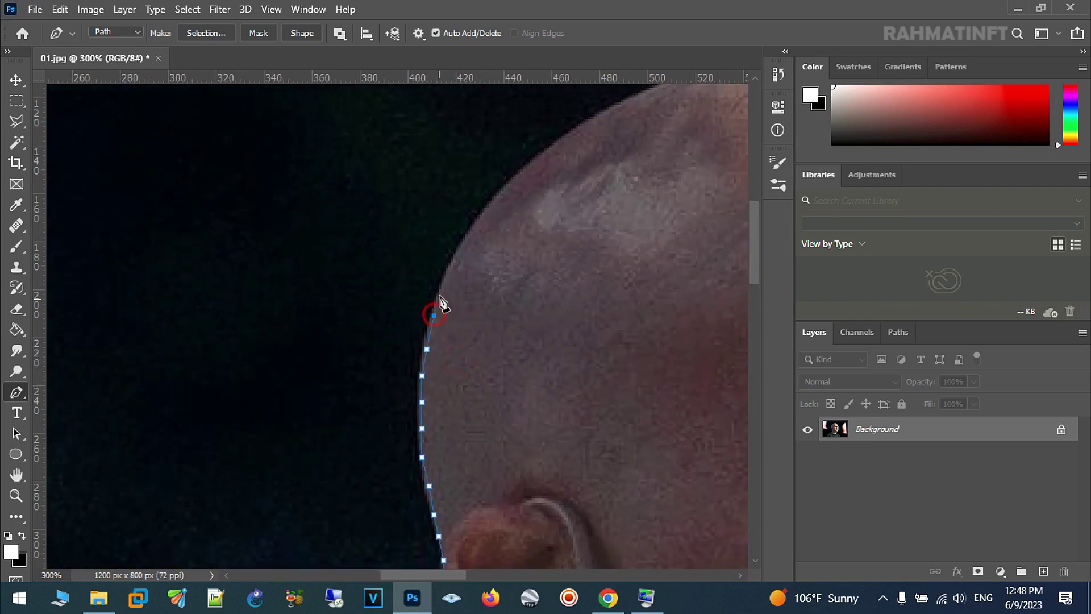
pyautogui.click(453, 258)
pyautogui.click(491, 205)
pyautogui.moveTo(530, 168); pyautogui.dragTo(336, 352)
pyautogui.click(362, 328)
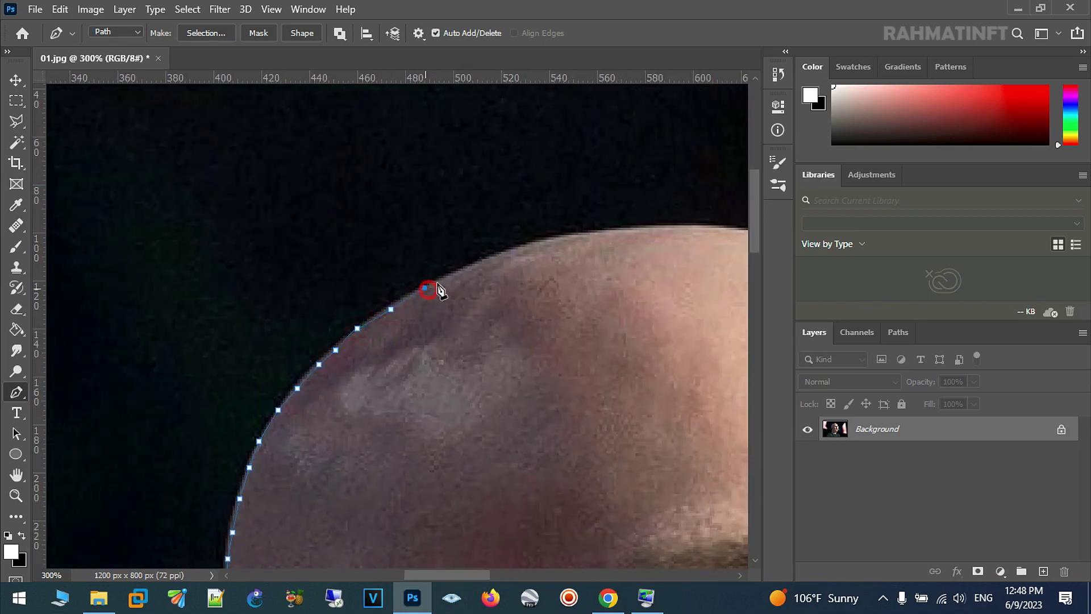
# Step: Trace the head's outline across the crown, ending with a curved anchor
pyautogui.click(477, 263)
pyautogui.click(501, 254)
pyautogui.click(532, 245)
pyautogui.click(558, 238)
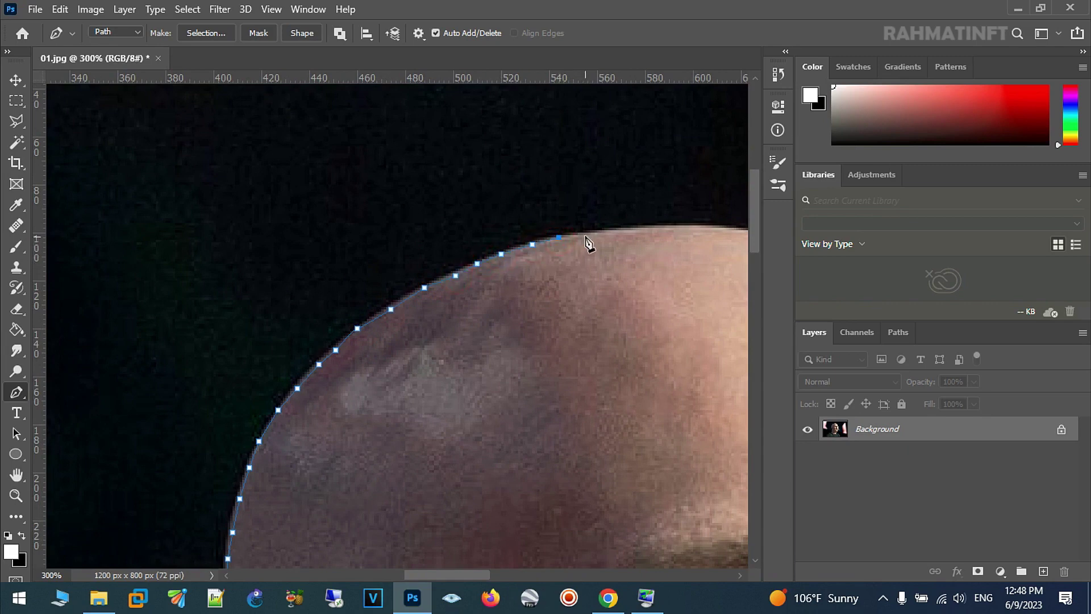
pyautogui.click(617, 233)
pyautogui.moveTo(568, 287); pyautogui.dragTo(275, 376)
pyautogui.click(347, 311)
pyautogui.click(381, 311)
pyautogui.click(417, 309)
pyautogui.click(480, 319)
pyautogui.moveTo(518, 332); pyautogui.dragTo(523, 335)
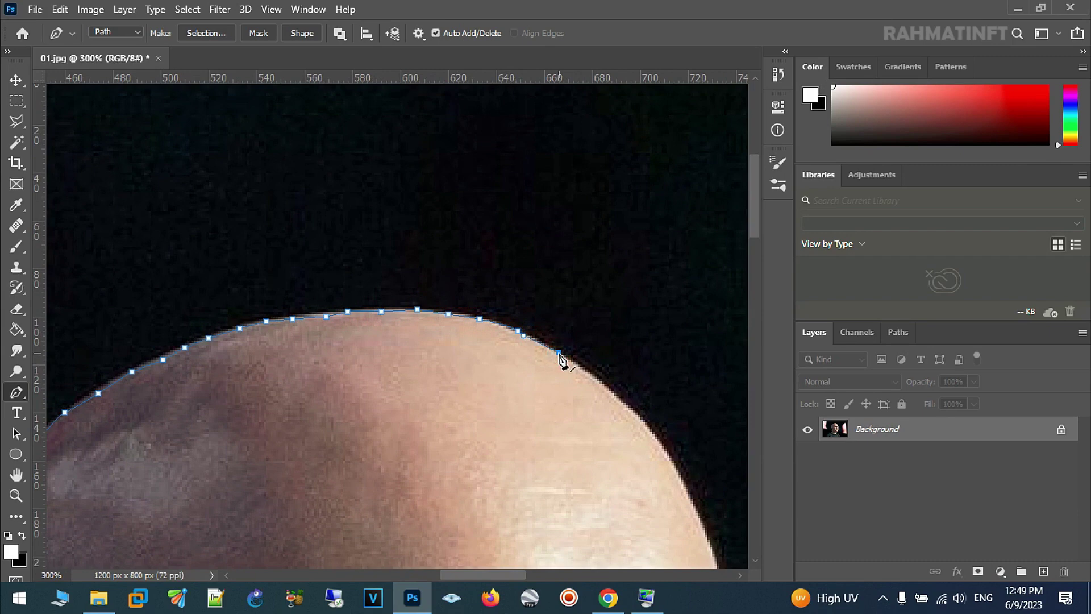
# Step: Add anchors down the front of the head and upper forehead
pyautogui.click(582, 369)
pyautogui.click(606, 390)
pyautogui.click(633, 412)
pyautogui.moveTo(621, 367)
pyautogui.mouseDown()
pyautogui.moveTo(535, 280)
pyautogui.moveTo(510, 224)
pyautogui.mouseUp()
pyautogui.click(516, 233)
pyautogui.click(527, 251)
pyautogui.click(538, 273)
pyautogui.click(548, 293)
pyautogui.click(559, 316)
# Step: Continue down the forehead to the brow ridge
pyautogui.click(565, 337)
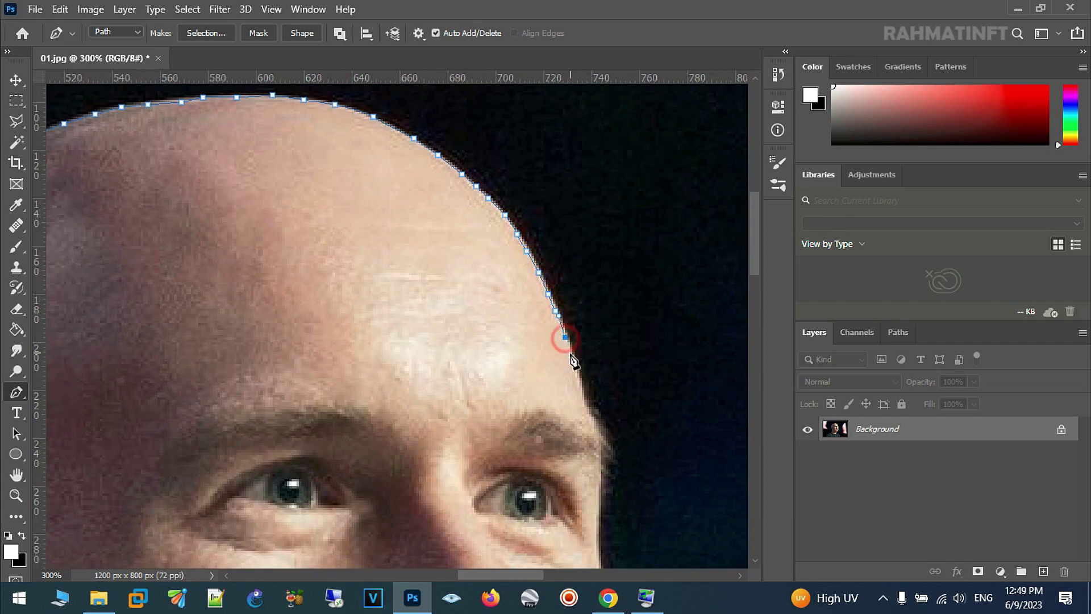
pyautogui.click(577, 370)
pyautogui.click(582, 396)
pyautogui.click(591, 416)
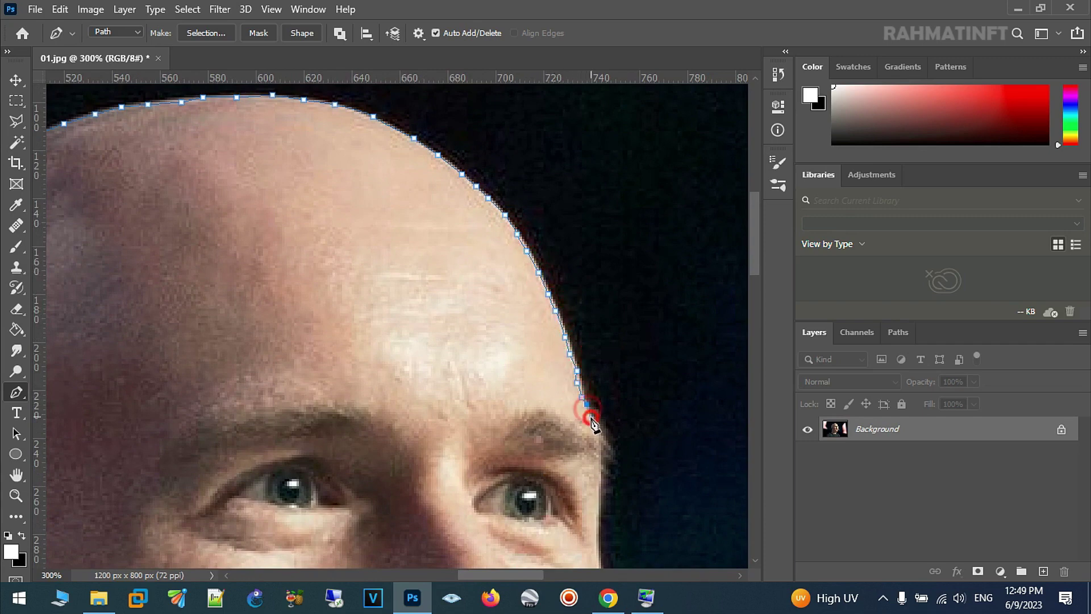
pyautogui.click(603, 437)
pyautogui.click(601, 452)
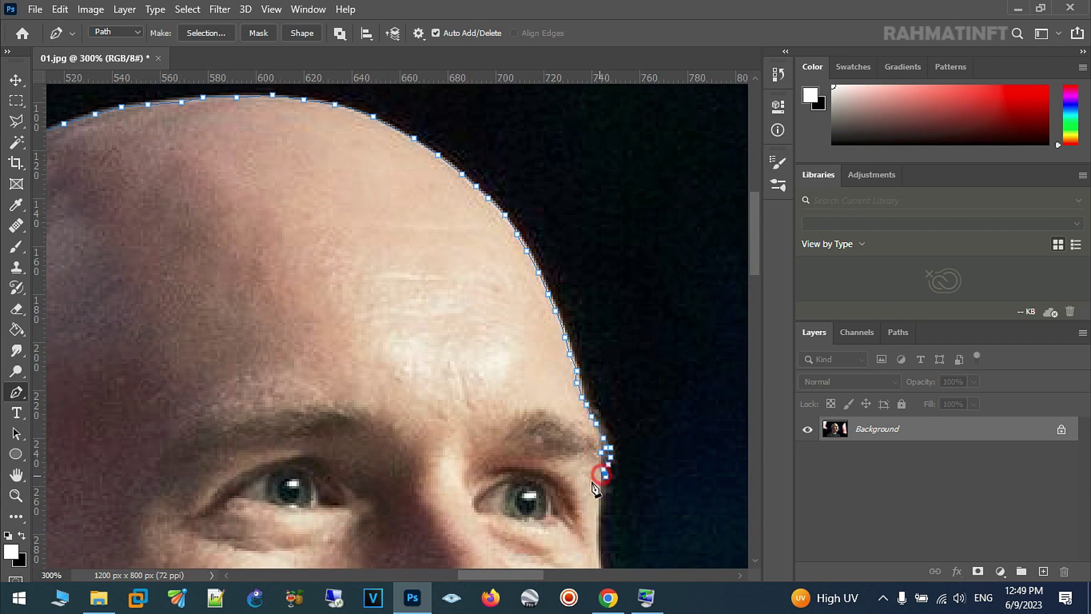
# Step: Trace down the eye and nose side of the face to the cheek
pyautogui.moveTo(606, 476); pyautogui.dragTo(560, 314)
pyautogui.click(555, 324)
pyautogui.click(553, 344)
pyautogui.click(552, 366)
pyautogui.click(559, 392)
pyautogui.click(564, 414)
pyautogui.click(575, 455)
pyautogui.click(579, 491)
# Step: Follow the cheek past the mouth and down the jaw edge
pyautogui.moveTo(572, 525); pyautogui.dragTo(515, 286)
pyautogui.click(523, 280)
pyautogui.click(523, 299)
pyautogui.click(521, 325)
pyautogui.click(515, 344)
pyautogui.click(505, 378)
pyautogui.click(501, 399)
pyautogui.click(494, 434)
pyautogui.click(487, 452)
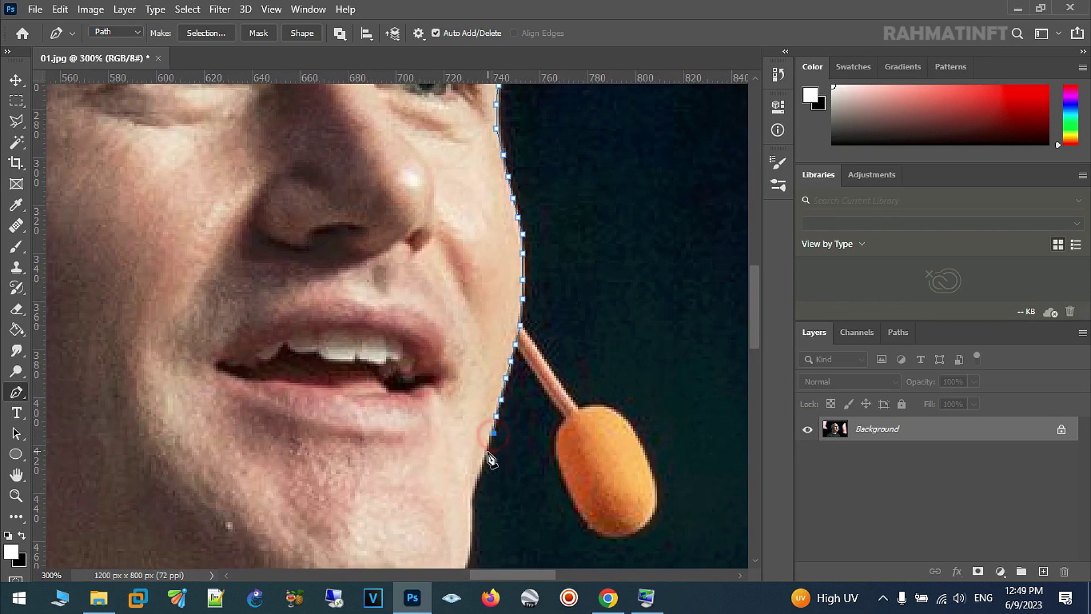
pyautogui.click(479, 470)
# Step: Round the chin curve and place an anchor under the chin
pyautogui.moveTo(470, 506); pyautogui.dragTo(455, 172)
pyautogui.click(448, 170)
pyautogui.click(448, 193)
pyautogui.click(444, 224)
pyautogui.click(436, 243)
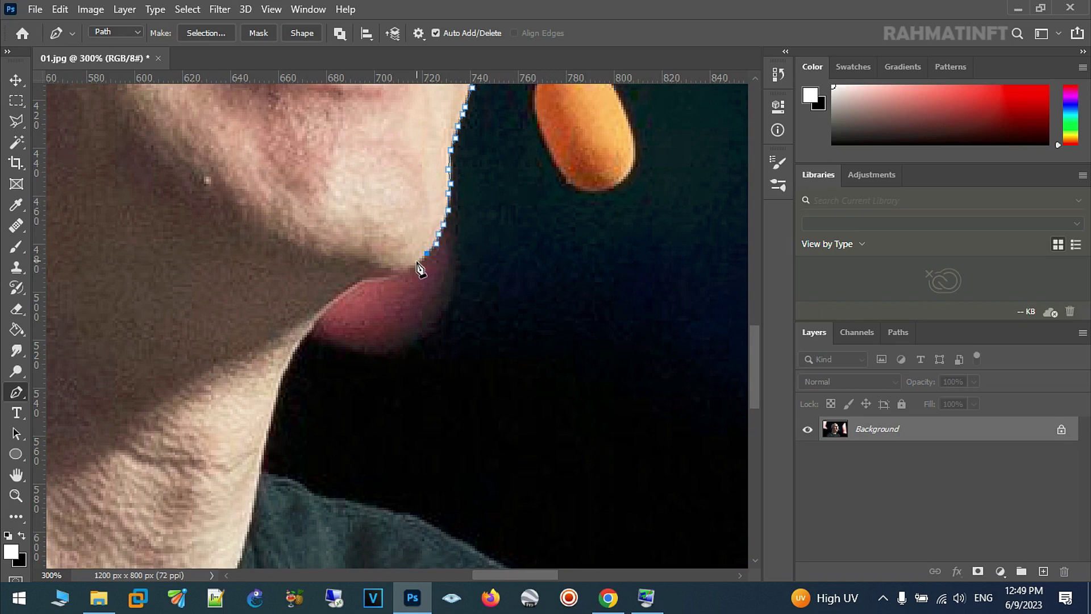
pyautogui.click(408, 267)
# Step: Add anchors under the chin and down the front of the neck
pyautogui.click(308, 332)
pyautogui.click(283, 365)
pyautogui.click(283, 377)
pyautogui.click(278, 396)
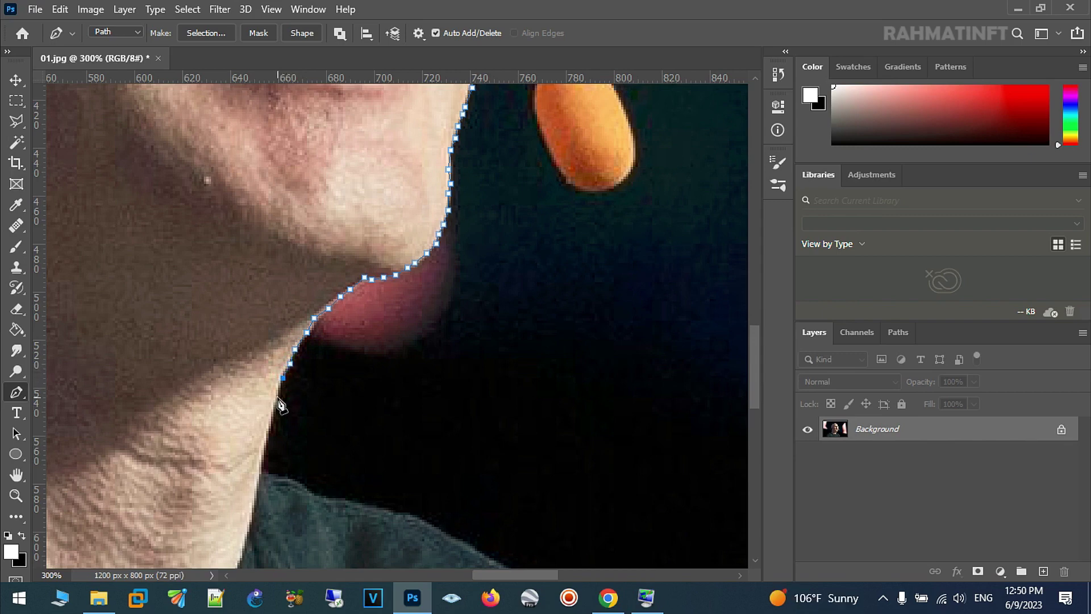
pyautogui.click(269, 425)
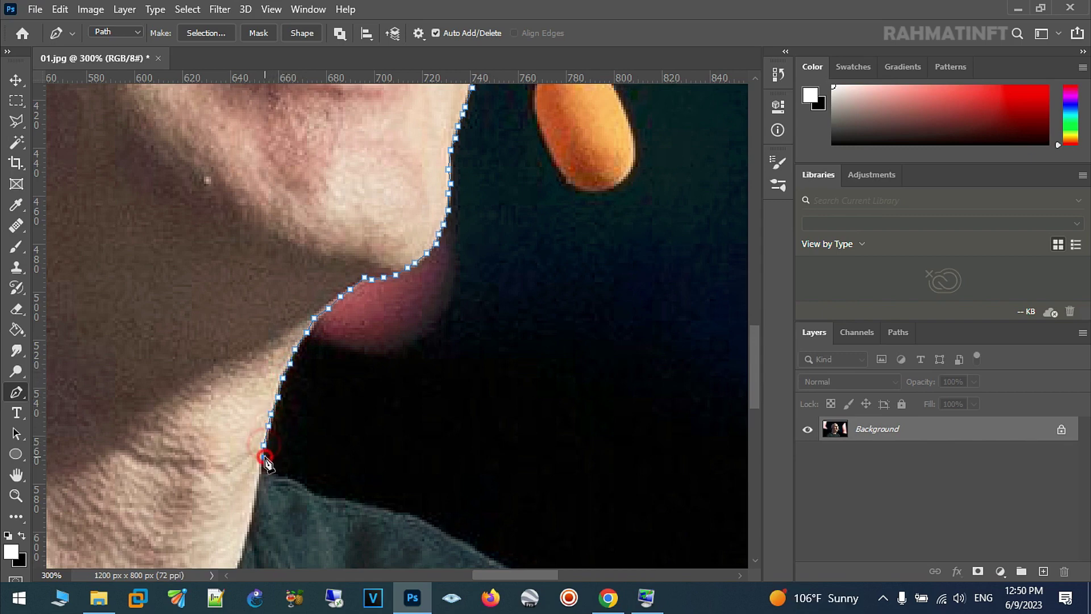
# Step: Trace along the shirt collar toward the right shoulder
pyautogui.moveTo(278, 444); pyautogui.dragTo(340, 285)
pyautogui.click(349, 272)
pyautogui.click(369, 280)
pyautogui.click(388, 291)
pyautogui.click(396, 294)
pyautogui.click(420, 299)
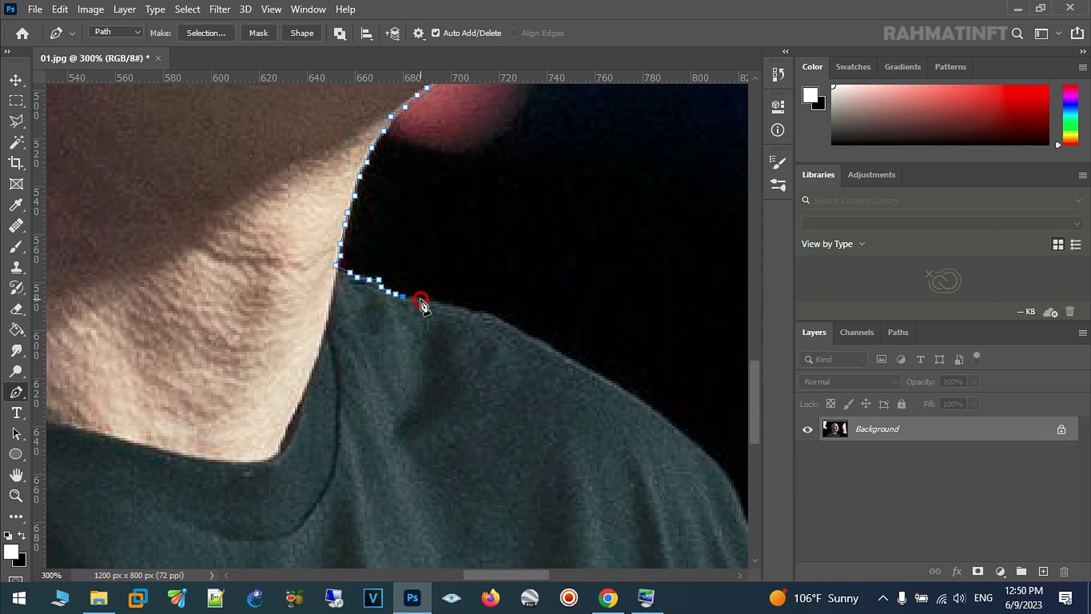
# Step: Continue anchors along the top of the right shoulder
pyautogui.click(458, 309)
pyautogui.click(482, 316)
pyautogui.click(491, 316)
pyautogui.click(518, 334)
pyautogui.click(542, 349)
pyautogui.click(613, 386)
pyautogui.click(659, 417)
pyautogui.click(679, 432)
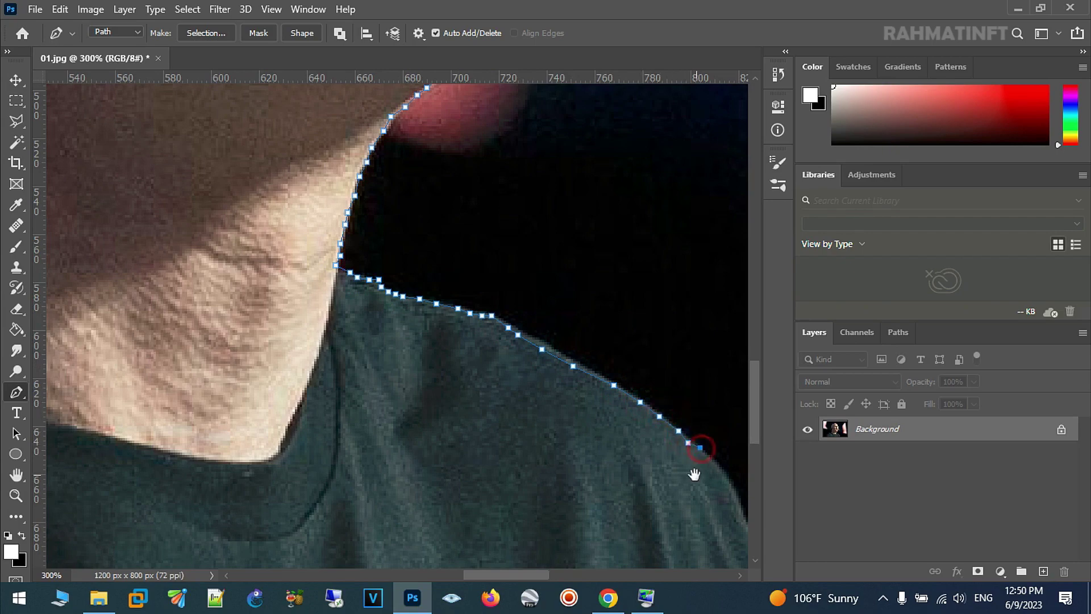
# Step: Trace down the right shoulder's outer curve, including one smooth curved anchor
pyautogui.moveTo(694, 470); pyautogui.dragTo(495, 213)
pyautogui.click(499, 189)
pyautogui.click(516, 205)
pyautogui.moveTo(539, 242); pyautogui.dragTo(543, 245)
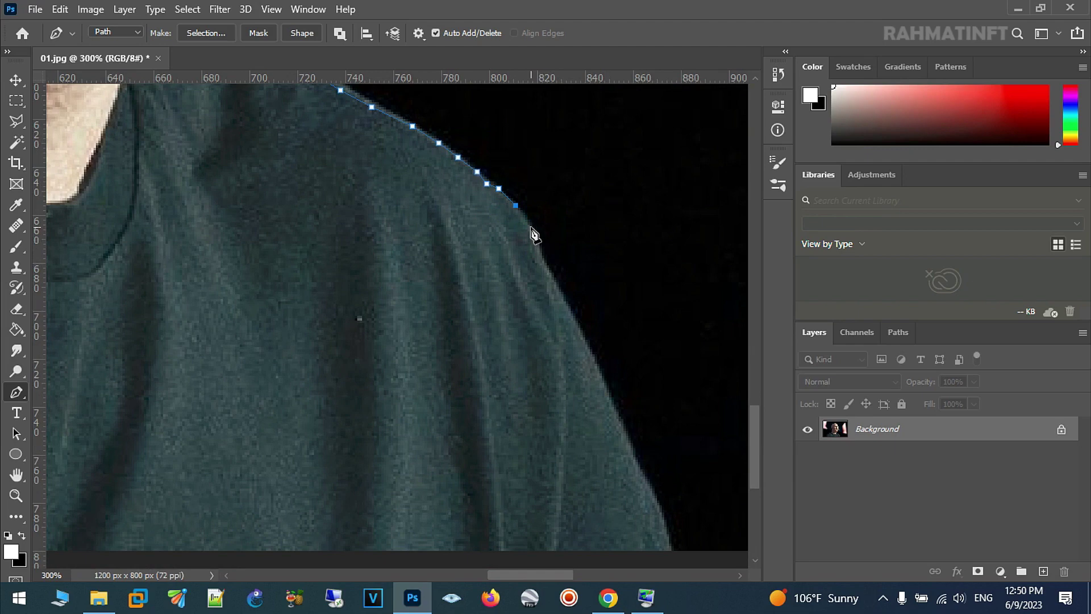
pyautogui.click(537, 241)
pyautogui.click(541, 260)
pyautogui.click(552, 275)
pyautogui.click(560, 298)
pyautogui.click(576, 325)
# Step: Finish the path down the arm edge to the photo's bottom edge
pyautogui.click(604, 385)
pyautogui.click(616, 411)
pyautogui.click(625, 433)
pyautogui.click(633, 452)
pyautogui.click(638, 466)
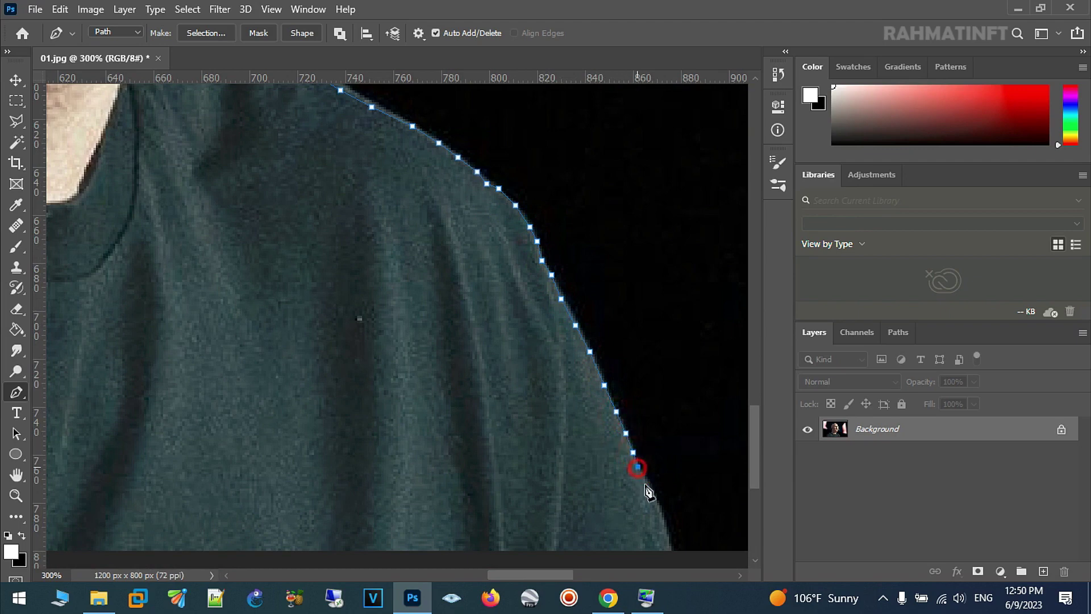
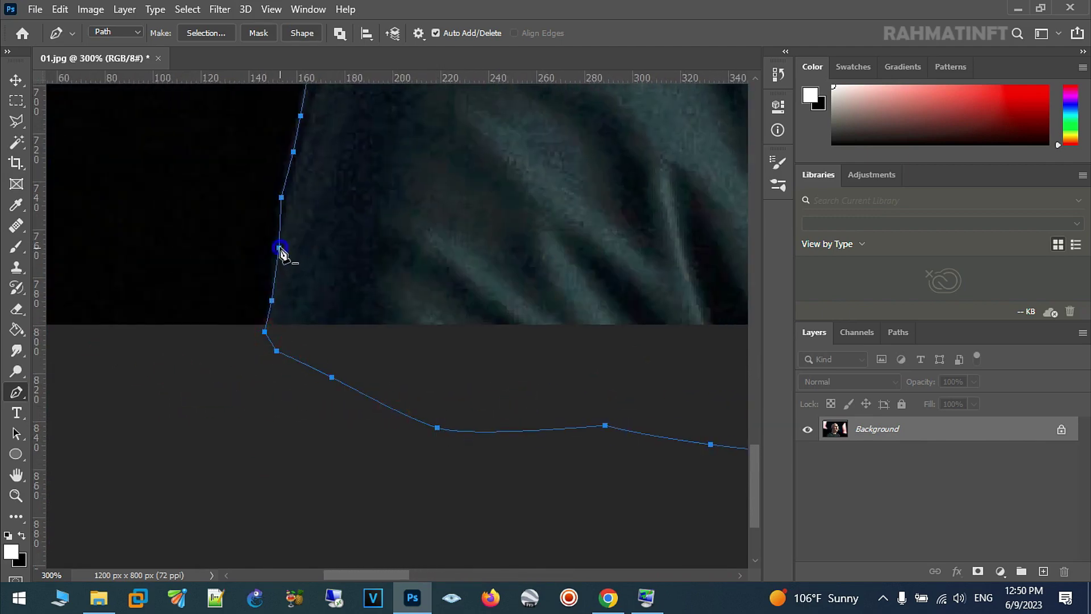
# Step: Convert the traced outline path into a selection and start a new document
pyautogui.rightClick(280, 251)
pyautogui.click(376, 295)
pyautogui.click(634, 149)
pyautogui.click(35, 10)
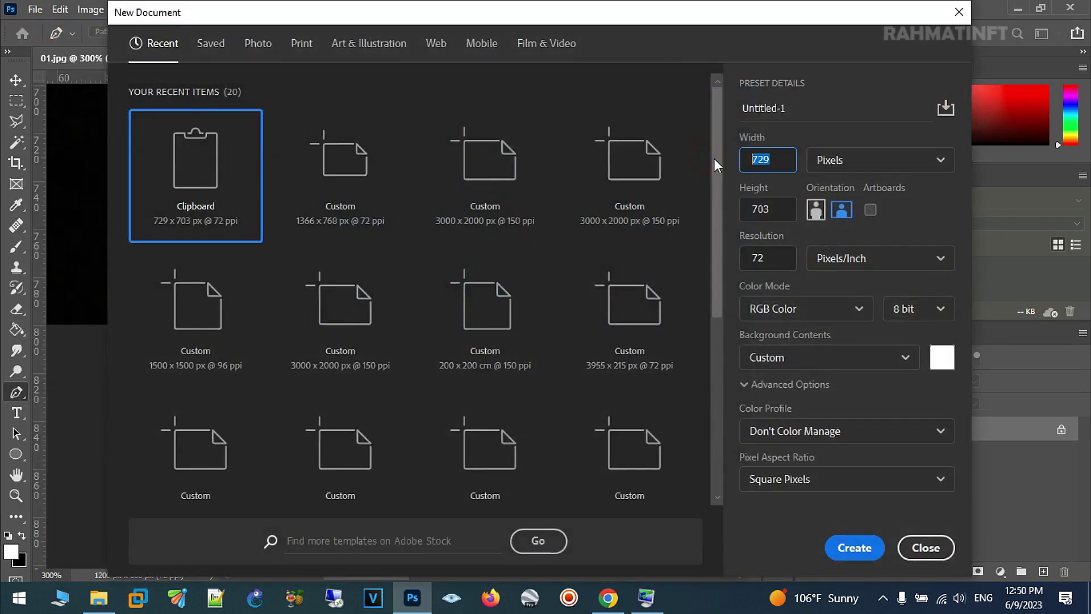
# Step: Create a transparent 3000 × 2000 px, 150 ppi document and add a new layer
pyautogui.click(771, 159)
pyautogui.doubleClick(771, 160)
pyautogui.press('Tab')
pyautogui.write('00')
pyautogui.press('Tab')
pyautogui.write('150')
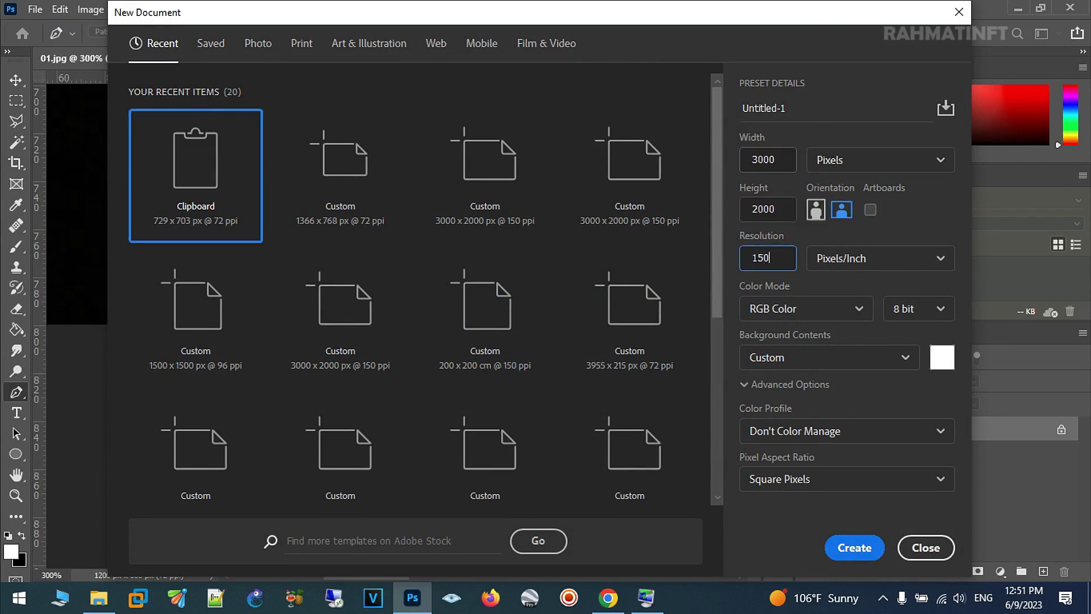
pyautogui.click(835, 357)
pyautogui.click(801, 471)
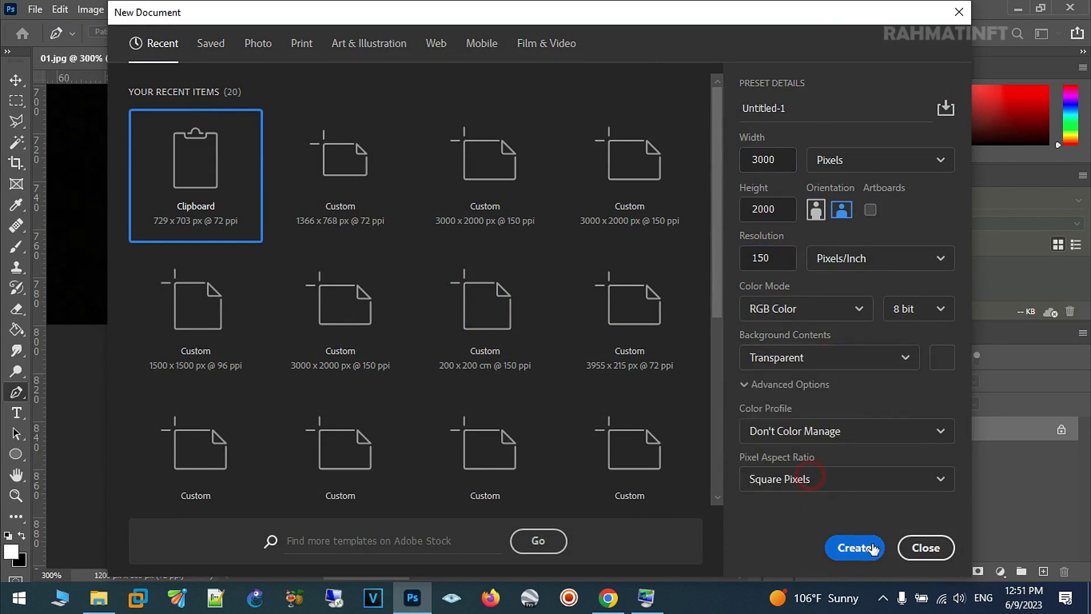
pyautogui.click(873, 549)
pyautogui.click(1044, 573)
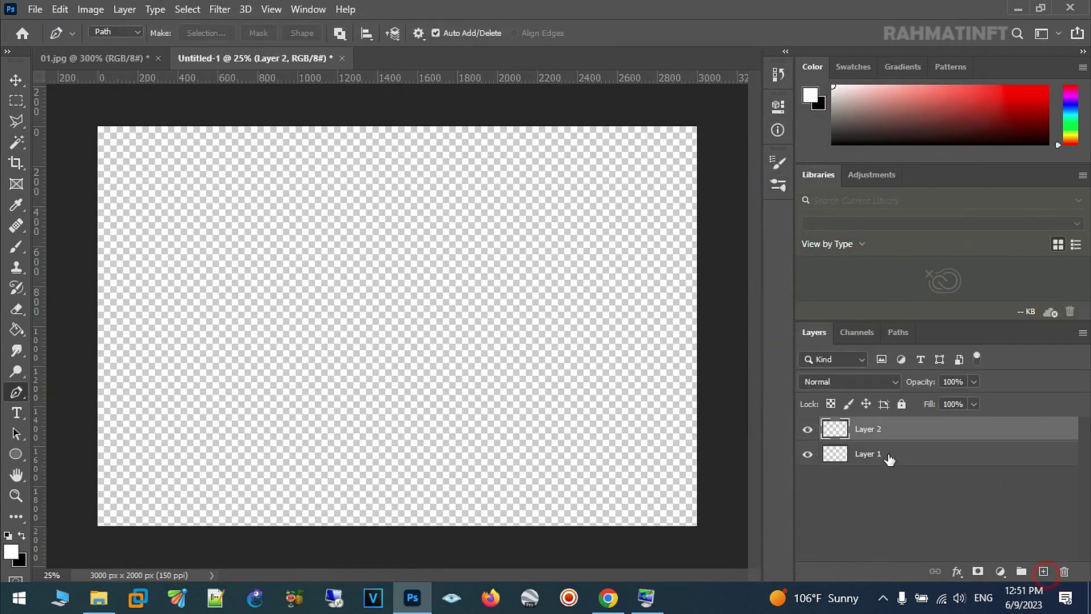
# Step: Rename the new layer to main-image and paste the cut-out portrait onto it
pyautogui.doubleClick(874, 428)
pyautogui.write('age')
pyautogui.press('Return')
pyautogui.hotkey('ctrl', 'v')
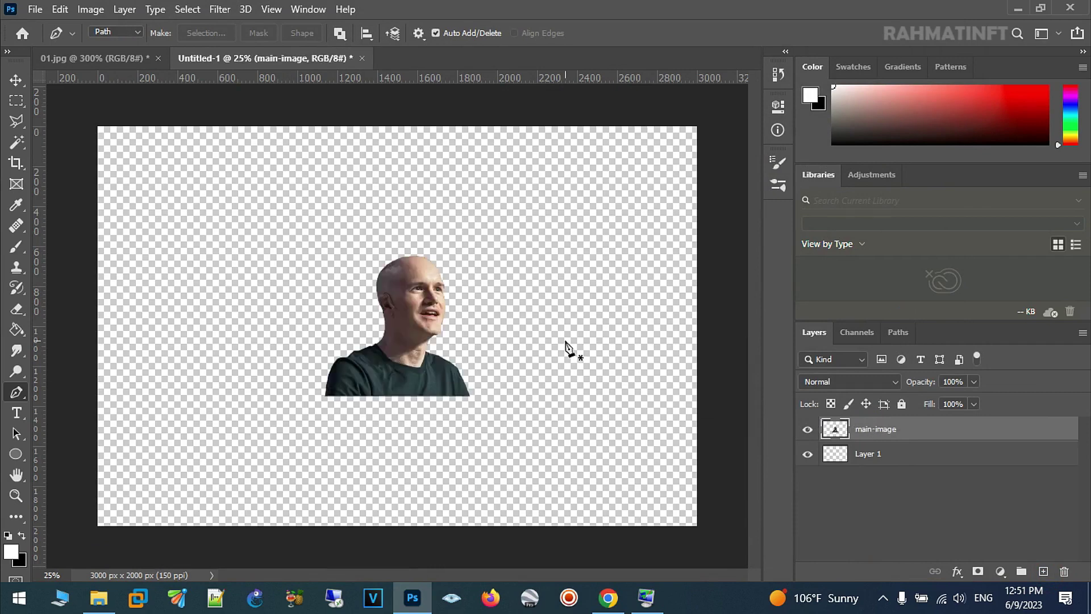
# Step: Enlarge the portrait to about 209%, shift it left, and begin saving the document
pyautogui.hotkey('ctrl', 't')
pyautogui.moveTo(470, 395); pyautogui.dragTo(547, 493)
pyautogui.moveTo(324, 257); pyautogui.dragTo(238, 202)
pyautogui.moveTo(438, 328); pyautogui.dragTo(431, 318)
pyautogui.moveTo(442, 317)
pyautogui.mouseDown()
pyautogui.moveTo(425, 317)
pyautogui.moveTo(435, 317)
pyautogui.mouseUp()
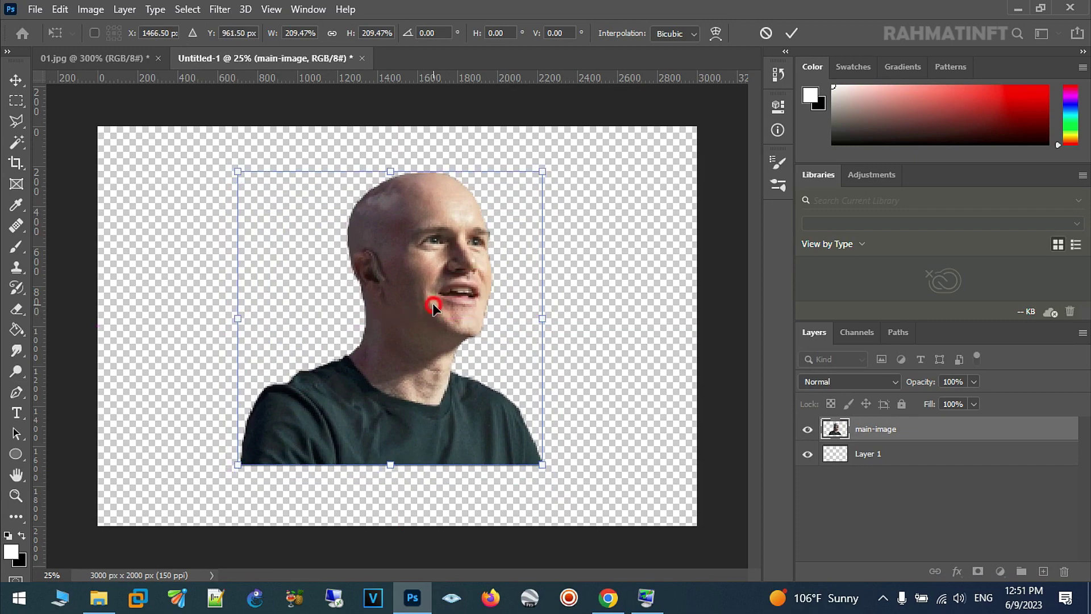
pyautogui.press('Return')
pyautogui.press('p')
pyautogui.hotkey('ctrl', 's')
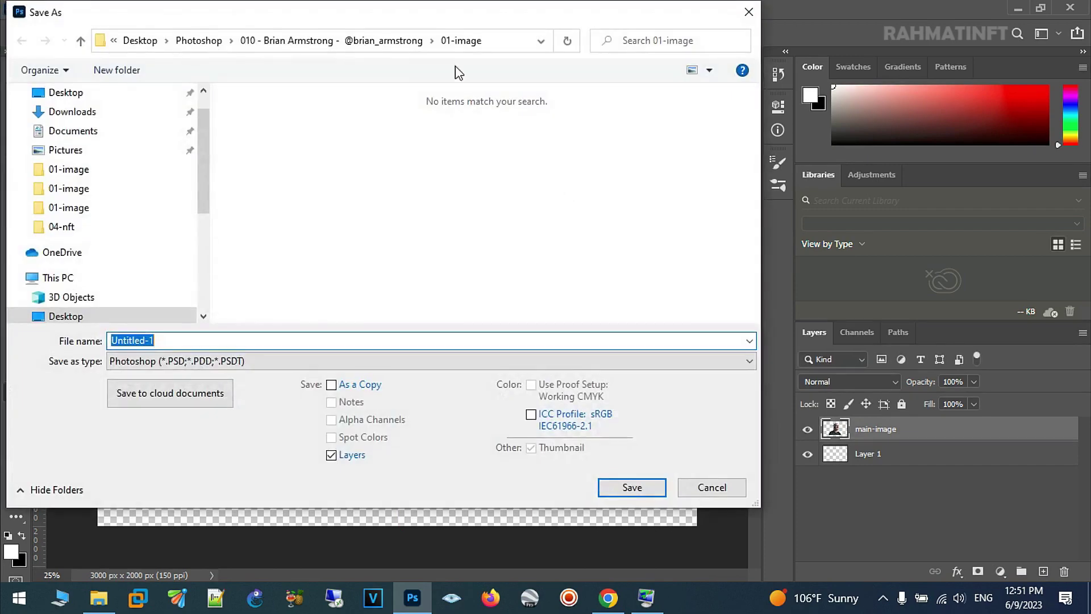
# Step: Save the document as ba.psd in the 02-psd folder and add a new layer above Layer 1
pyautogui.click(360, 39)
pyautogui.doubleClick(273, 133)
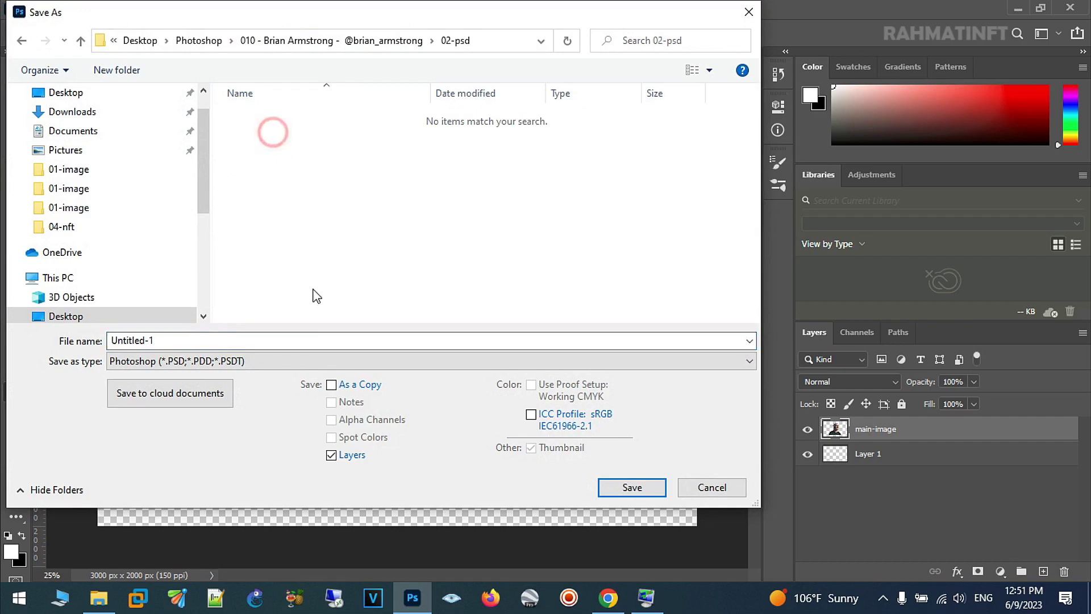
pyautogui.click(312, 340)
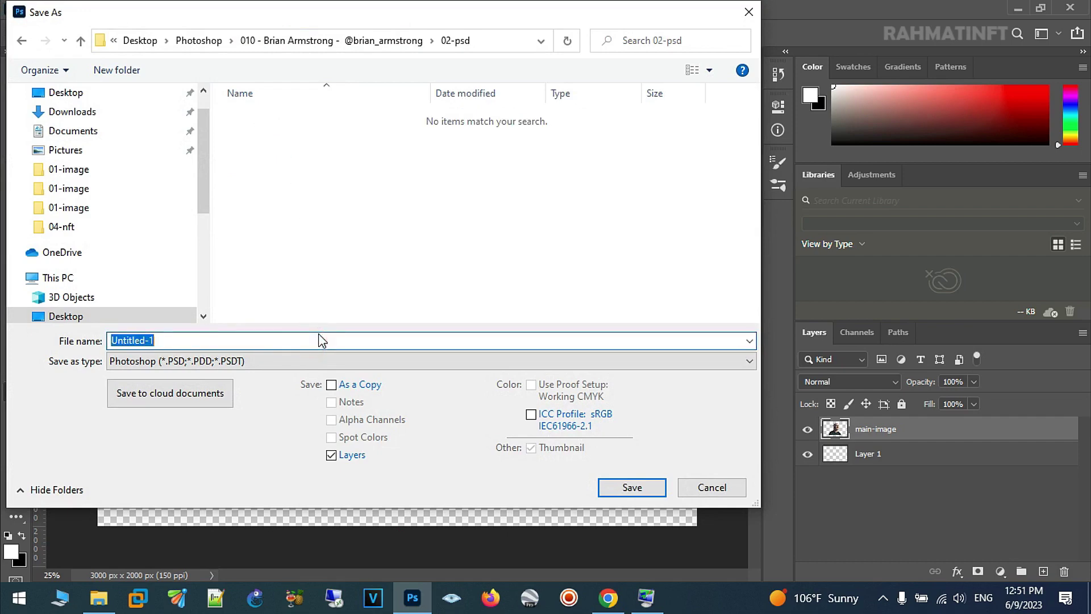
pyautogui.press('Return')
pyautogui.click(716, 157)
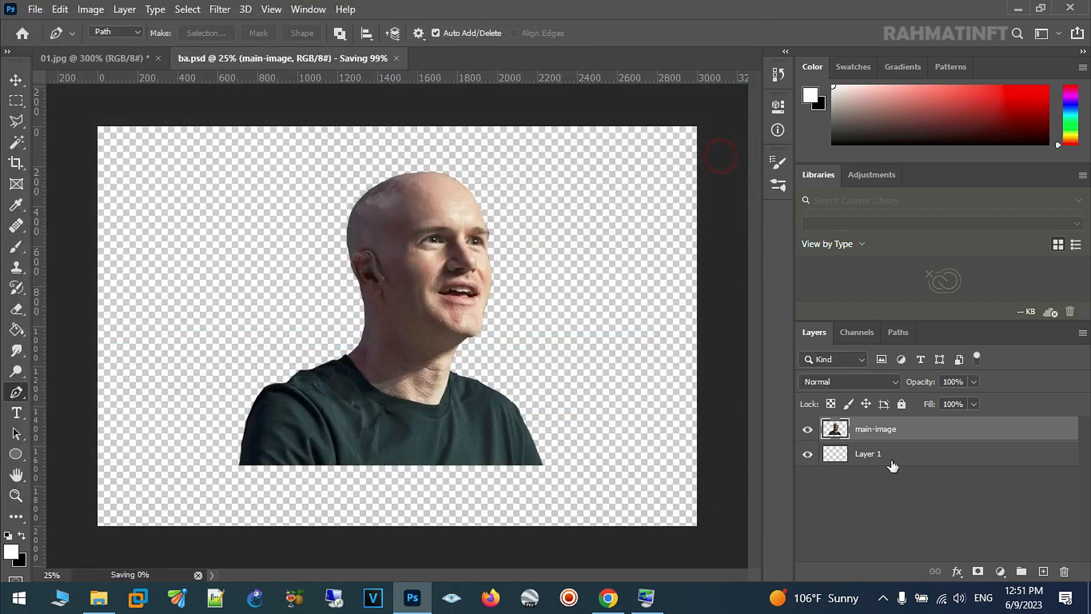
pyautogui.click(891, 459)
pyautogui.click(1043, 572)
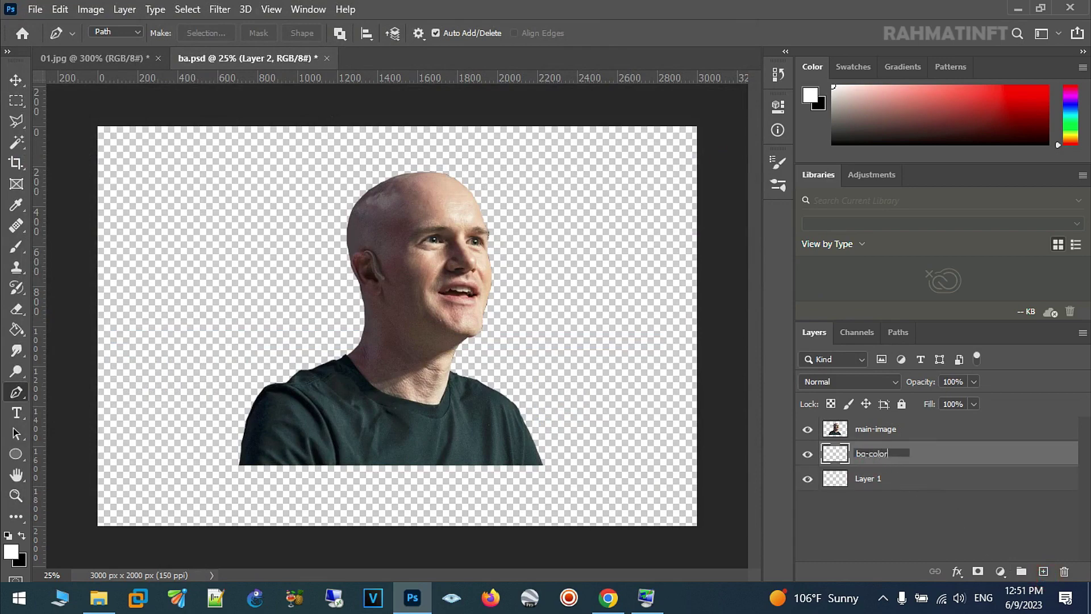
# Step: Name the layer bg-color and sample the dark background tone from 01.jpg as foreground colour
pyautogui.press('Return')
pyautogui.click(141, 60)
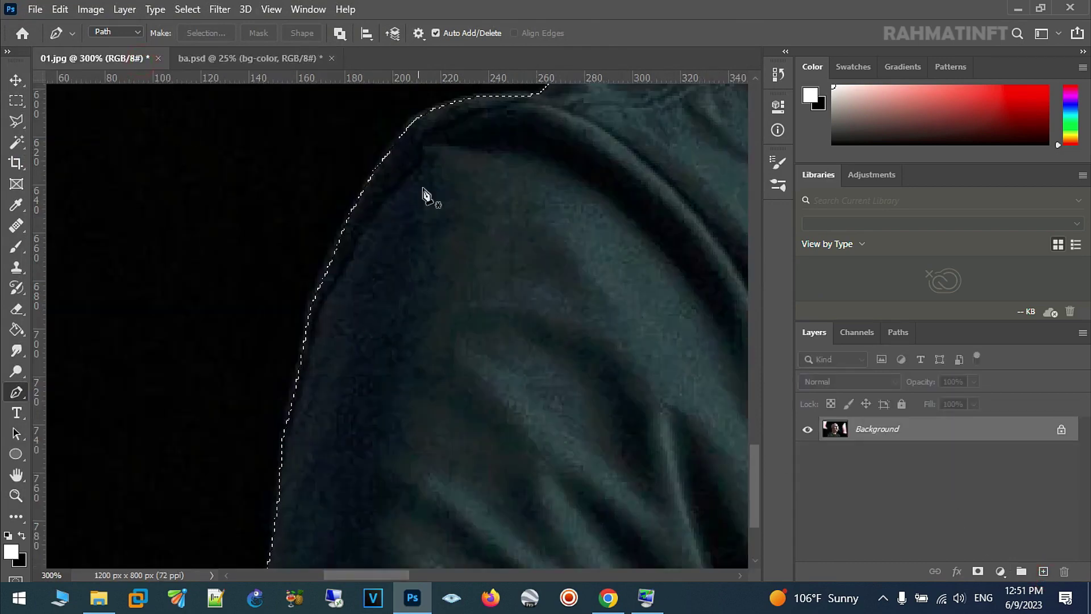
pyautogui.moveTo(534, 171)
pyautogui.mouseDown()
pyautogui.moveTo(358, 471)
pyautogui.moveTo(365, 516)
pyautogui.moveTo(452, 551)
pyautogui.moveTo(467, 472)
pyautogui.moveTo(479, 527)
pyautogui.mouseUp()
pyautogui.moveTo(505, 236)
pyautogui.mouseDown()
pyautogui.moveTo(494, 462)
pyautogui.moveTo(484, 475)
pyautogui.mouseUp()
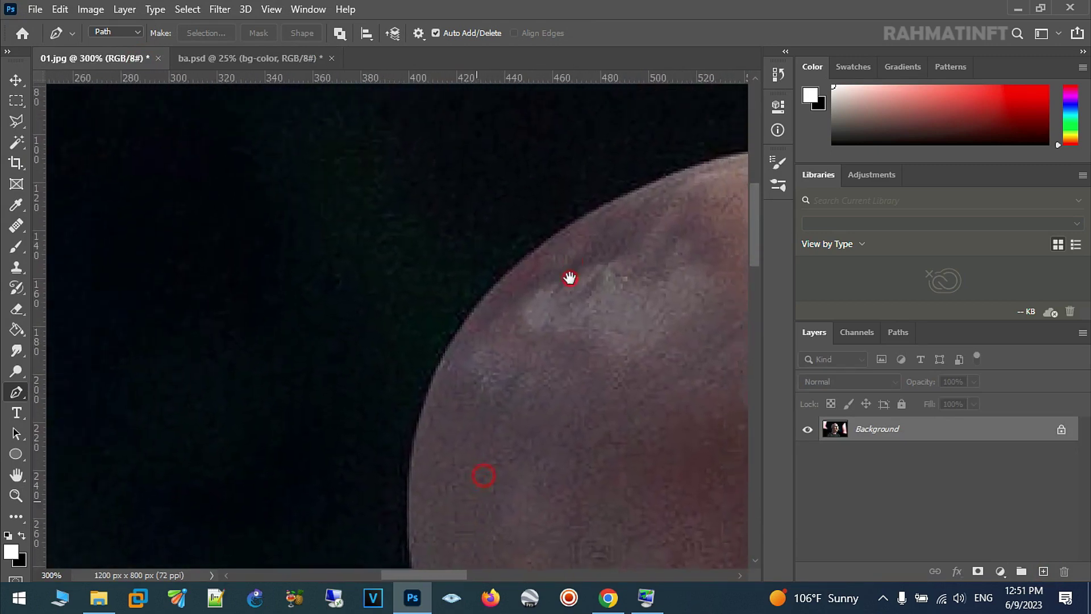
pyautogui.moveTo(569, 277); pyautogui.dragTo(476, 432)
pyautogui.click(10, 551)
pyautogui.click(461, 261)
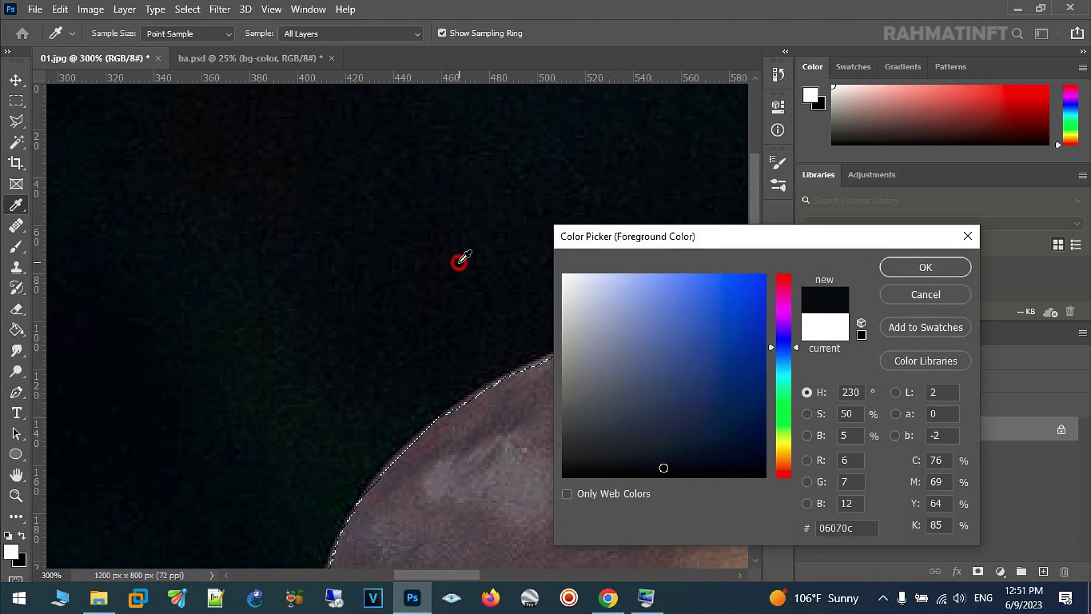
pyautogui.moveTo(456, 259); pyautogui.dragTo(458, 260)
pyautogui.click(505, 314)
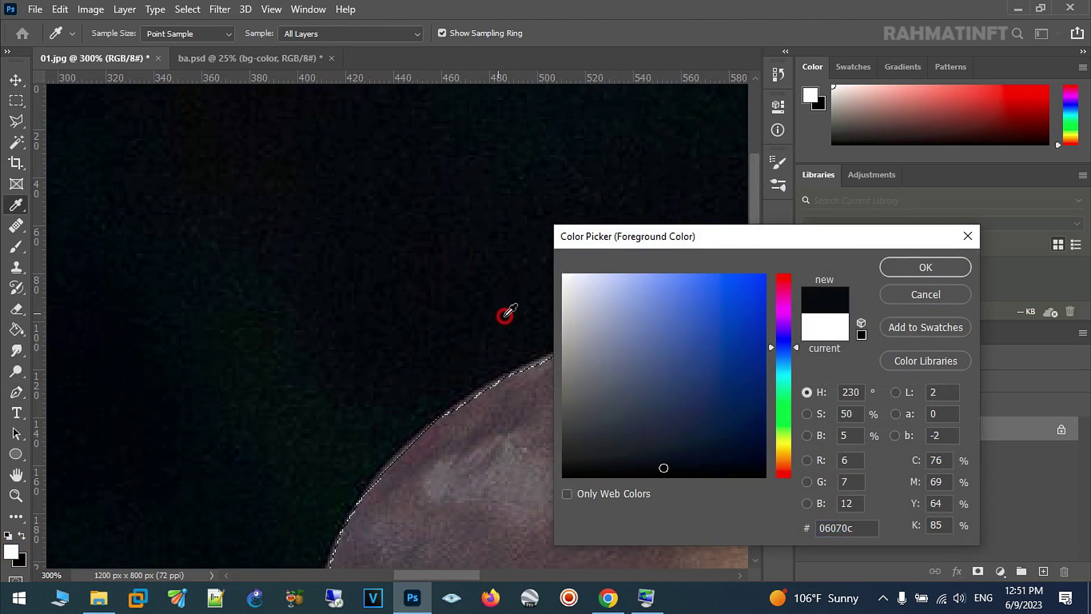
pyautogui.moveTo(513, 318)
pyautogui.mouseDown()
pyautogui.moveTo(484, 358)
pyautogui.moveTo(295, 314)
pyautogui.mouseUp()
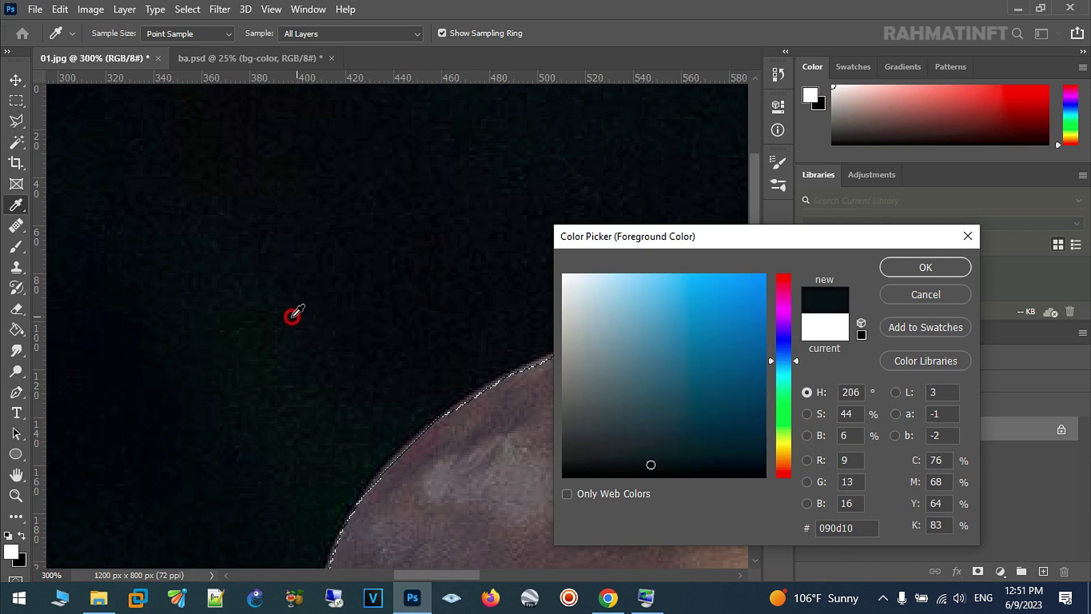
pyautogui.press('Return')
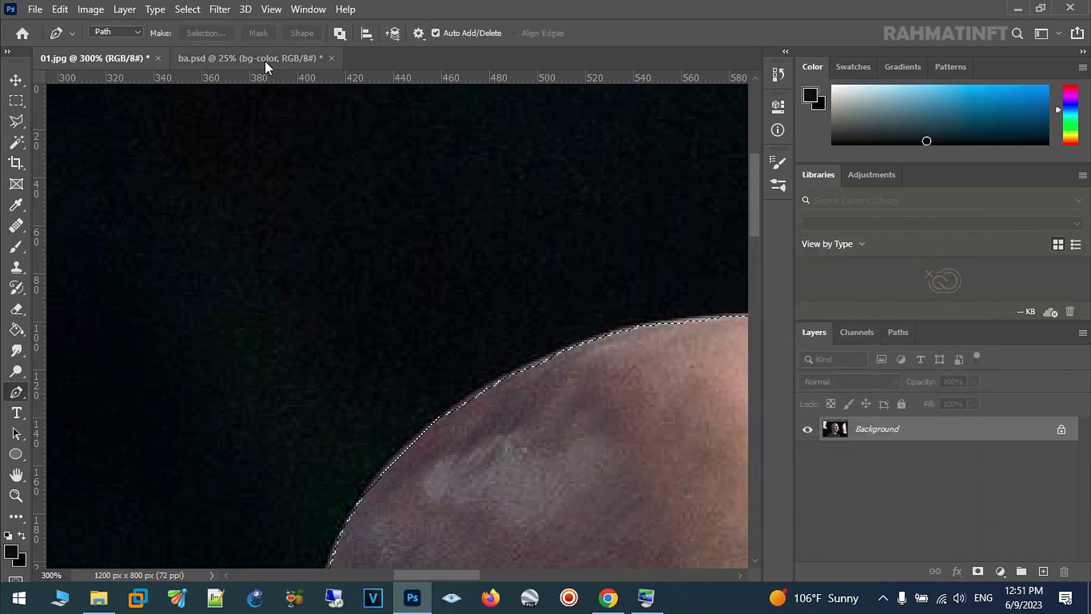
# Step: Fill the bg-color layer in ba.psd with the sampled dark #090d10 colour
pyautogui.click(265, 60)
pyautogui.click(16, 495)
pyautogui.keyDown('alt'); pyautogui.click(275, 343); pyautogui.keyUp('alt')
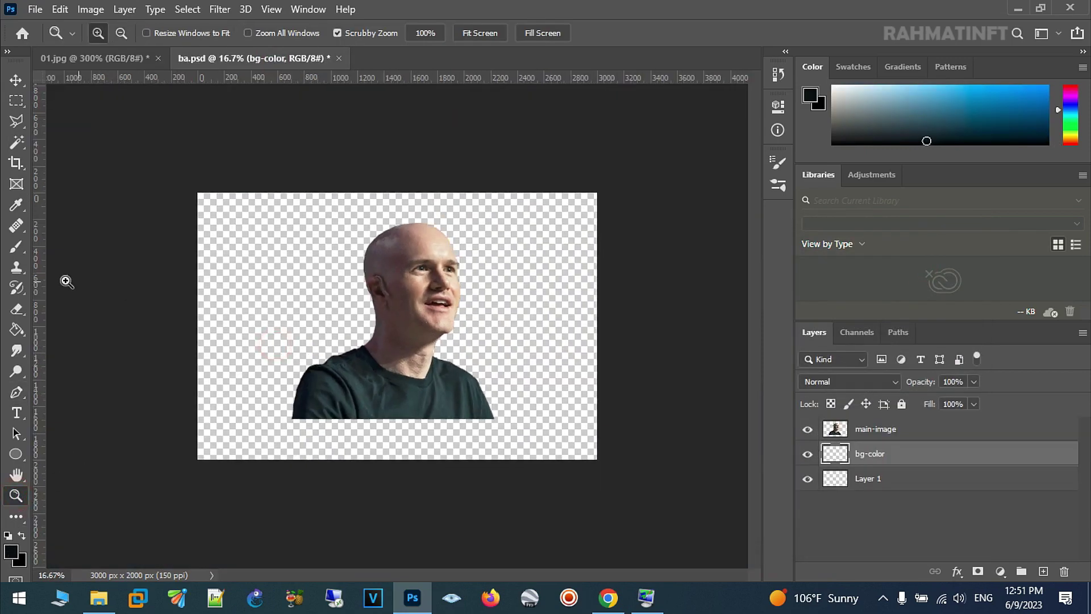
pyautogui.click(17, 329)
pyautogui.click(296, 286)
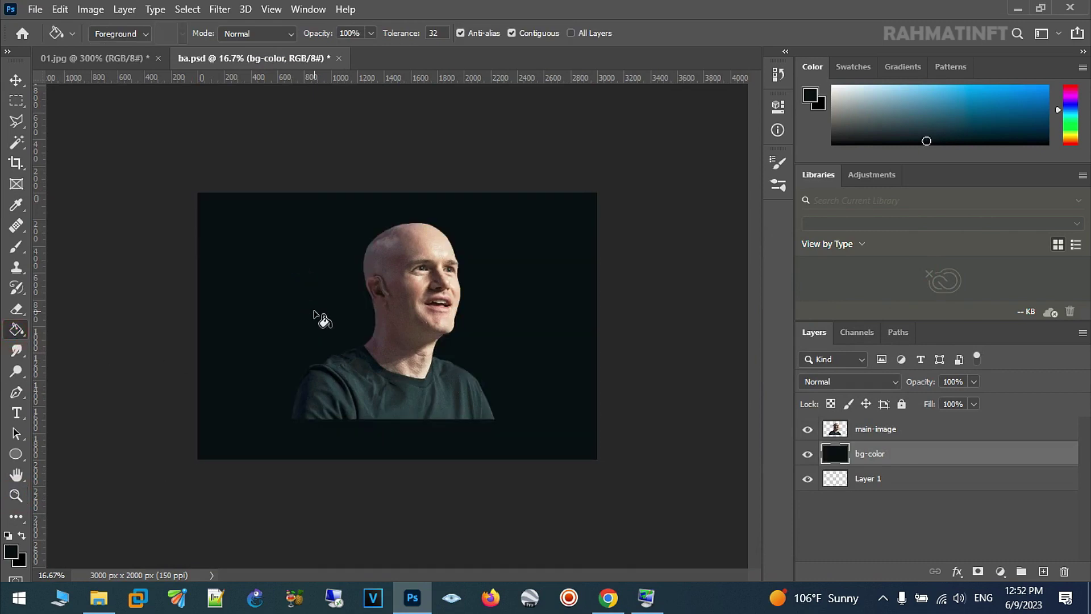
pyautogui.click(16, 495)
# Step: Zoom in to 100% on the brow and eye, then cancel Levels opened on the wrong layer
pyautogui.moveTo(421, 260); pyautogui.dragTo(489, 233)
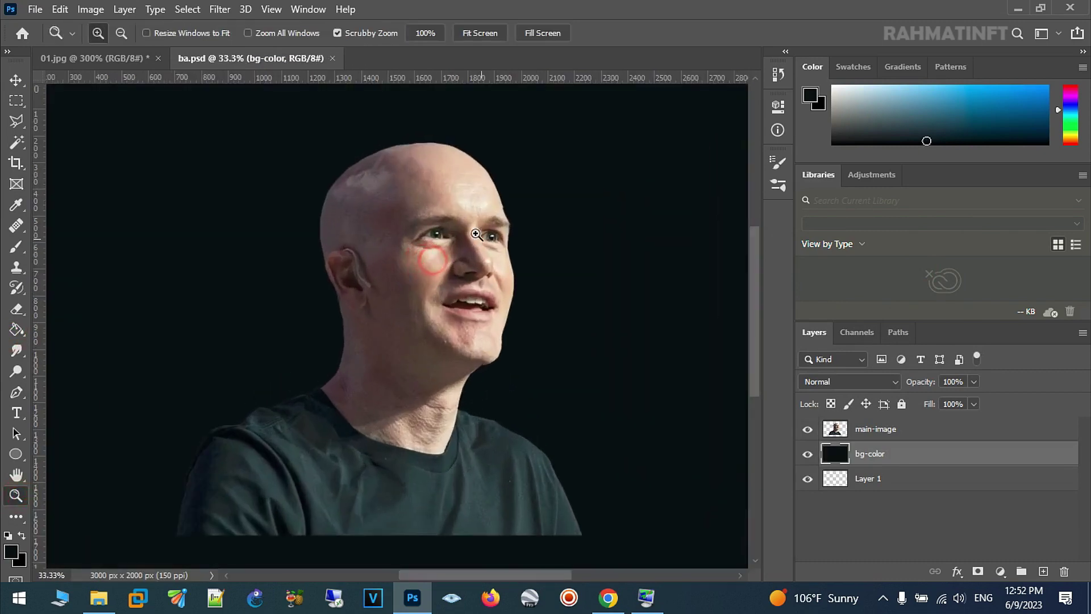
pyautogui.click(489, 233)
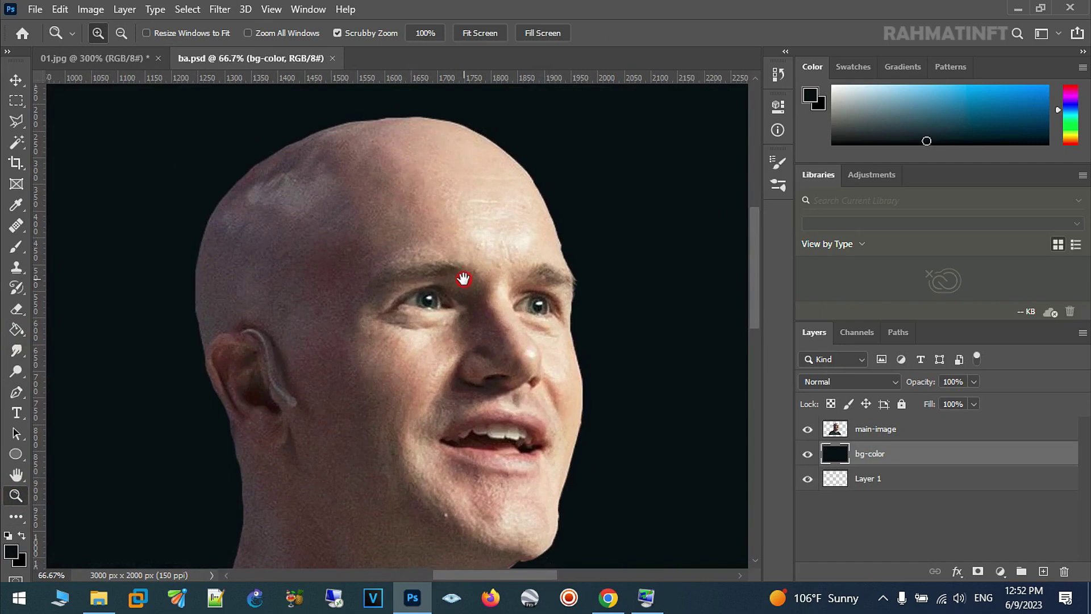
pyautogui.moveTo(433, 287); pyautogui.dragTo(484, 260)
pyautogui.click(431, 206)
pyautogui.click(91, 9)
pyautogui.moveTo(115, 50)
pyautogui.click(327, 65)
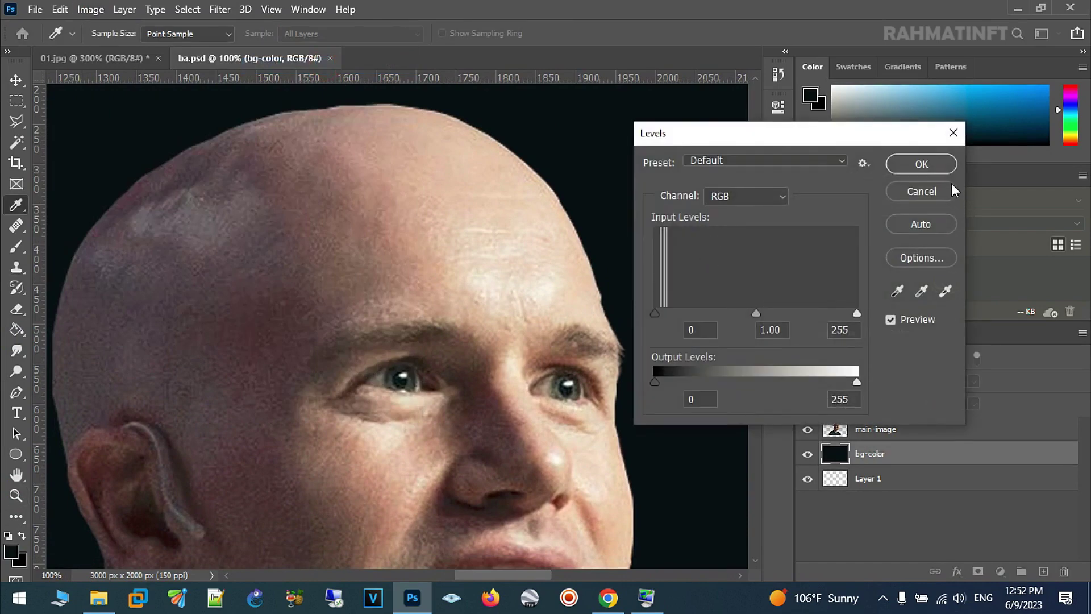
pyautogui.click(953, 188)
pyautogui.press('z')
# Step: Apply Levels to main-image with input black 10 and input white 227
pyautogui.click(873, 430)
pyautogui.click(91, 9)
pyautogui.moveTo(115, 50)
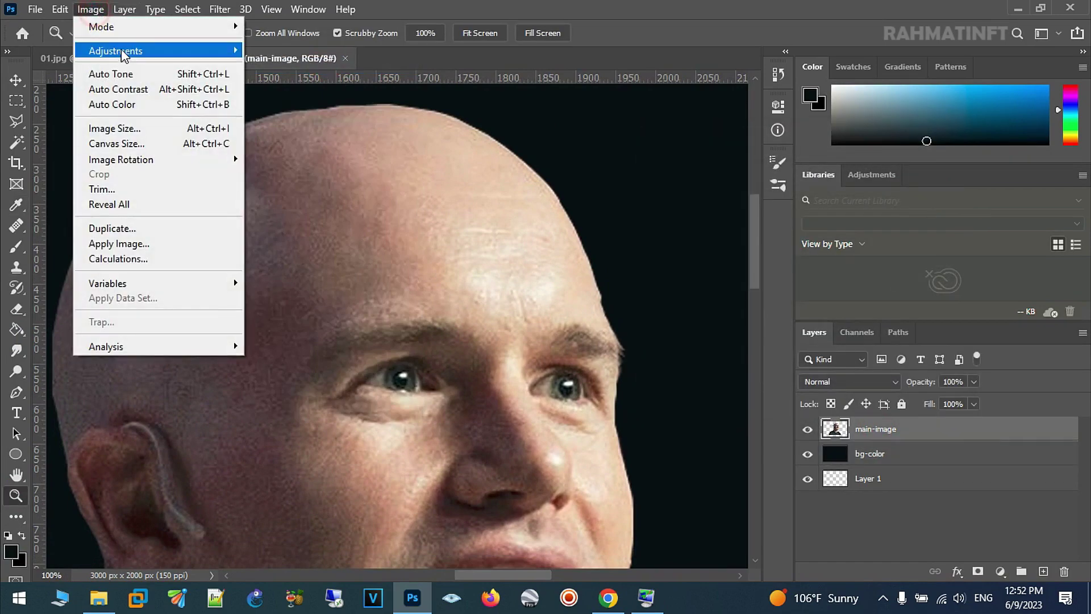
pyautogui.click(279, 66)
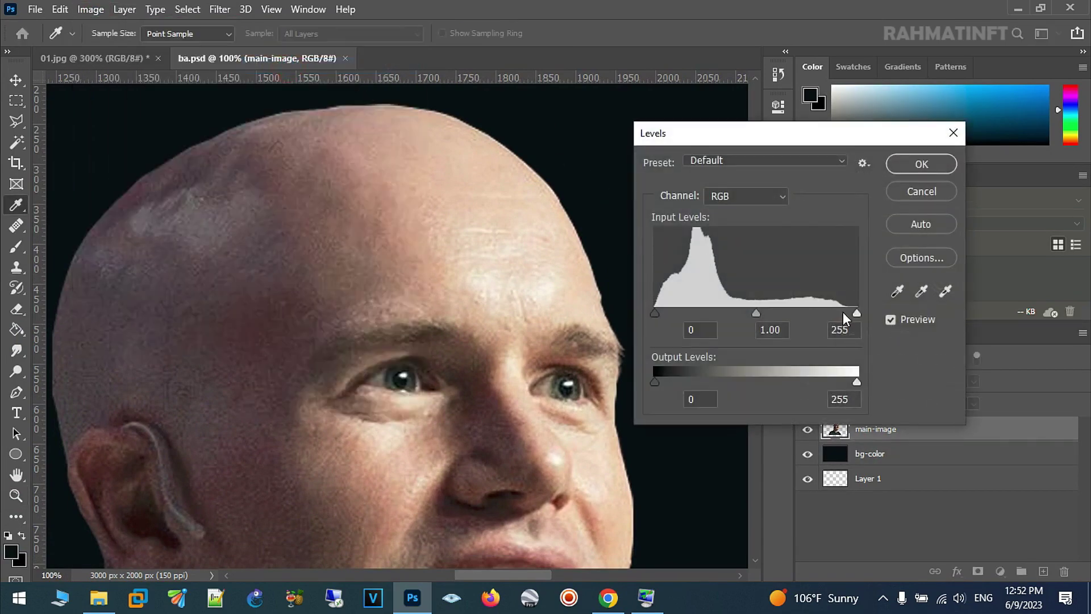
pyautogui.moveTo(855, 313); pyautogui.dragTo(836, 313)
pyautogui.moveTo(657, 314); pyautogui.dragTo(664, 315)
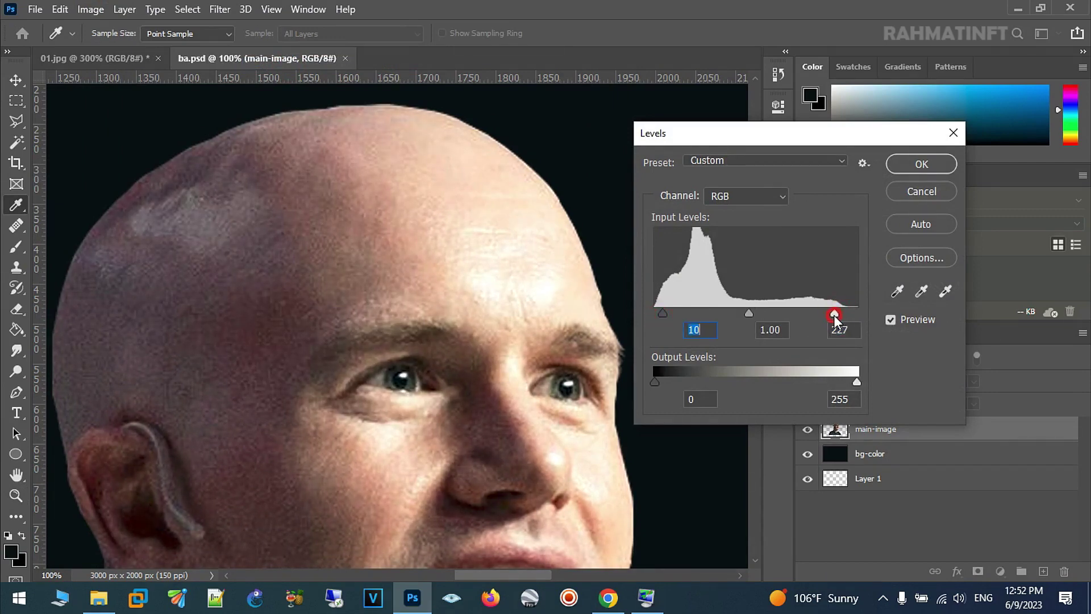
pyautogui.click(909, 162)
pyautogui.press('z')
pyautogui.moveTo(547, 205); pyautogui.dragTo(579, 217)
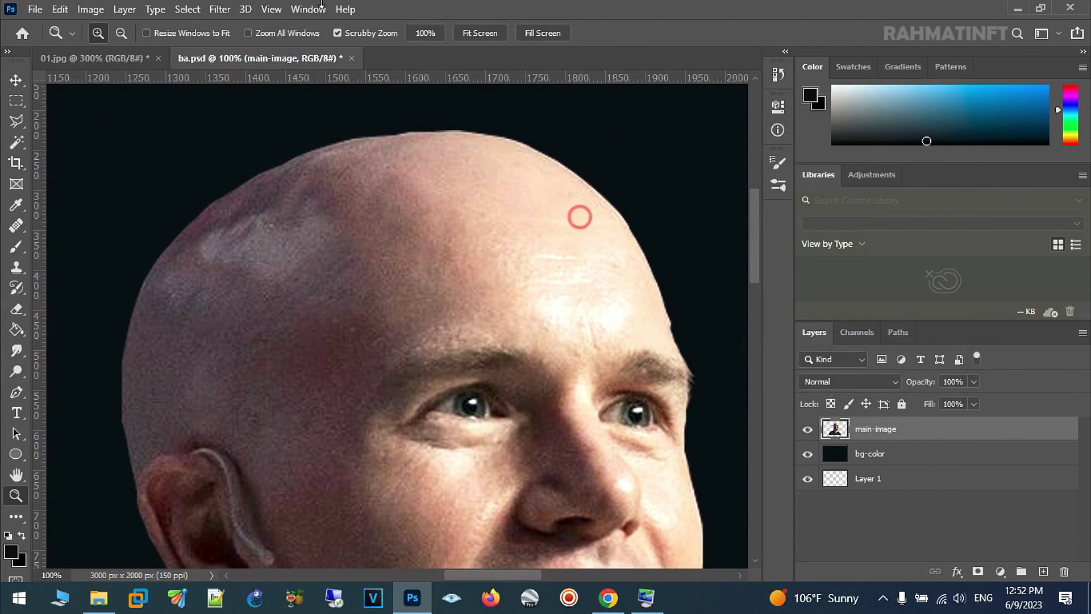
# Step: Sharpen the portrait with Unsharp Mask: Amount 326%, Radius 1.1 px, Threshold 0
pyautogui.click(217, 10)
pyautogui.moveTo(238, 280)
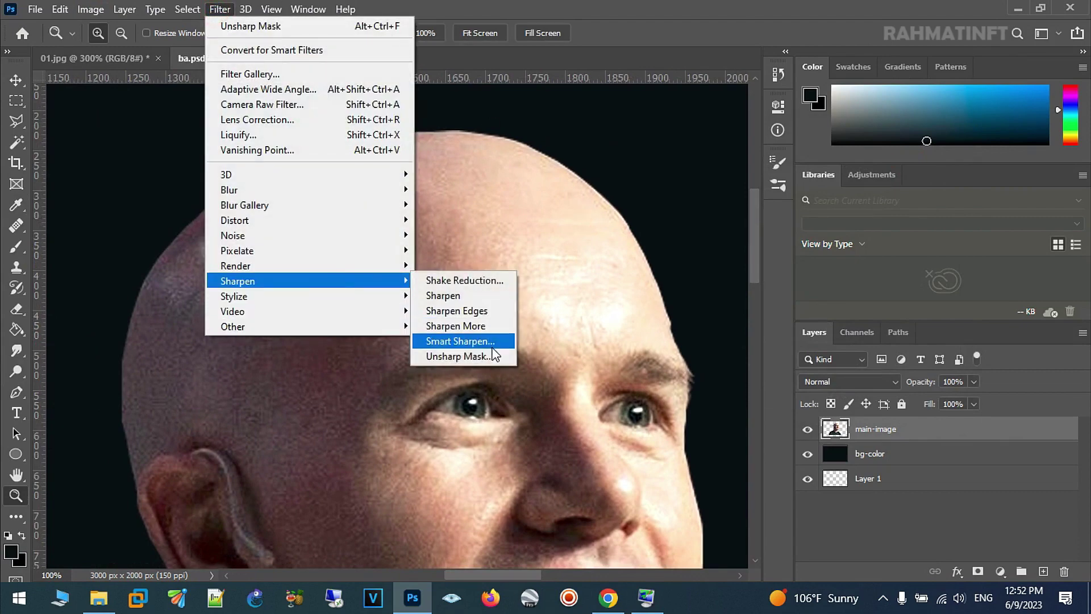
pyautogui.click(493, 357)
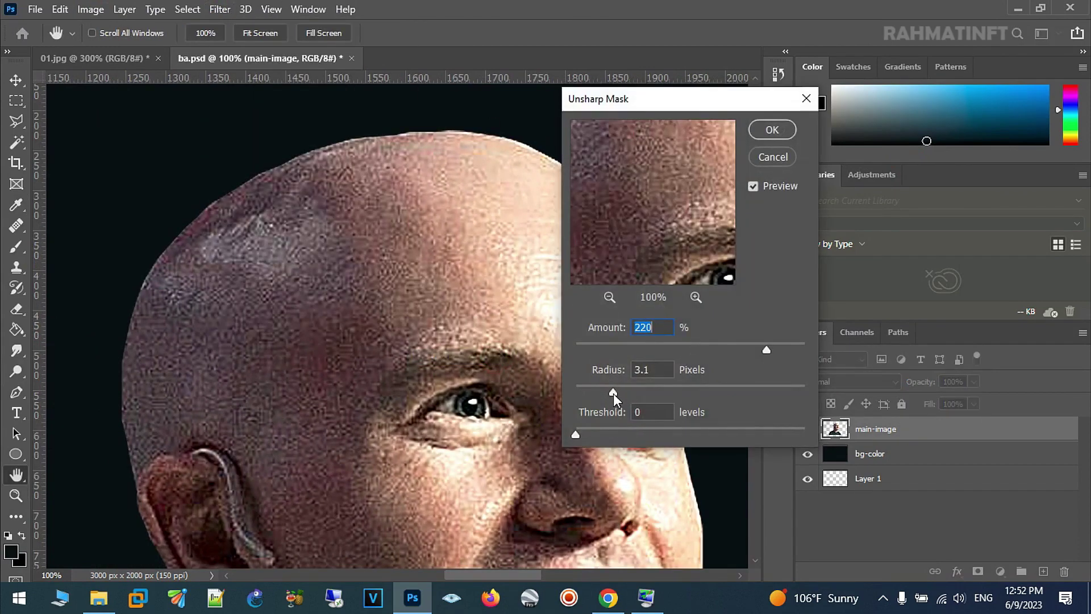
pyautogui.moveTo(599, 391); pyautogui.dragTo(595, 392)
pyautogui.moveTo(779, 350); pyautogui.dragTo(782, 350)
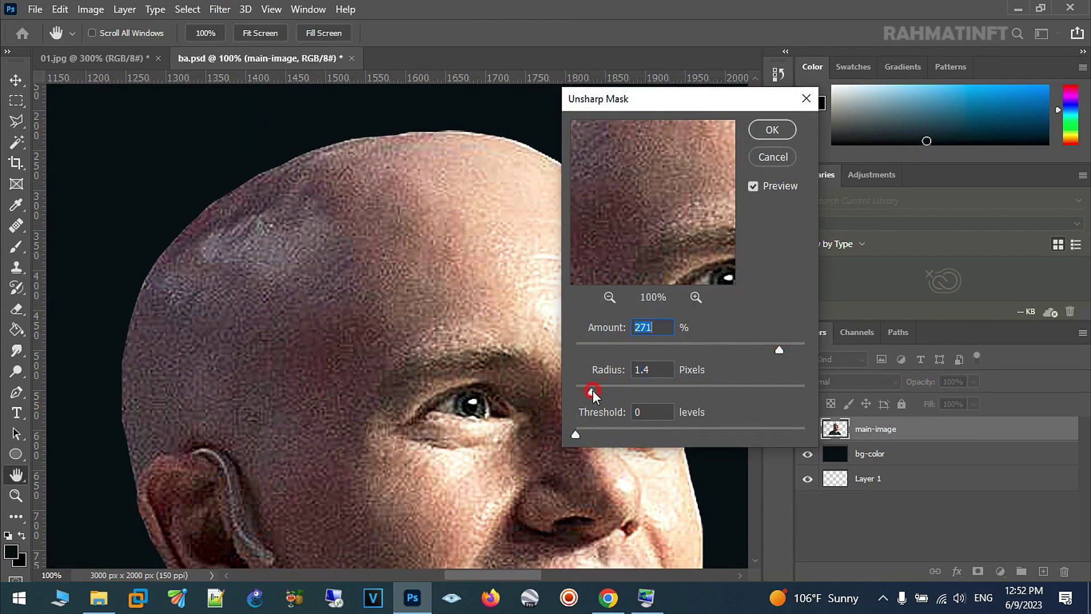
pyautogui.moveTo(780, 350); pyautogui.dragTo(788, 350)
pyautogui.moveTo(595, 391); pyautogui.dragTo(591, 391)
pyautogui.moveTo(591, 391); pyautogui.dragTo(588, 391)
pyautogui.click(782, 135)
pyautogui.press('z')
pyautogui.click(368, 273)
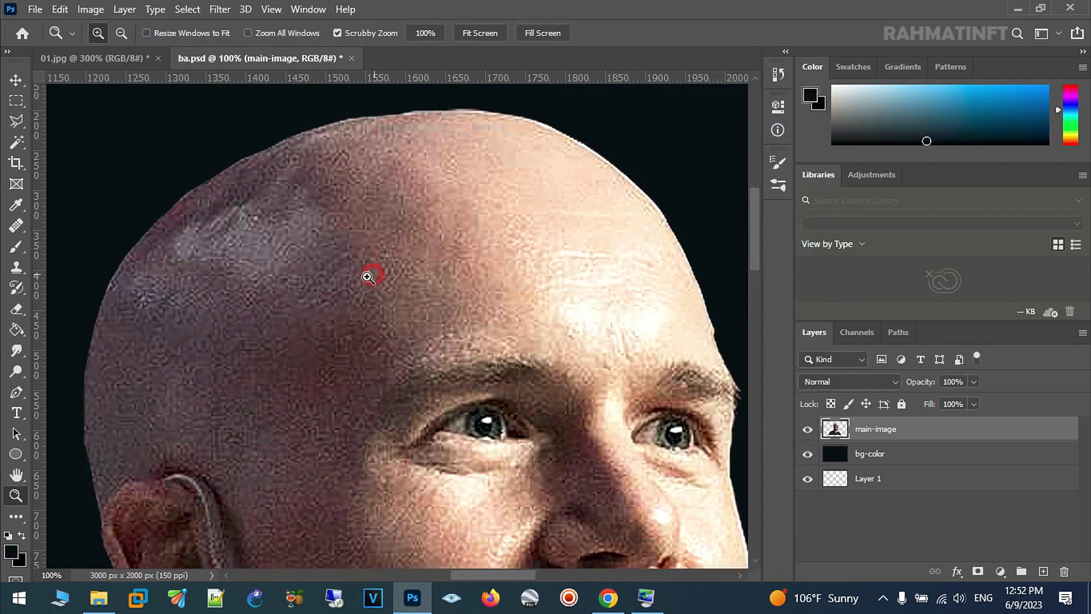
# Step: Set the Smudge tool to 17% strength with a 28 px brush and smear the head's top
pyautogui.moveTo(438, 395); pyautogui.dragTo(491, 324)
pyautogui.moveTo(504, 263); pyautogui.dragTo(489, 295)
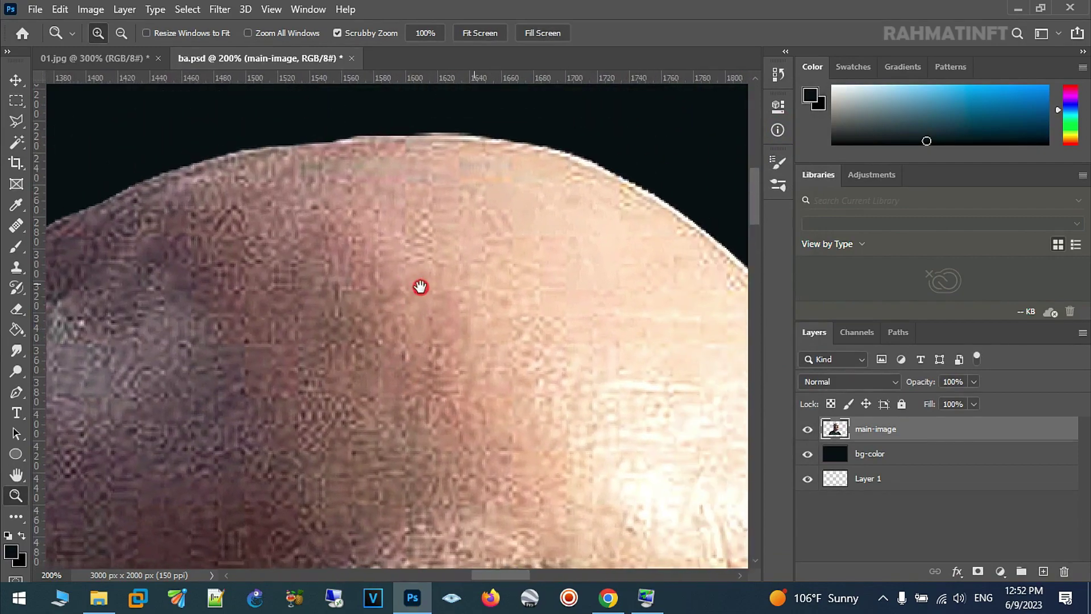
pyautogui.click(16, 351)
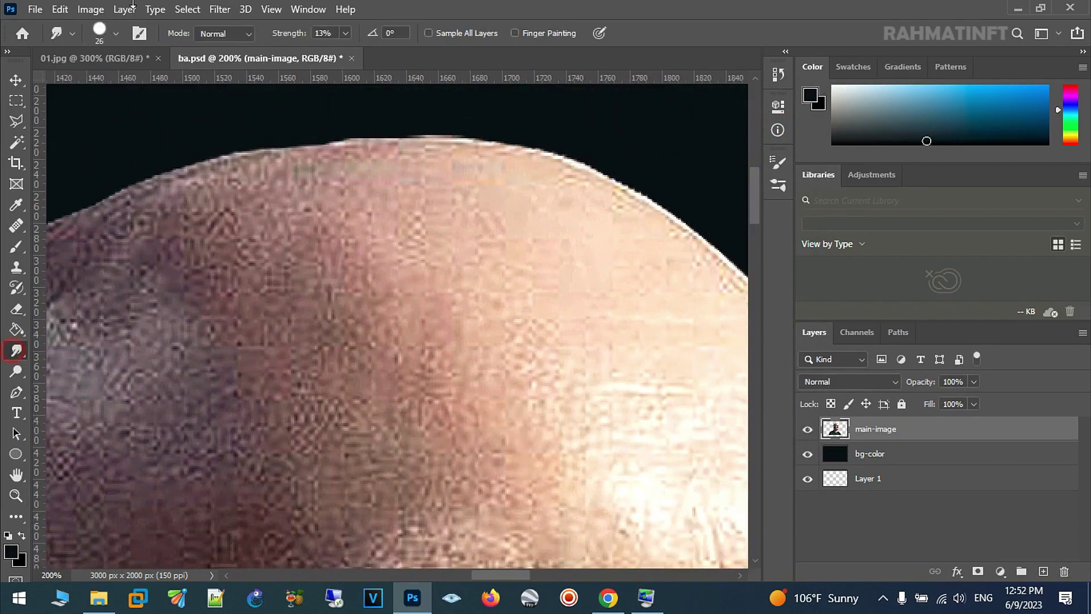
pyautogui.click(345, 33)
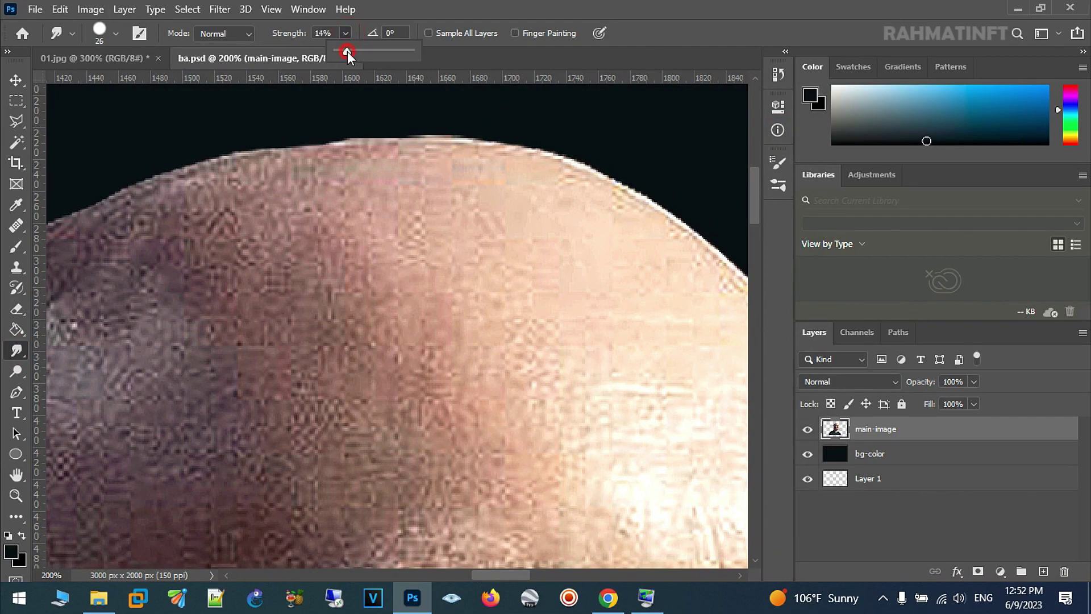
pyautogui.click(115, 33)
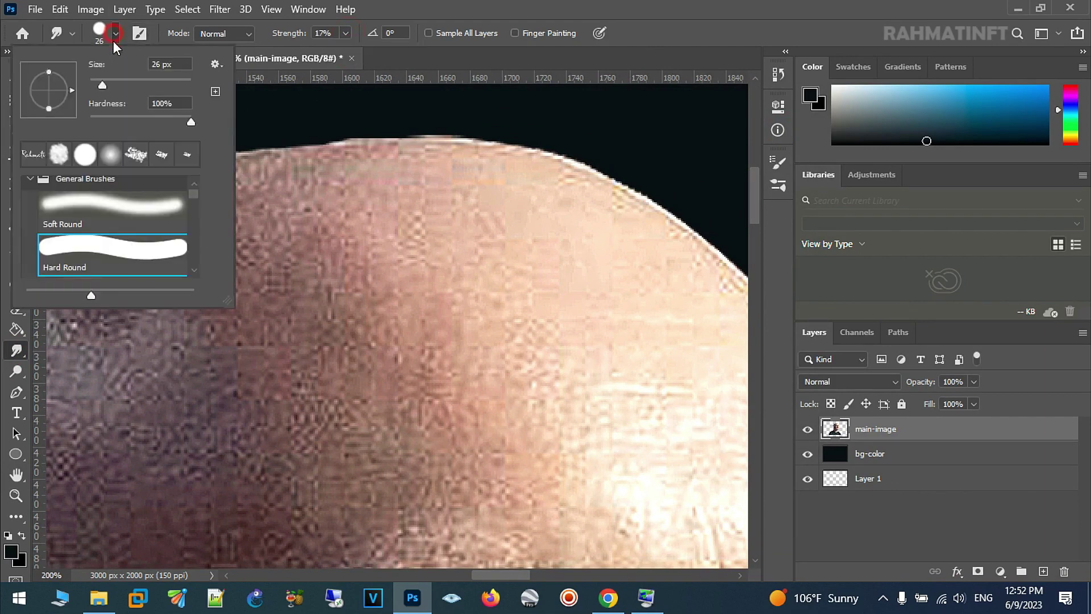
pyautogui.click(100, 84)
pyautogui.press('Return')
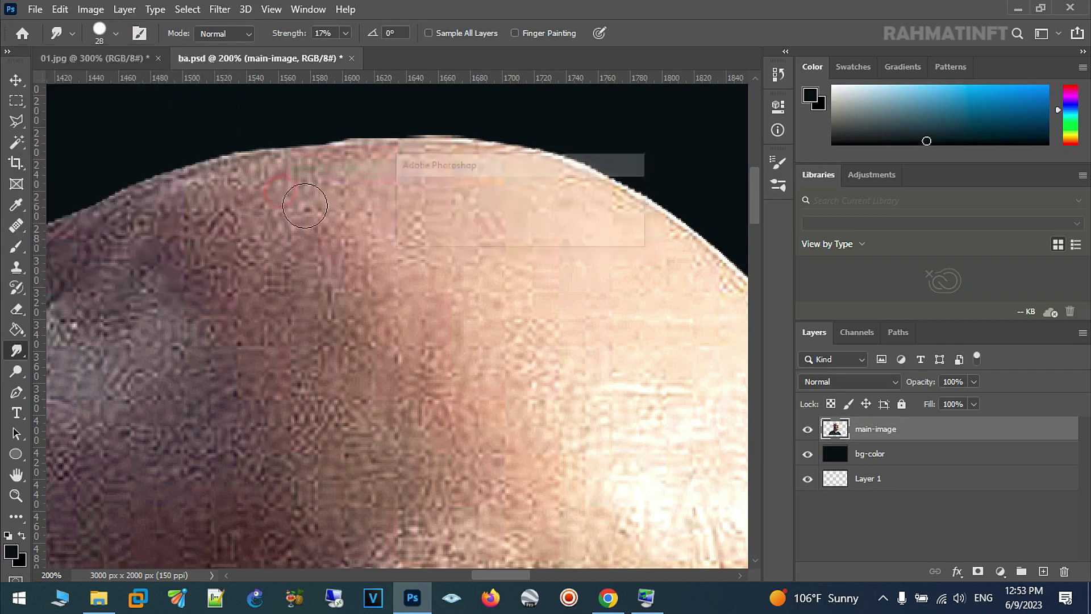
pyautogui.moveTo(348, 236); pyautogui.dragTo(513, 180)
# Step: Smudge the crown and the top edge of the head smooth
pyautogui.moveTo(585, 197)
pyautogui.mouseDown()
pyautogui.moveTo(693, 249)
pyautogui.moveTo(578, 234)
pyautogui.moveTo(529, 254)
pyautogui.moveTo(553, 210)
pyautogui.moveTo(496, 170)
pyautogui.moveTo(548, 171)
pyautogui.moveTo(434, 153)
pyautogui.moveTo(401, 186)
pyautogui.moveTo(551, 246)
pyautogui.moveTo(509, 288)
pyautogui.moveTo(307, 217)
pyautogui.moveTo(343, 180)
pyautogui.moveTo(335, 155)
pyautogui.moveTo(348, 161)
pyautogui.moveTo(327, 160)
pyautogui.moveTo(266, 212)
pyautogui.moveTo(317, 250)
pyautogui.moveTo(448, 270)
pyautogui.moveTo(456, 204)
pyautogui.mouseUp()
pyautogui.moveTo(301, 203)
pyautogui.mouseDown()
pyautogui.moveTo(565, 153)
pyautogui.moveTo(465, 134)
pyautogui.moveTo(419, 154)
pyautogui.moveTo(572, 147)
pyautogui.mouseUp()
pyautogui.moveTo(432, 204)
pyautogui.mouseDown()
pyautogui.moveTo(575, 251)
pyautogui.moveTo(547, 248)
pyautogui.mouseUp()
pyautogui.moveTo(455, 205); pyautogui.dragTo(401, 175)
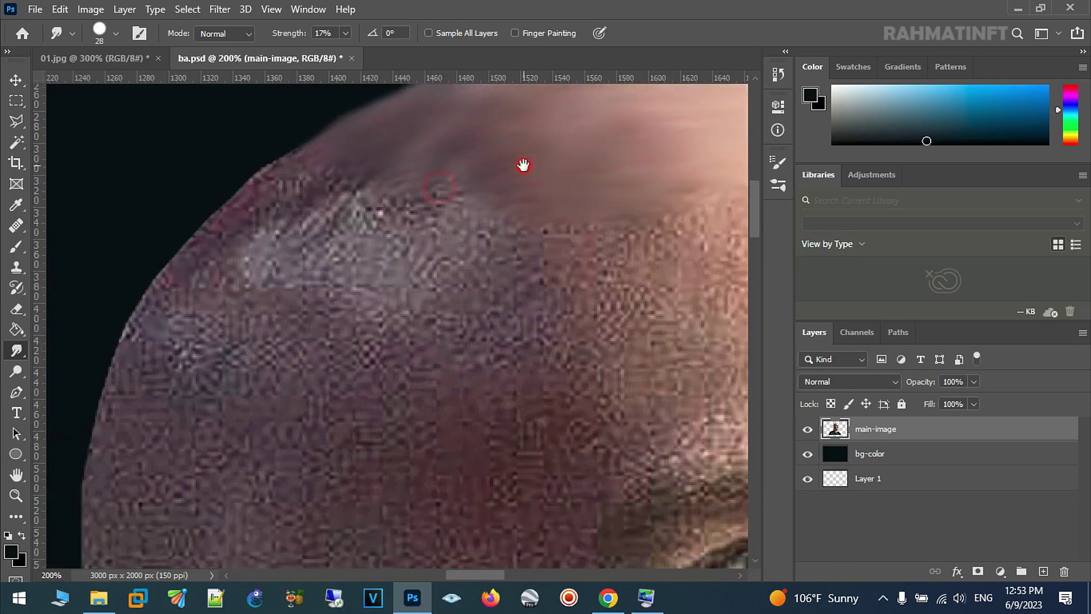
pyautogui.moveTo(524, 165)
pyautogui.mouseDown()
pyautogui.moveTo(348, 151)
pyautogui.moveTo(310, 171)
pyautogui.moveTo(334, 210)
pyautogui.moveTo(246, 256)
pyautogui.moveTo(366, 251)
pyautogui.moveTo(417, 292)
pyautogui.moveTo(359, 224)
pyautogui.moveTo(288, 288)
pyautogui.moveTo(548, 182)
pyautogui.moveTo(324, 317)
pyautogui.moveTo(529, 295)
pyautogui.mouseUp()
pyautogui.scroll(-2, 333, 251)
pyautogui.hscroll(3, 334, 251)
pyautogui.scroll(1, 315, 307)
pyautogui.hscroll(4, 315, 307)
# Step: Smooth the forehead skin texture, including the area above the eye
pyautogui.moveTo(314, 307)
pyautogui.mouseDown()
pyautogui.moveTo(339, 267)
pyautogui.moveTo(280, 297)
pyautogui.moveTo(573, 254)
pyautogui.moveTo(321, 210)
pyautogui.moveTo(313, 183)
pyautogui.mouseUp()
pyautogui.scroll(1, 427, 227)
pyautogui.hscroll(4, 426, 227)
pyautogui.moveTo(509, 274); pyautogui.dragTo(555, 353)
pyautogui.moveTo(437, 334)
pyautogui.mouseDown()
pyautogui.moveTo(433, 346)
pyautogui.moveTo(321, 236)
pyautogui.mouseUp()
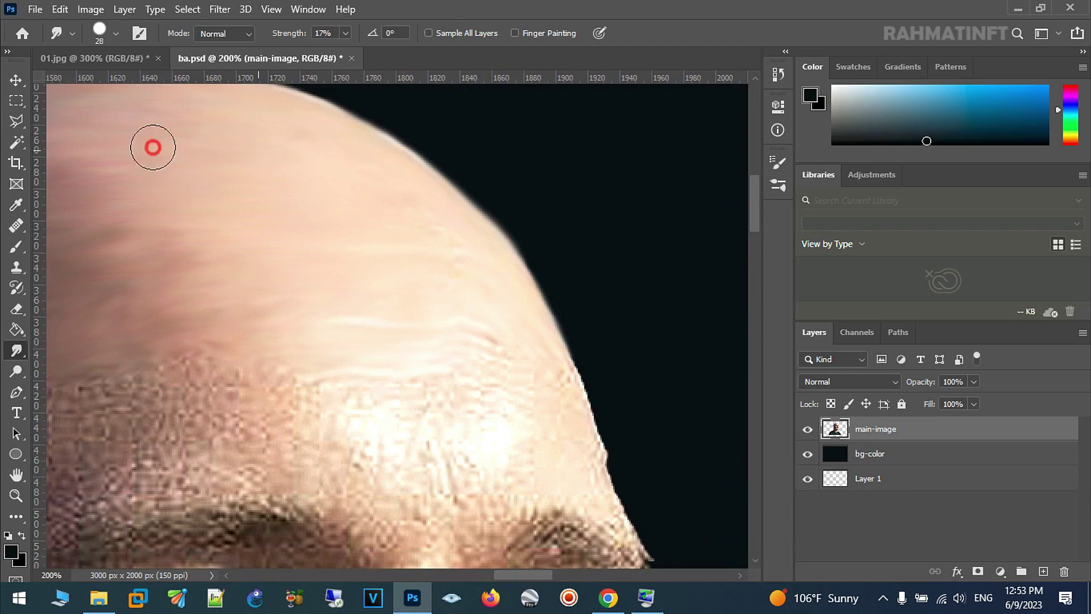
pyautogui.moveTo(327, 361)
pyautogui.mouseDown()
pyautogui.moveTo(309, 256)
pyautogui.moveTo(440, 331)
pyautogui.moveTo(419, 263)
pyautogui.moveTo(426, 207)
pyautogui.moveTo(458, 251)
pyautogui.moveTo(467, 209)
pyautogui.moveTo(409, 121)
pyautogui.moveTo(479, 207)
pyautogui.moveTo(533, 304)
pyautogui.moveTo(533, 276)
pyautogui.moveTo(550, 282)
pyautogui.moveTo(582, 383)
pyautogui.moveTo(587, 349)
pyautogui.moveTo(623, 366)
pyautogui.moveTo(616, 356)
pyautogui.moveTo(590, 362)
pyautogui.moveTo(568, 263)
pyautogui.moveTo(587, 292)
pyautogui.moveTo(570, 268)
pyautogui.moveTo(496, 342)
pyautogui.moveTo(429, 378)
pyautogui.moveTo(353, 329)
pyautogui.moveTo(390, 253)
pyautogui.moveTo(340, 222)
pyautogui.moveTo(539, 248)
pyautogui.mouseUp()
pyautogui.moveTo(551, 358)
pyautogui.mouseDown()
pyautogui.moveTo(424, 324)
pyautogui.moveTo(366, 287)
pyautogui.moveTo(259, 269)
pyautogui.moveTo(373, 231)
pyautogui.moveTo(414, 365)
pyautogui.moveTo(287, 360)
pyautogui.moveTo(222, 310)
pyautogui.moveTo(248, 287)
pyautogui.moveTo(232, 377)
pyautogui.moveTo(260, 390)
pyautogui.moveTo(377, 336)
pyautogui.mouseUp()
pyautogui.moveTo(348, 291); pyautogui.dragTo(480, 229)
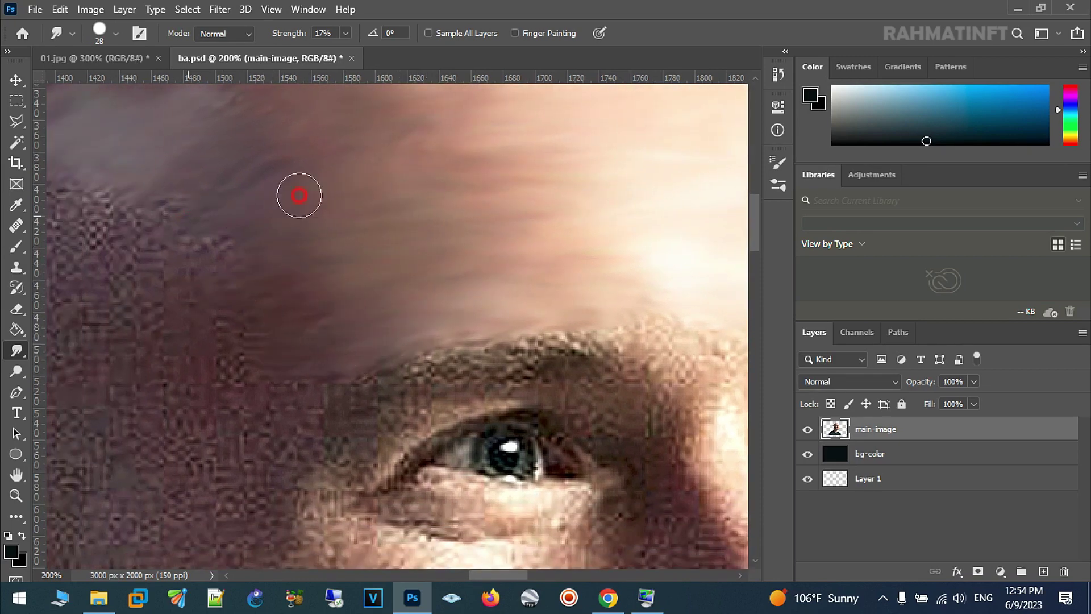
pyautogui.moveTo(256, 171); pyautogui.dragTo(413, 226)
pyautogui.moveTo(310, 329); pyautogui.dragTo(523, 252)
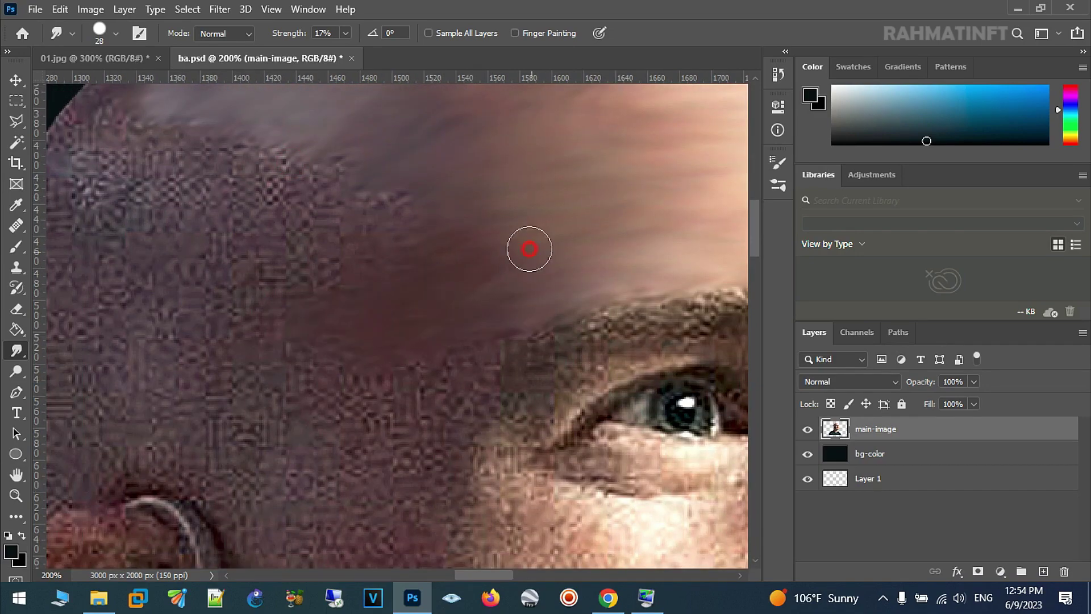
pyautogui.moveTo(255, 257)
pyautogui.mouseDown()
pyautogui.moveTo(385, 199)
pyautogui.moveTo(346, 153)
pyautogui.moveTo(224, 153)
pyautogui.moveTo(270, 257)
pyautogui.mouseUp()
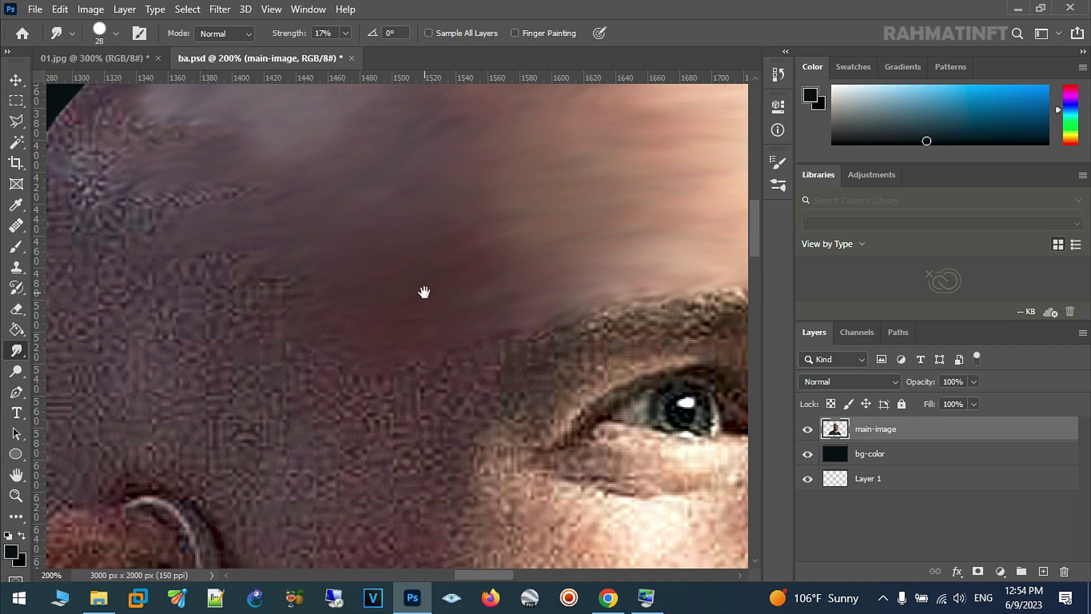
# Step: Smooth the side of the head, the temple, and the skin above the ear
pyautogui.moveTo(296, 181); pyautogui.dragTo(510, 248)
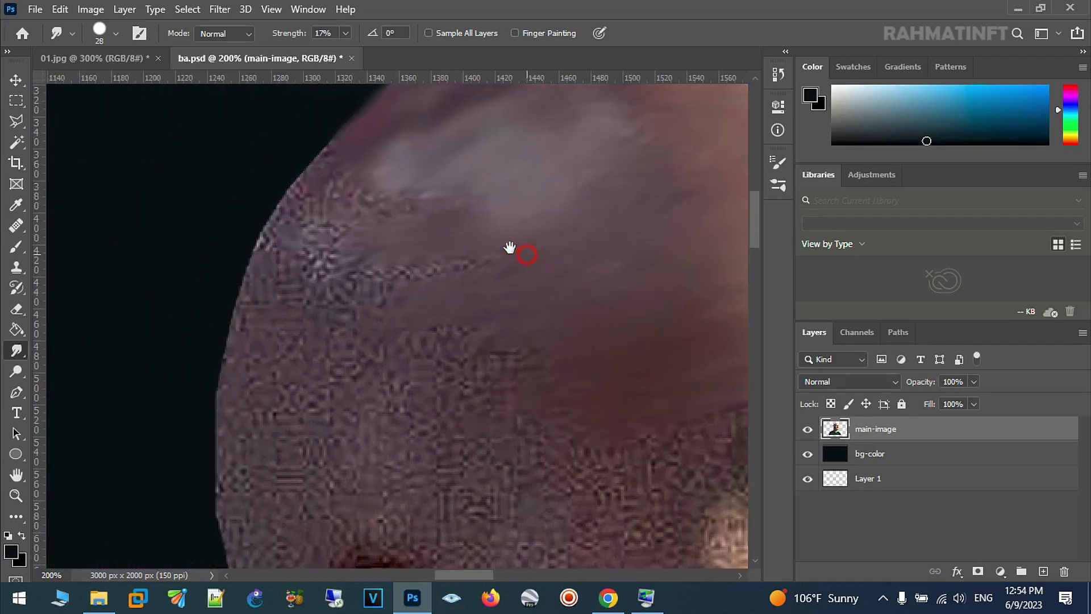
pyautogui.moveTo(443, 279)
pyautogui.mouseDown()
pyautogui.moveTo(462, 215)
pyautogui.moveTo(386, 200)
pyautogui.mouseUp()
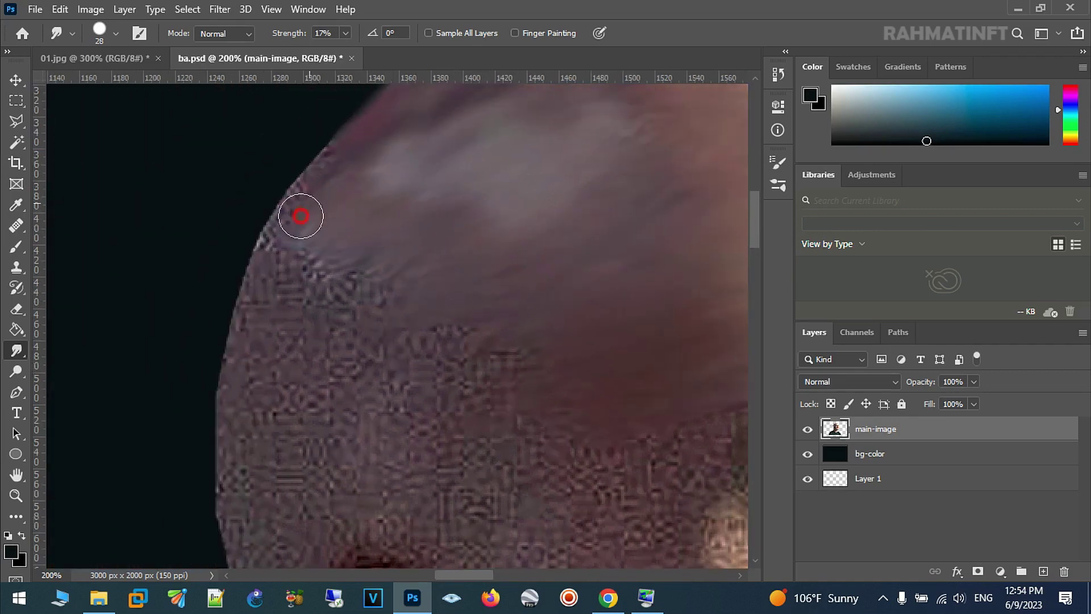
pyautogui.moveTo(300, 298)
pyautogui.mouseDown()
pyautogui.moveTo(448, 261)
pyautogui.moveTo(390, 349)
pyautogui.moveTo(627, 363)
pyautogui.mouseUp()
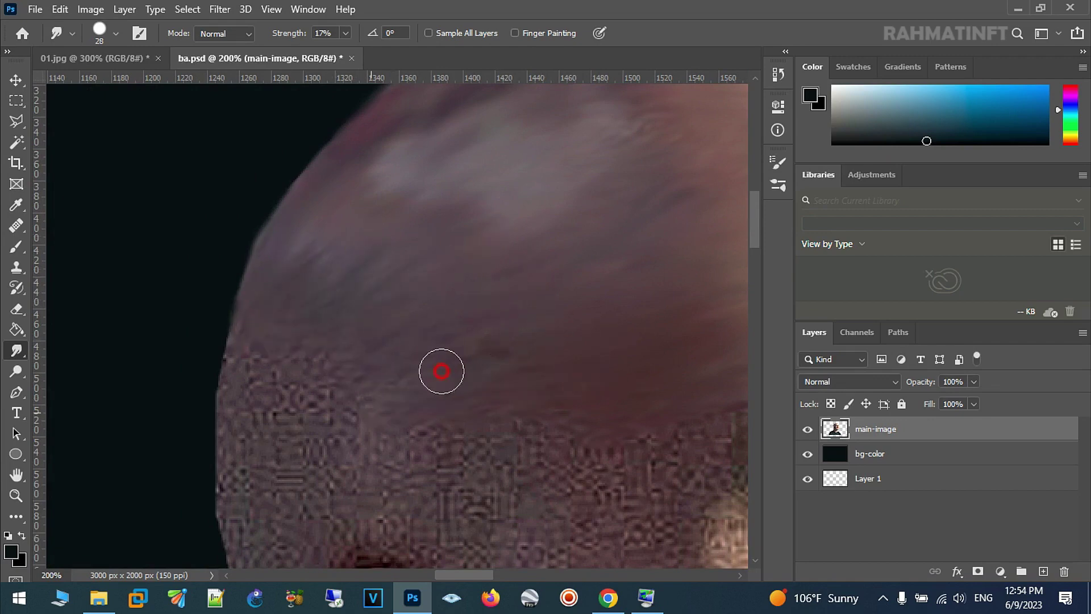
pyautogui.moveTo(264, 275); pyautogui.dragTo(227, 378)
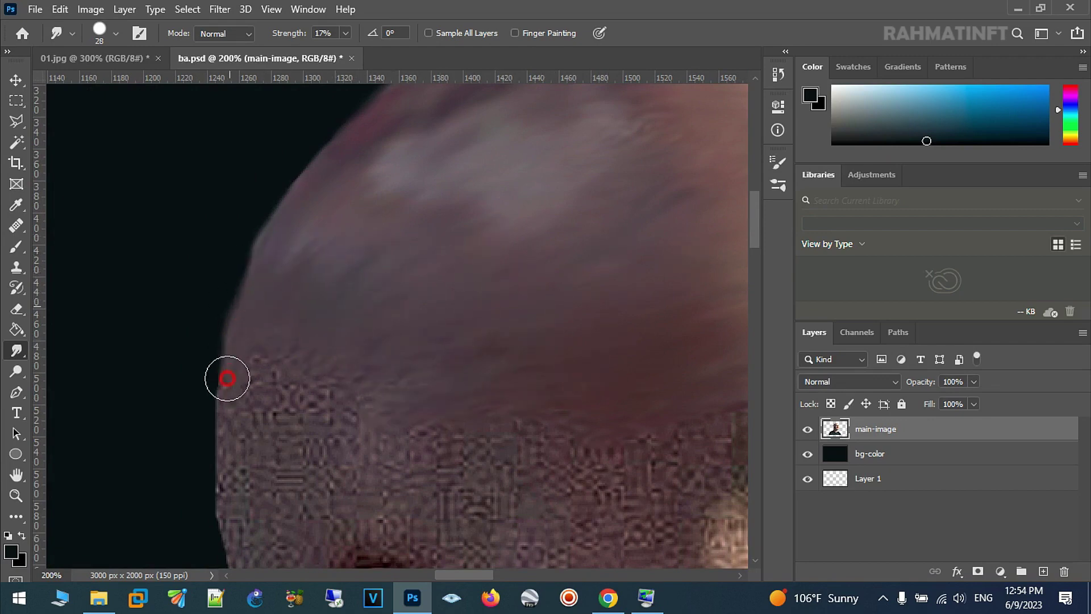
pyautogui.moveTo(324, 341)
pyautogui.mouseDown()
pyautogui.moveTo(360, 397)
pyautogui.moveTo(576, 420)
pyautogui.mouseUp()
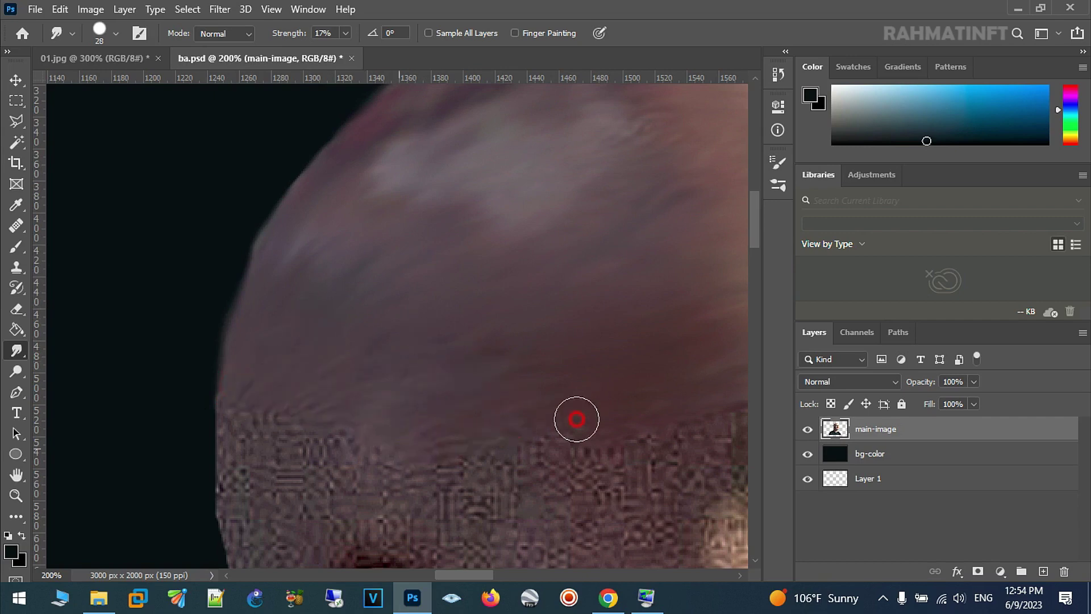
pyautogui.moveTo(663, 439); pyautogui.dragTo(406, 389)
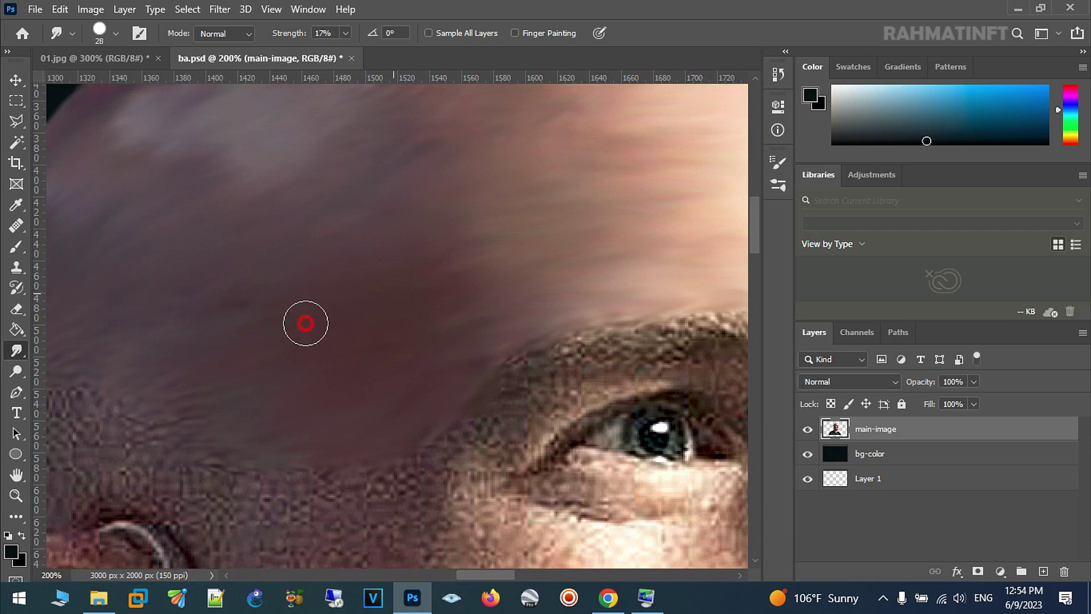
pyautogui.moveTo(304, 323); pyautogui.dragTo(489, 318)
pyautogui.moveTo(370, 377)
pyautogui.mouseDown()
pyautogui.moveTo(281, 377)
pyautogui.moveTo(363, 296)
pyautogui.mouseUp()
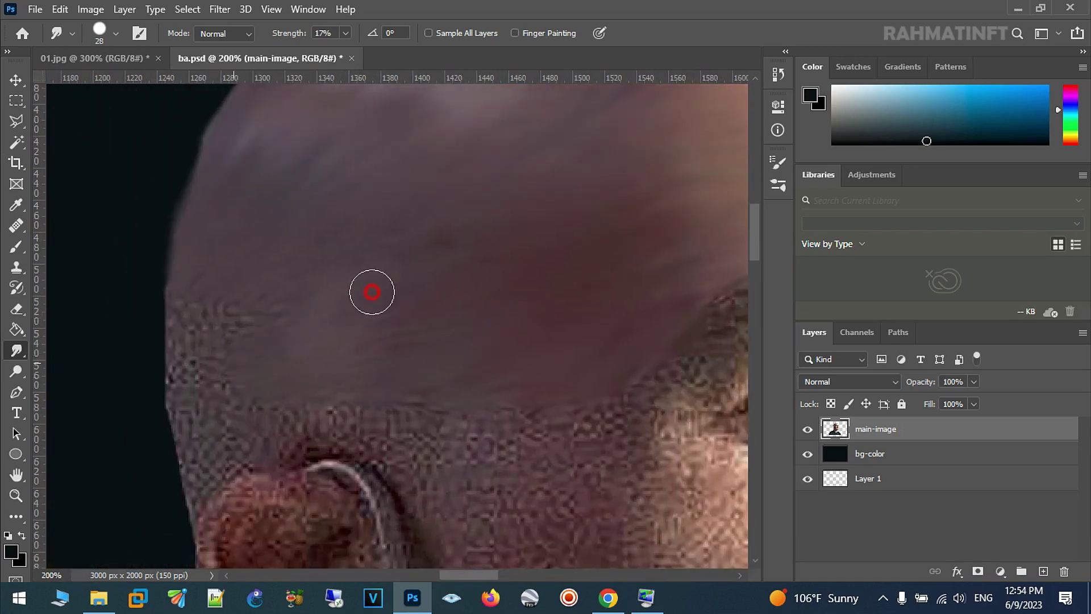
pyautogui.moveTo(191, 341); pyautogui.dragTo(167, 342)
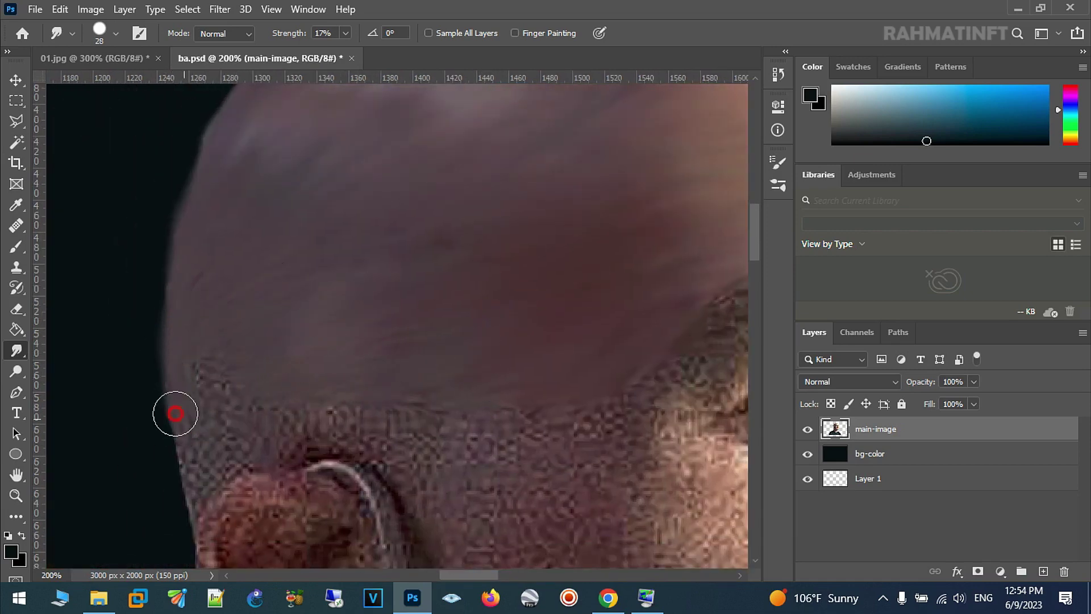
pyautogui.moveTo(265, 434); pyautogui.dragTo(302, 412)
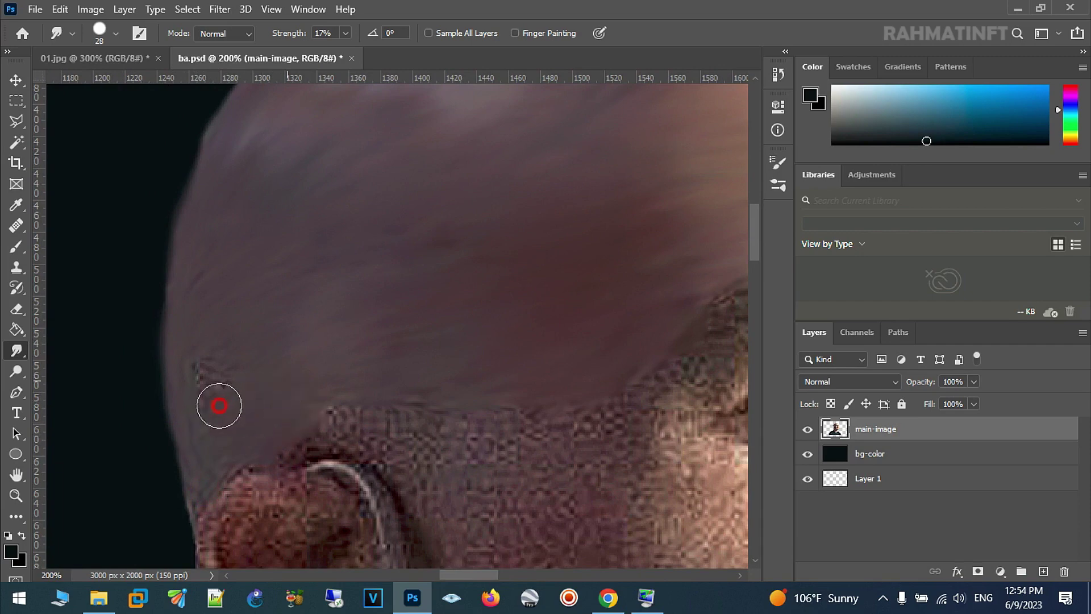
pyautogui.moveTo(332, 424)
pyautogui.mouseDown()
pyautogui.moveTo(292, 451)
pyautogui.moveTo(338, 413)
pyautogui.mouseUp()
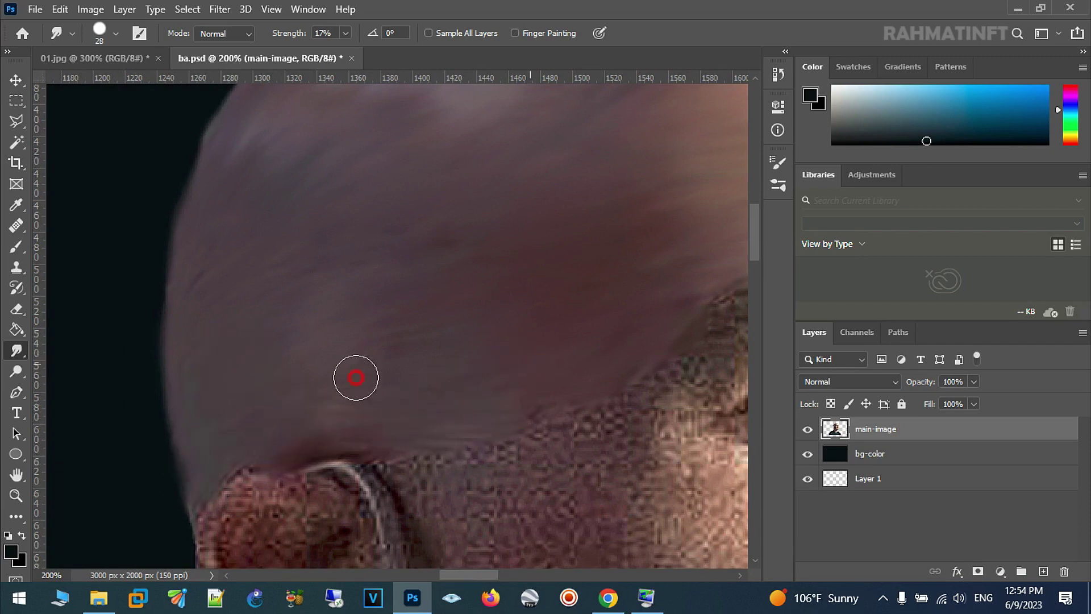
# Step: Blend the skin along the ear edge and between the ear and eye
pyautogui.scroll(-3, 311, 277)
pyautogui.hscroll(3, 255, 327)
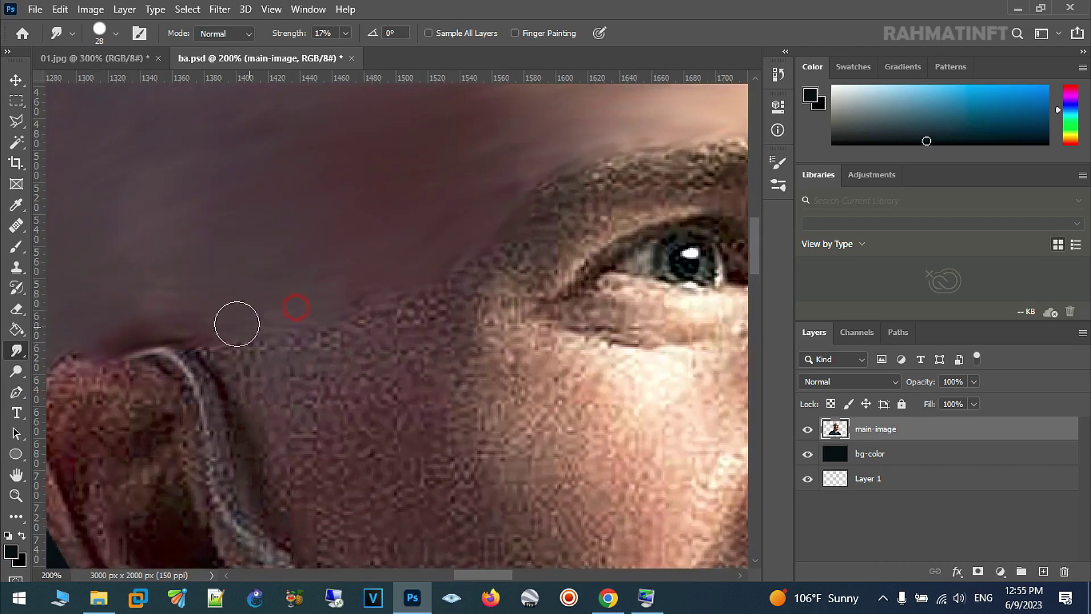
pyautogui.moveTo(373, 323)
pyautogui.mouseDown()
pyautogui.moveTo(441, 309)
pyautogui.moveTo(336, 385)
pyautogui.mouseUp()
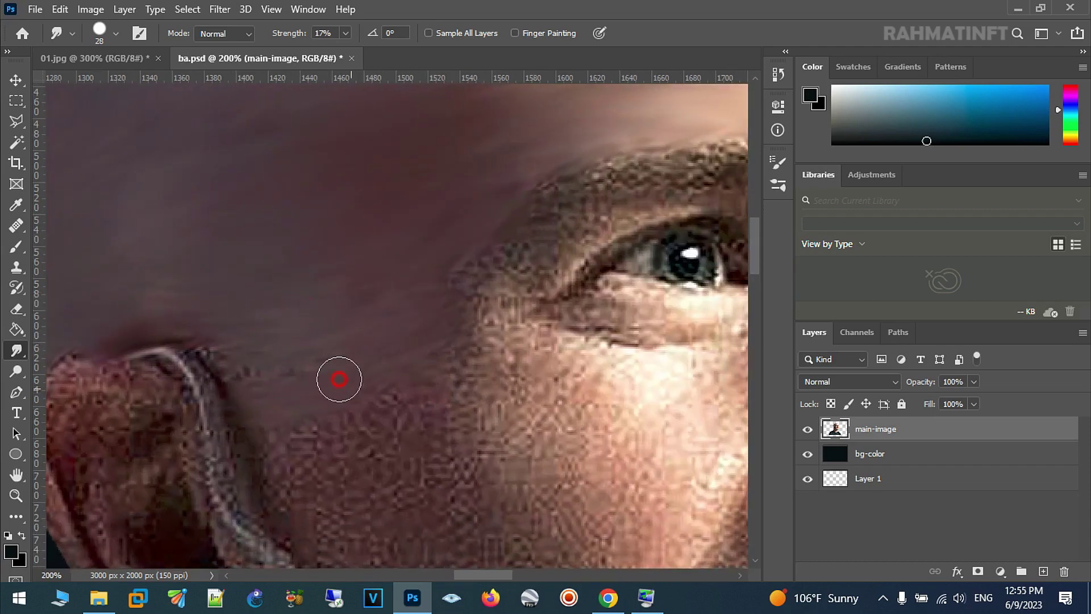
pyautogui.moveTo(259, 363)
pyautogui.mouseDown()
pyautogui.moveTo(202, 348)
pyautogui.moveTo(221, 455)
pyautogui.moveTo(251, 425)
pyautogui.moveTo(428, 397)
pyautogui.moveTo(409, 379)
pyautogui.mouseUp()
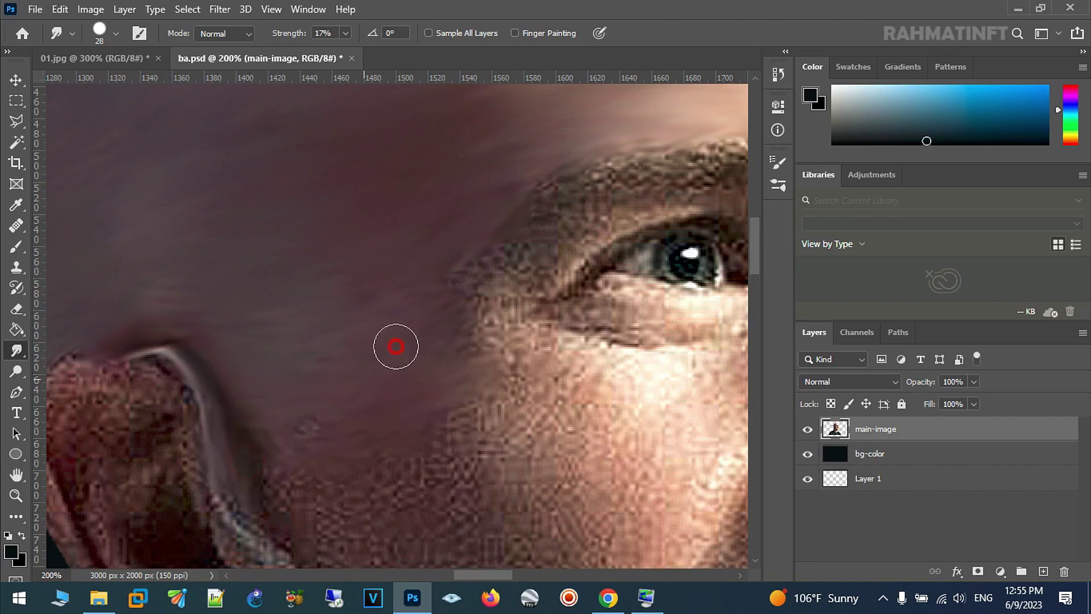
pyautogui.scroll(-3, 393, 372)
pyautogui.moveTo(200, 263)
pyautogui.mouseDown()
pyautogui.moveTo(212, 348)
pyautogui.moveTo(185, 365)
pyautogui.moveTo(170, 330)
pyautogui.mouseUp()
pyautogui.moveTo(265, 325)
pyautogui.mouseDown()
pyautogui.moveTo(302, 339)
pyautogui.moveTo(277, 274)
pyautogui.mouseUp()
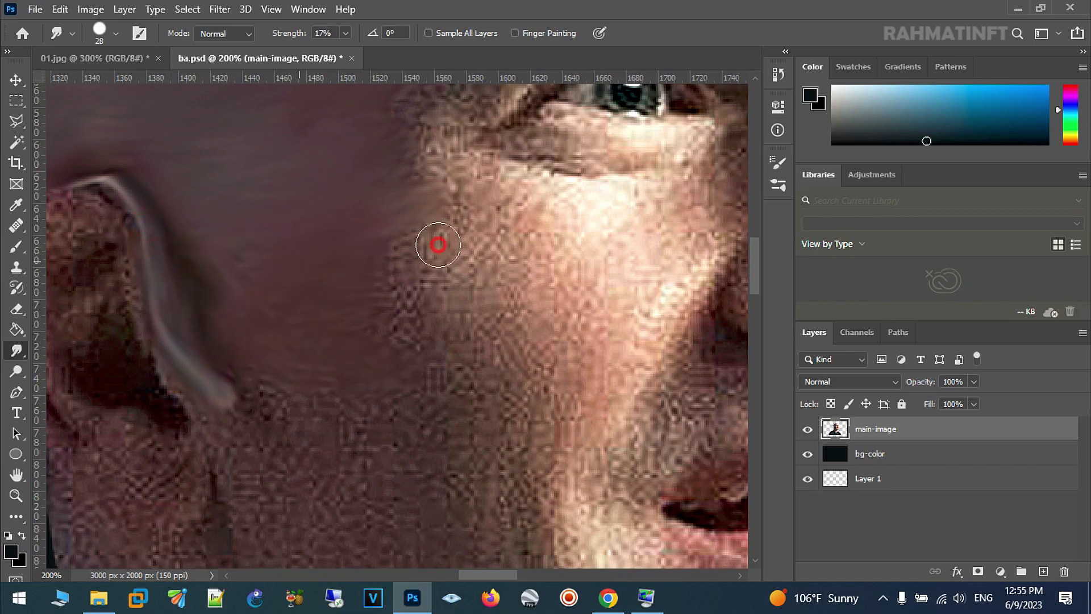
# Step: Smooth the cheek skin under the eye
pyautogui.scroll(2, 433, 316)
pyautogui.hscroll(2, 433, 317)
pyautogui.moveTo(460, 348)
pyautogui.mouseDown()
pyautogui.moveTo(397, 338)
pyautogui.moveTo(390, 280)
pyautogui.mouseUp()
pyautogui.scroll(2, 453, 326)
pyautogui.hscroll(2, 453, 326)
pyautogui.moveTo(533, 311)
pyautogui.mouseDown()
pyautogui.moveTo(372, 324)
pyautogui.moveTo(519, 338)
pyautogui.moveTo(317, 285)
pyautogui.moveTo(358, 308)
pyautogui.moveTo(450, 287)
pyautogui.moveTo(460, 271)
pyautogui.mouseUp()
pyautogui.moveTo(470, 268)
pyautogui.mouseDown()
pyautogui.moveTo(595, 258)
pyautogui.moveTo(492, 266)
pyautogui.moveTo(502, 269)
pyautogui.moveTo(434, 361)
pyautogui.moveTo(232, 348)
pyautogui.moveTo(340, 262)
pyautogui.moveTo(214, 316)
pyautogui.moveTo(375, 248)
pyautogui.moveTo(560, 244)
pyautogui.moveTo(574, 284)
pyautogui.moveTo(587, 241)
pyautogui.moveTo(551, 273)
pyautogui.moveTo(536, 224)
pyautogui.moveTo(590, 199)
pyautogui.moveTo(516, 248)
pyautogui.moveTo(470, 224)
pyautogui.moveTo(339, 237)
pyautogui.moveTo(312, 263)
pyautogui.moveTo(214, 302)
pyautogui.moveTo(536, 225)
pyautogui.moveTo(441, 176)
pyautogui.mouseUp()
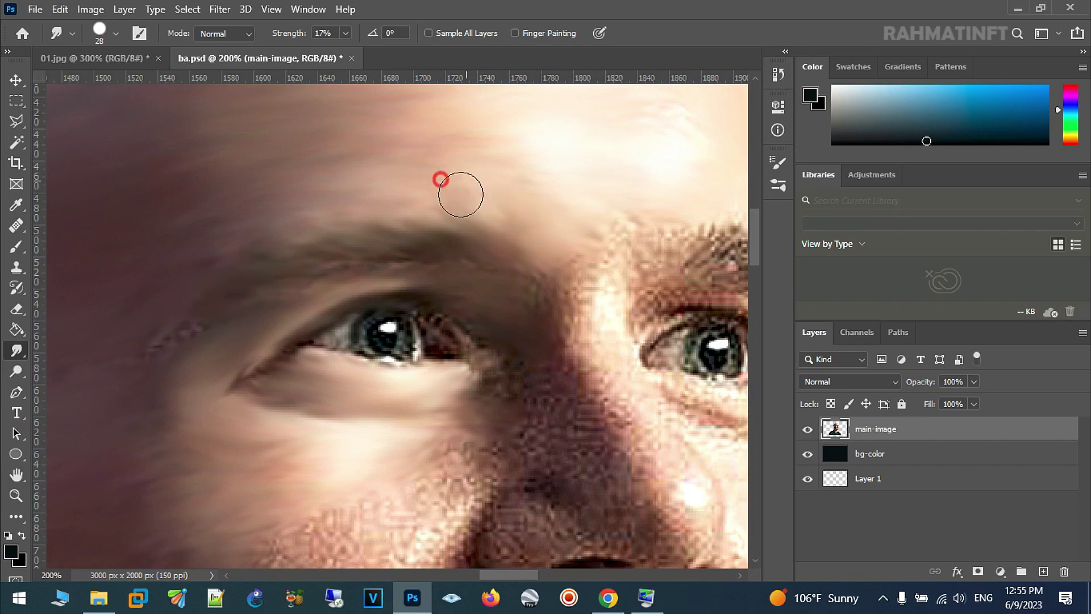
# Step: Smudge the skin around the brow and along the nose bridge
pyautogui.hscroll(5, 441, 175)
pyautogui.moveTo(448, 254)
pyautogui.mouseDown()
pyautogui.moveTo(511, 233)
pyautogui.moveTo(541, 238)
pyautogui.mouseUp()
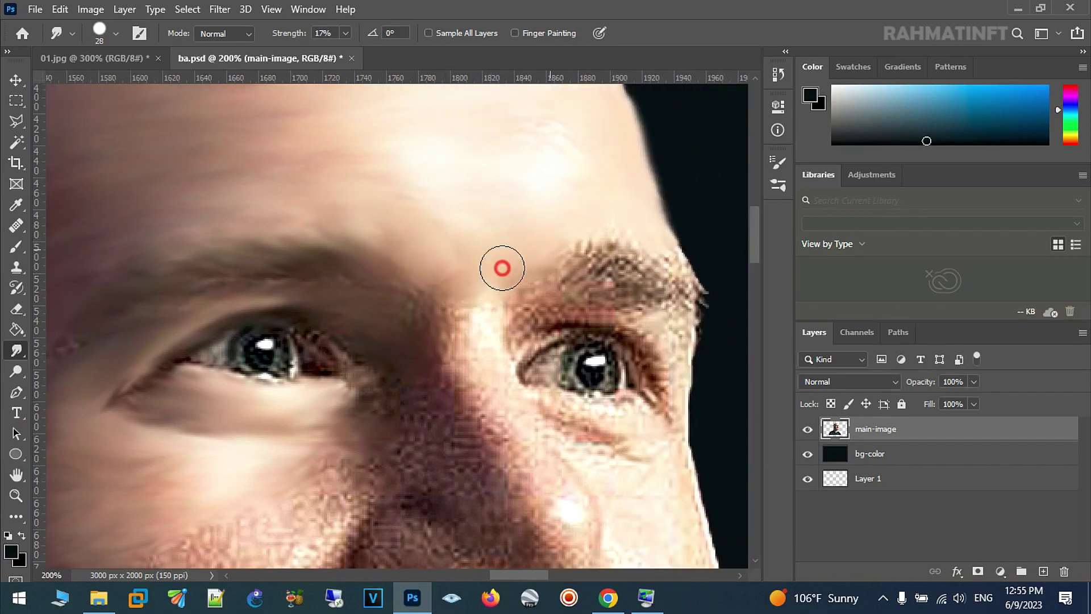
pyautogui.scroll(-4, 385, 227)
pyautogui.hscroll(4, 385, 227)
pyautogui.moveTo(359, 214)
pyautogui.mouseDown()
pyautogui.moveTo(305, 227)
pyautogui.moveTo(353, 255)
pyautogui.moveTo(373, 243)
pyautogui.mouseUp()
pyautogui.scroll(2, 373, 243)
pyautogui.moveTo(390, 280)
pyautogui.mouseDown()
pyautogui.moveTo(401, 247)
pyautogui.moveTo(451, 232)
pyautogui.moveTo(511, 248)
pyautogui.moveTo(558, 236)
pyautogui.moveTo(559, 225)
pyautogui.mouseUp()
# Step: Smooth the skin near the outer eye, under the eye and beside the nose
pyautogui.scroll(-5, 480, 176)
pyautogui.hscroll(4, 416, 261)
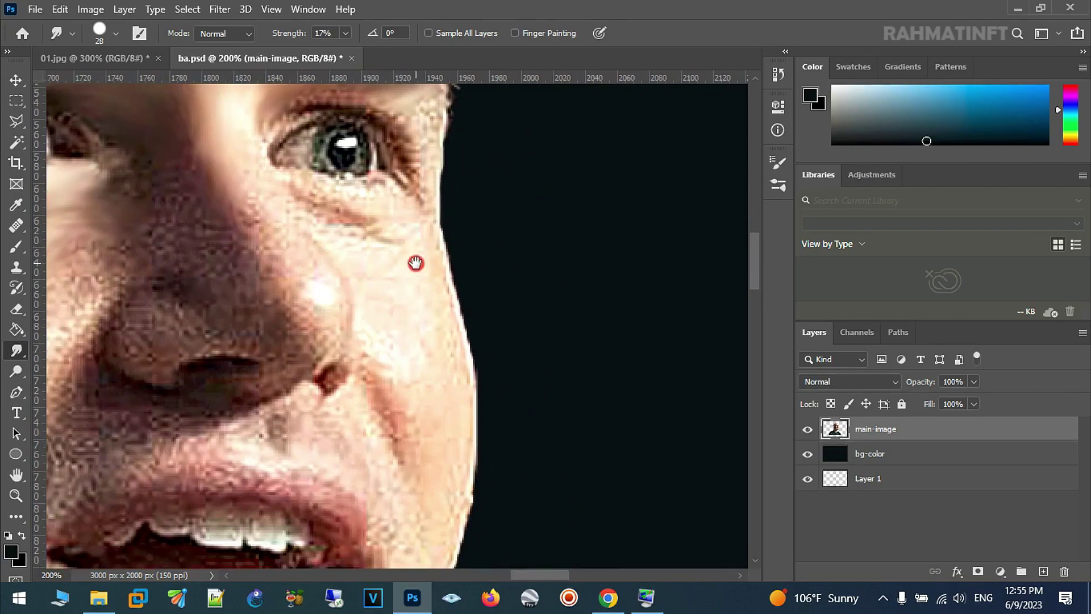
pyautogui.moveTo(427, 234); pyautogui.dragTo(444, 297)
pyautogui.moveTo(487, 183); pyautogui.dragTo(455, 175)
pyautogui.moveTo(285, 263)
pyautogui.mouseDown()
pyautogui.moveTo(317, 353)
pyautogui.moveTo(348, 365)
pyautogui.moveTo(295, 285)
pyautogui.moveTo(335, 338)
pyautogui.moveTo(294, 328)
pyautogui.moveTo(227, 202)
pyautogui.moveTo(227, 171)
pyautogui.moveTo(215, 254)
pyautogui.moveTo(217, 165)
pyautogui.moveTo(220, 312)
pyautogui.moveTo(185, 254)
pyautogui.moveTo(124, 257)
pyautogui.moveTo(163, 232)
pyautogui.mouseUp()
pyautogui.scroll(-3, 163, 231)
pyautogui.moveTo(219, 188)
pyautogui.mouseDown()
pyautogui.moveTo(139, 236)
pyautogui.moveTo(146, 209)
pyautogui.mouseUp()
pyautogui.hscroll(-4, 147, 209)
pyautogui.scroll(-1, 147, 209)
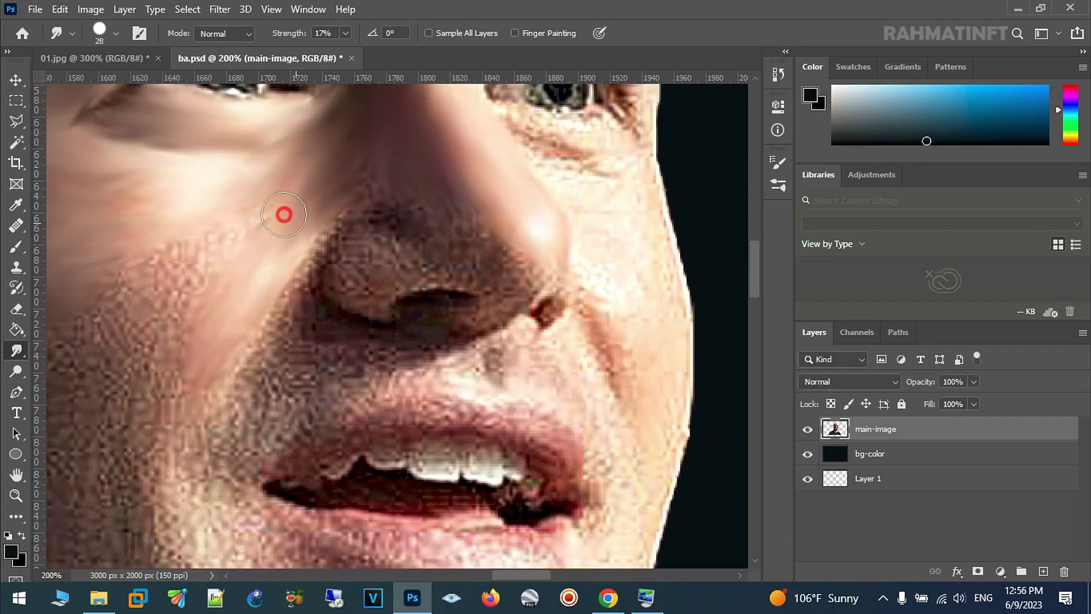
pyautogui.moveTo(229, 239)
pyautogui.mouseDown()
pyautogui.moveTo(195, 297)
pyautogui.moveTo(195, 402)
pyautogui.moveTo(260, 288)
pyautogui.moveTo(234, 244)
pyautogui.moveTo(141, 241)
pyautogui.mouseUp()
pyautogui.hscroll(-5, 384, 251)
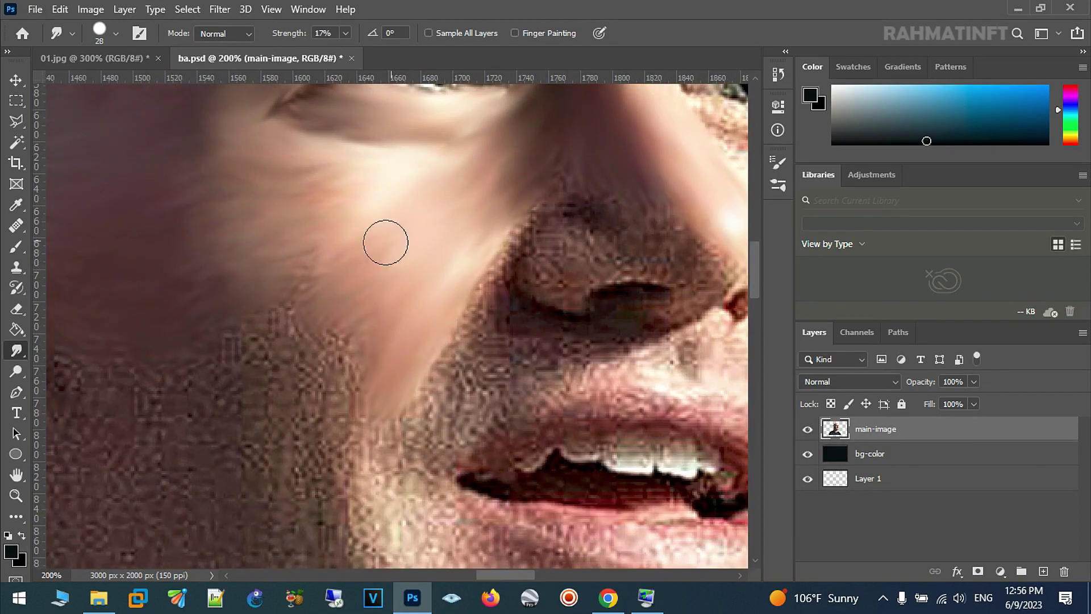
pyautogui.moveTo(316, 312)
pyautogui.mouseDown()
pyautogui.moveTo(336, 263)
pyautogui.moveTo(224, 292)
pyautogui.moveTo(287, 358)
pyautogui.moveTo(367, 362)
pyautogui.moveTo(340, 409)
pyautogui.mouseUp()
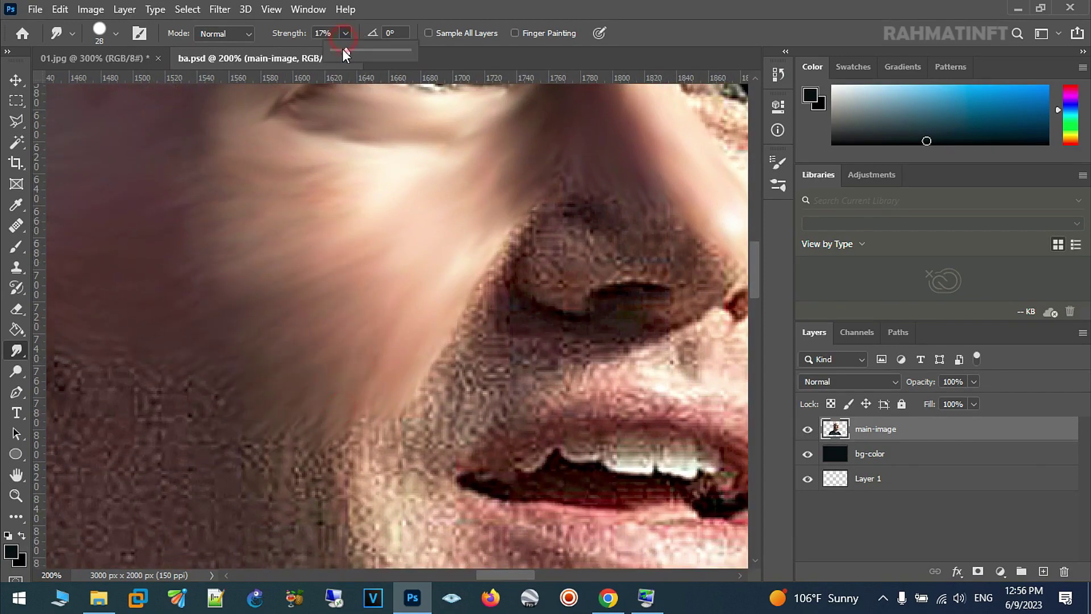
# Step: Lower smudge strength to 15% and gently smooth the lower left cheek
pyautogui.moveTo(341, 52); pyautogui.dragTo(344, 52)
pyautogui.scroll(-3, 371, 324)
pyautogui.hscroll(-2, 371, 325)
pyautogui.moveTo(313, 371)
pyautogui.mouseDown()
pyautogui.moveTo(243, 317)
pyautogui.moveTo(175, 300)
pyautogui.moveTo(141, 263)
pyautogui.moveTo(162, 367)
pyautogui.mouseUp()
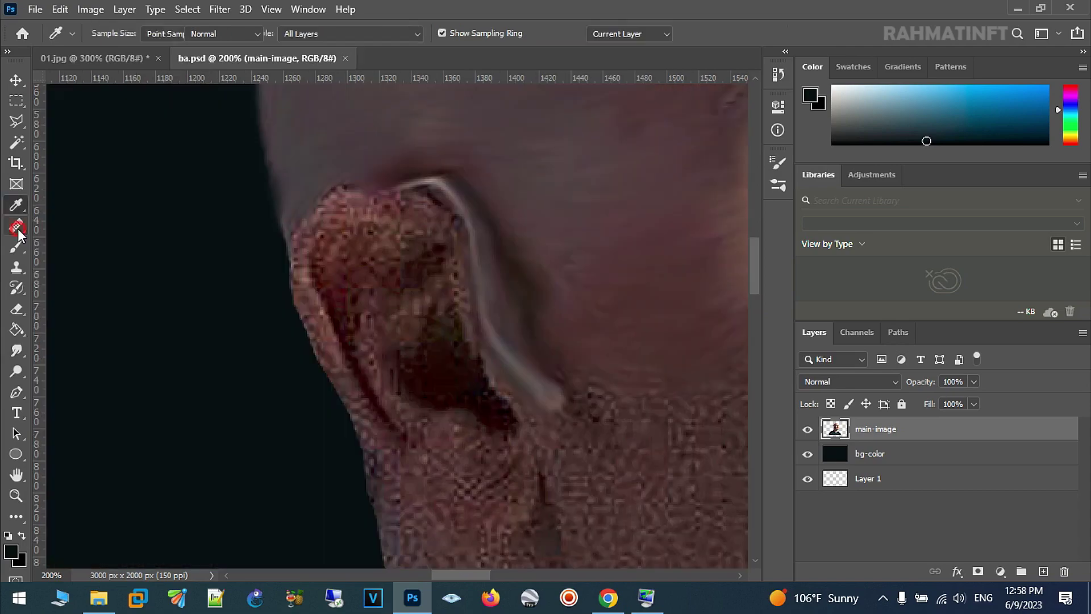
# Step: Heal the pale streak along the ear's rim with the Spot Healing Brush
pyautogui.click(18, 230)
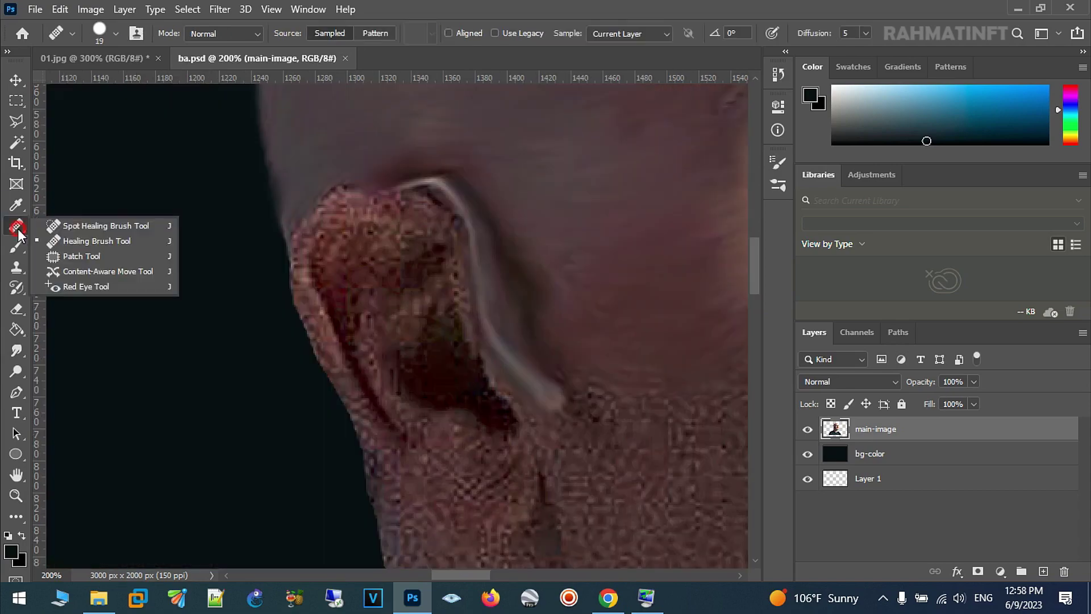
pyautogui.click(90, 225)
pyautogui.moveTo(404, 183)
pyautogui.mouseDown()
pyautogui.moveTo(426, 182)
pyautogui.moveTo(472, 229)
pyautogui.moveTo(509, 353)
pyautogui.moveTo(555, 392)
pyautogui.moveTo(509, 341)
pyautogui.moveTo(487, 271)
pyautogui.mouseUp()
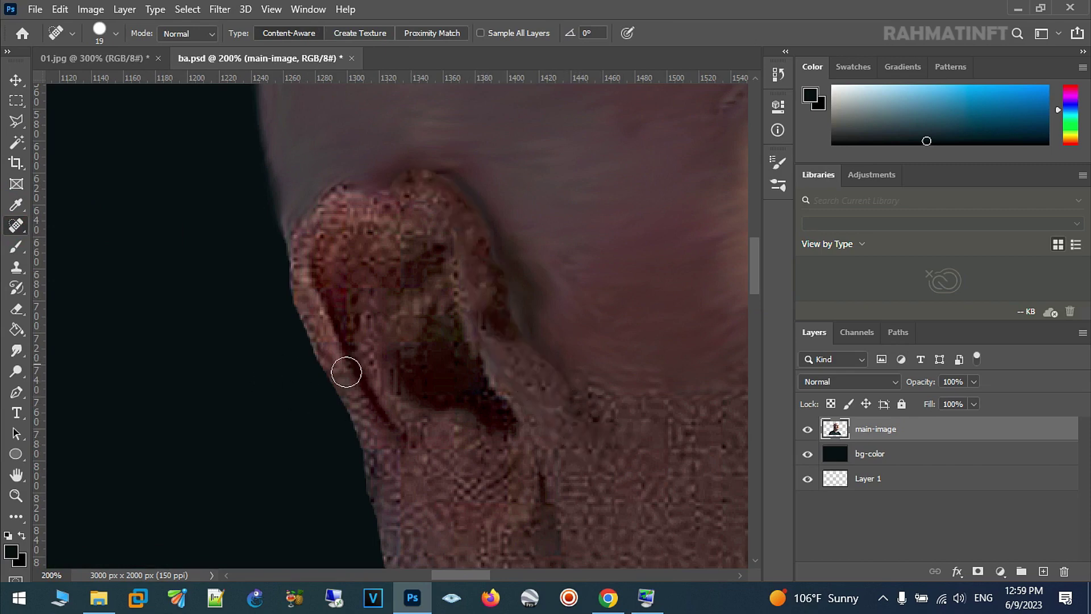
# Step: Zoom out to 100% to see the whole side of the face
pyautogui.click(16, 495)
pyautogui.keyDown('alt'); pyautogui.click(591, 341); pyautogui.keyUp('alt')
pyautogui.moveTo(621, 402)
pyautogui.mouseDown()
pyautogui.moveTo(485, 358)
pyautogui.moveTo(419, 346)
pyautogui.moveTo(385, 356)
pyautogui.mouseUp()
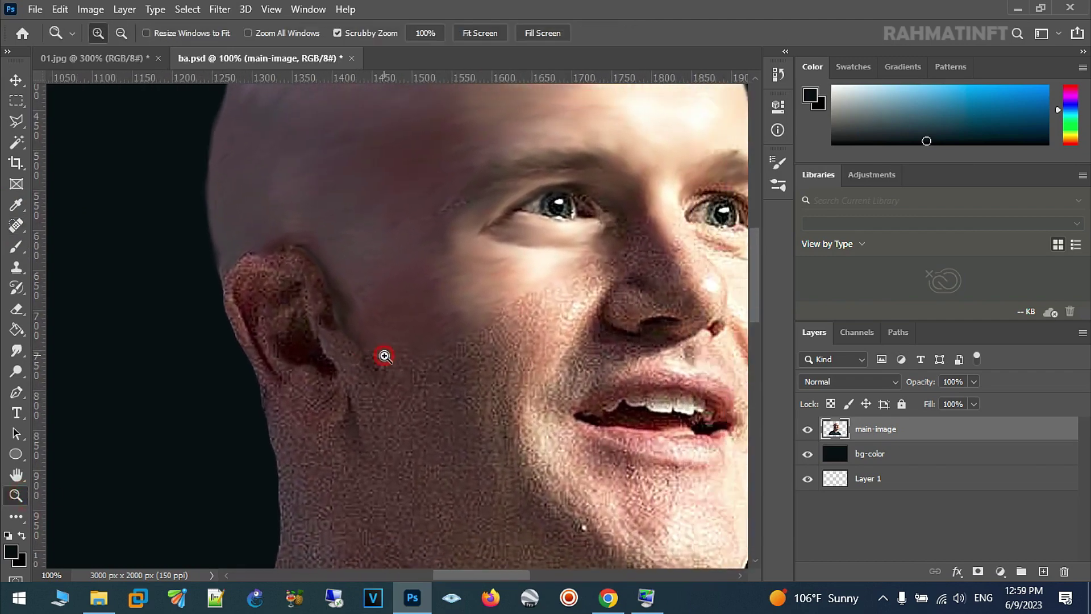
# Step: Smudge the grainy cheek and the skin just in front of the ear
pyautogui.click(15, 350)
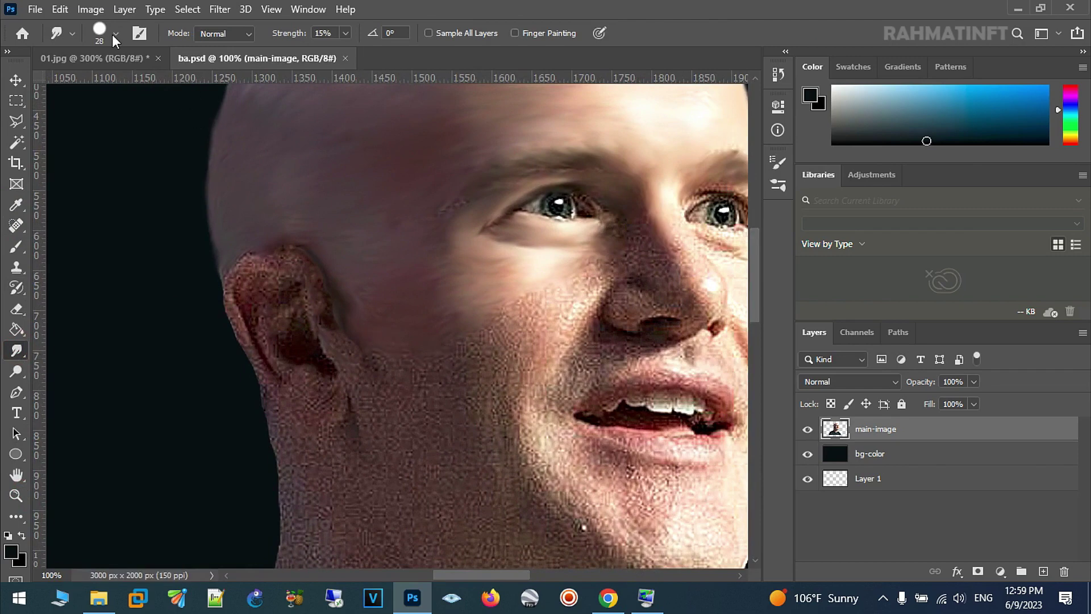
pyautogui.moveTo(540, 304)
pyautogui.mouseDown()
pyautogui.moveTo(556, 290)
pyautogui.moveTo(568, 309)
pyautogui.moveTo(541, 358)
pyautogui.moveTo(508, 339)
pyautogui.moveTo(534, 282)
pyautogui.moveTo(487, 288)
pyautogui.moveTo(599, 258)
pyautogui.moveTo(563, 343)
pyautogui.moveTo(499, 377)
pyautogui.moveTo(381, 361)
pyautogui.mouseUp()
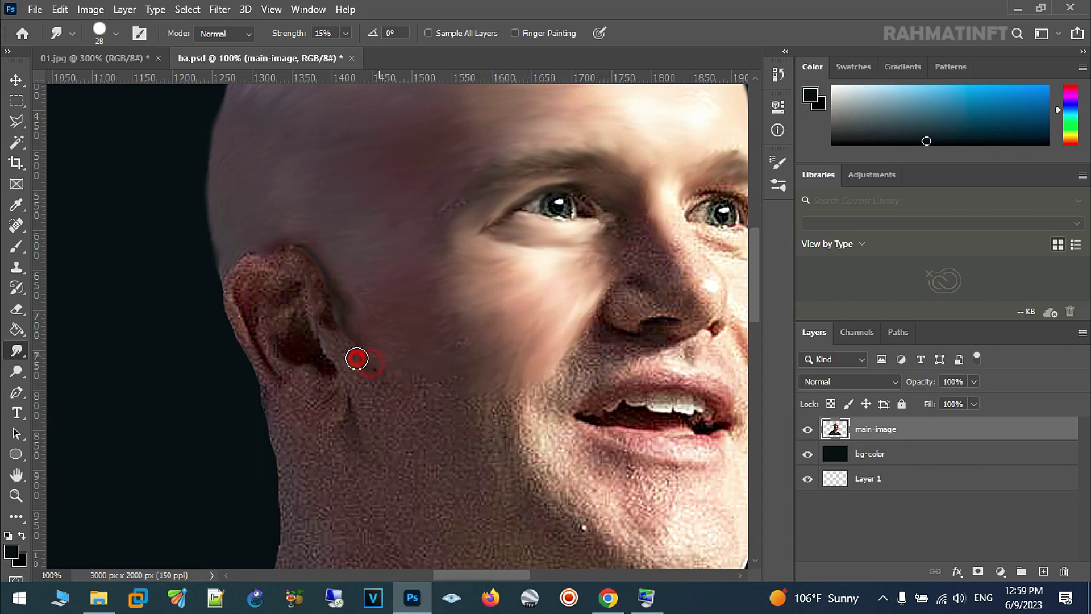
pyautogui.moveTo(361, 345)
pyautogui.mouseDown()
pyautogui.moveTo(299, 258)
pyautogui.moveTo(266, 252)
pyautogui.mouseUp()
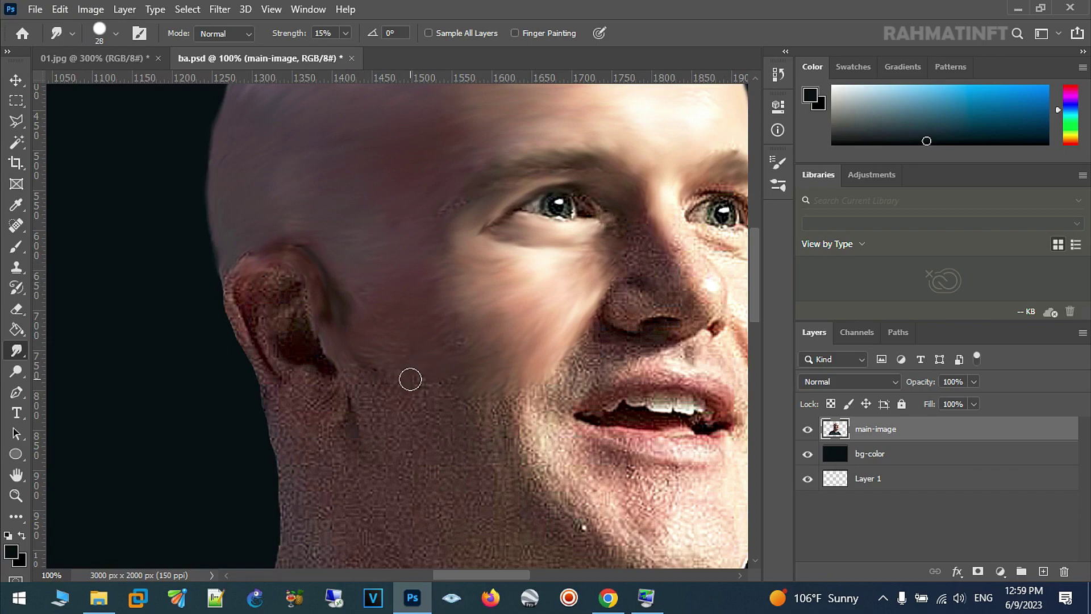
pyautogui.hscroll(3, 390, 370)
pyautogui.scroll(-2, 390, 370)
# Step: Zoom to 200% and smooth the skin below the ear and along its edge
pyautogui.click(16, 495)
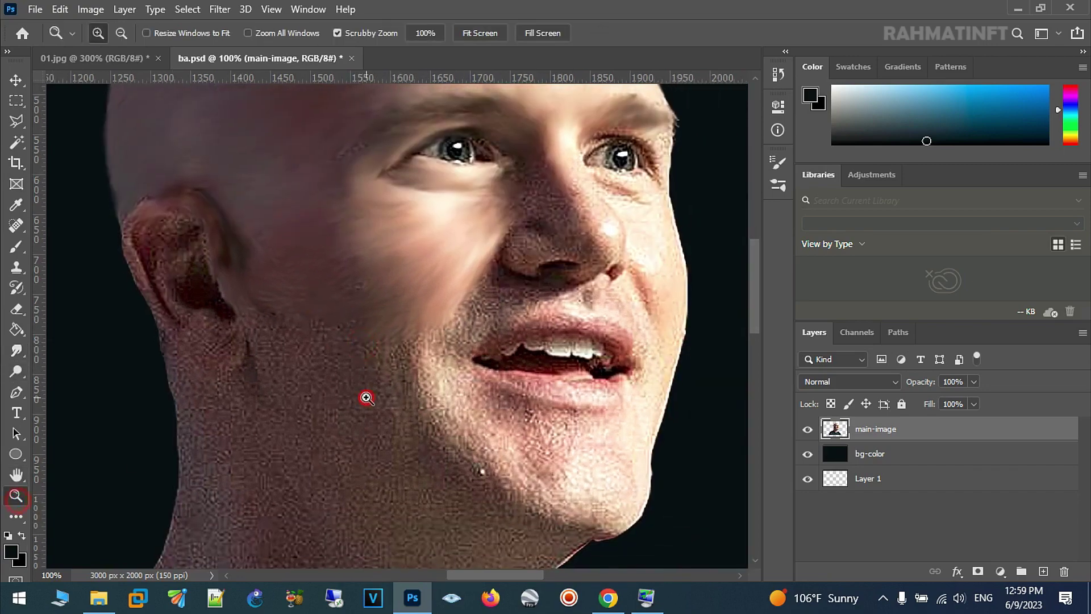
pyautogui.moveTo(366, 398); pyautogui.dragTo(469, 413)
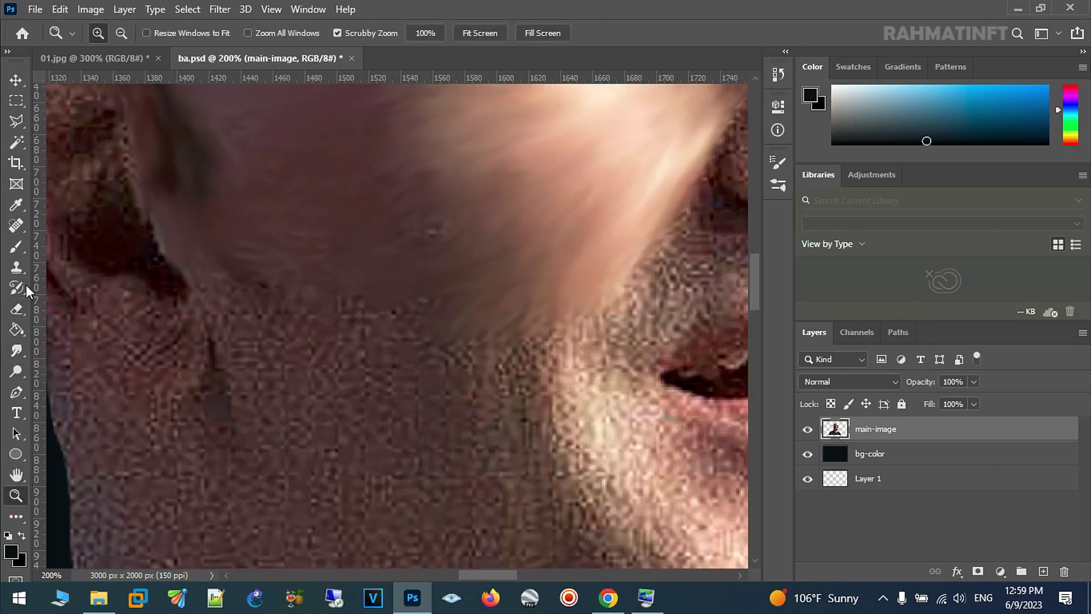
pyautogui.click(16, 351)
pyautogui.moveTo(456, 298)
pyautogui.mouseDown()
pyautogui.moveTo(383, 320)
pyautogui.moveTo(397, 280)
pyautogui.moveTo(351, 254)
pyautogui.moveTo(424, 193)
pyautogui.moveTo(312, 208)
pyautogui.moveTo(365, 215)
pyautogui.moveTo(256, 261)
pyautogui.moveTo(263, 297)
pyautogui.moveTo(241, 305)
pyautogui.moveTo(531, 295)
pyautogui.moveTo(551, 324)
pyautogui.moveTo(599, 275)
pyautogui.moveTo(525, 377)
pyautogui.moveTo(441, 349)
pyautogui.moveTo(310, 373)
pyautogui.moveTo(221, 338)
pyautogui.moveTo(230, 284)
pyautogui.mouseUp()
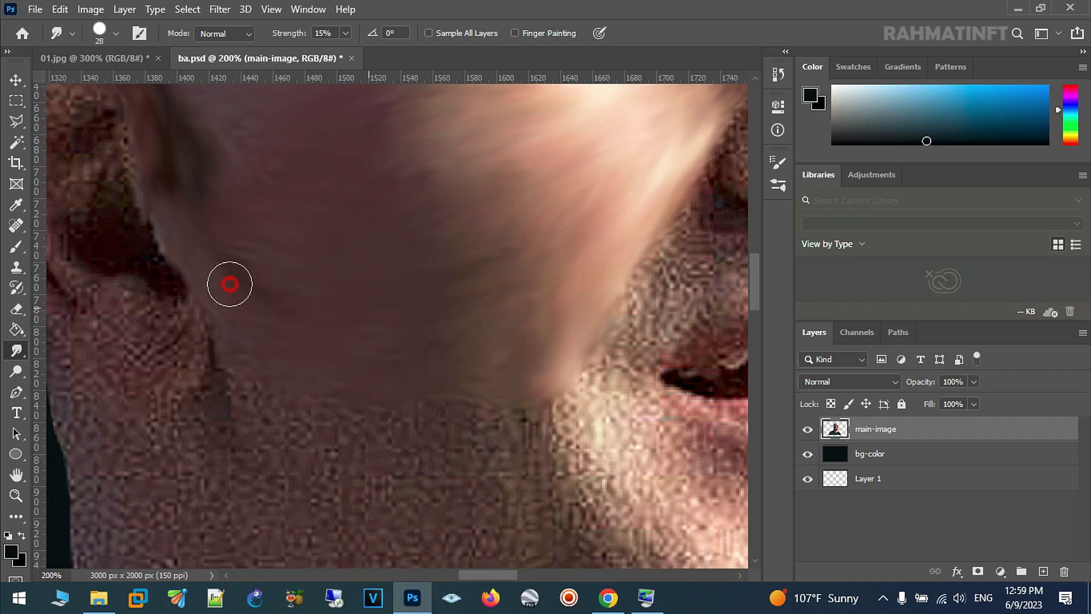
pyautogui.moveTo(292, 210); pyautogui.dragTo(377, 351)
pyautogui.moveTo(276, 293)
pyautogui.mouseDown()
pyautogui.moveTo(341, 337)
pyautogui.moveTo(252, 312)
pyautogui.moveTo(331, 320)
pyautogui.moveTo(305, 298)
pyautogui.moveTo(263, 324)
pyautogui.moveTo(312, 309)
pyautogui.moveTo(263, 256)
pyautogui.moveTo(300, 280)
pyautogui.moveTo(241, 312)
pyautogui.mouseUp()
pyautogui.moveTo(305, 336)
pyautogui.mouseDown()
pyautogui.moveTo(264, 343)
pyautogui.moveTo(273, 370)
pyautogui.moveTo(284, 341)
pyautogui.moveTo(251, 323)
pyautogui.moveTo(213, 223)
pyautogui.moveTo(336, 237)
pyautogui.moveTo(232, 237)
pyautogui.moveTo(179, 269)
pyautogui.moveTo(163, 312)
pyautogui.moveTo(170, 353)
pyautogui.moveTo(226, 463)
pyautogui.mouseUp()
# Step: Smooth the ear edge, down across the ear and neck, and up its rim
pyautogui.moveTo(182, 293)
pyautogui.mouseDown()
pyautogui.moveTo(195, 263)
pyautogui.moveTo(160, 312)
pyautogui.moveTo(187, 295)
pyautogui.mouseUp()
pyautogui.moveTo(291, 333)
pyautogui.mouseDown()
pyautogui.moveTo(314, 266)
pyautogui.moveTo(274, 120)
pyautogui.mouseUp()
pyautogui.moveTo(210, 276); pyautogui.dragTo(329, 377)
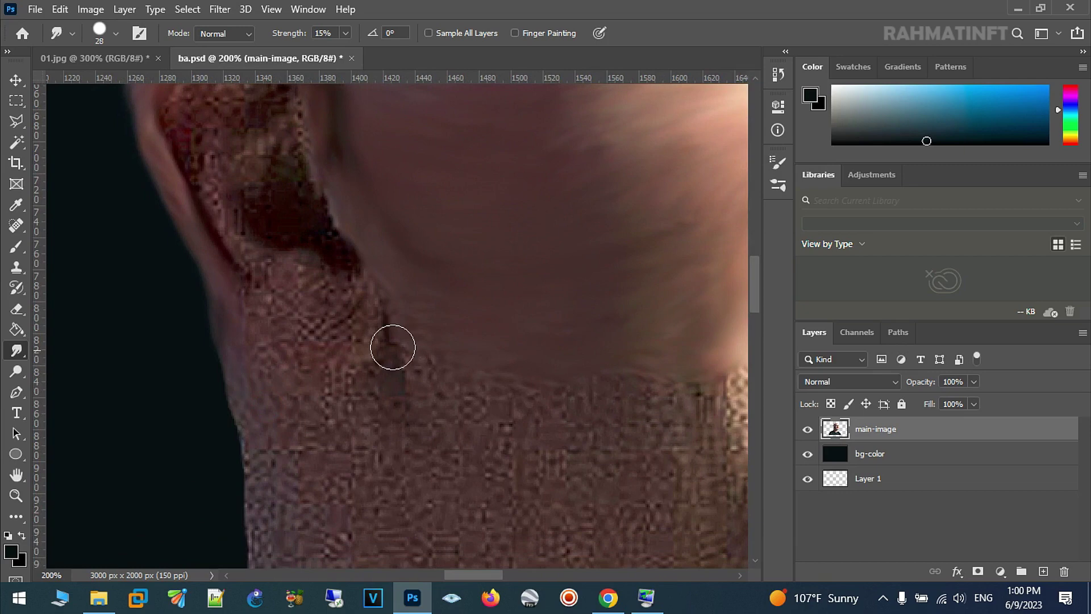
pyautogui.moveTo(387, 274)
pyautogui.mouseDown()
pyautogui.moveTo(419, 319)
pyautogui.moveTo(370, 297)
pyautogui.moveTo(340, 153)
pyautogui.moveTo(352, 224)
pyautogui.moveTo(290, 195)
pyautogui.moveTo(316, 237)
pyautogui.moveTo(246, 263)
pyautogui.moveTo(224, 297)
pyautogui.moveTo(244, 232)
pyautogui.moveTo(256, 253)
pyautogui.moveTo(252, 233)
pyautogui.moveTo(318, 239)
pyautogui.mouseUp()
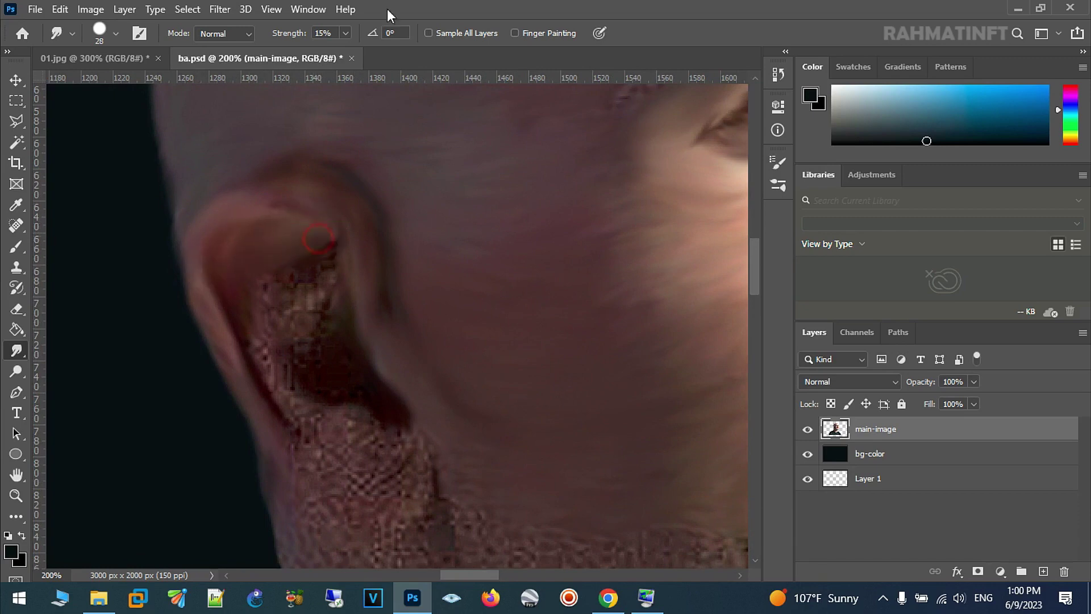
# Step: Set smudge strength to about 12% and brush size to 12 px
pyautogui.moveTo(343, 50); pyautogui.dragTo(341, 50)
pyautogui.click(115, 35)
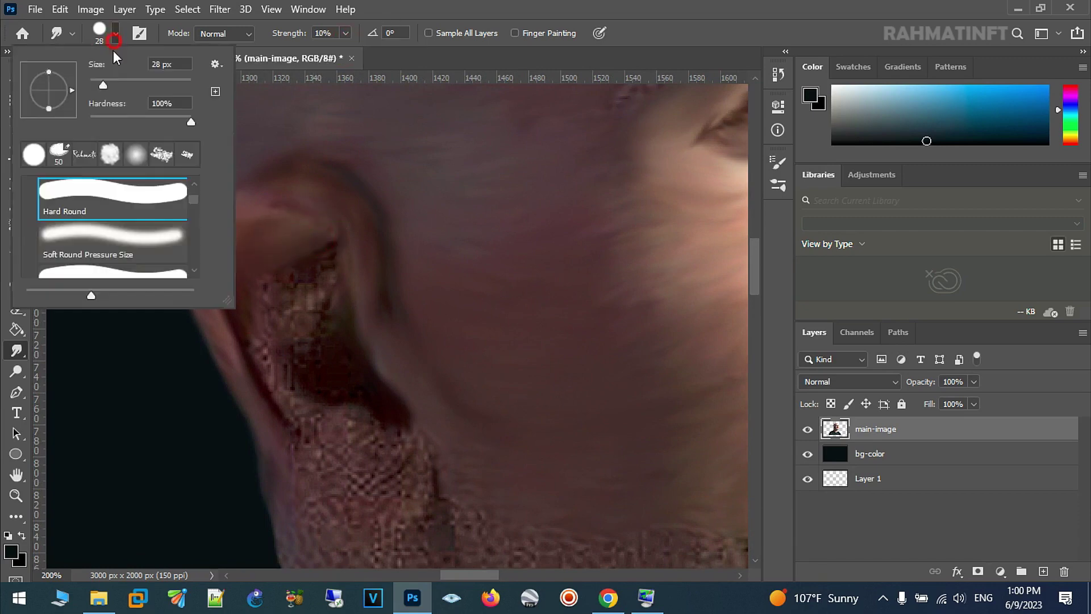
pyautogui.moveTo(101, 83); pyautogui.dragTo(96, 84)
pyautogui.click(274, 290)
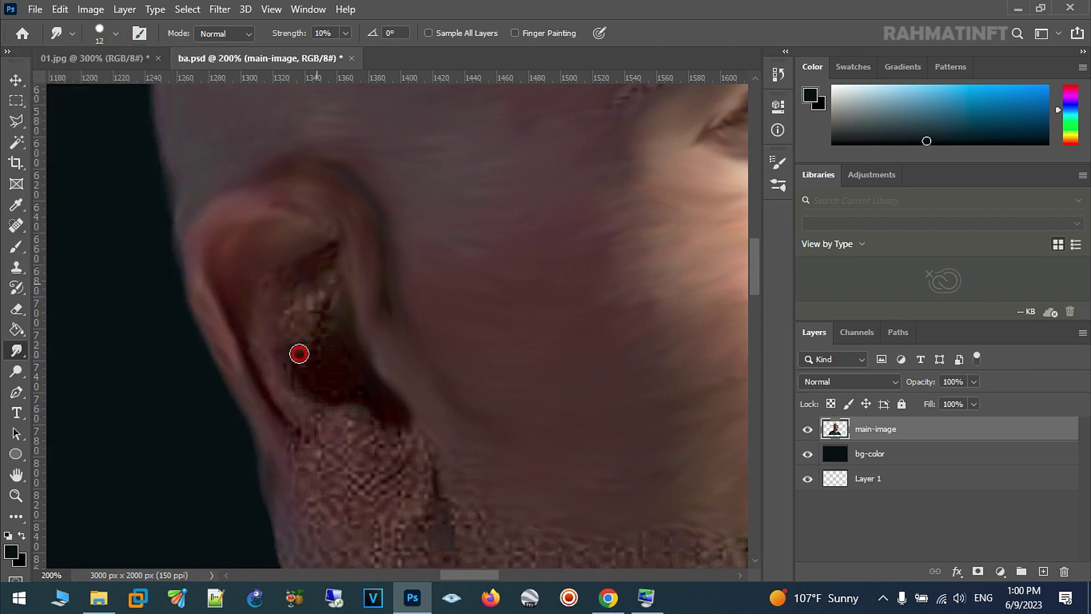
pyautogui.click(345, 33)
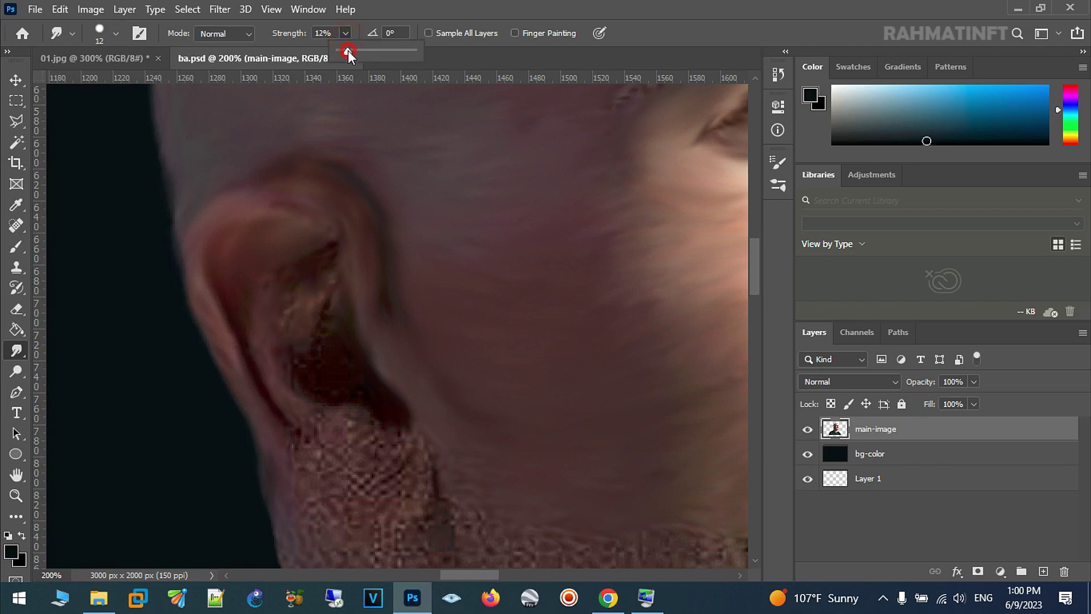
pyautogui.click(289, 323)
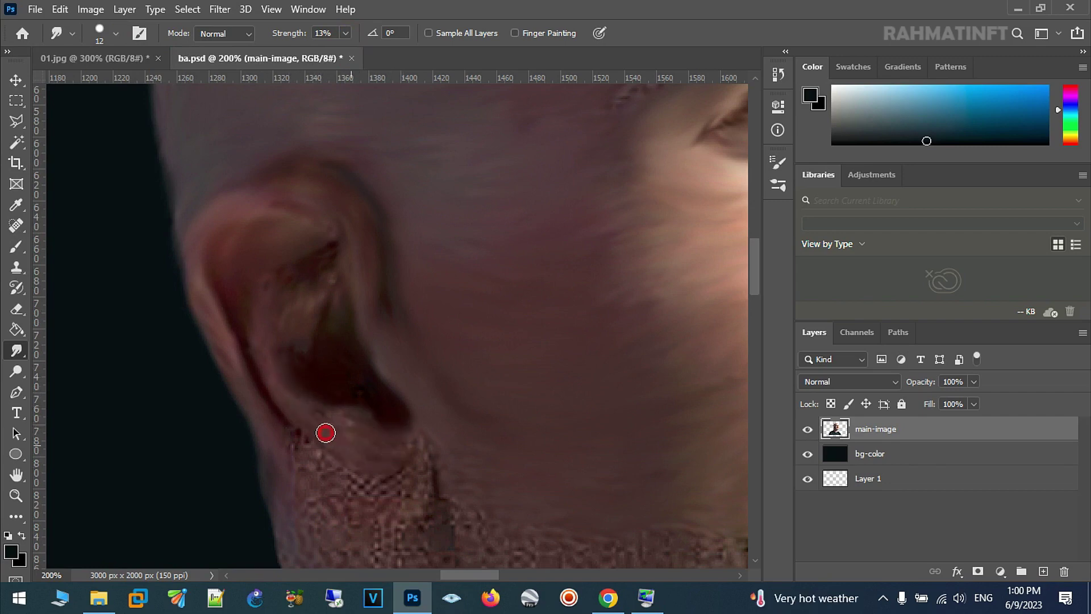
# Step: Smooth the bottom of the ear and the texture inside the ear hollow
pyautogui.moveTo(330, 400); pyautogui.dragTo(297, 382)
pyautogui.moveTo(407, 424)
pyautogui.mouseDown()
pyautogui.moveTo(384, 373)
pyautogui.moveTo(402, 310)
pyautogui.mouseUp()
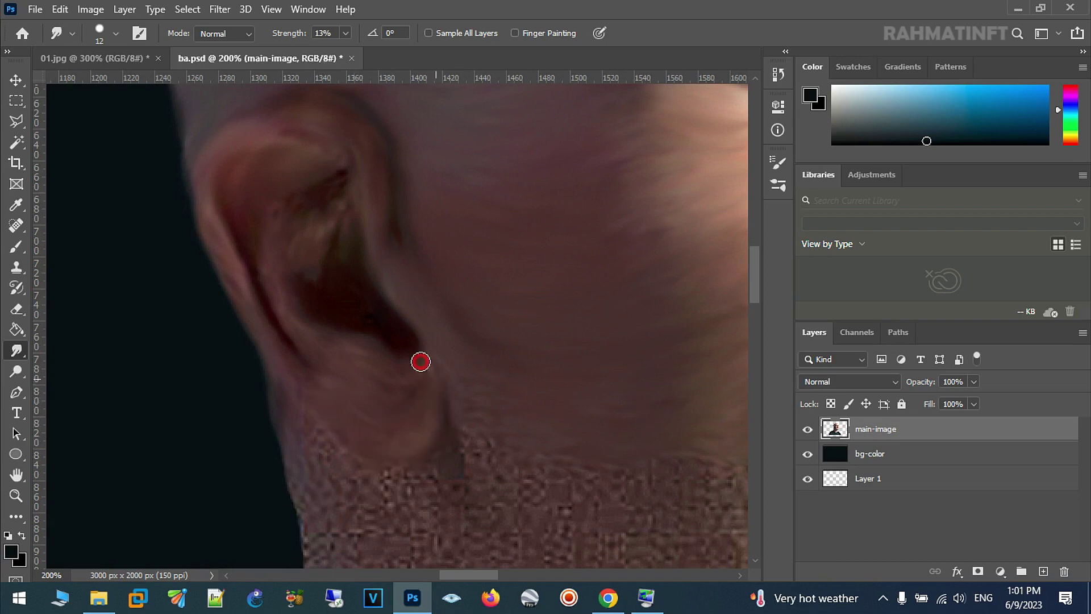
pyautogui.click(17, 250)
# Step: Set up a 3 px hard round brush with the sampled dark red ear colour at about 51% opacity
pyautogui.click(116, 34)
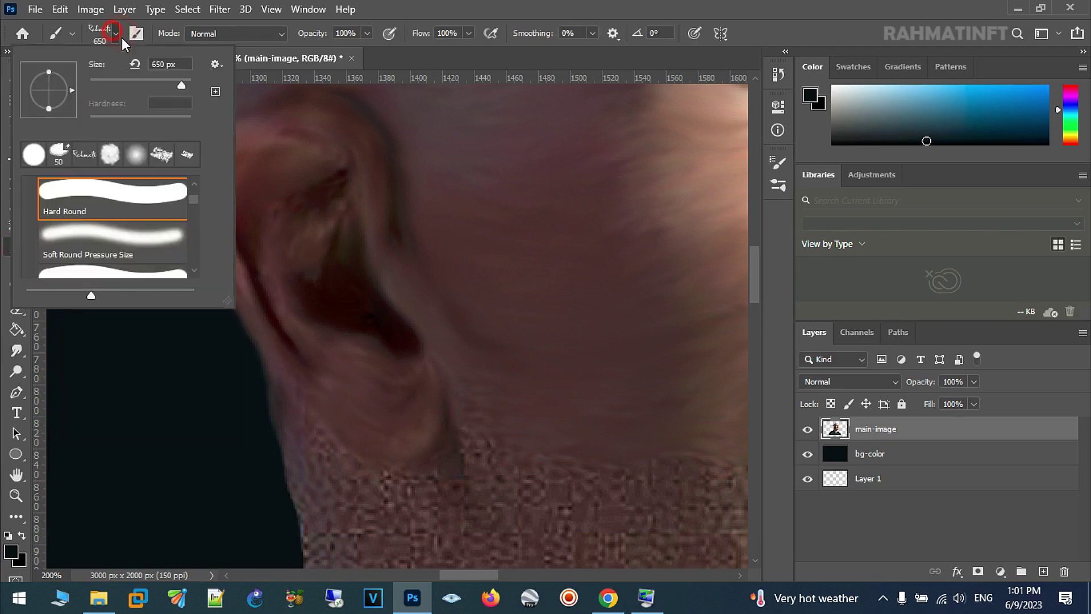
pyautogui.click(34, 153)
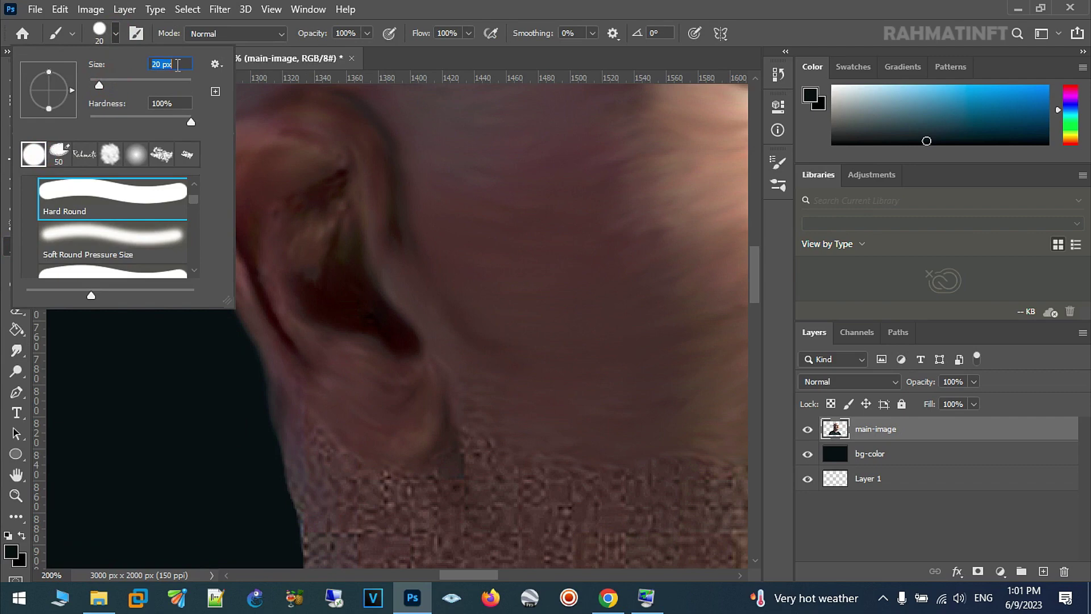
pyautogui.write('3')
pyautogui.press('Return')
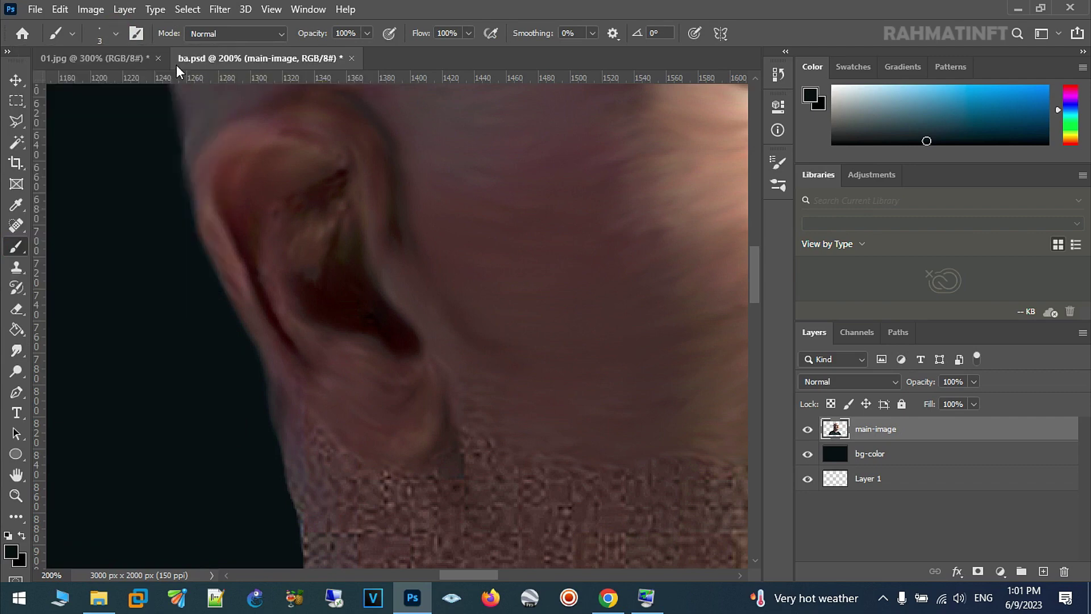
pyautogui.keyDown('alt'); pyautogui.click(384, 312); pyautogui.keyUp('alt')
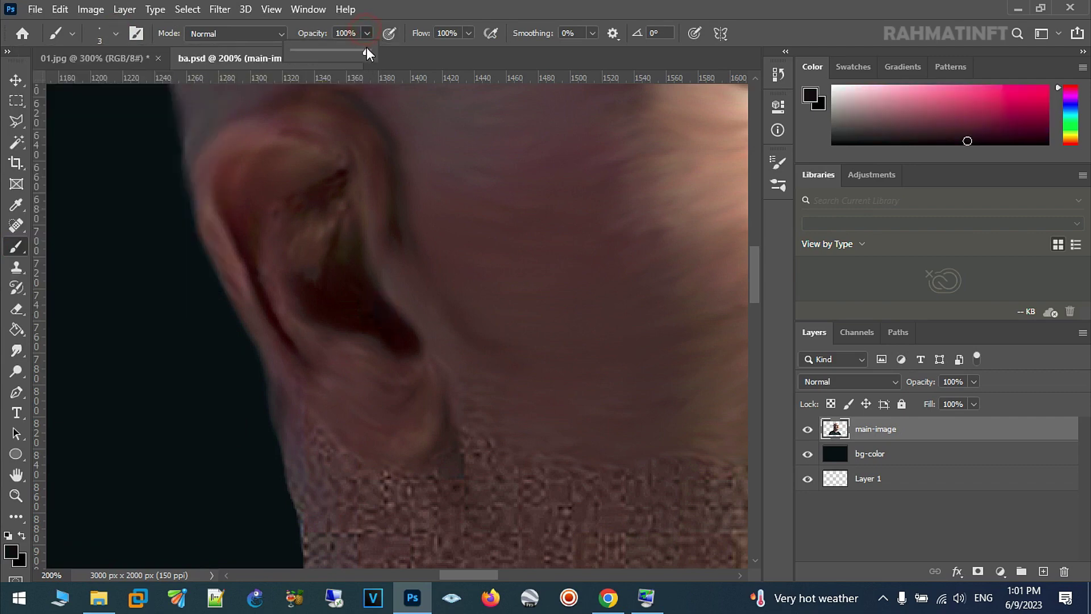
pyautogui.click(275, 375)
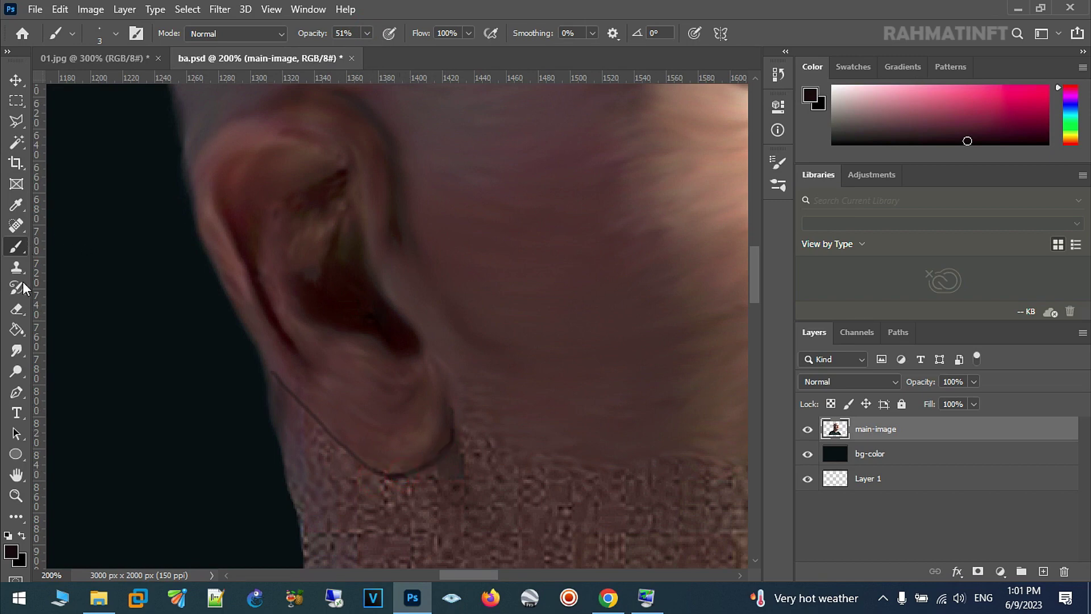
pyautogui.click(17, 351)
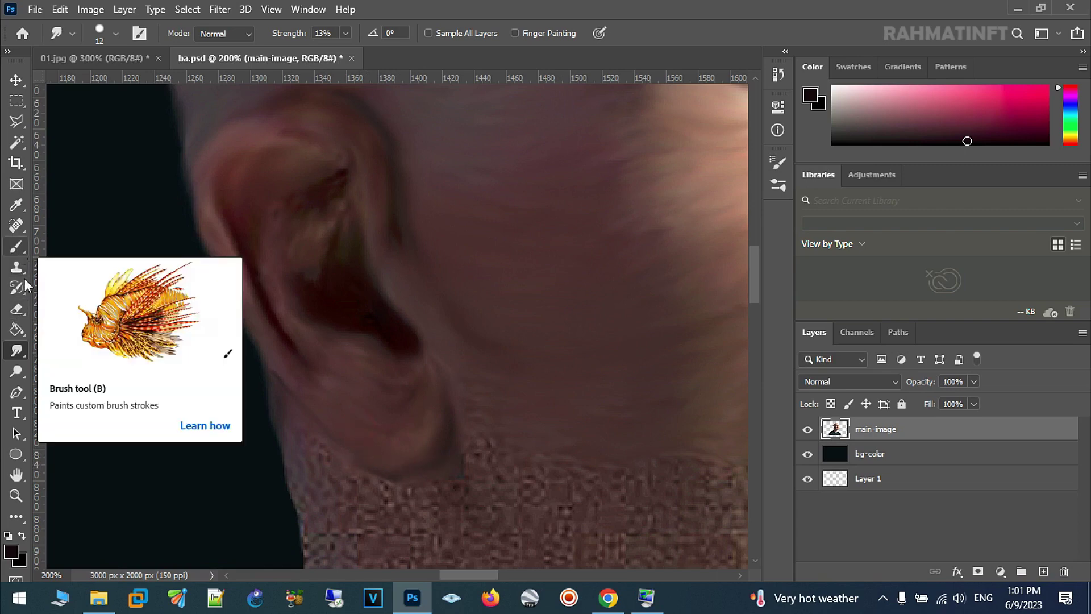
# Step: Set smudge strength to 16% and brush size to 29 px
pyautogui.moveTo(348, 51); pyautogui.dragTo(351, 51)
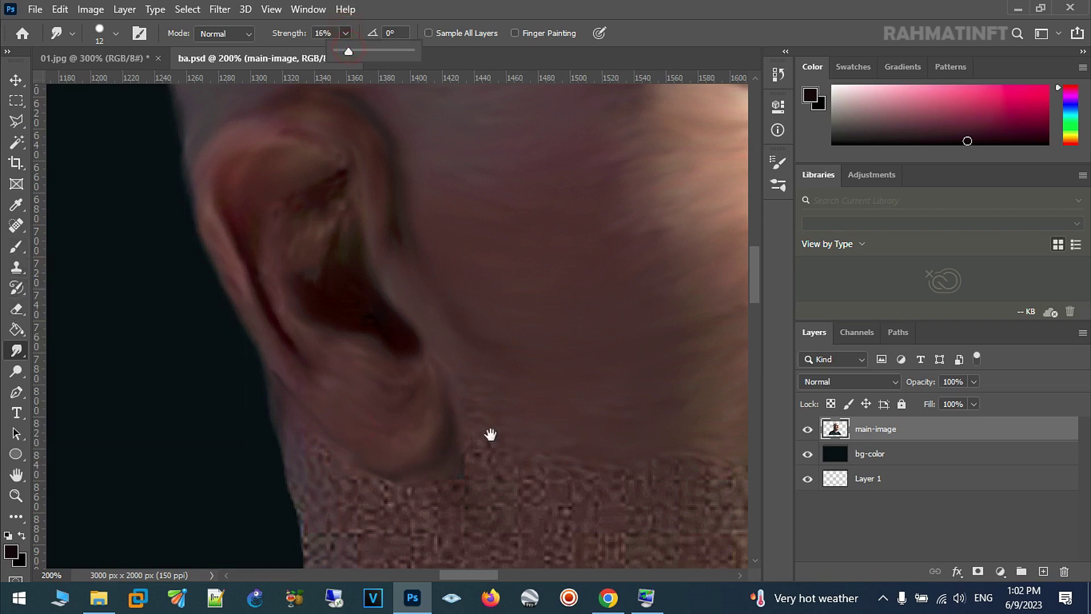
pyautogui.moveTo(487, 434); pyautogui.dragTo(384, 302)
pyautogui.click(116, 33)
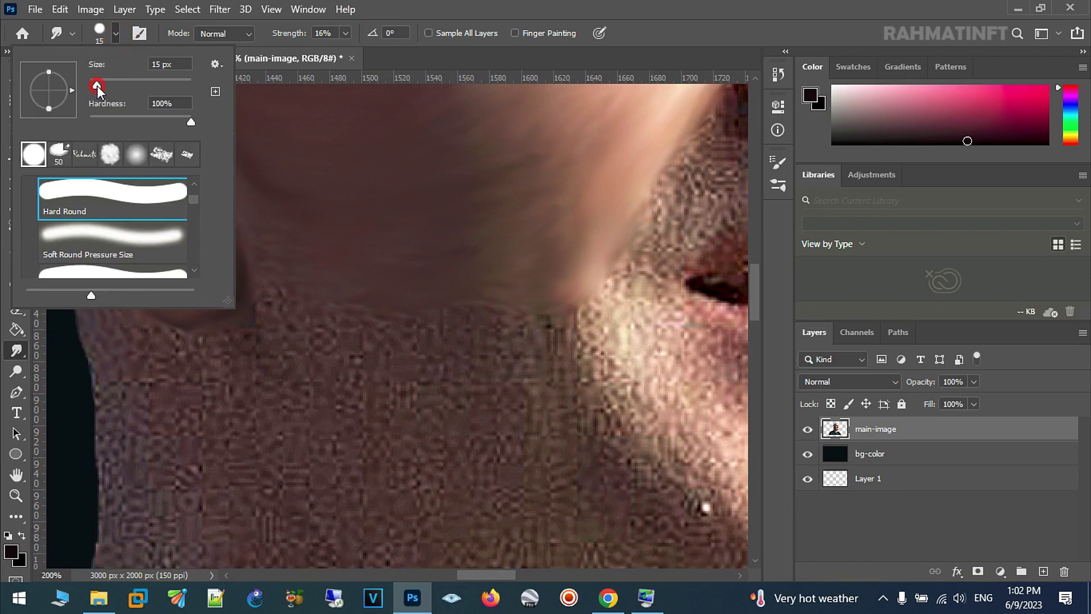
pyautogui.click(278, 362)
pyautogui.click(102, 31)
pyautogui.moveTo(101, 83); pyautogui.dragTo(104, 84)
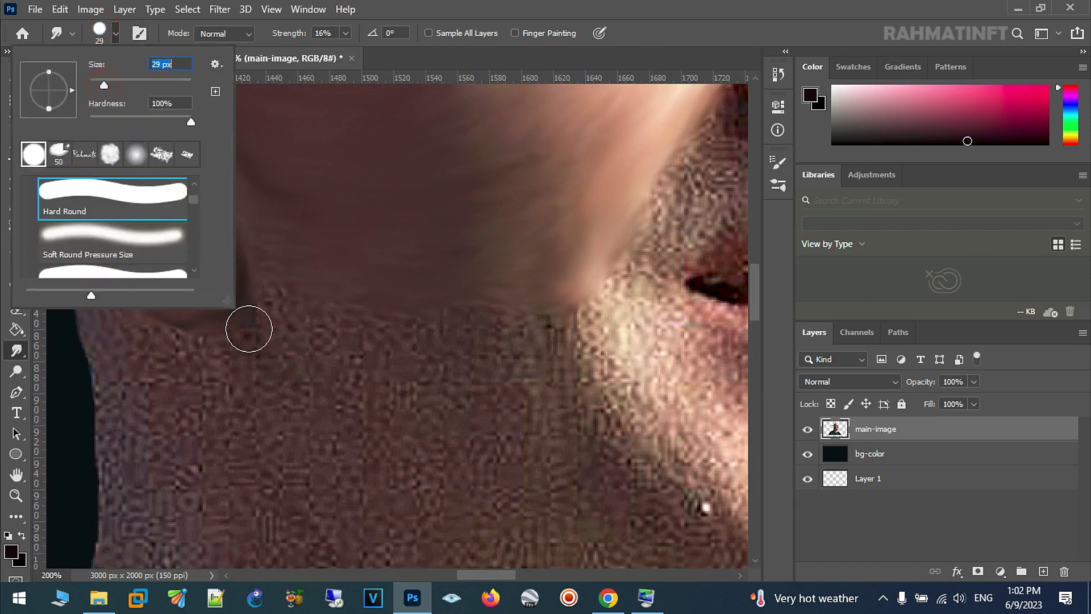
pyautogui.moveTo(290, 319); pyautogui.dragTo(368, 317)
# Step: Smooth the neck skin, its left edge and the band below the jaw
pyautogui.moveTo(505, 309); pyautogui.dragTo(381, 350)
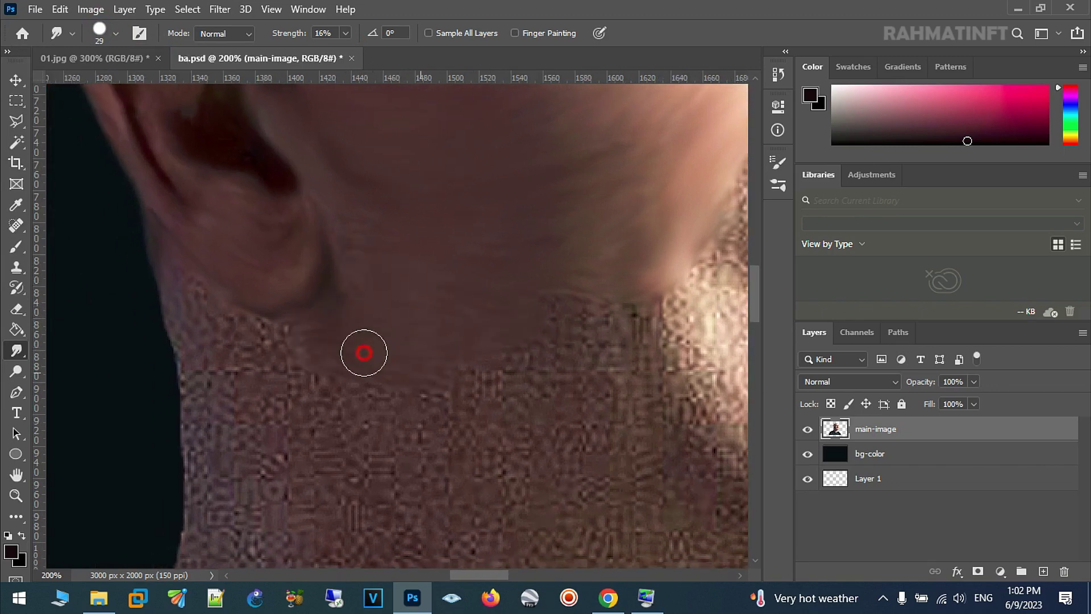
pyautogui.moveTo(191, 348); pyautogui.dragTo(208, 393)
pyautogui.moveTo(217, 339)
pyautogui.mouseDown()
pyautogui.moveTo(428, 390)
pyautogui.moveTo(534, 324)
pyautogui.moveTo(560, 388)
pyautogui.mouseUp()
pyautogui.moveTo(338, 405)
pyautogui.mouseDown()
pyautogui.moveTo(348, 409)
pyautogui.moveTo(256, 284)
pyautogui.mouseUp()
pyautogui.moveTo(116, 237)
pyautogui.mouseDown()
pyautogui.moveTo(113, 267)
pyautogui.moveTo(136, 308)
pyautogui.mouseUp()
pyautogui.moveTo(197, 254); pyautogui.dragTo(171, 267)
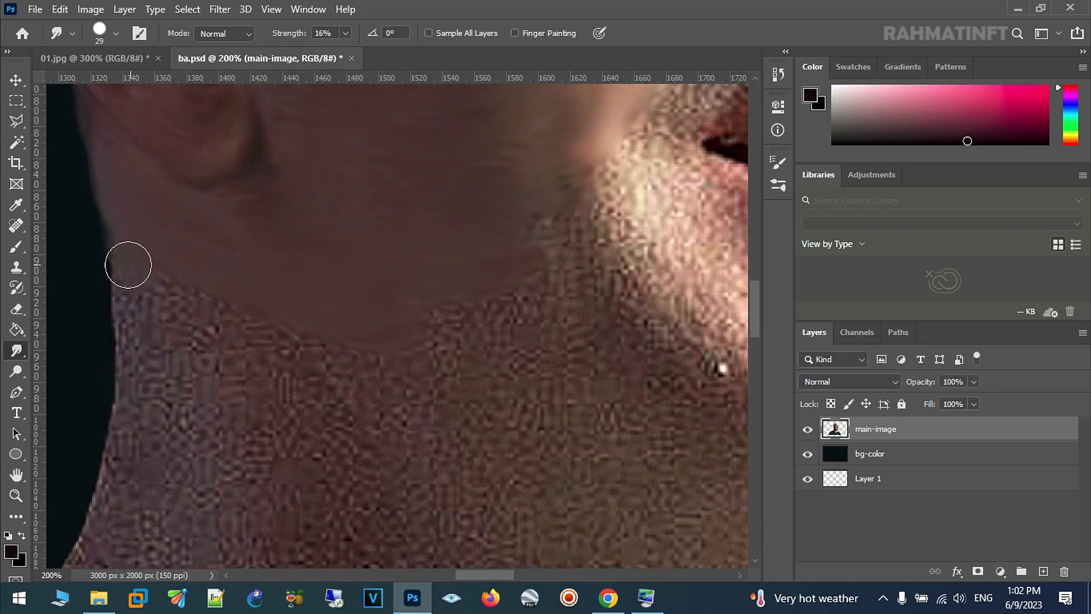
pyautogui.moveTo(102, 187)
pyautogui.mouseDown()
pyautogui.moveTo(229, 317)
pyautogui.moveTo(472, 322)
pyautogui.moveTo(520, 281)
pyautogui.mouseUp()
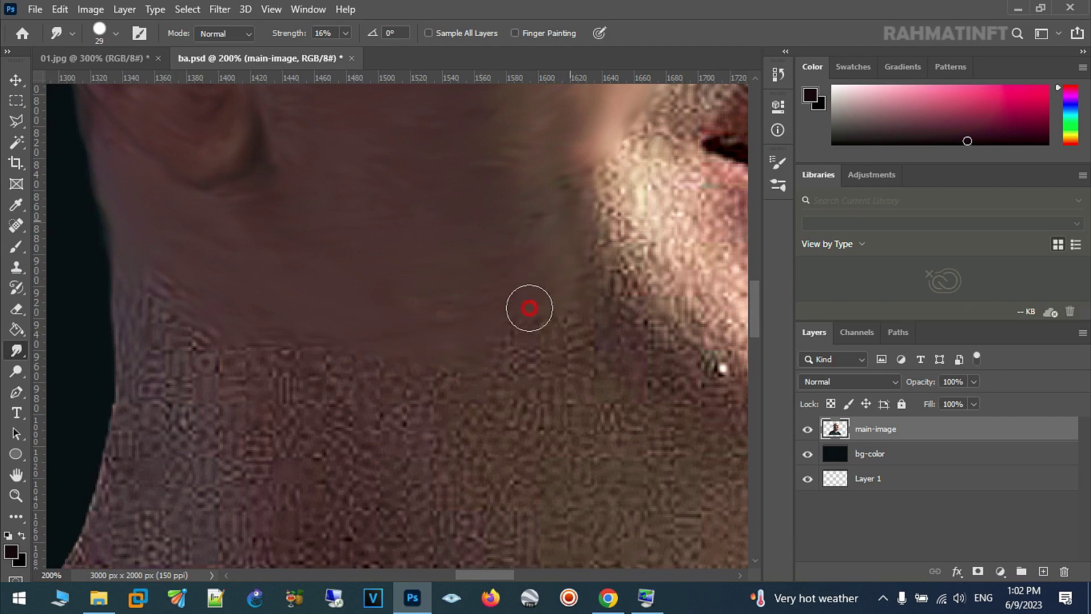
pyautogui.moveTo(440, 389); pyautogui.dragTo(227, 329)
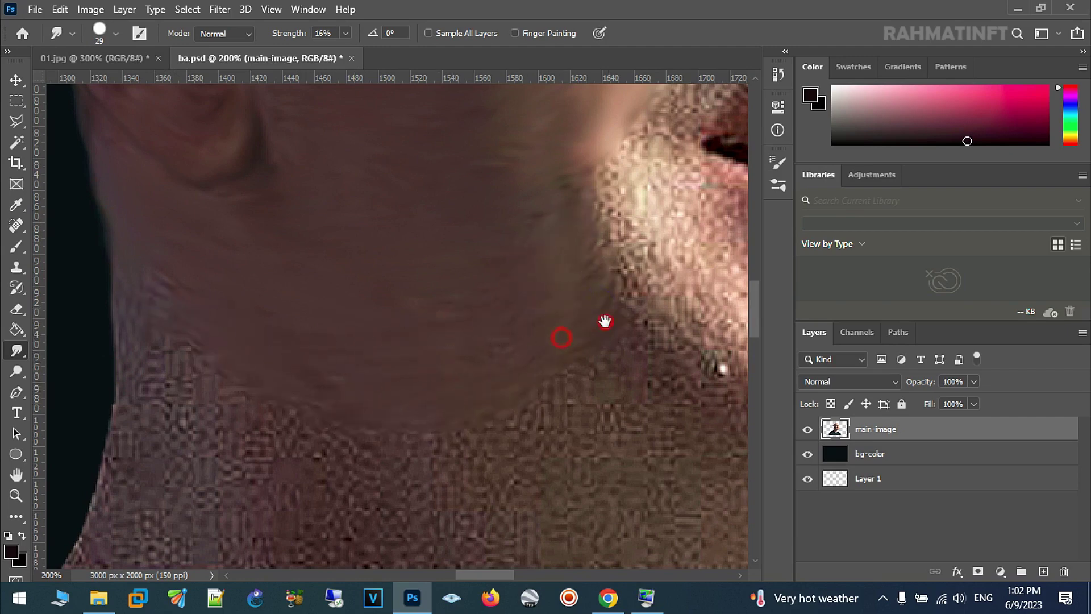
# Step: Smooth the chin edge, the cheek by the mouth corner and the fold beside the nose
pyautogui.moveTo(561, 334); pyautogui.dragTo(337, 446)
pyautogui.moveTo(319, 351)
pyautogui.mouseDown()
pyautogui.moveTo(432, 341)
pyautogui.moveTo(481, 448)
pyautogui.moveTo(512, 434)
pyautogui.moveTo(470, 458)
pyautogui.moveTo(455, 484)
pyautogui.moveTo(416, 454)
pyautogui.moveTo(302, 424)
pyautogui.moveTo(390, 275)
pyautogui.moveTo(427, 263)
pyautogui.moveTo(356, 246)
pyautogui.moveTo(292, 326)
pyautogui.moveTo(290, 358)
pyautogui.mouseUp()
pyautogui.moveTo(728, 228); pyautogui.dragTo(524, 291)
pyautogui.moveTo(472, 267)
pyautogui.mouseDown()
pyautogui.moveTo(553, 255)
pyautogui.moveTo(551, 202)
pyautogui.mouseUp()
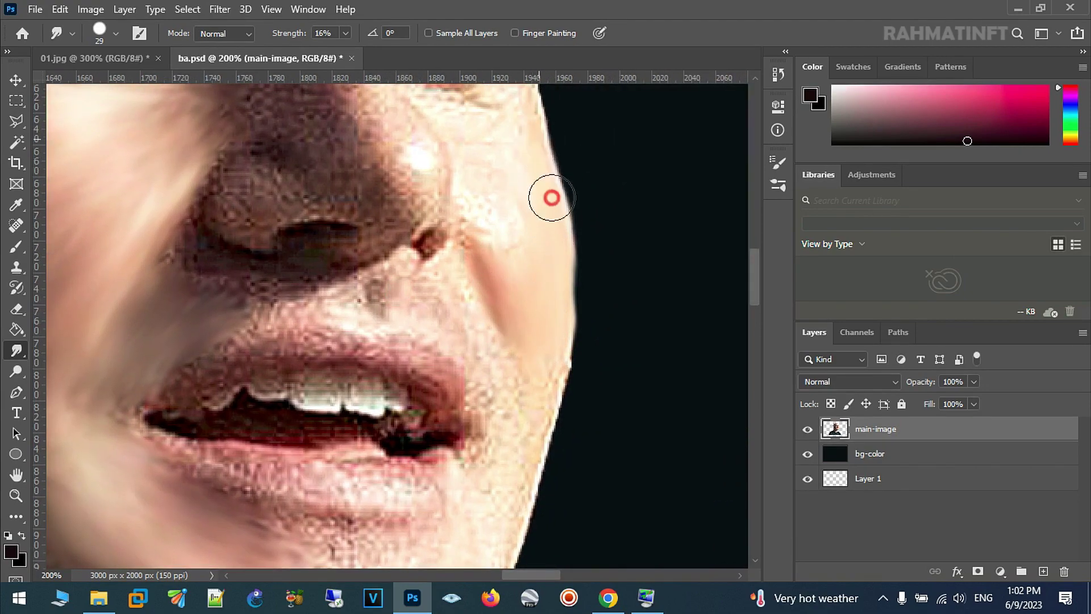
# Step: Soften the skin below the right eye and the jaw and cheek edge by the mouth
pyautogui.scroll(2, 540, 271)
pyautogui.scroll(2, 540, 270)
pyautogui.moveTo(494, 248)
pyautogui.mouseDown()
pyautogui.moveTo(504, 348)
pyautogui.moveTo(514, 226)
pyautogui.moveTo(450, 227)
pyautogui.mouseUp()
pyautogui.moveTo(539, 239)
pyautogui.mouseDown()
pyautogui.moveTo(518, 299)
pyautogui.moveTo(537, 239)
pyautogui.mouseUp()
pyautogui.scroll(-3, 495, 212)
pyautogui.scroll(-1, 559, 194)
pyautogui.moveTo(559, 193)
pyautogui.mouseDown()
pyautogui.moveTo(546, 329)
pyautogui.moveTo(529, 356)
pyautogui.moveTo(483, 288)
pyautogui.mouseUp()
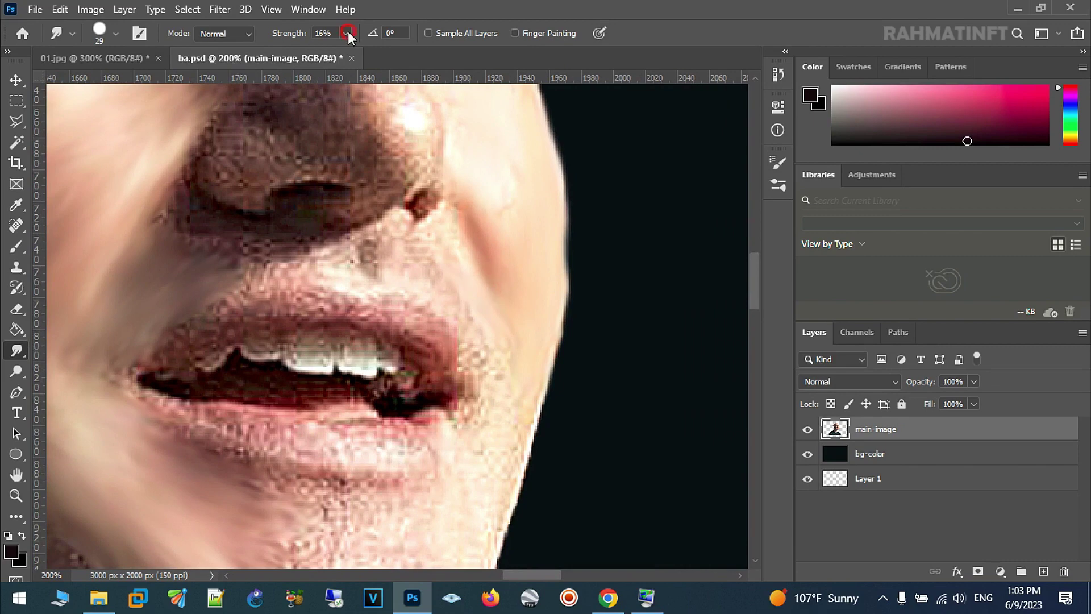
# Step: Shrink the brush to 18 px and smudge the skin near the nostril and cheek crease
pyautogui.click(115, 33)
pyautogui.moveTo(103, 82); pyautogui.dragTo(100, 84)
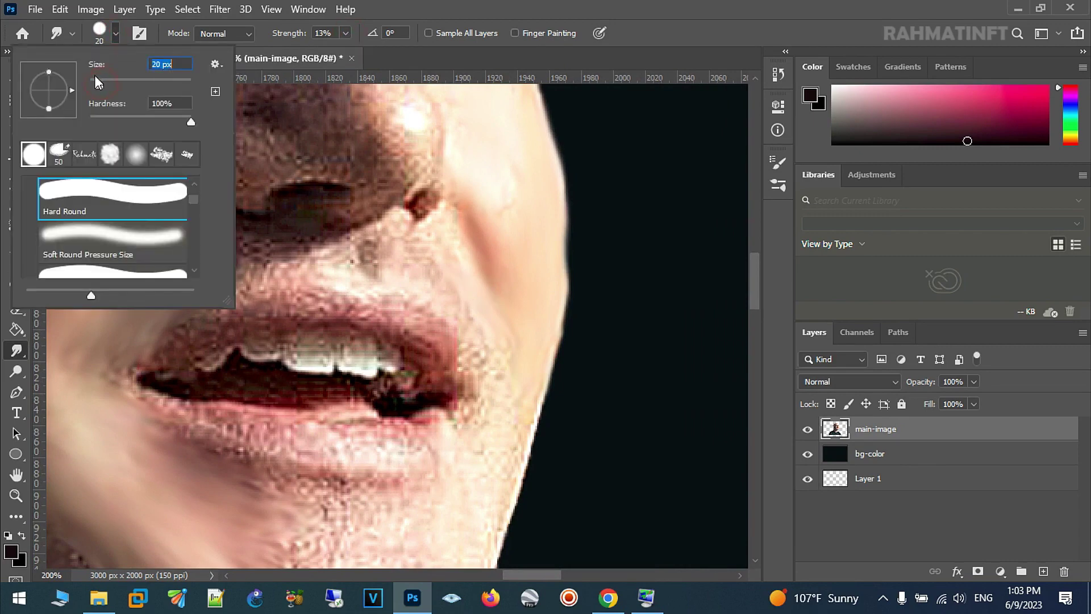
pyautogui.click(490, 309)
pyautogui.moveTo(377, 260); pyautogui.dragTo(425, 241)
pyautogui.moveTo(489, 277)
pyautogui.mouseDown()
pyautogui.moveTo(511, 312)
pyautogui.moveTo(446, 360)
pyautogui.moveTo(367, 319)
pyautogui.moveTo(445, 319)
pyautogui.moveTo(470, 372)
pyautogui.moveTo(492, 380)
pyautogui.moveTo(464, 374)
pyautogui.mouseUp()
# Step: Smooth the upper lip texture and the skin under the nose
pyautogui.moveTo(352, 320); pyautogui.dragTo(307, 301)
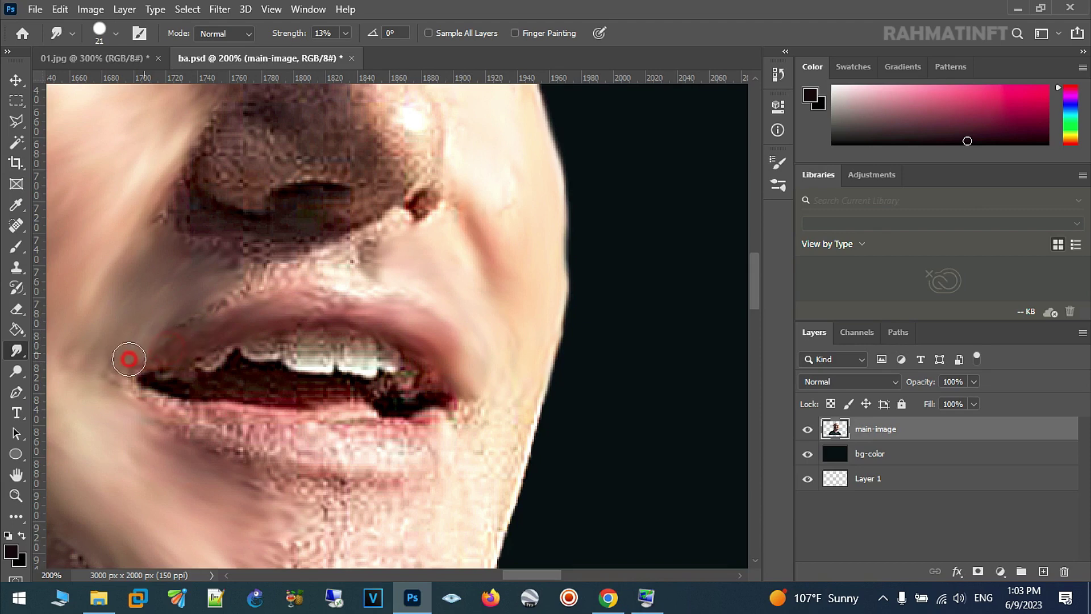
pyautogui.moveTo(342, 302); pyautogui.dragTo(451, 302)
pyautogui.hscroll(-3, 367, 274)
pyautogui.moveTo(367, 274); pyautogui.dragTo(275, 296)
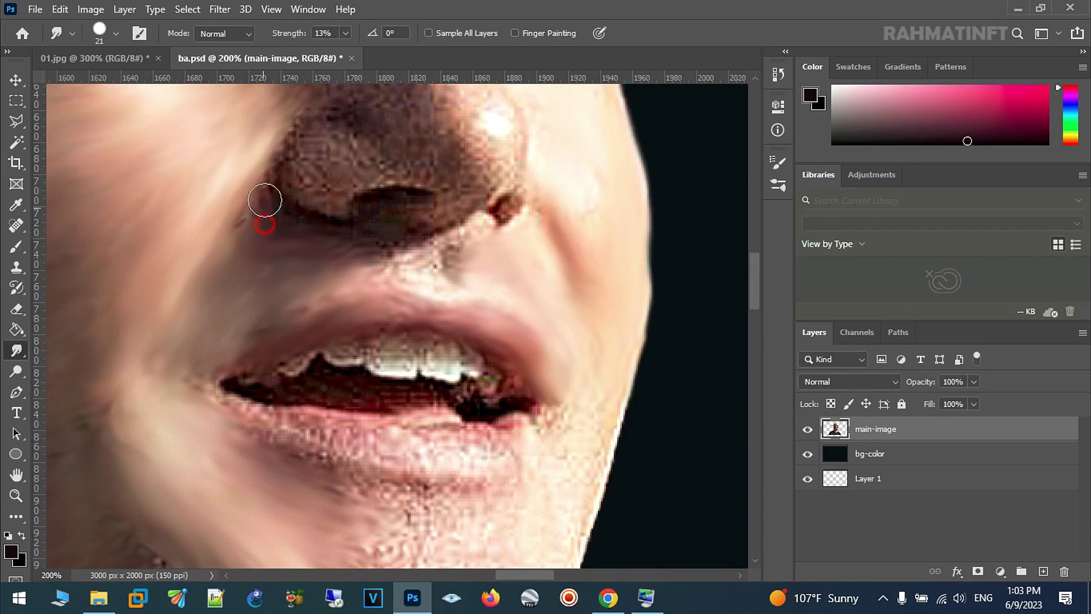
pyautogui.moveTo(237, 231)
pyautogui.mouseDown()
pyautogui.moveTo(222, 323)
pyautogui.moveTo(281, 235)
pyautogui.mouseUp()
pyautogui.moveTo(241, 386); pyautogui.dragTo(289, 305)
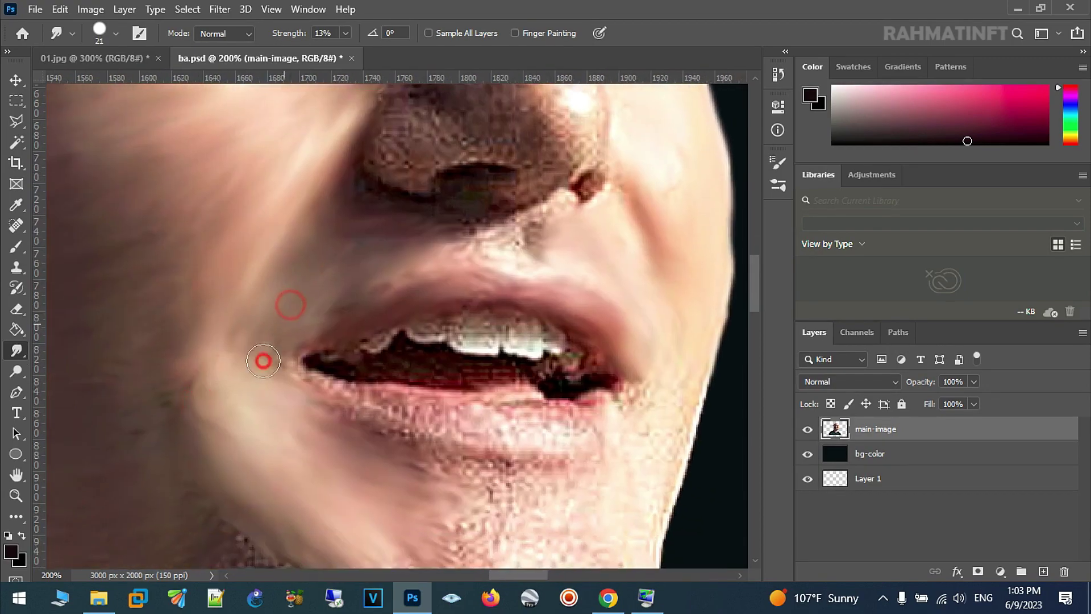
# Step: Smooth the lower lip corner, the skin beneath the lip and the chin
pyautogui.moveTo(285, 373)
pyautogui.mouseDown()
pyautogui.moveTo(334, 402)
pyautogui.moveTo(438, 416)
pyautogui.moveTo(371, 407)
pyautogui.moveTo(489, 445)
pyautogui.moveTo(563, 428)
pyautogui.moveTo(614, 398)
pyautogui.moveTo(490, 433)
pyautogui.moveTo(515, 421)
pyautogui.mouseUp()
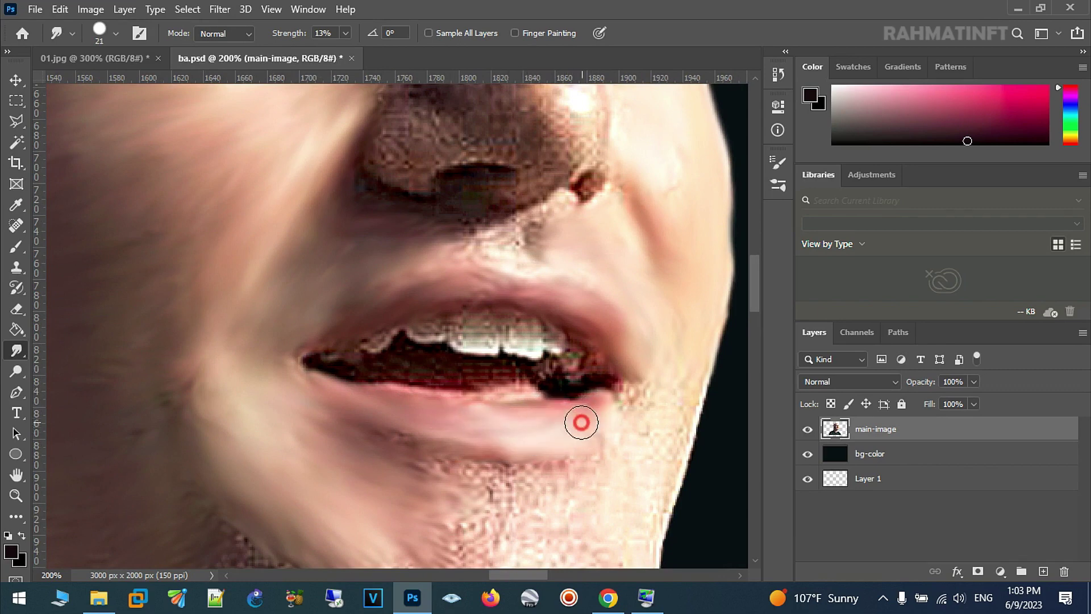
pyautogui.moveTo(589, 413); pyautogui.dragTo(616, 383)
pyautogui.scroll(-2, 616, 382)
pyautogui.moveTo(541, 414)
pyautogui.mouseDown()
pyautogui.moveTo(578, 433)
pyautogui.moveTo(424, 446)
pyautogui.moveTo(401, 434)
pyautogui.moveTo(494, 472)
pyautogui.moveTo(462, 496)
pyautogui.mouseUp()
pyautogui.scroll(-3, 480, 355)
pyautogui.moveTo(320, 373)
pyautogui.mouseDown()
pyautogui.moveTo(348, 414)
pyautogui.moveTo(312, 436)
pyautogui.moveTo(322, 448)
pyautogui.moveTo(451, 380)
pyautogui.moveTo(397, 375)
pyautogui.moveTo(427, 443)
pyautogui.moveTo(324, 463)
pyautogui.moveTo(319, 474)
pyautogui.moveTo(260, 453)
pyautogui.moveTo(256, 395)
pyautogui.mouseUp()
pyautogui.moveTo(403, 471); pyautogui.dragTo(348, 383)
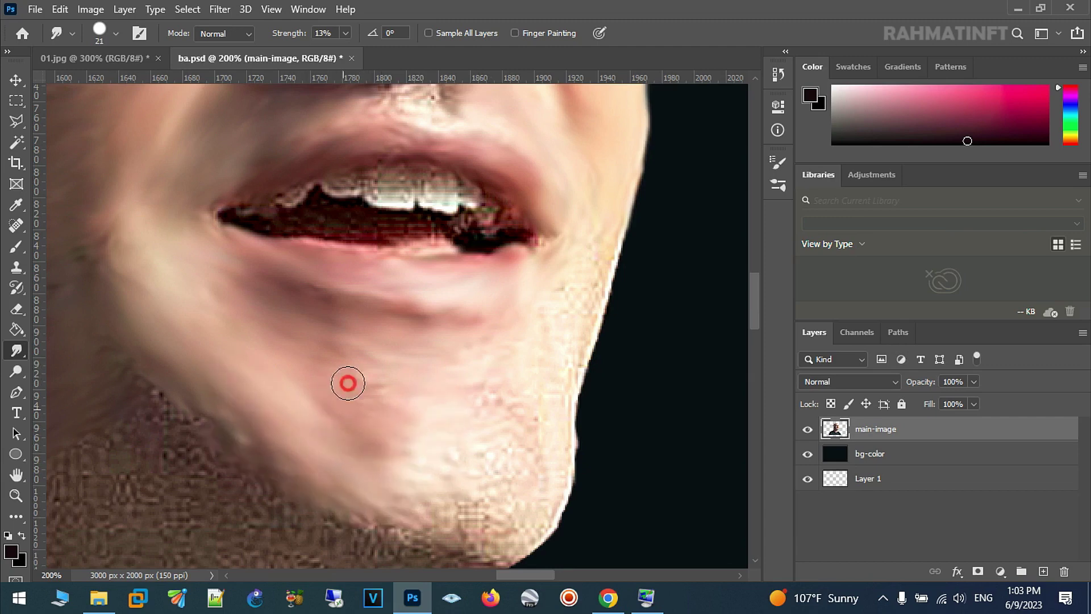
pyautogui.moveTo(485, 413)
pyautogui.mouseDown()
pyautogui.moveTo(448, 516)
pyautogui.moveTo(421, 527)
pyautogui.moveTo(487, 544)
pyautogui.moveTo(521, 499)
pyautogui.moveTo(463, 444)
pyautogui.moveTo(465, 485)
pyautogui.moveTo(413, 495)
pyautogui.moveTo(514, 445)
pyautogui.moveTo(517, 434)
pyautogui.moveTo(477, 425)
pyautogui.moveTo(414, 454)
pyautogui.mouseUp()
pyautogui.moveTo(309, 440); pyautogui.dragTo(255, 401)
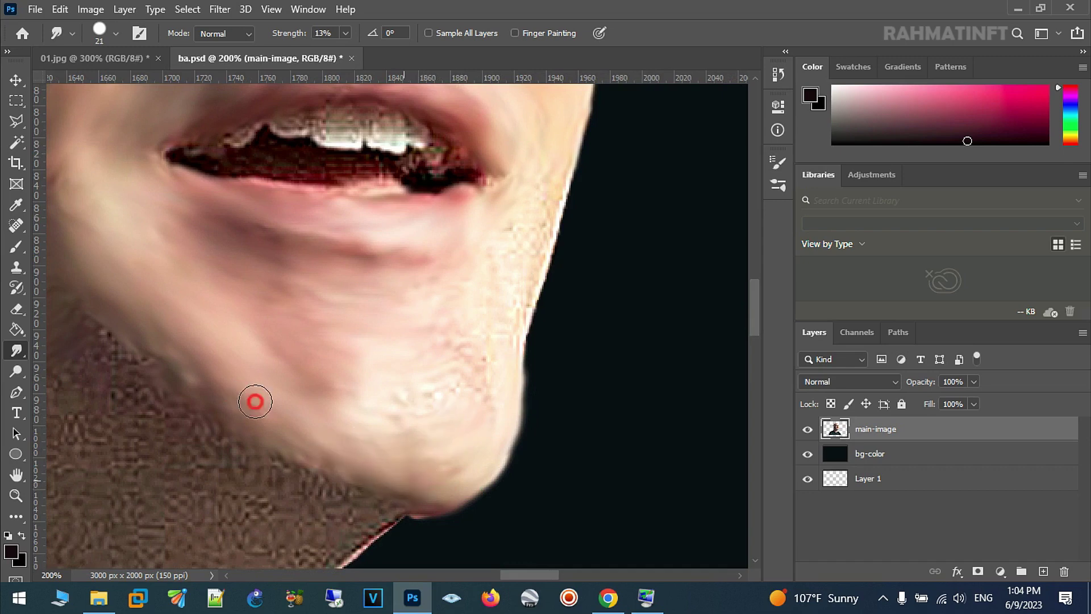
# Step: Smooth the jagged jawline texture and pan down toward the neck
pyautogui.moveTo(463, 353); pyautogui.dragTo(435, 392)
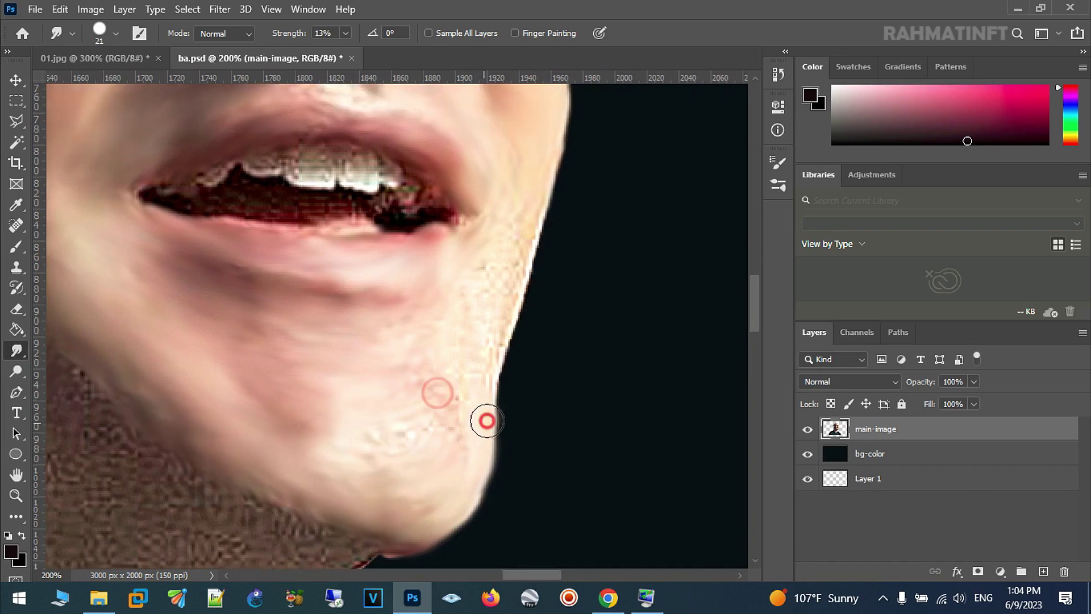
pyautogui.moveTo(459, 334)
pyautogui.mouseDown()
pyautogui.moveTo(500, 312)
pyautogui.moveTo(488, 402)
pyautogui.moveTo(501, 282)
pyautogui.moveTo(502, 292)
pyautogui.moveTo(475, 273)
pyautogui.mouseUp()
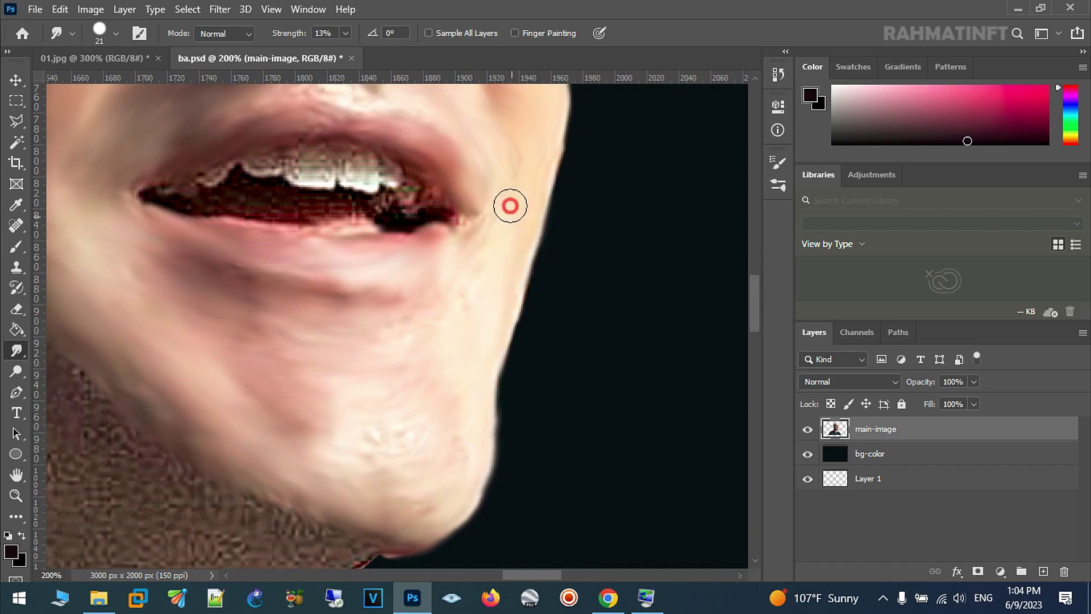
pyautogui.hscroll(-3, 546, 214)
pyautogui.scroll(-3, 582, 229)
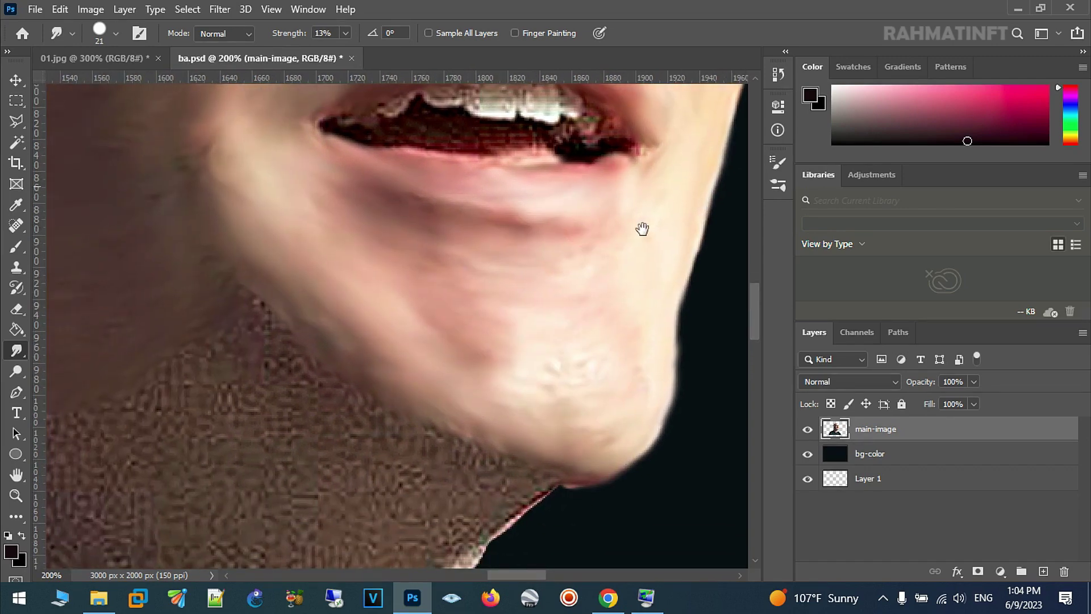
pyautogui.hscroll(-5, 625, 205)
pyautogui.scroll(-3, 560, 196)
pyautogui.moveTo(561, 196); pyautogui.dragTo(636, 219)
pyautogui.click(116, 34)
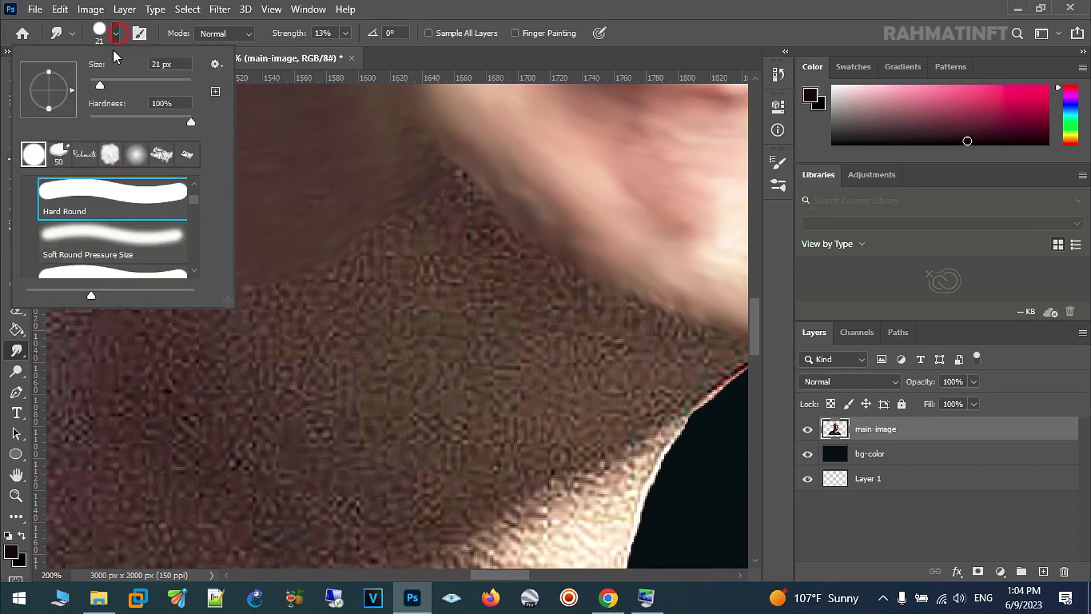
# Step: Enlarge the brush to 31 px and smooth the neck below the jaw and the red jaw fringe
pyautogui.click(415, 245)
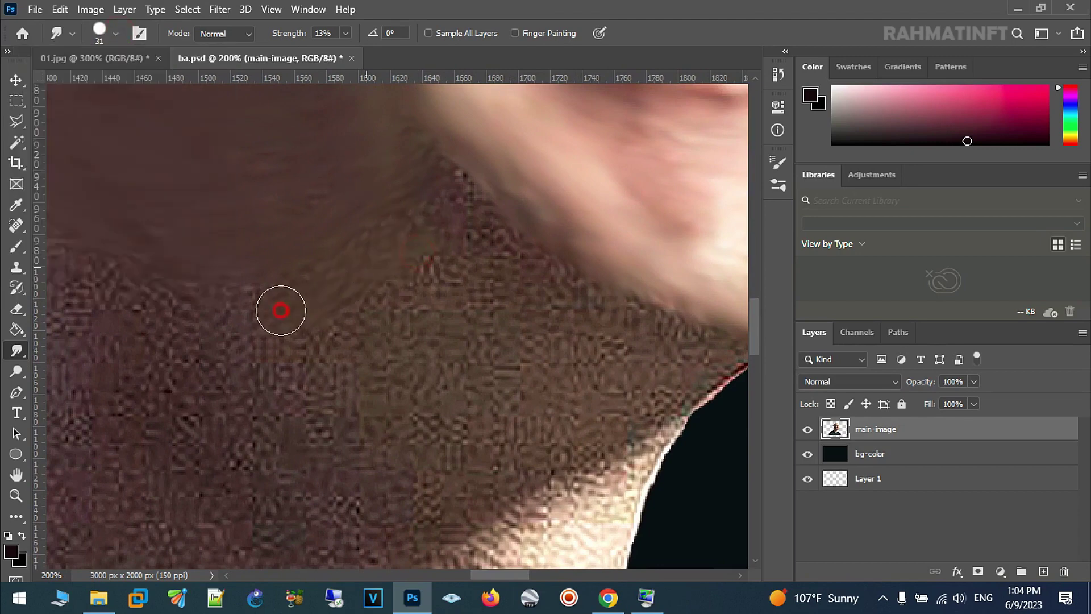
pyautogui.moveTo(476, 214); pyautogui.dragTo(283, 311)
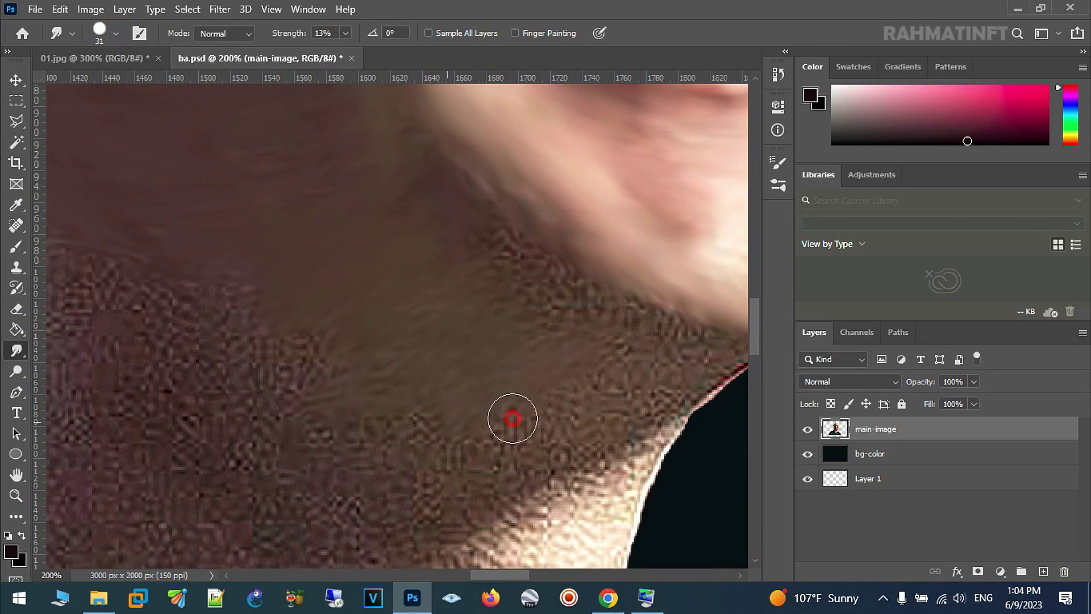
pyautogui.moveTo(601, 433); pyautogui.dragTo(440, 453)
pyautogui.moveTo(594, 412); pyautogui.dragTo(487, 357)
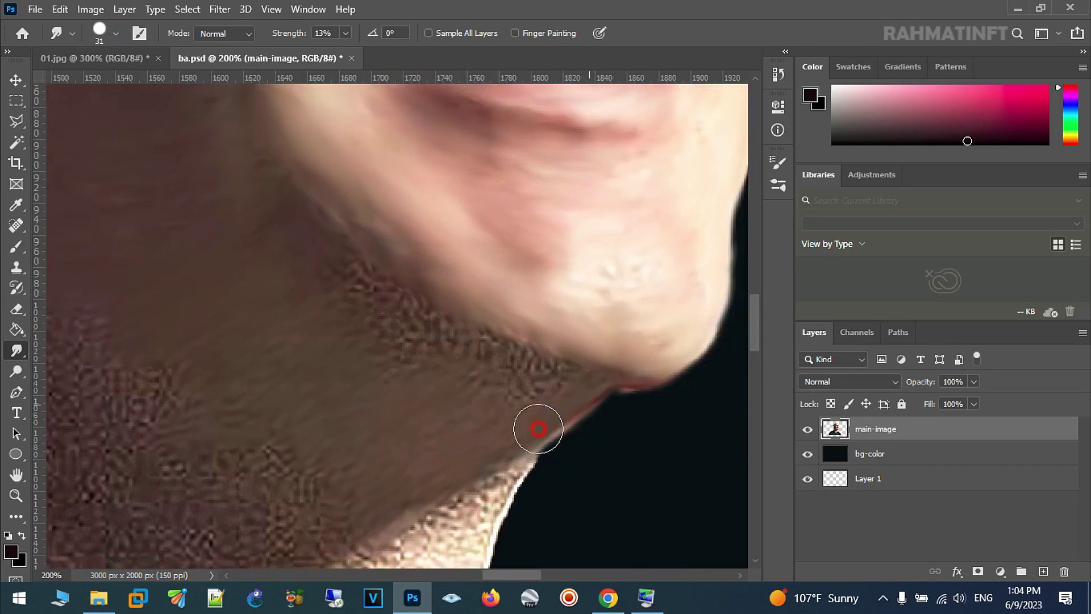
pyautogui.moveTo(486, 361); pyautogui.dragTo(465, 357)
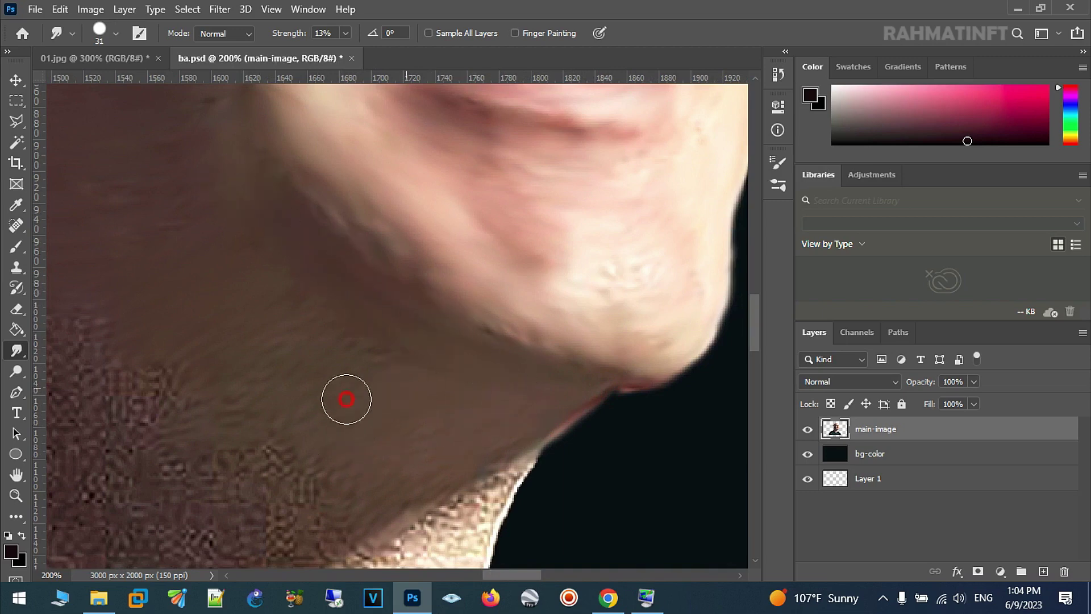
# Step: Smooth the textured skin across the neck, its edge by the chin and the neck fold
pyautogui.moveTo(259, 333); pyautogui.dragTo(377, 400)
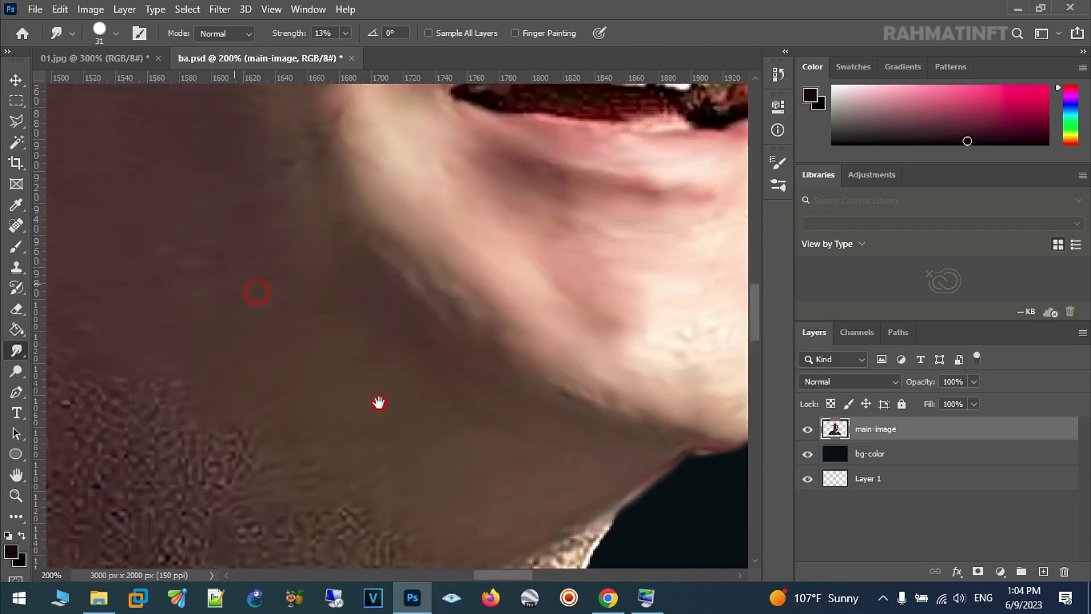
pyautogui.moveTo(336, 311); pyautogui.dragTo(328, 408)
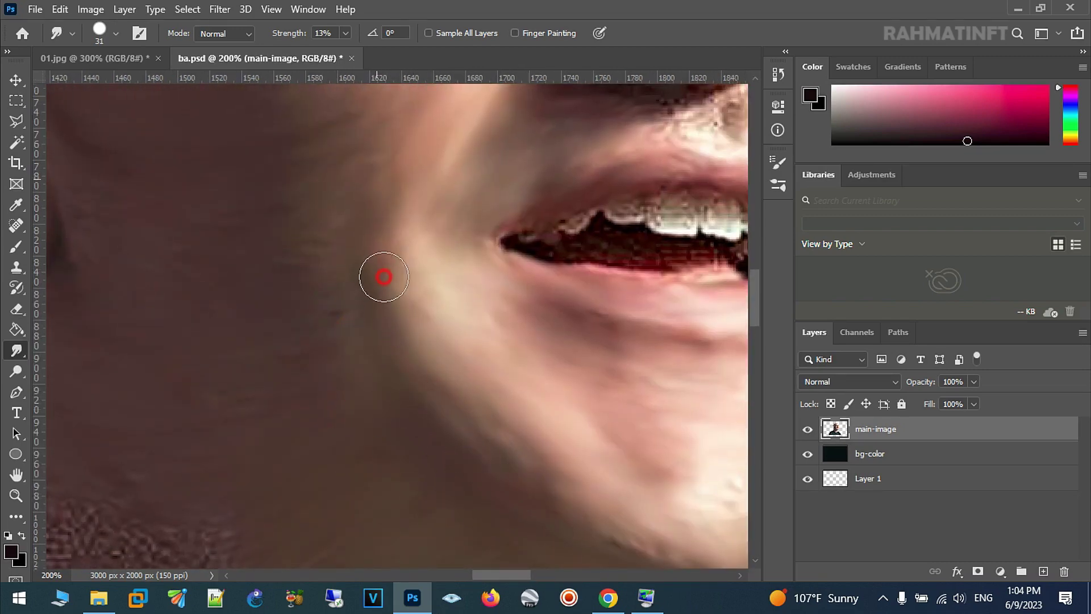
pyautogui.moveTo(384, 277); pyautogui.dragTo(393, 361)
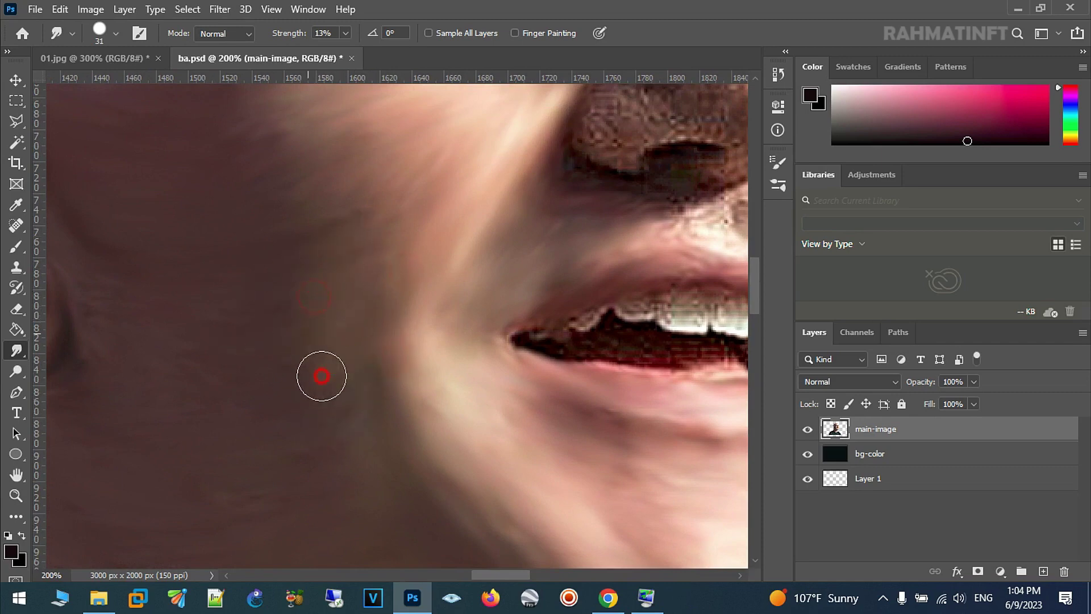
pyautogui.moveTo(384, 365); pyautogui.dragTo(297, 301)
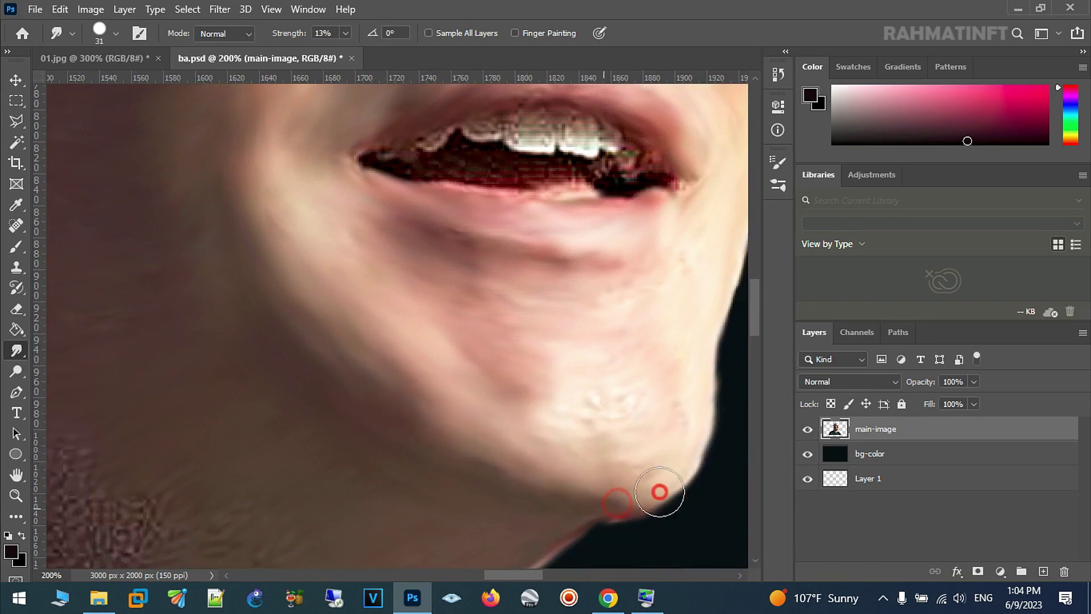
pyautogui.scroll(-5, 616, 305)
pyautogui.hscroll(-3, 604, 370)
pyautogui.moveTo(462, 367)
pyautogui.mouseDown()
pyautogui.moveTo(337, 373)
pyautogui.moveTo(288, 324)
pyautogui.moveTo(345, 256)
pyautogui.mouseUp()
pyautogui.moveTo(136, 221); pyautogui.dragTo(225, 254)
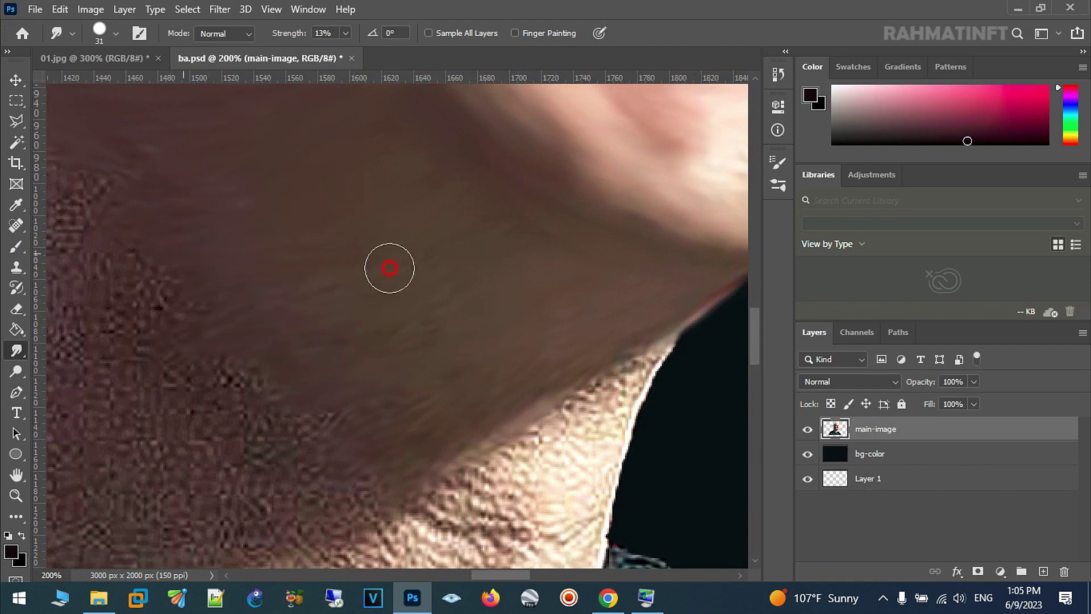
pyautogui.moveTo(417, 406)
pyautogui.mouseDown()
pyautogui.moveTo(563, 378)
pyautogui.moveTo(502, 468)
pyautogui.moveTo(538, 494)
pyautogui.moveTo(654, 339)
pyautogui.moveTo(584, 499)
pyautogui.moveTo(582, 271)
pyautogui.mouseUp()
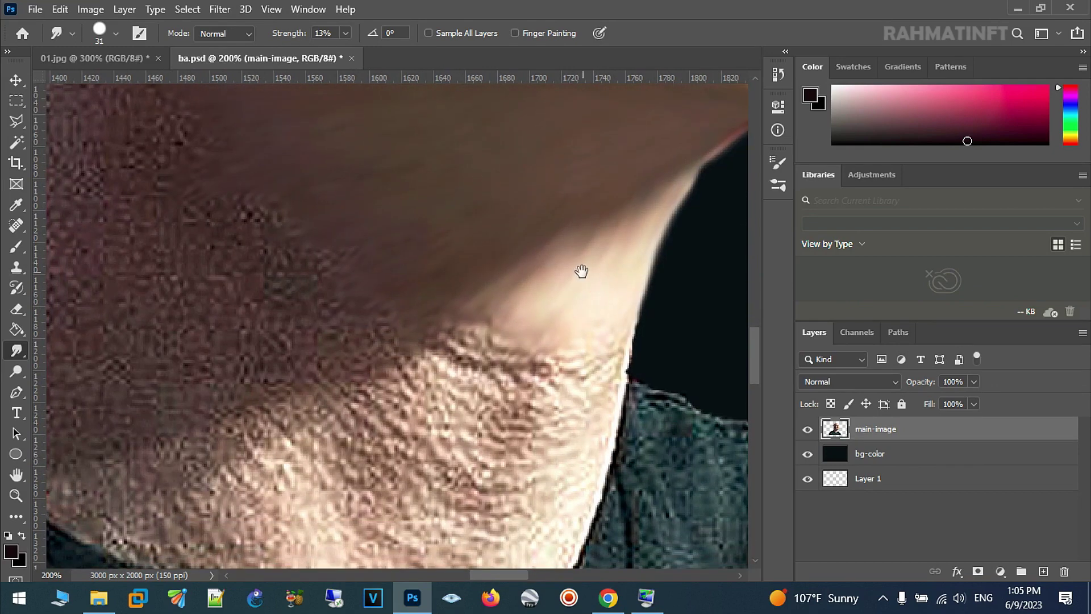
pyautogui.moveTo(591, 323)
pyautogui.mouseDown()
pyautogui.moveTo(580, 312)
pyautogui.moveTo(489, 323)
pyautogui.mouseUp()
pyautogui.moveTo(533, 267)
pyautogui.mouseDown()
pyautogui.moveTo(555, 366)
pyautogui.moveTo(458, 360)
pyautogui.moveTo(558, 397)
pyautogui.moveTo(535, 368)
pyautogui.moveTo(499, 384)
pyautogui.moveTo(614, 355)
pyautogui.moveTo(596, 428)
pyautogui.moveTo(624, 322)
pyautogui.moveTo(626, 358)
pyautogui.moveTo(585, 460)
pyautogui.moveTo(575, 536)
pyautogui.moveTo(674, 312)
pyautogui.moveTo(560, 404)
pyautogui.moveTo(564, 341)
pyautogui.moveTo(514, 316)
pyautogui.moveTo(524, 390)
pyautogui.moveTo(455, 479)
pyautogui.moveTo(487, 523)
pyautogui.moveTo(589, 515)
pyautogui.moveTo(562, 444)
pyautogui.moveTo(587, 387)
pyautogui.moveTo(324, 494)
pyautogui.moveTo(336, 395)
pyautogui.moveTo(528, 348)
pyautogui.moveTo(353, 292)
pyautogui.moveTo(284, 465)
pyautogui.moveTo(212, 465)
pyautogui.moveTo(200, 431)
pyautogui.moveTo(183, 435)
pyautogui.moveTo(339, 441)
pyautogui.moveTo(183, 370)
pyautogui.moveTo(343, 383)
pyautogui.moveTo(398, 357)
pyautogui.moveTo(436, 318)
pyautogui.moveTo(534, 380)
pyautogui.moveTo(464, 248)
pyautogui.mouseUp()
# Step: Smudge the checkered, blocky skin texture down the side of the neck
pyautogui.moveTo(541, 294)
pyautogui.mouseDown()
pyautogui.moveTo(453, 312)
pyautogui.moveTo(366, 348)
pyautogui.moveTo(401, 394)
pyautogui.mouseUp()
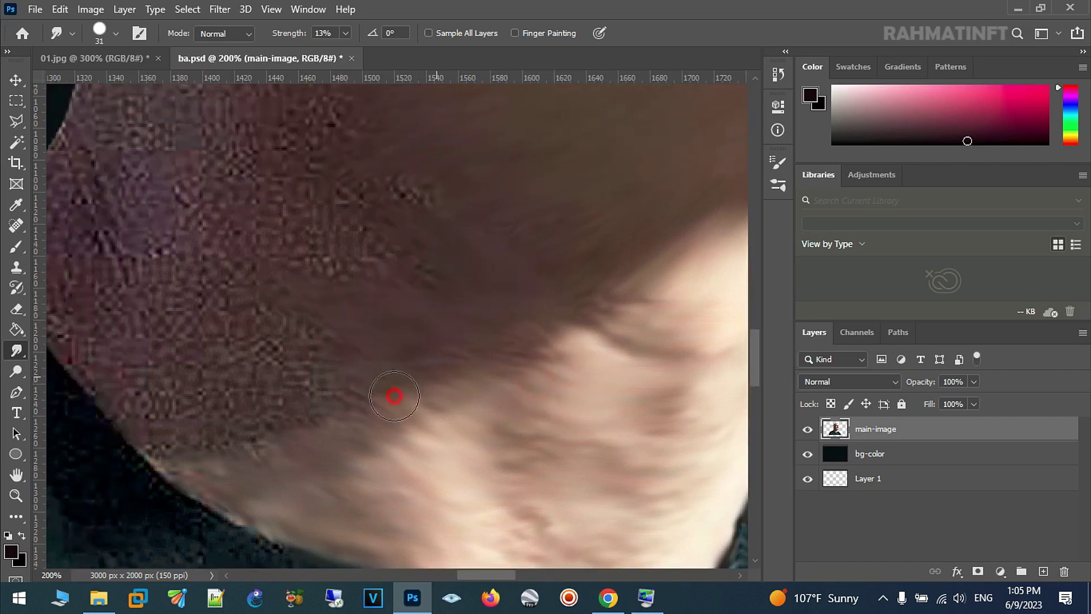
pyautogui.moveTo(189, 341)
pyautogui.mouseDown()
pyautogui.moveTo(205, 383)
pyautogui.moveTo(152, 414)
pyautogui.moveTo(287, 407)
pyautogui.mouseUp()
pyautogui.moveTo(310, 363)
pyautogui.mouseDown()
pyautogui.moveTo(334, 306)
pyautogui.moveTo(263, 203)
pyautogui.moveTo(360, 212)
pyautogui.mouseUp()
pyautogui.moveTo(507, 212)
pyautogui.mouseDown()
pyautogui.moveTo(596, 325)
pyautogui.moveTo(446, 187)
pyautogui.moveTo(645, 305)
pyautogui.mouseUp()
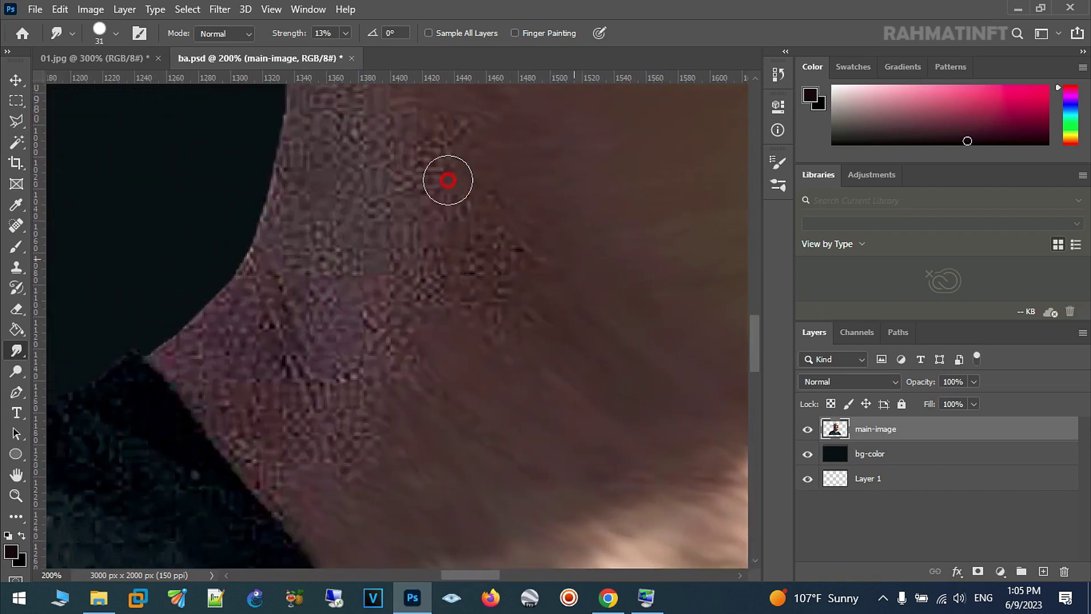
pyautogui.moveTo(430, 225)
pyautogui.mouseDown()
pyautogui.moveTo(414, 256)
pyautogui.moveTo(360, 292)
pyautogui.moveTo(419, 436)
pyautogui.moveTo(358, 455)
pyautogui.moveTo(346, 527)
pyautogui.moveTo(297, 514)
pyautogui.moveTo(234, 424)
pyautogui.moveTo(273, 356)
pyautogui.moveTo(416, 400)
pyautogui.mouseUp()
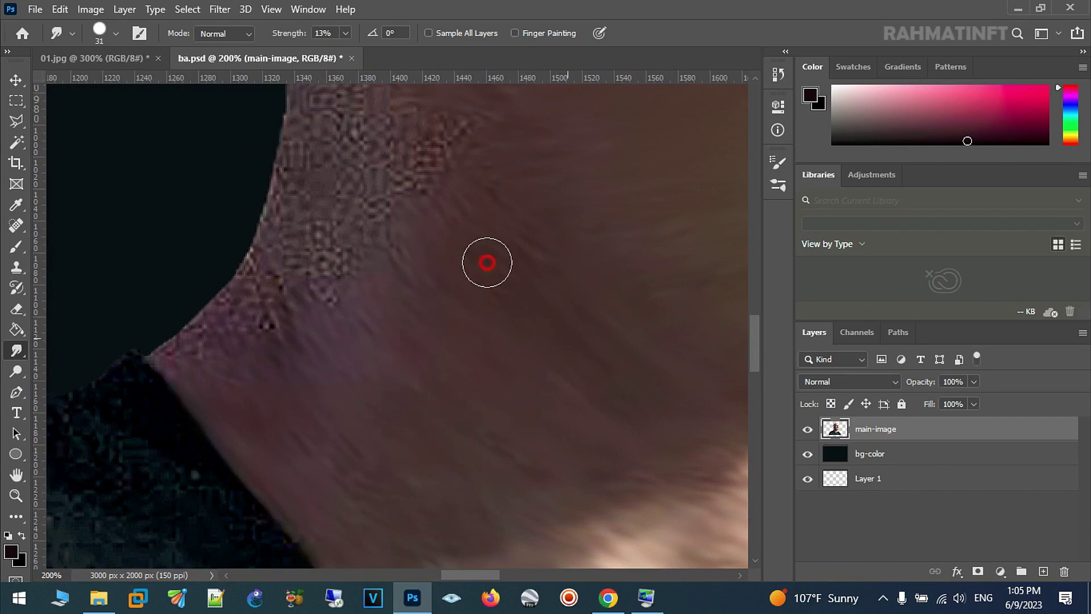
pyautogui.moveTo(613, 242); pyautogui.dragTo(555, 344)
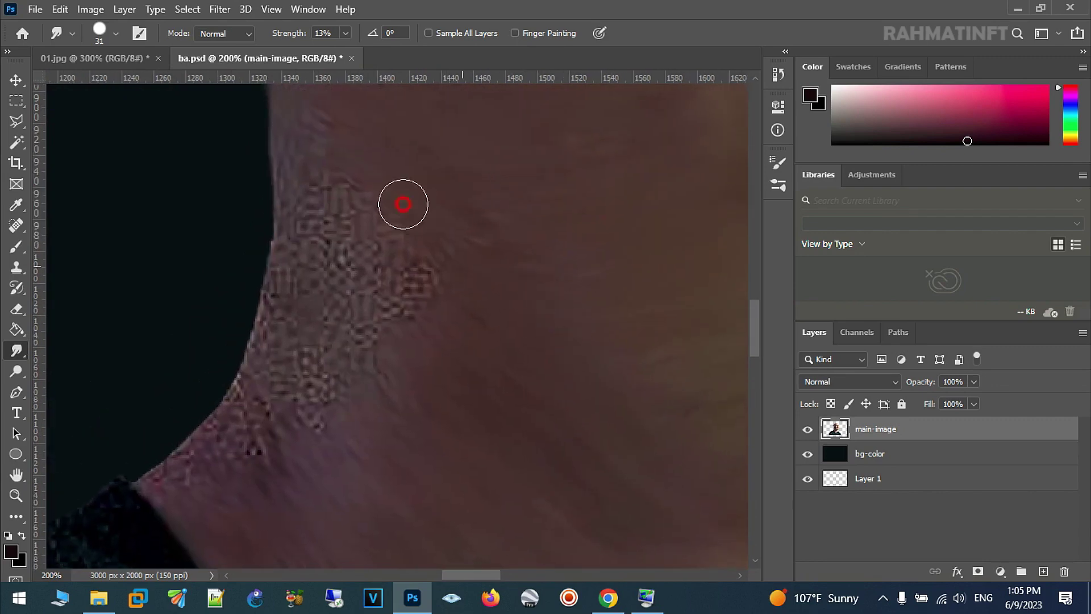
pyautogui.moveTo(478, 344); pyautogui.dragTo(302, 265)
pyautogui.moveTo(413, 393)
pyautogui.mouseDown()
pyautogui.moveTo(295, 348)
pyautogui.moveTo(328, 438)
pyautogui.moveTo(176, 460)
pyautogui.moveTo(205, 453)
pyautogui.moveTo(276, 288)
pyautogui.moveTo(360, 244)
pyautogui.moveTo(334, 275)
pyautogui.moveTo(343, 289)
pyautogui.mouseUp()
# Step: Redo the bad neck-edge stroke, remove streaks and a blemish, and blend the neck into the collar
pyautogui.hotkey('ctrl', 'z')
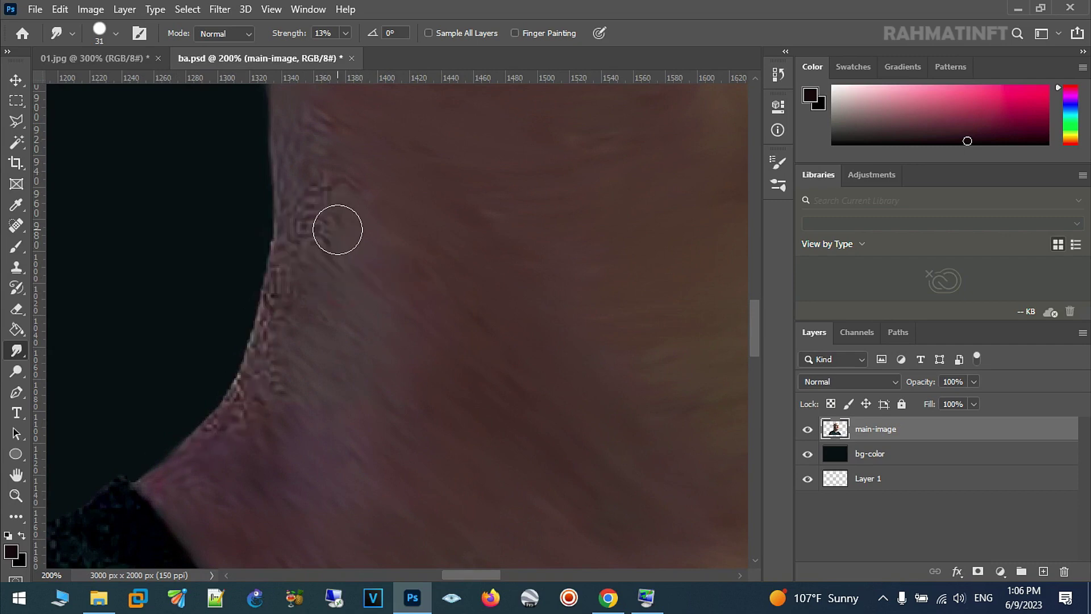
pyautogui.moveTo(203, 453)
pyautogui.mouseDown()
pyautogui.moveTo(176, 463)
pyautogui.moveTo(287, 285)
pyautogui.moveTo(297, 217)
pyautogui.moveTo(316, 309)
pyautogui.mouseUp()
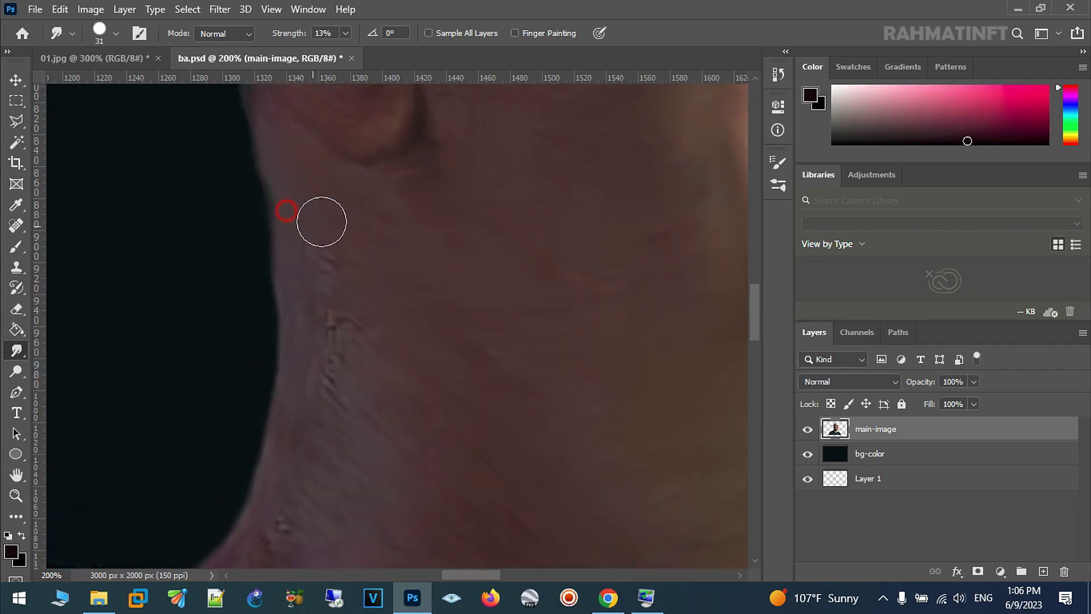
pyautogui.moveTo(351, 287); pyautogui.dragTo(364, 328)
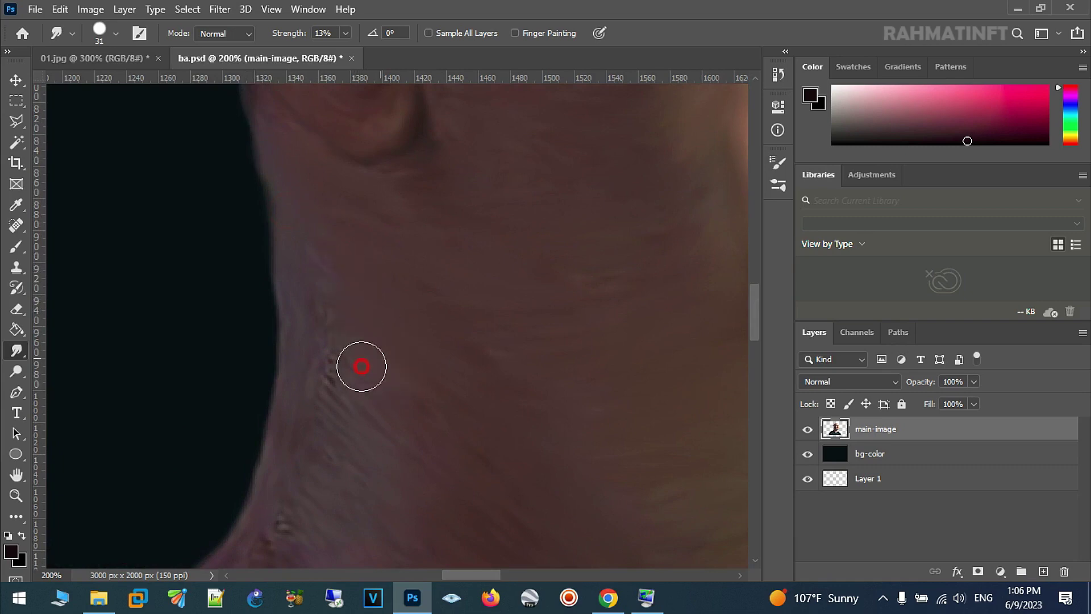
pyautogui.scroll(-3, 390, 383)
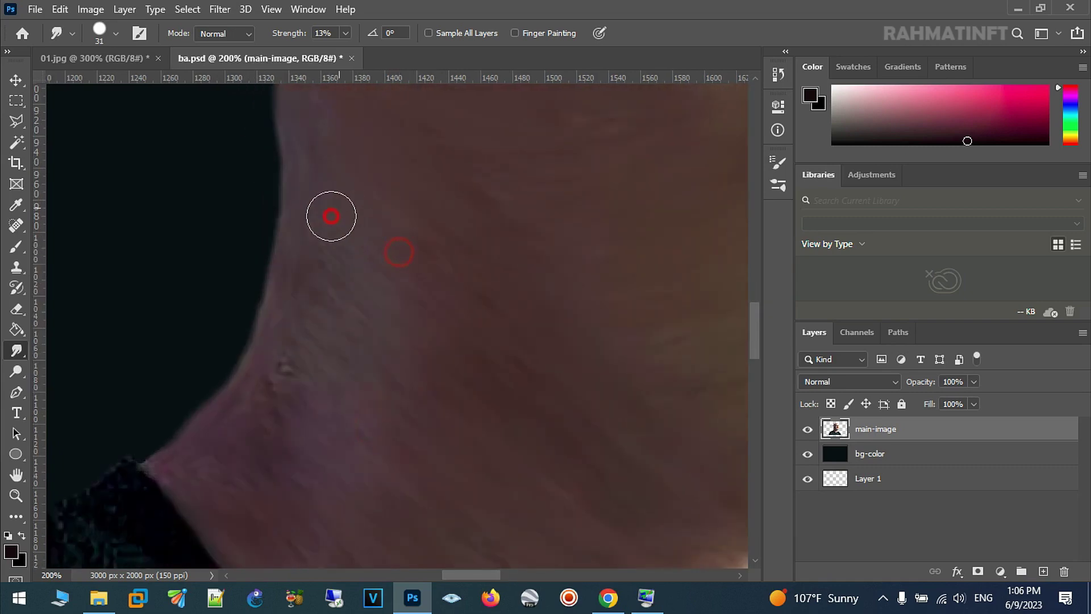
pyautogui.moveTo(340, 397)
pyautogui.mouseDown()
pyautogui.moveTo(287, 397)
pyautogui.moveTo(244, 462)
pyautogui.moveTo(275, 381)
pyautogui.mouseUp()
pyautogui.moveTo(382, 251)
pyautogui.mouseDown()
pyautogui.moveTo(483, 284)
pyautogui.moveTo(532, 395)
pyautogui.mouseUp()
pyautogui.moveTo(346, 503); pyautogui.dragTo(493, 264)
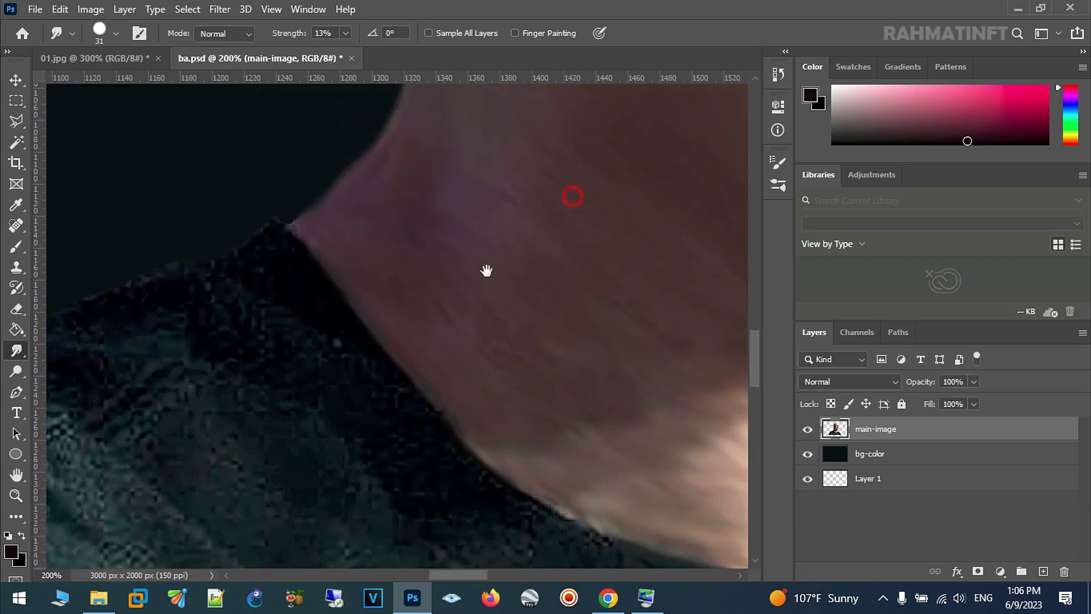
pyautogui.moveTo(294, 233)
pyautogui.mouseDown()
pyautogui.moveTo(176, 272)
pyautogui.moveTo(267, 237)
pyautogui.moveTo(326, 314)
pyautogui.moveTo(317, 329)
pyautogui.moveTo(412, 429)
pyautogui.moveTo(409, 402)
pyautogui.moveTo(509, 505)
pyautogui.moveTo(353, 268)
pyautogui.moveTo(480, 370)
pyautogui.moveTo(399, 370)
pyautogui.moveTo(526, 412)
pyautogui.moveTo(665, 409)
pyautogui.moveTo(534, 371)
pyautogui.moveTo(666, 387)
pyautogui.mouseUp()
# Step: Zoom out to 100% and smudge away the dark seam along the collar edge
pyautogui.click(16, 495)
pyautogui.hotkey('ctrl', 'alt', 'z')
pyautogui.keyDown('alt'); pyautogui.click(544, 386); pyautogui.keyUp('alt')
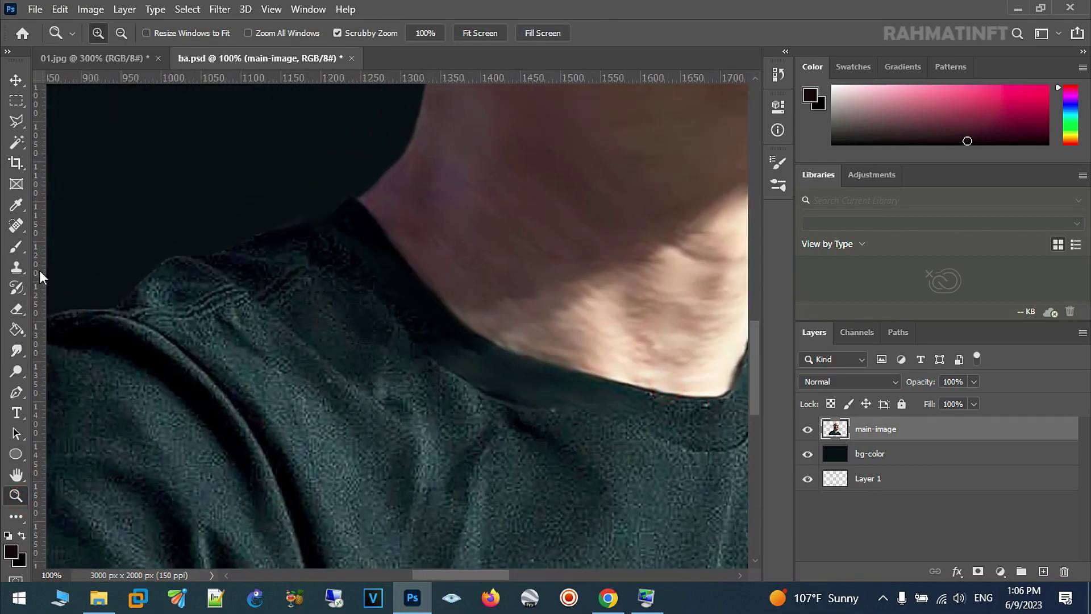
pyautogui.click(17, 350)
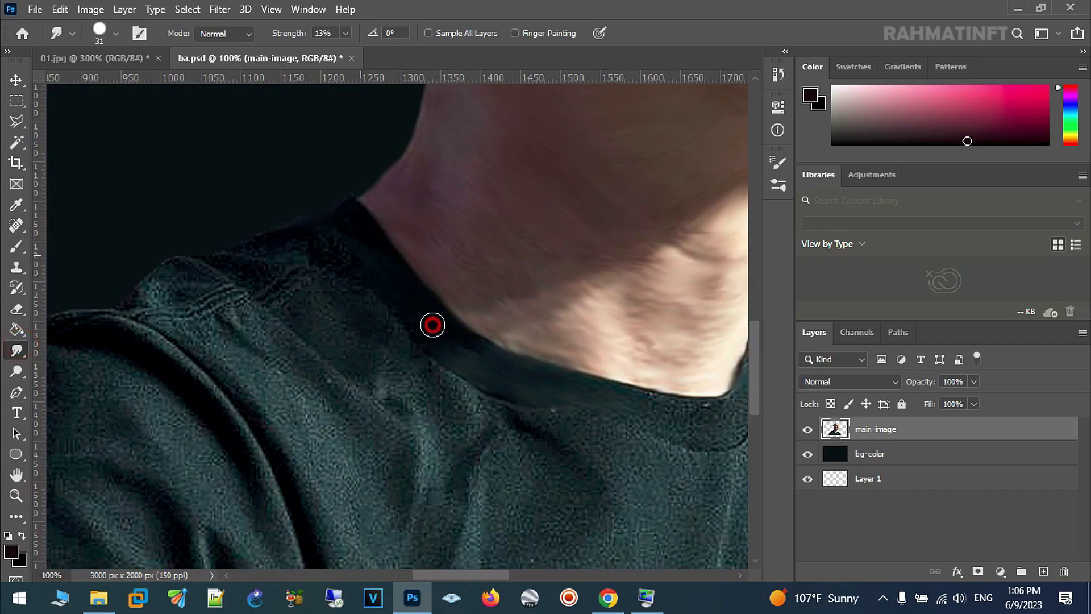
pyautogui.moveTo(522, 355)
pyautogui.mouseDown()
pyautogui.moveTo(631, 395)
pyautogui.moveTo(530, 377)
pyautogui.mouseUp()
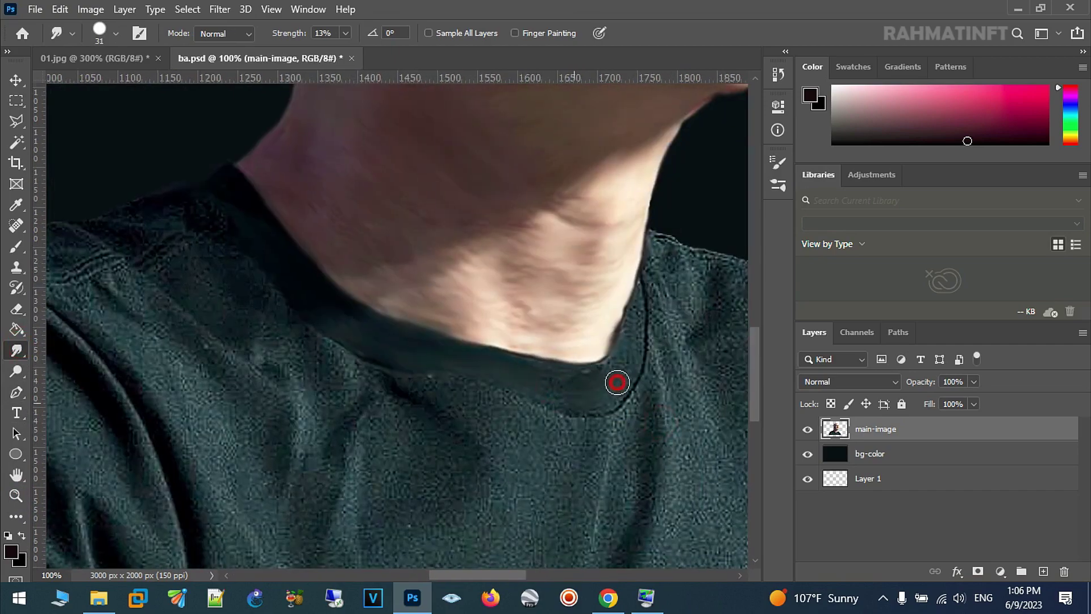
pyautogui.moveTo(644, 303)
pyautogui.mouseDown()
pyautogui.moveTo(617, 387)
pyautogui.moveTo(539, 407)
pyautogui.mouseUp()
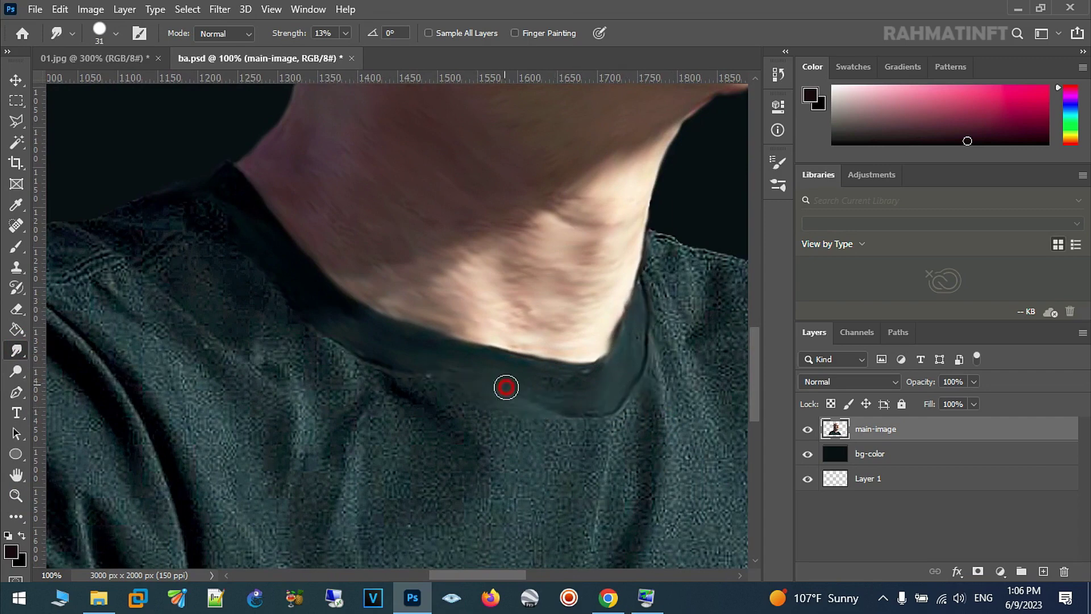
pyautogui.moveTo(596, 370); pyautogui.dragTo(394, 330)
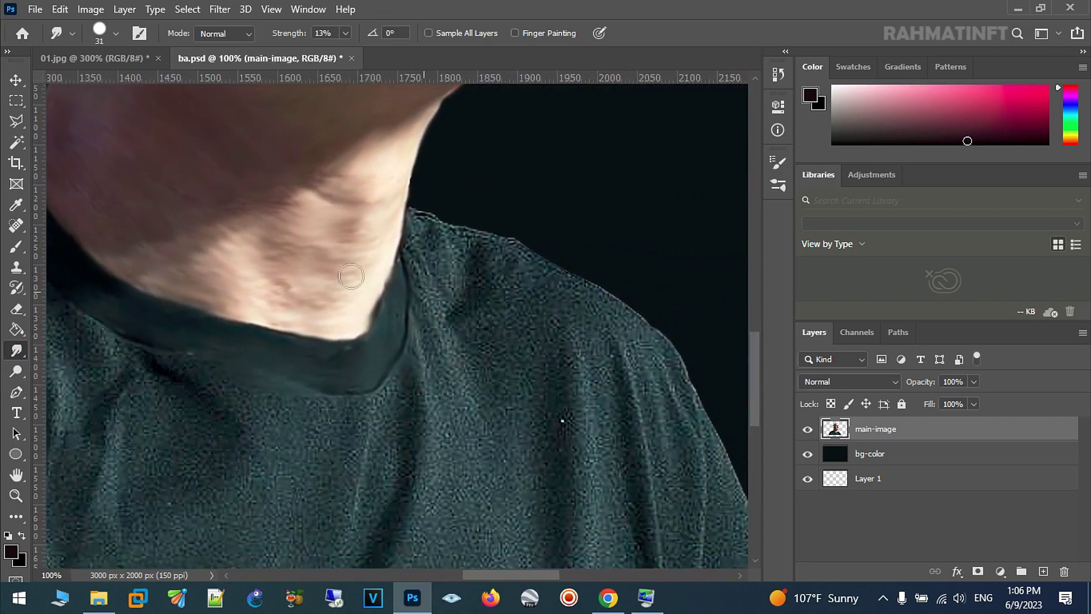
# Step: Enlarge the Smudge brush to about 45 px and smooth the fabric along the collar and shoulder fold
pyautogui.click(117, 32)
pyautogui.moveTo(108, 84); pyautogui.dragTo(112, 85)
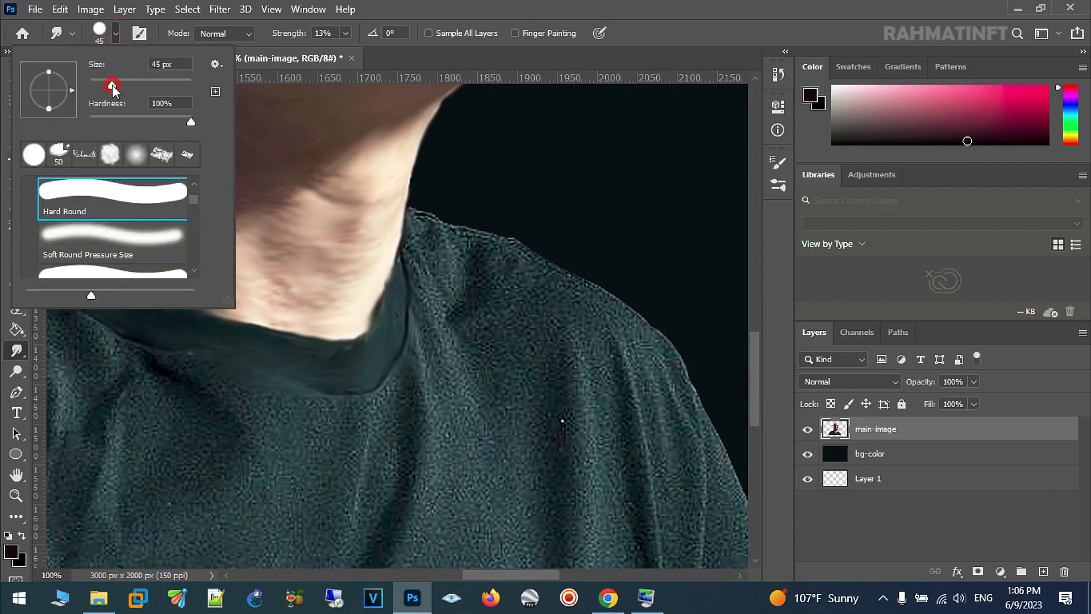
pyautogui.click(424, 216)
pyautogui.moveTo(426, 226)
pyautogui.mouseDown()
pyautogui.moveTo(522, 255)
pyautogui.moveTo(619, 307)
pyautogui.moveTo(680, 373)
pyautogui.moveTo(504, 300)
pyautogui.moveTo(470, 317)
pyautogui.moveTo(464, 355)
pyautogui.moveTo(555, 333)
pyautogui.moveTo(587, 438)
pyautogui.moveTo(625, 438)
pyautogui.moveTo(641, 453)
pyautogui.moveTo(662, 419)
pyautogui.moveTo(707, 433)
pyautogui.moveTo(686, 368)
pyautogui.moveTo(547, 236)
pyautogui.moveTo(594, 312)
pyautogui.moveTo(638, 424)
pyautogui.moveTo(589, 354)
pyautogui.moveTo(556, 331)
pyautogui.moveTo(545, 397)
pyautogui.moveTo(535, 398)
pyautogui.moveTo(502, 295)
pyautogui.moveTo(502, 421)
pyautogui.moveTo(458, 286)
pyautogui.mouseUp()
pyautogui.moveTo(432, 396)
pyautogui.mouseDown()
pyautogui.moveTo(361, 246)
pyautogui.moveTo(431, 267)
pyautogui.moveTo(385, 365)
pyautogui.moveTo(433, 447)
pyautogui.moveTo(479, 424)
pyautogui.moveTo(548, 422)
pyautogui.moveTo(640, 477)
pyautogui.moveTo(650, 430)
pyautogui.mouseUp()
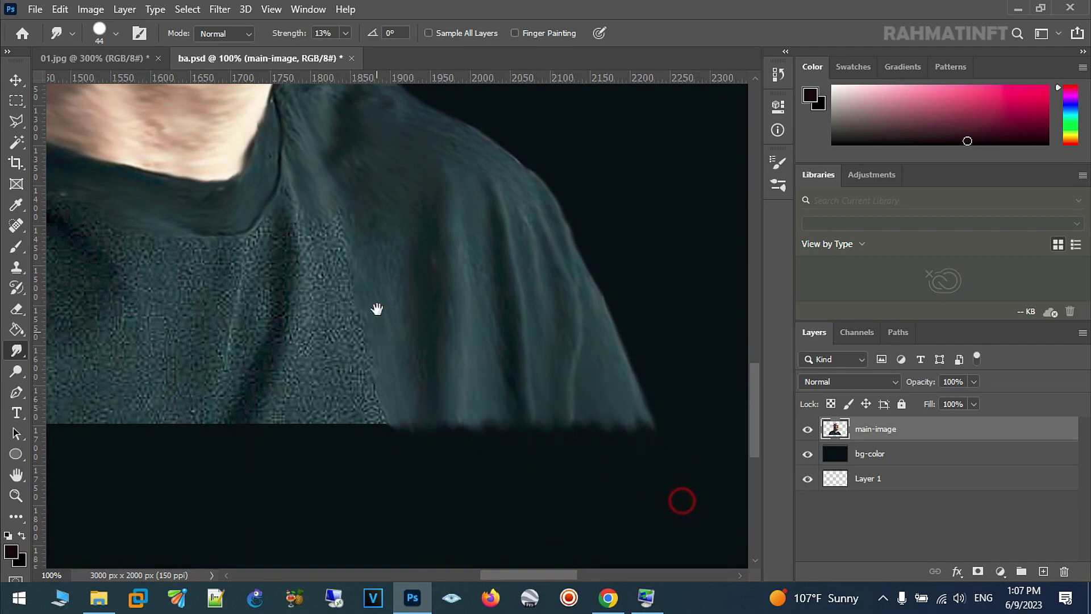
# Step: Smooth the grainy chest fabric below the collar and lower on the chest
pyautogui.hscroll(-3, 377, 309)
pyautogui.moveTo(398, 212)
pyautogui.mouseDown()
pyautogui.moveTo(398, 272)
pyautogui.moveTo(419, 356)
pyautogui.mouseUp()
pyautogui.moveTo(427, 320)
pyautogui.mouseDown()
pyautogui.moveTo(377, 323)
pyautogui.moveTo(360, 455)
pyautogui.moveTo(399, 377)
pyautogui.mouseUp()
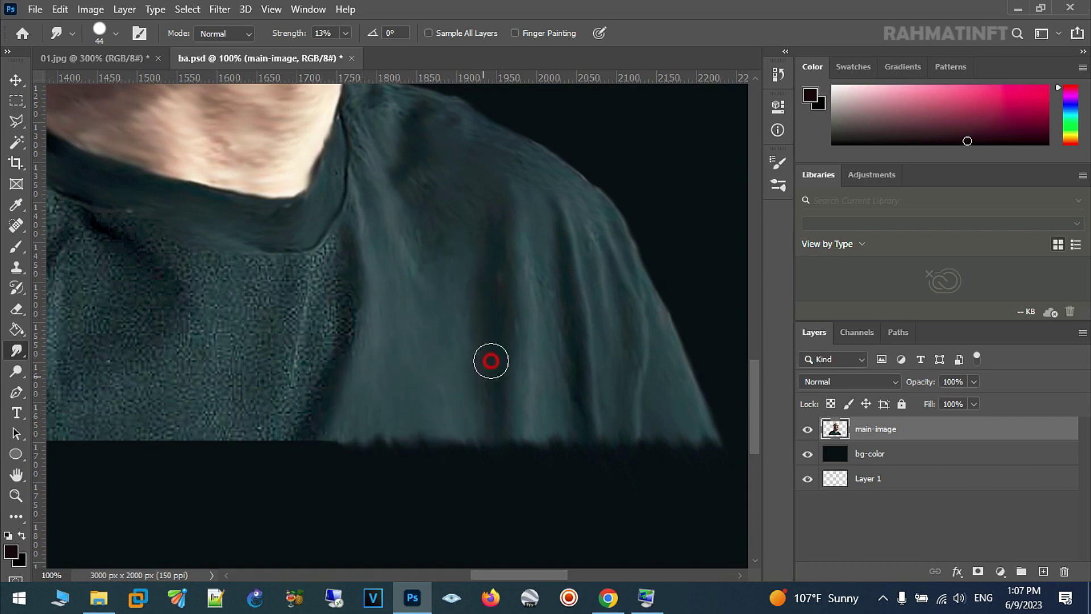
pyautogui.hscroll(-3, 534, 295)
pyautogui.hscroll(-3, 580, 253)
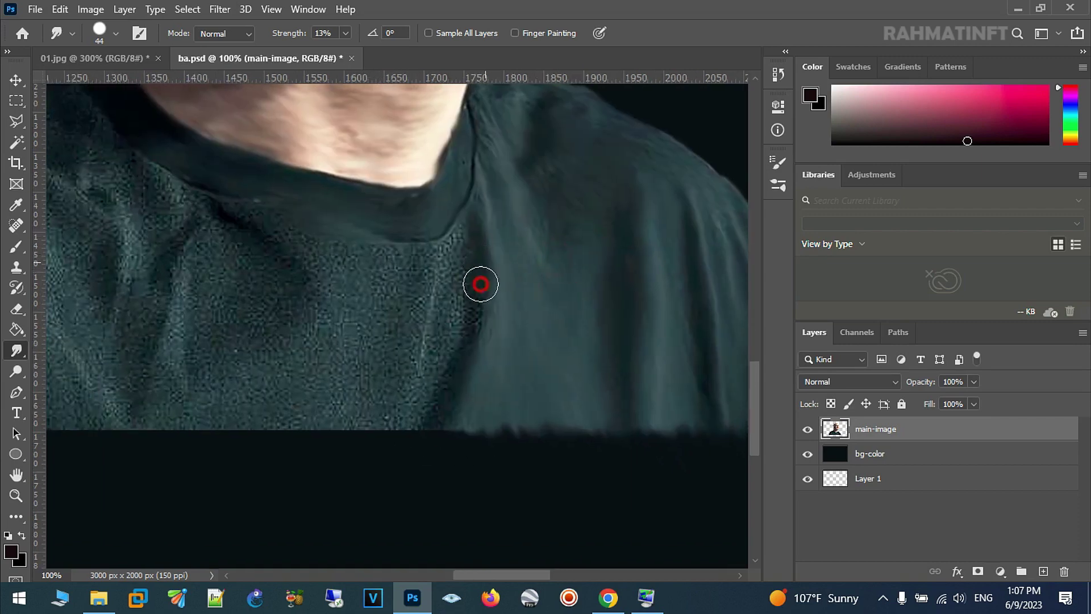
pyautogui.moveTo(483, 263)
pyautogui.mouseDown()
pyautogui.moveTo(463, 256)
pyautogui.moveTo(450, 288)
pyautogui.moveTo(448, 400)
pyautogui.moveTo(430, 353)
pyautogui.mouseUp()
pyautogui.moveTo(451, 295)
pyautogui.mouseDown()
pyautogui.moveTo(514, 299)
pyautogui.moveTo(470, 309)
pyautogui.moveTo(412, 251)
pyautogui.moveTo(424, 324)
pyautogui.moveTo(460, 343)
pyautogui.moveTo(415, 422)
pyautogui.moveTo(384, 285)
pyautogui.moveTo(306, 408)
pyautogui.moveTo(279, 392)
pyautogui.mouseUp()
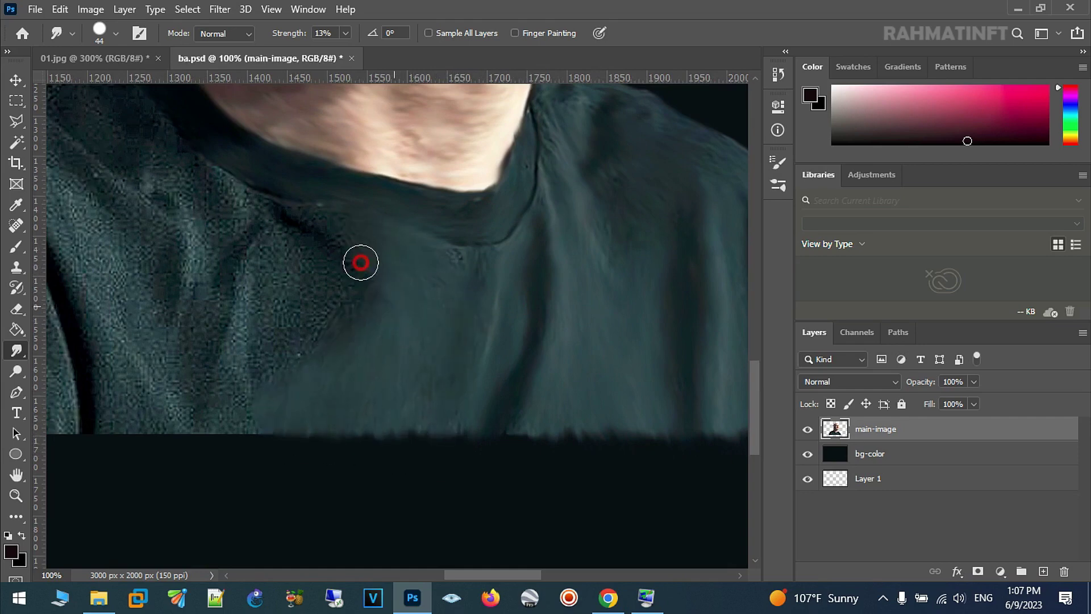
pyautogui.moveTo(352, 238)
pyautogui.mouseDown()
pyautogui.moveTo(309, 329)
pyautogui.moveTo(283, 256)
pyautogui.moveTo(250, 284)
pyautogui.mouseUp()
pyautogui.moveTo(282, 372)
pyautogui.mouseDown()
pyautogui.moveTo(324, 260)
pyautogui.moveTo(275, 241)
pyautogui.moveTo(306, 212)
pyautogui.moveTo(437, 283)
pyautogui.mouseUp()
pyautogui.moveTo(411, 372)
pyautogui.mouseDown()
pyautogui.moveTo(407, 443)
pyautogui.moveTo(382, 410)
pyautogui.moveTo(418, 382)
pyautogui.moveTo(477, 273)
pyautogui.moveTo(385, 258)
pyautogui.moveTo(351, 224)
pyautogui.moveTo(355, 196)
pyautogui.moveTo(421, 258)
pyautogui.moveTo(387, 178)
pyautogui.moveTo(348, 165)
pyautogui.moveTo(278, 201)
pyautogui.moveTo(408, 290)
pyautogui.moveTo(478, 290)
pyautogui.mouseUp()
# Step: Smooth the fabric over the shoulder and left arm edge and soften the dark crease
pyautogui.moveTo(358, 221)
pyautogui.mouseDown()
pyautogui.moveTo(309, 258)
pyautogui.moveTo(373, 257)
pyautogui.moveTo(370, 268)
pyautogui.moveTo(489, 312)
pyautogui.moveTo(410, 292)
pyautogui.moveTo(434, 355)
pyautogui.moveTo(485, 424)
pyautogui.moveTo(470, 326)
pyautogui.moveTo(555, 381)
pyautogui.moveTo(562, 493)
pyautogui.moveTo(496, 465)
pyautogui.moveTo(434, 377)
pyautogui.moveTo(461, 231)
pyautogui.mouseUp()
pyautogui.moveTo(467, 408)
pyautogui.mouseDown()
pyautogui.moveTo(401, 216)
pyautogui.moveTo(446, 322)
pyautogui.moveTo(494, 392)
pyautogui.moveTo(518, 399)
pyautogui.moveTo(517, 434)
pyautogui.moveTo(426, 404)
pyautogui.moveTo(364, 217)
pyautogui.moveTo(312, 168)
pyautogui.moveTo(436, 250)
pyautogui.moveTo(368, 190)
pyautogui.moveTo(349, 189)
pyautogui.moveTo(438, 139)
pyautogui.moveTo(246, 229)
pyautogui.moveTo(218, 377)
pyautogui.moveTo(188, 461)
pyautogui.mouseUp()
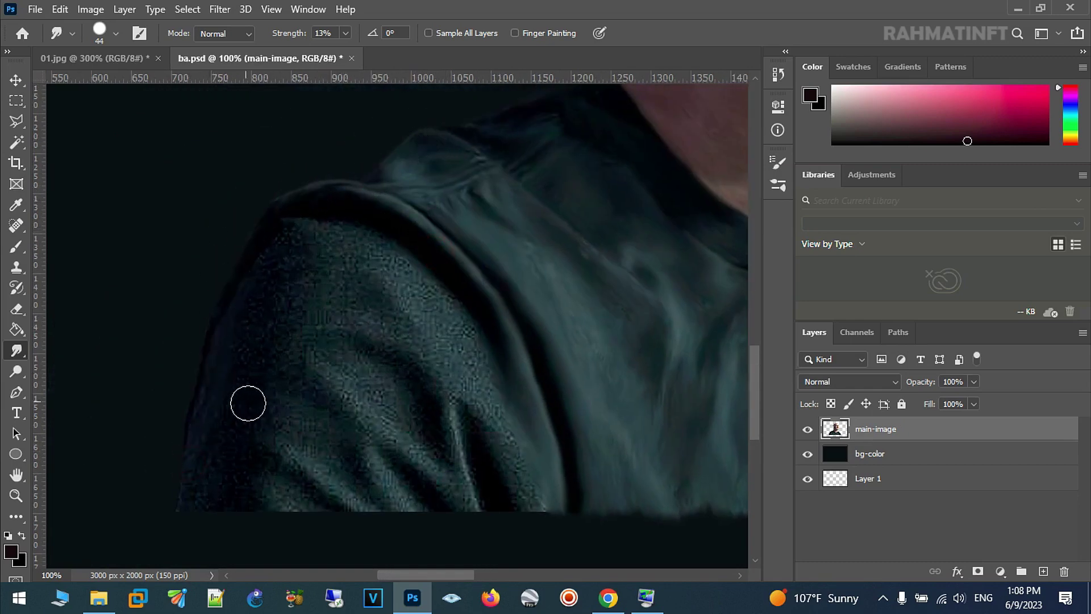
pyautogui.moveTo(483, 334)
pyautogui.mouseDown()
pyautogui.moveTo(400, 229)
pyautogui.moveTo(258, 253)
pyautogui.moveTo(251, 313)
pyautogui.moveTo(280, 334)
pyautogui.mouseUp()
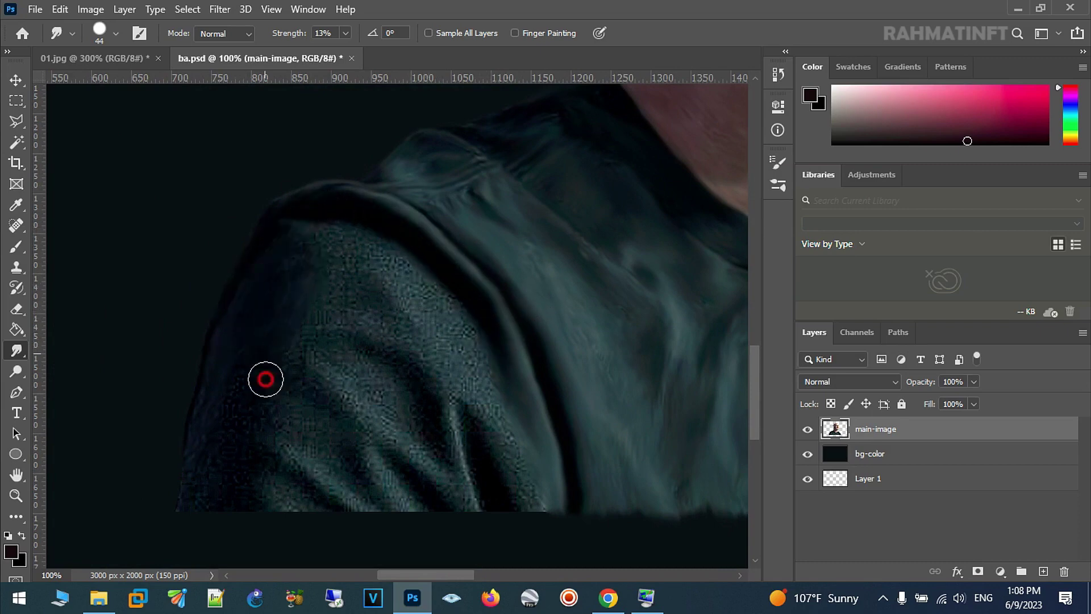
pyautogui.moveTo(244, 258)
pyautogui.mouseDown()
pyautogui.moveTo(341, 249)
pyautogui.moveTo(383, 260)
pyautogui.moveTo(470, 346)
pyautogui.moveTo(443, 353)
pyautogui.mouseUp()
pyautogui.moveTo(533, 534)
pyautogui.mouseDown()
pyautogui.moveTo(504, 513)
pyautogui.moveTo(366, 288)
pyautogui.moveTo(292, 356)
pyautogui.moveTo(439, 449)
pyautogui.moveTo(436, 401)
pyautogui.moveTo(428, 497)
pyautogui.moveTo(304, 390)
pyautogui.moveTo(341, 445)
pyautogui.moveTo(309, 462)
pyautogui.moveTo(373, 484)
pyautogui.moveTo(378, 561)
pyautogui.moveTo(259, 471)
pyautogui.moveTo(256, 434)
pyautogui.moveTo(220, 497)
pyautogui.moveTo(178, 489)
pyautogui.moveTo(268, 246)
pyautogui.moveTo(341, 195)
pyautogui.moveTo(438, 246)
pyautogui.moveTo(510, 348)
pyautogui.mouseUp()
pyautogui.moveTo(547, 469); pyautogui.dragTo(565, 421)
pyautogui.moveTo(625, 266); pyautogui.dragTo(454, 370)
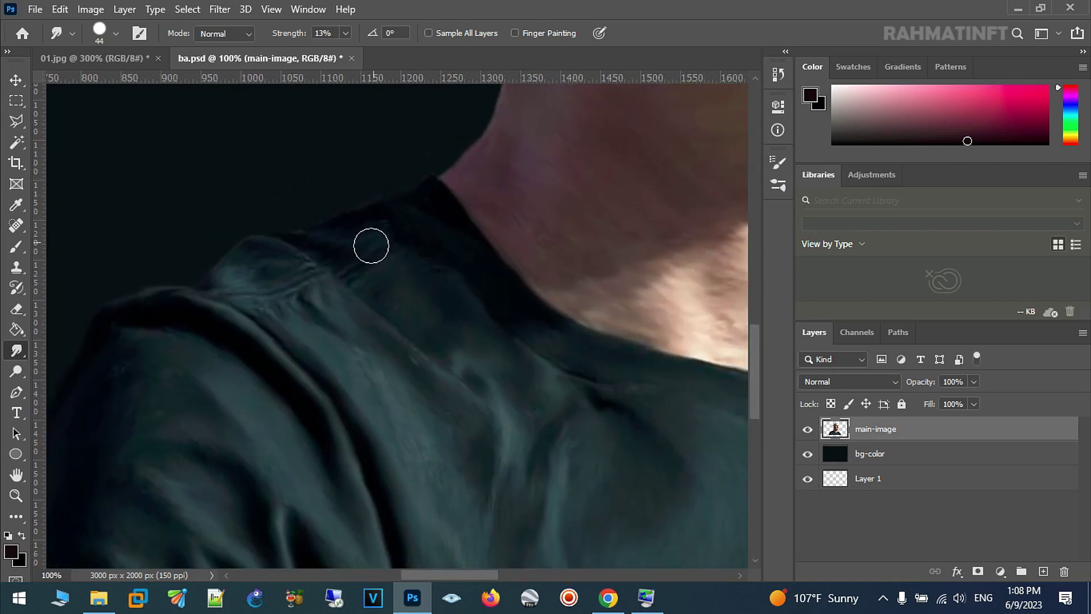
# Step: Zoom out to the whole portrait, then zoom in close on the nose
pyautogui.click(16, 496)
pyautogui.keyDown('alt'); pyautogui.click(441, 331); pyautogui.keyUp('alt')
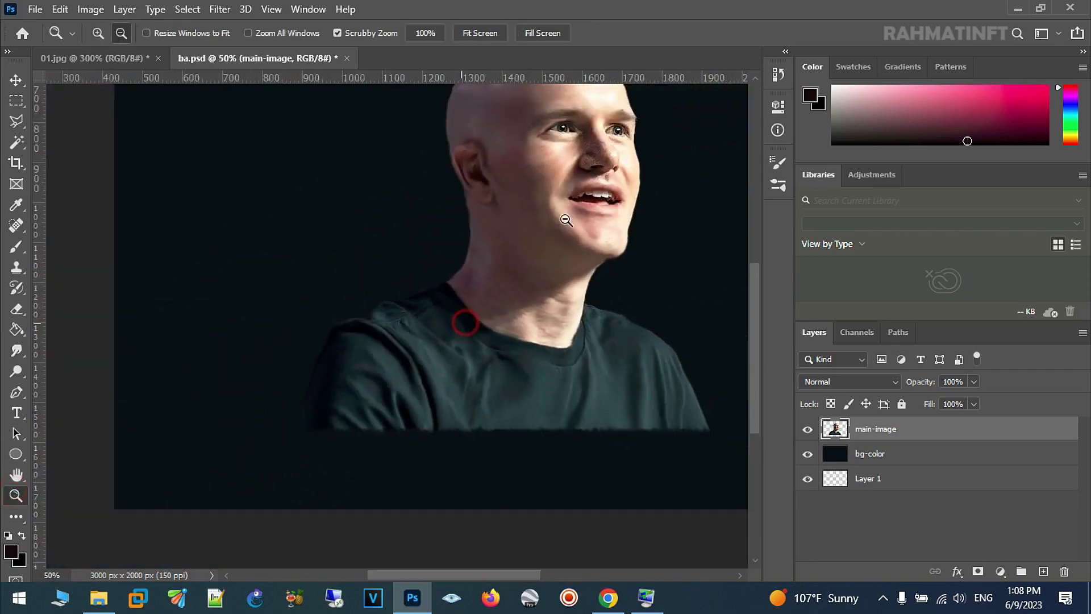
pyautogui.moveTo(434, 385); pyautogui.dragTo(383, 353)
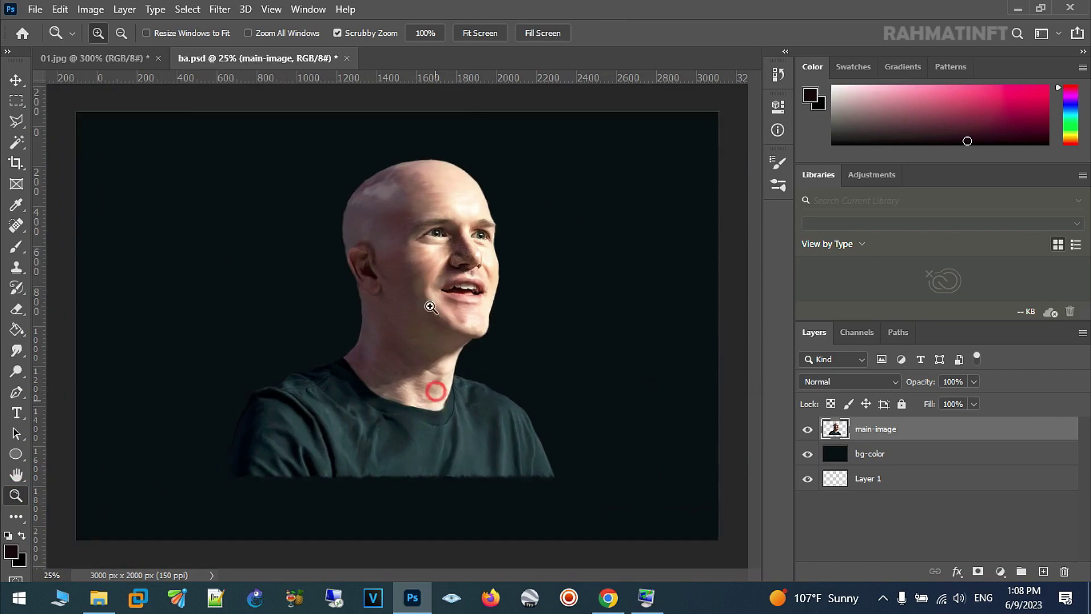
pyautogui.click(403, 347)
# Step: Set the Smudge brush to 16 px and smooth the under-eye cheek, nose bridge and nose edge
pyautogui.click(17, 351)
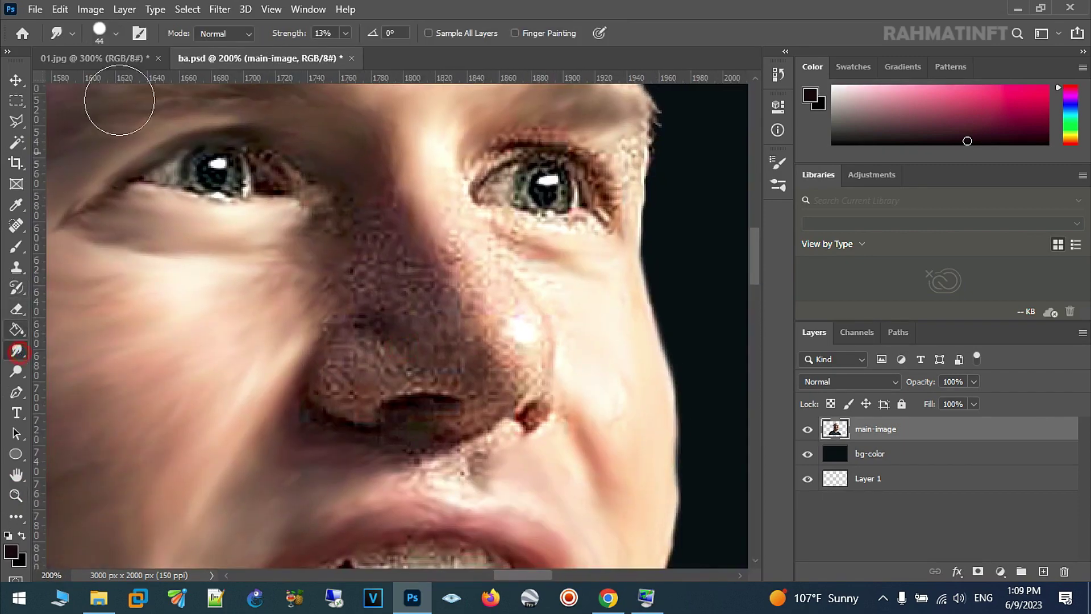
pyautogui.click(117, 34)
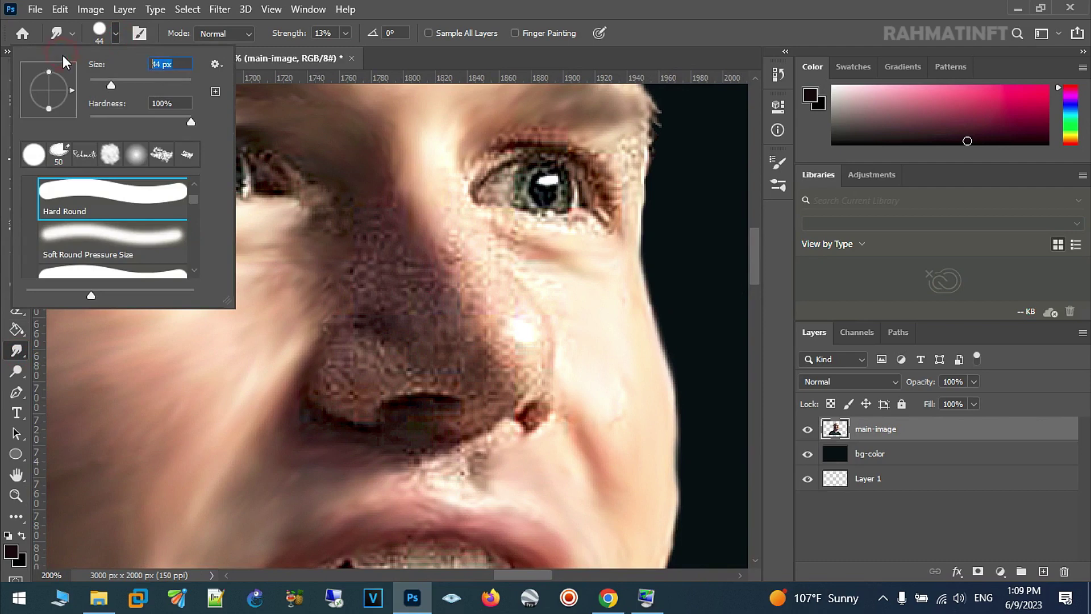
pyautogui.write('16')
pyautogui.press('Return')
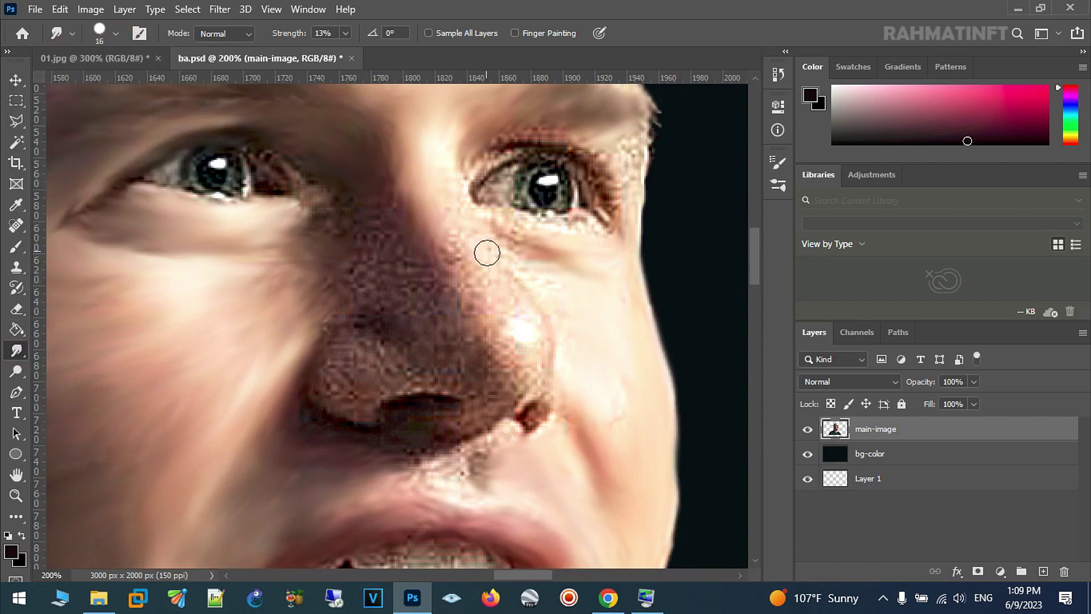
pyautogui.moveTo(540, 244)
pyautogui.mouseDown()
pyautogui.moveTo(495, 236)
pyautogui.moveTo(536, 324)
pyautogui.moveTo(495, 278)
pyautogui.moveTo(458, 197)
pyautogui.moveTo(435, 196)
pyautogui.moveTo(528, 415)
pyautogui.moveTo(555, 401)
pyautogui.moveTo(487, 441)
pyautogui.moveTo(493, 474)
pyautogui.moveTo(395, 461)
pyautogui.mouseUp()
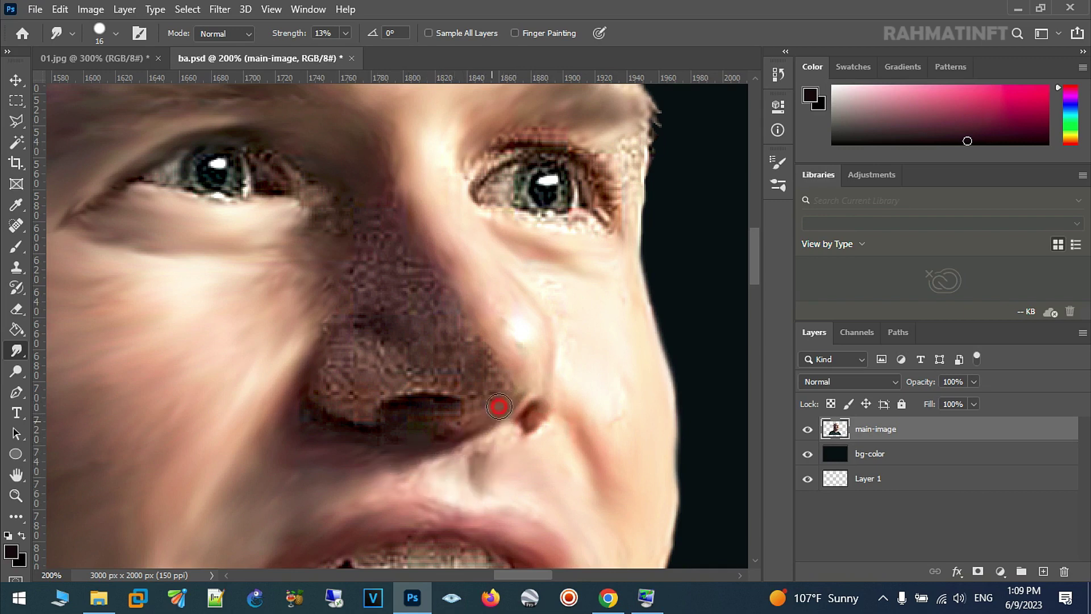
pyautogui.moveTo(484, 341)
pyautogui.mouseDown()
pyautogui.moveTo(455, 247)
pyautogui.moveTo(408, 181)
pyautogui.mouseUp()
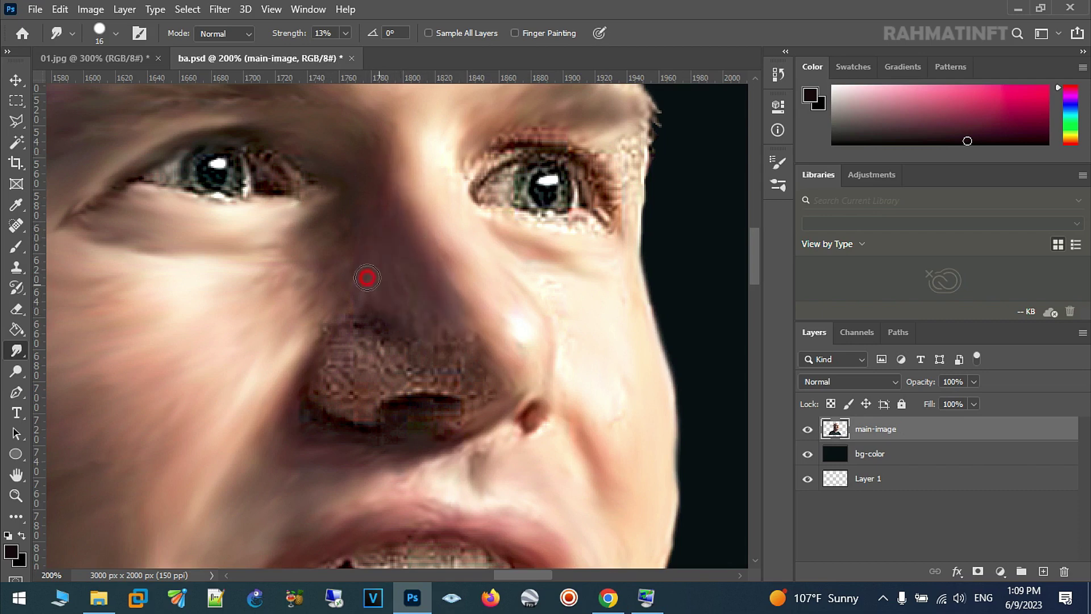
pyautogui.moveTo(319, 348)
pyautogui.mouseDown()
pyautogui.moveTo(306, 424)
pyautogui.moveTo(323, 405)
pyautogui.mouseUp()
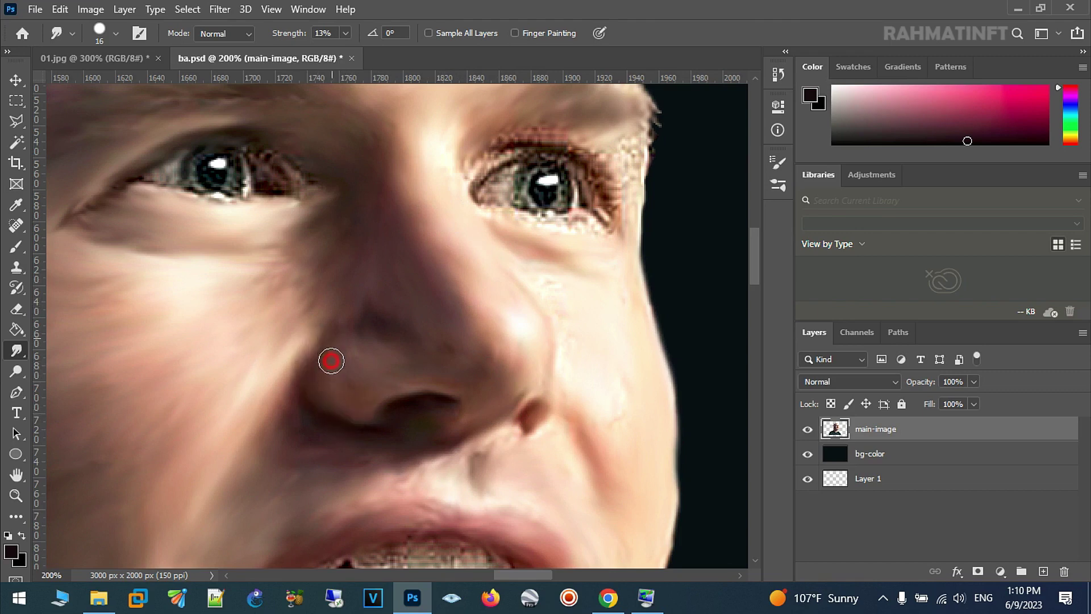
# Step: Smooth the skin around the eyebrows, the crease above the right eye and the inner eye corner
pyautogui.moveTo(329, 213); pyautogui.dragTo(364, 279)
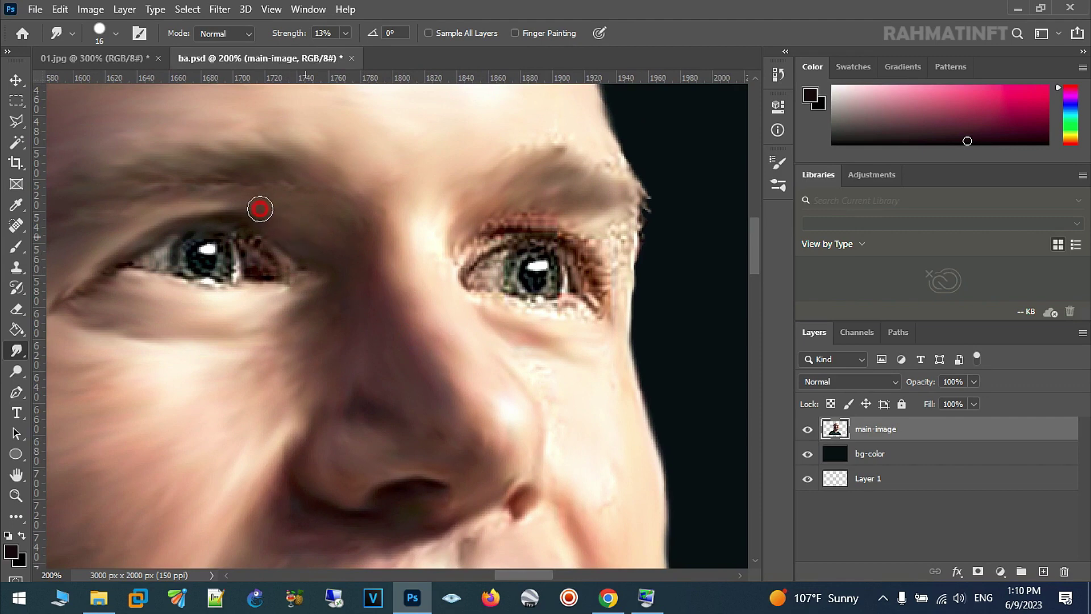
pyautogui.moveTo(145, 220); pyautogui.dragTo(294, 311)
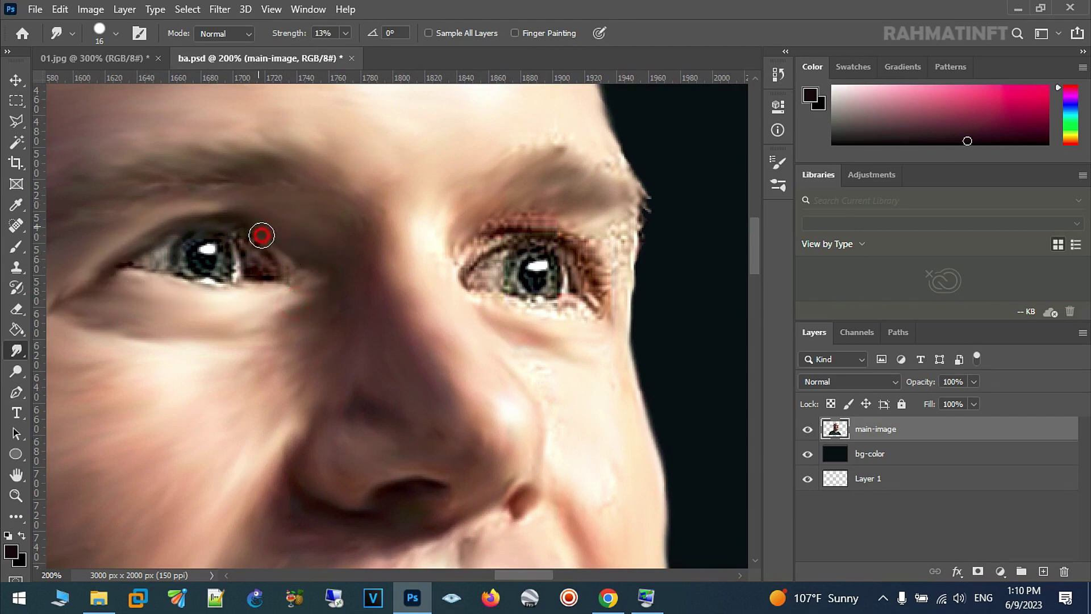
pyautogui.scroll(2, 569, 244)
pyautogui.moveTo(637, 275); pyautogui.dragTo(661, 319)
pyautogui.moveTo(572, 282)
pyautogui.mouseDown()
pyautogui.moveTo(519, 285)
pyautogui.moveTo(504, 302)
pyautogui.moveTo(588, 283)
pyautogui.moveTo(621, 292)
pyautogui.mouseUp()
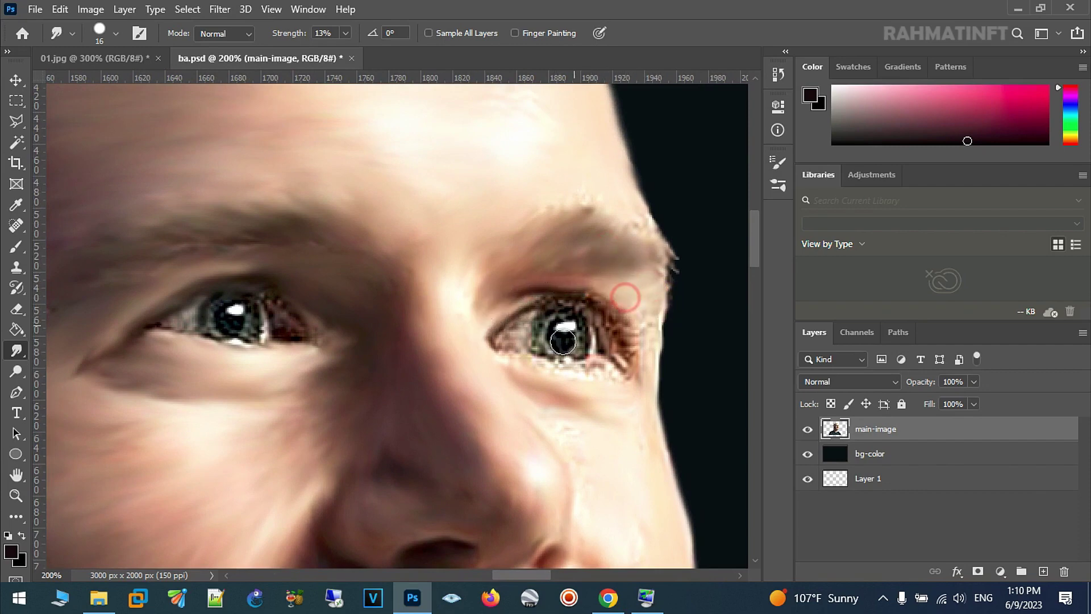
pyautogui.moveTo(334, 353)
pyautogui.mouseDown()
pyautogui.moveTo(360, 326)
pyautogui.moveTo(367, 273)
pyautogui.moveTo(394, 246)
pyautogui.moveTo(418, 320)
pyautogui.moveTo(397, 270)
pyautogui.moveTo(326, 182)
pyautogui.moveTo(355, 193)
pyautogui.mouseUp()
pyautogui.moveTo(489, 221); pyautogui.dragTo(748, 205)
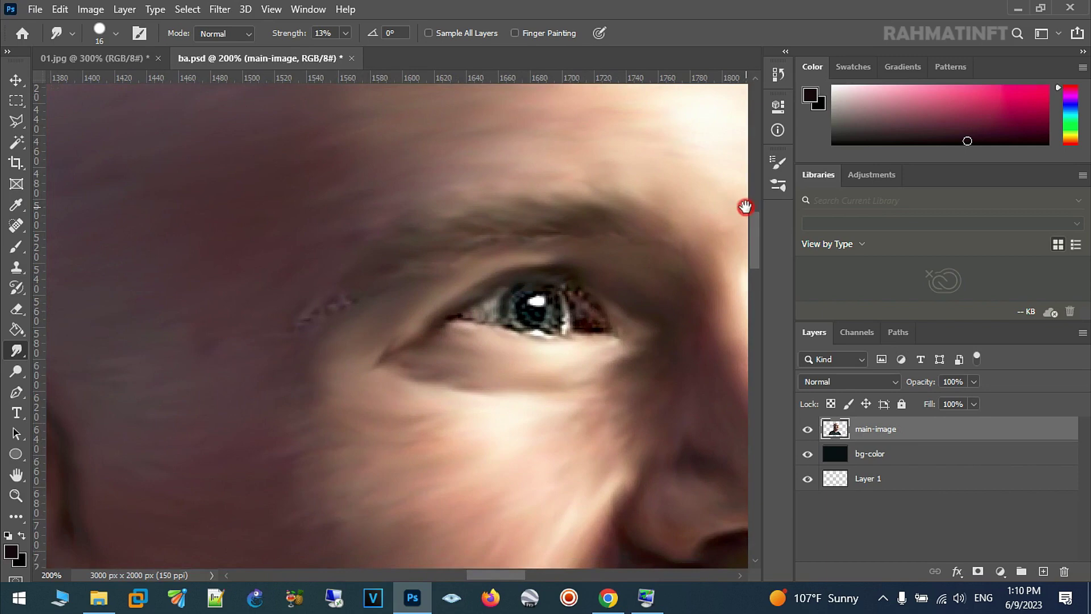
pyautogui.click(15, 496)
pyautogui.moveTo(588, 331); pyautogui.dragTo(413, 345)
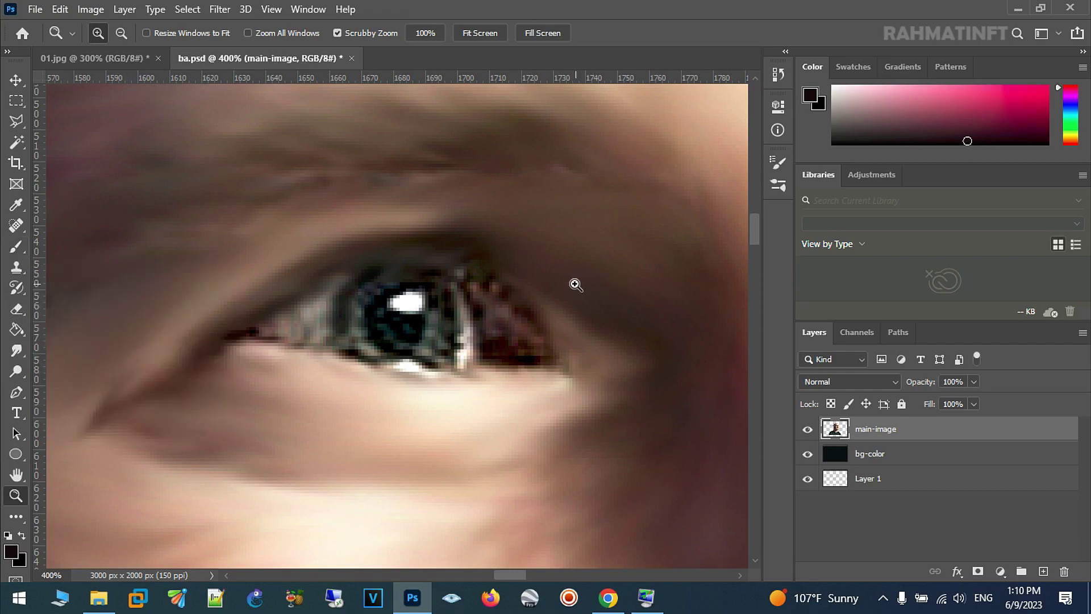
# Step: Zoom out to the whole image, then magnify closely on the teeth
pyautogui.moveTo(575, 284); pyautogui.dragTo(549, 300)
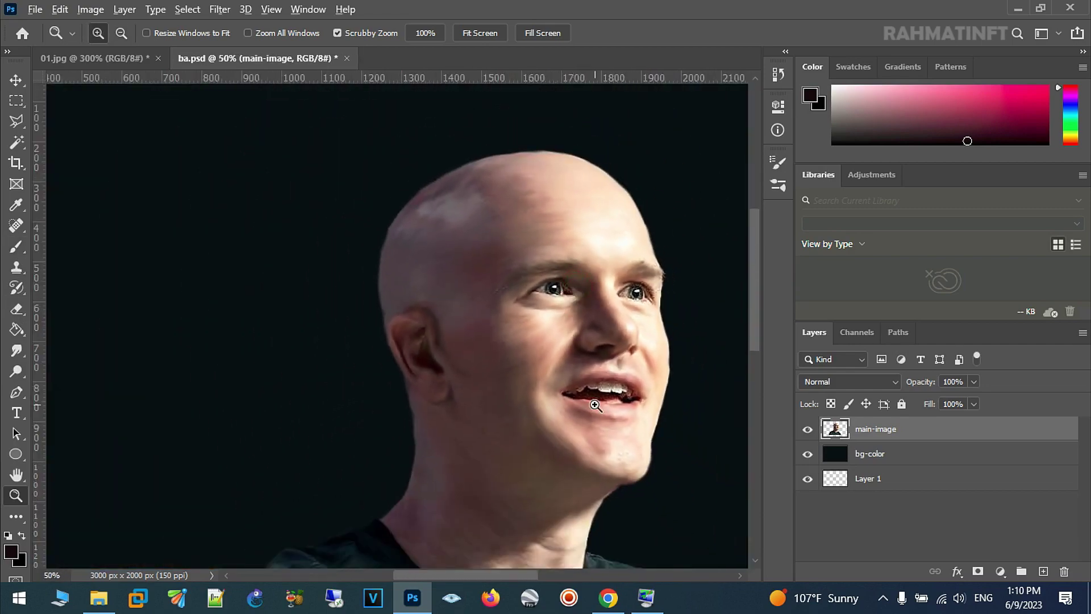
pyautogui.keyDown('alt'); pyautogui.click(595, 404); pyautogui.keyUp('alt')
pyautogui.keyDown('alt'); pyautogui.click(582, 415); pyautogui.keyUp('alt')
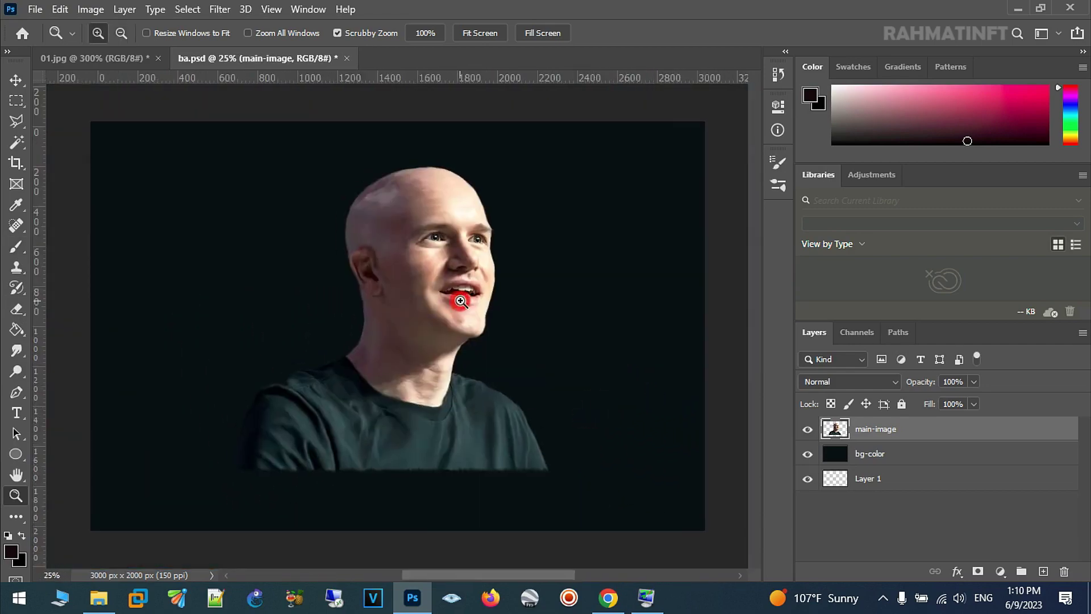
pyautogui.moveTo(460, 301); pyautogui.dragTo(468, 297)
pyautogui.click(462, 217)
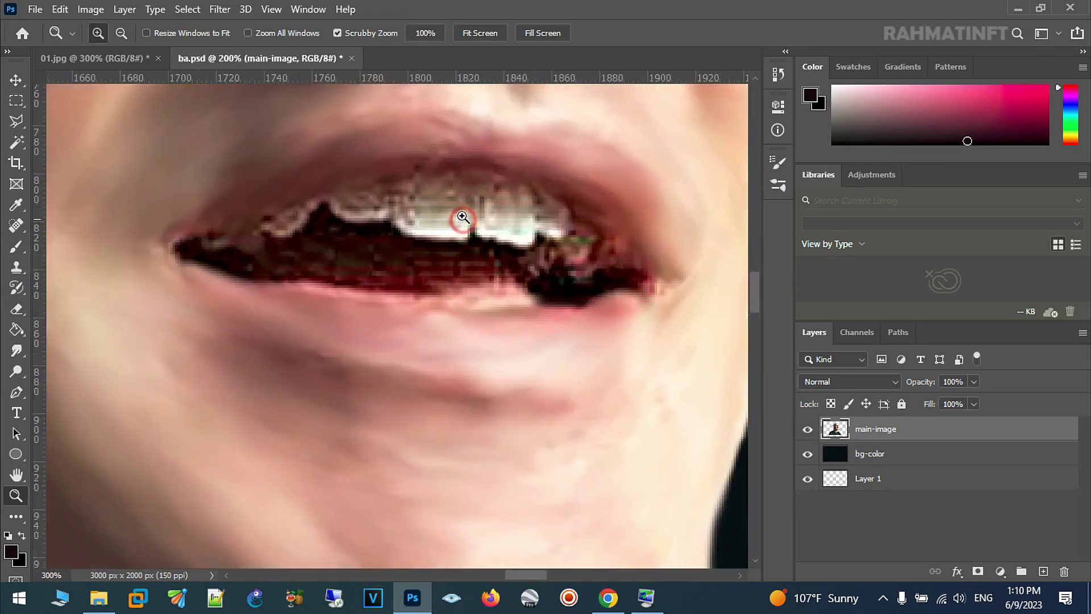
pyautogui.moveTo(462, 217); pyautogui.dragTo(505, 271)
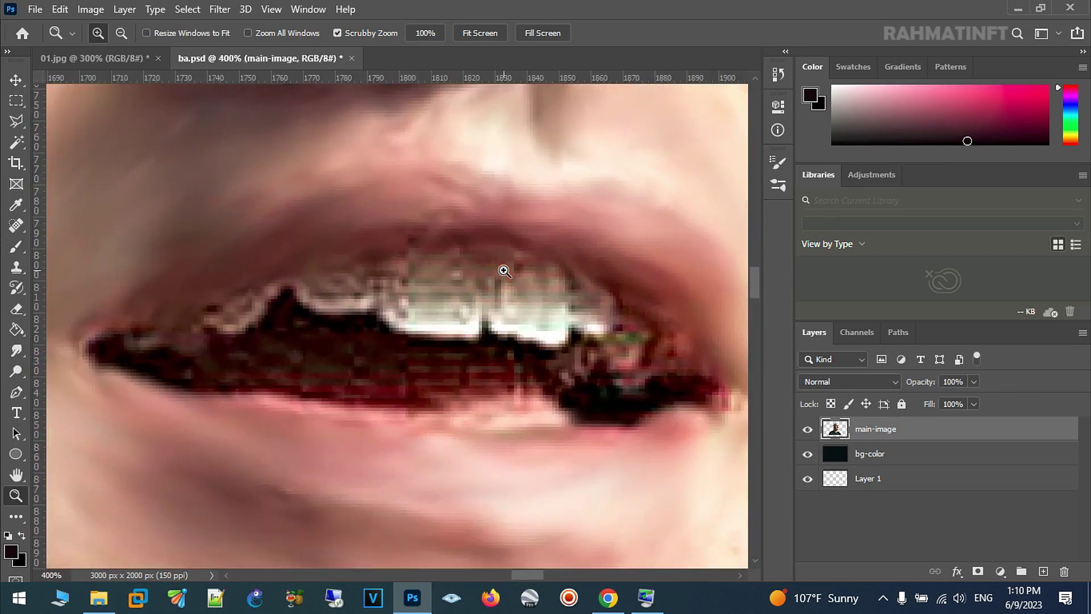
# Step: Select the Brush at 4 px with white as the foreground colour
pyautogui.click(16, 248)
pyautogui.click(115, 37)
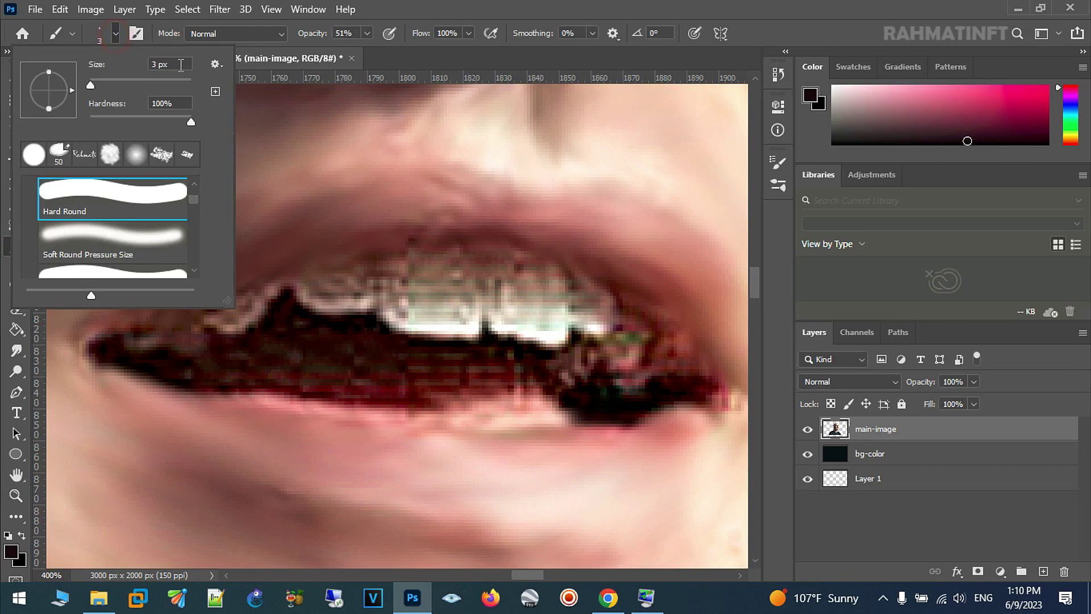
pyautogui.write('6')
pyautogui.press('Return')
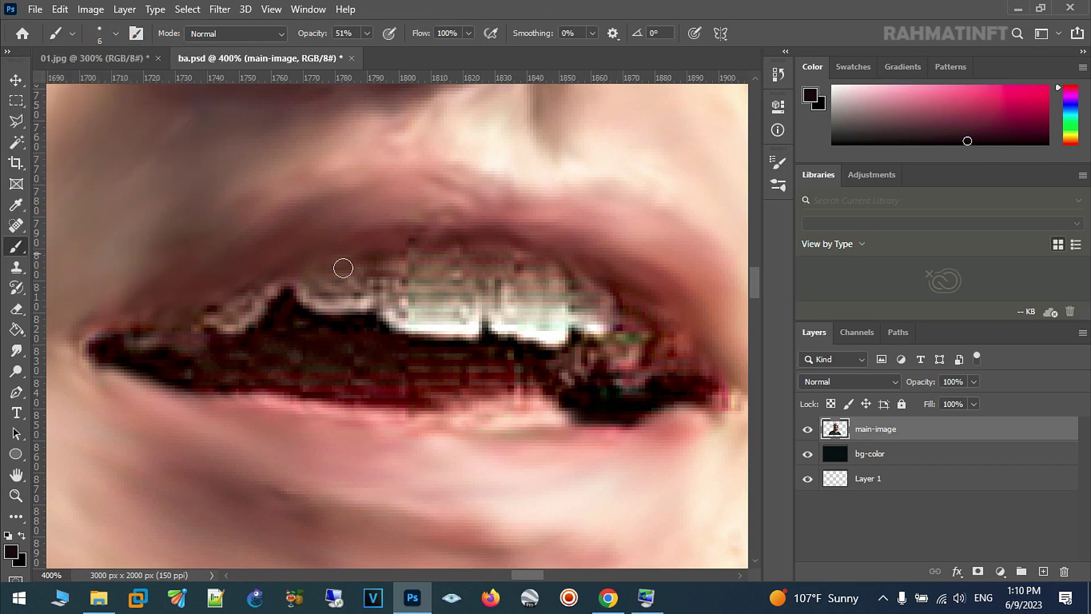
pyautogui.click(116, 35)
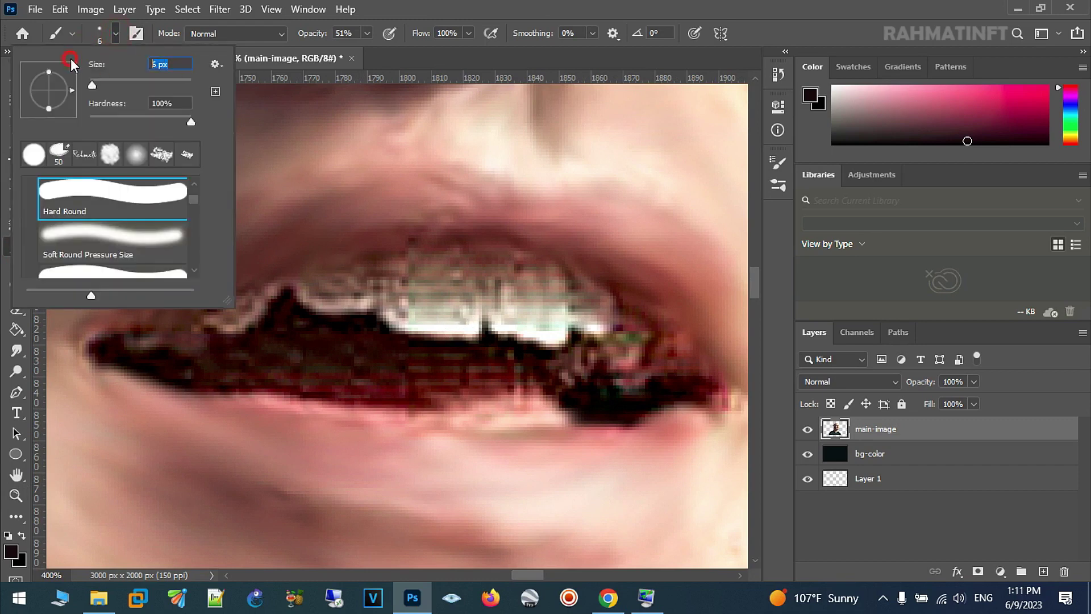
pyautogui.write('4')
pyautogui.press('Return')
pyautogui.click(23, 534)
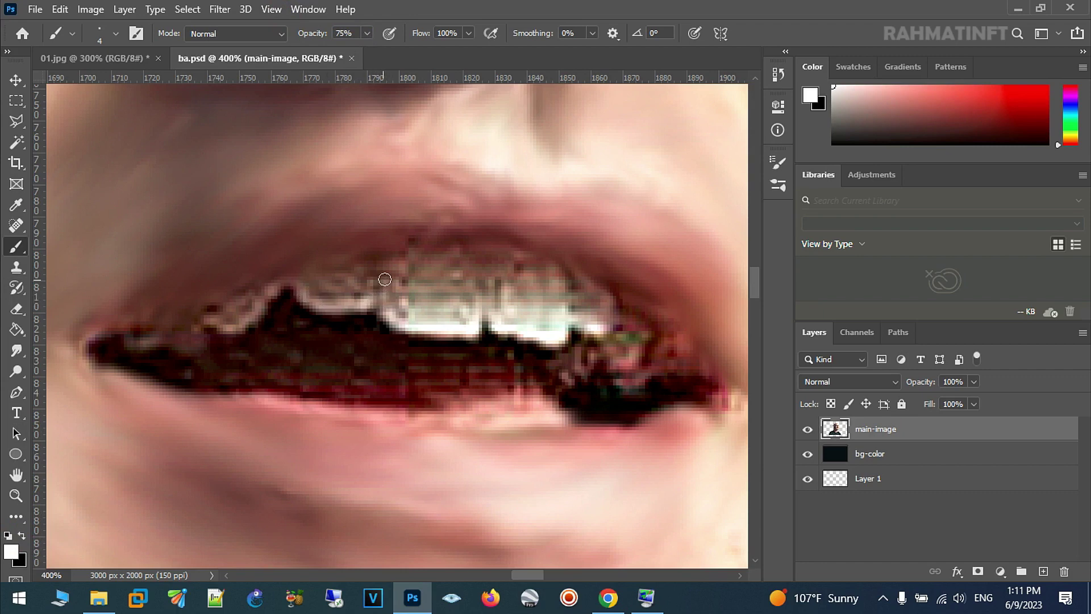
# Step: Paint the five upper front teeth solid white, including the small left tooth
pyautogui.moveTo(391, 303); pyautogui.dragTo(460, 271)
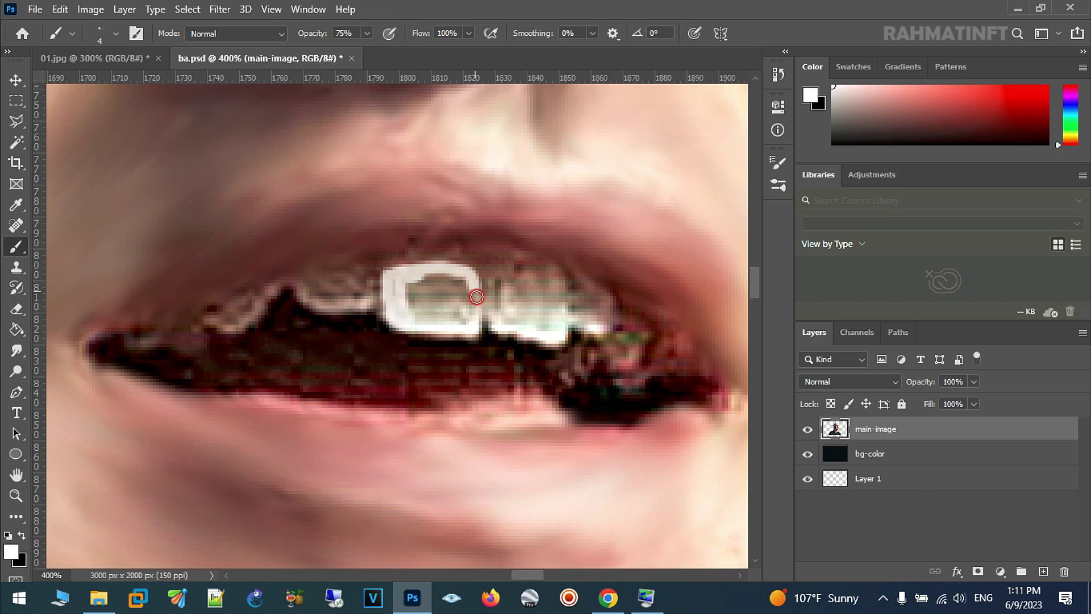
pyautogui.moveTo(479, 327)
pyautogui.mouseDown()
pyautogui.moveTo(434, 317)
pyautogui.moveTo(409, 291)
pyautogui.moveTo(449, 301)
pyautogui.moveTo(463, 284)
pyautogui.moveTo(407, 274)
pyautogui.moveTo(456, 312)
pyautogui.moveTo(478, 309)
pyautogui.mouseUp()
pyautogui.moveTo(498, 264)
pyautogui.mouseDown()
pyautogui.moveTo(500, 317)
pyautogui.moveTo(560, 332)
pyautogui.moveTo(557, 276)
pyautogui.moveTo(498, 264)
pyautogui.moveTo(519, 287)
pyautogui.moveTo(558, 294)
pyautogui.moveTo(560, 284)
pyautogui.moveTo(583, 333)
pyautogui.moveTo(591, 287)
pyautogui.moveTo(594, 302)
pyautogui.mouseUp()
pyautogui.moveTo(371, 296)
pyautogui.mouseDown()
pyautogui.moveTo(368, 317)
pyautogui.moveTo(298, 288)
pyautogui.moveTo(309, 304)
pyautogui.moveTo(354, 315)
pyautogui.moveTo(357, 279)
pyautogui.moveTo(329, 297)
pyautogui.moveTo(359, 282)
pyautogui.mouseUp()
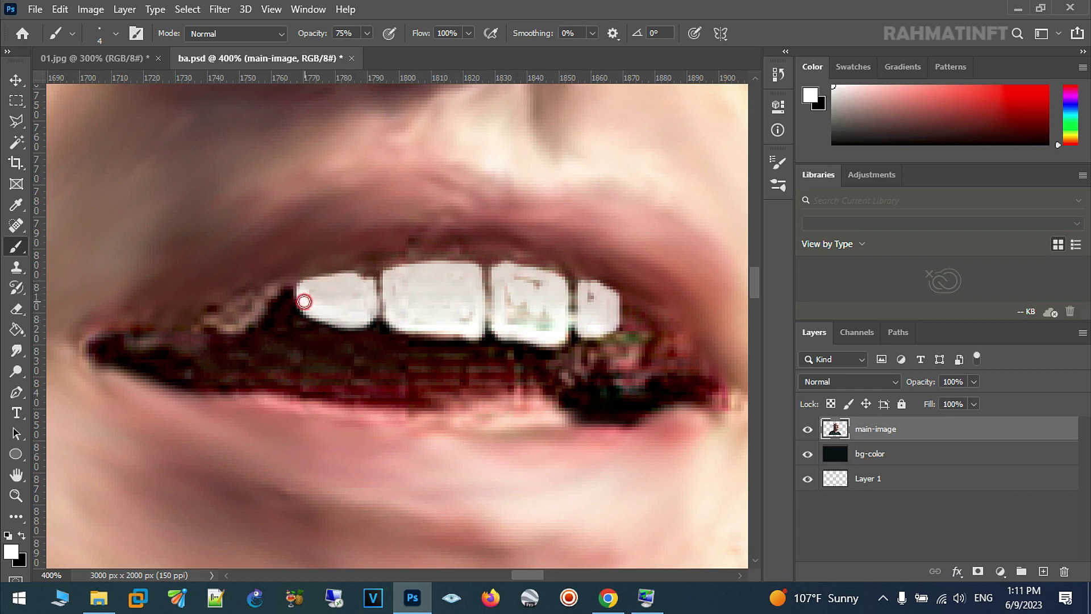
pyautogui.moveTo(277, 293)
pyautogui.mouseDown()
pyautogui.moveTo(271, 315)
pyautogui.moveTo(239, 326)
pyautogui.moveTo(213, 319)
pyautogui.moveTo(256, 294)
pyautogui.moveTo(215, 313)
pyautogui.moveTo(261, 309)
pyautogui.moveTo(229, 314)
pyautogui.mouseUp()
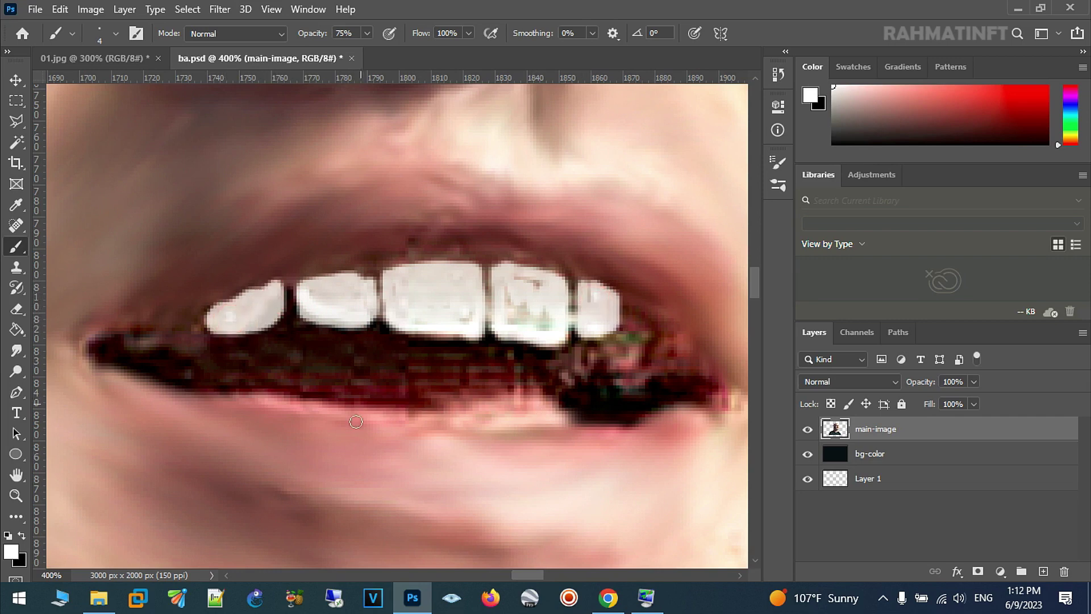
# Step: Zoom in and centre the mouth, then add a new empty layer above main-image
pyautogui.click(16, 495)
pyautogui.keyDown('alt'); pyautogui.click(352, 377); pyautogui.keyUp('alt')
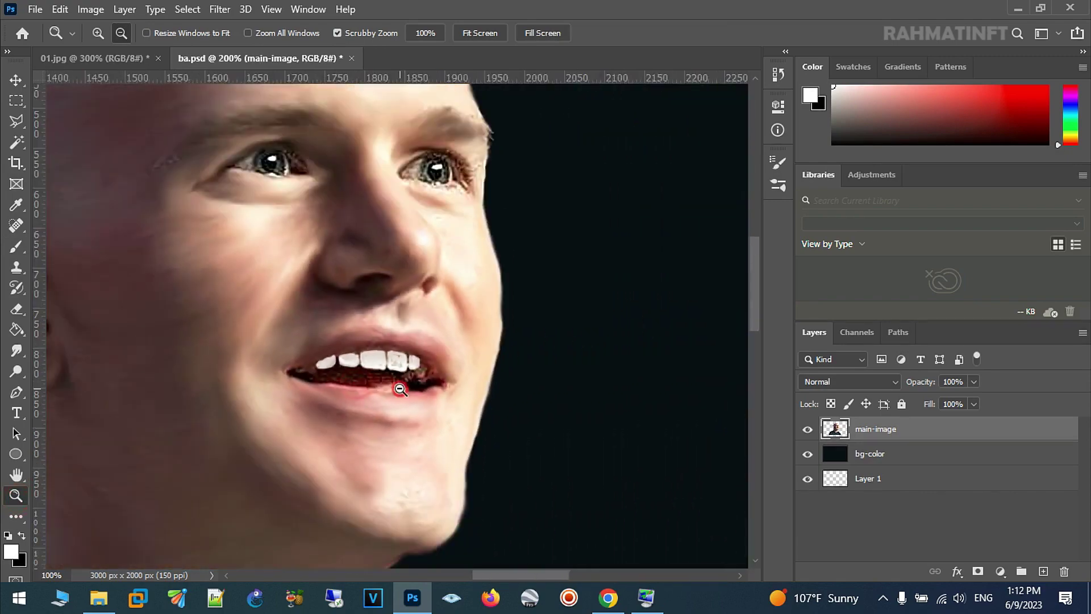
pyautogui.keyDown('alt'); pyautogui.click(401, 386); pyautogui.keyUp('alt')
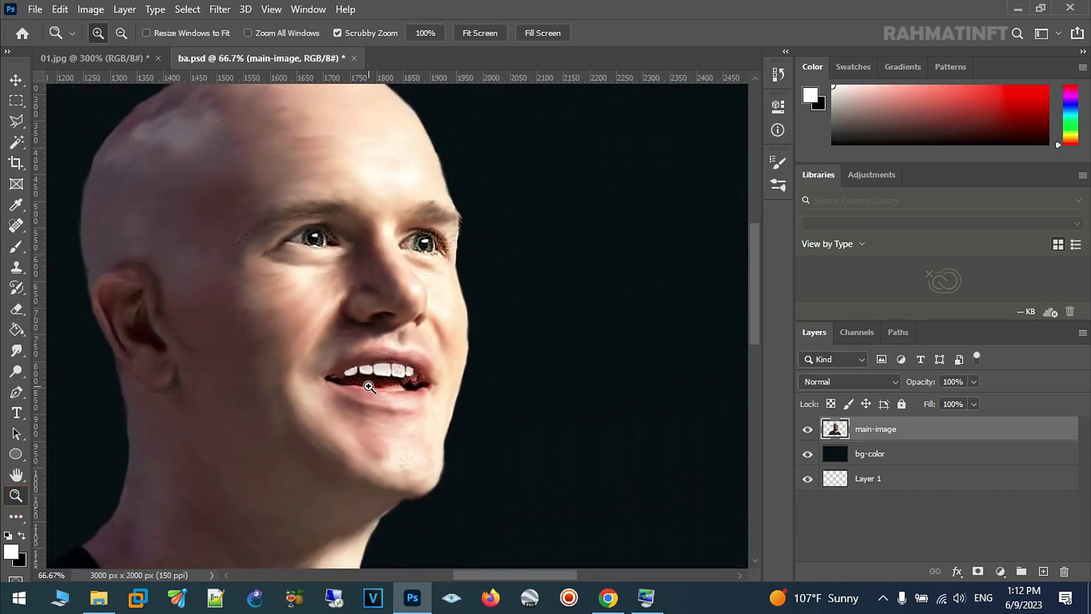
pyautogui.click(422, 341)
pyautogui.moveTo(424, 361); pyautogui.dragTo(594, 334)
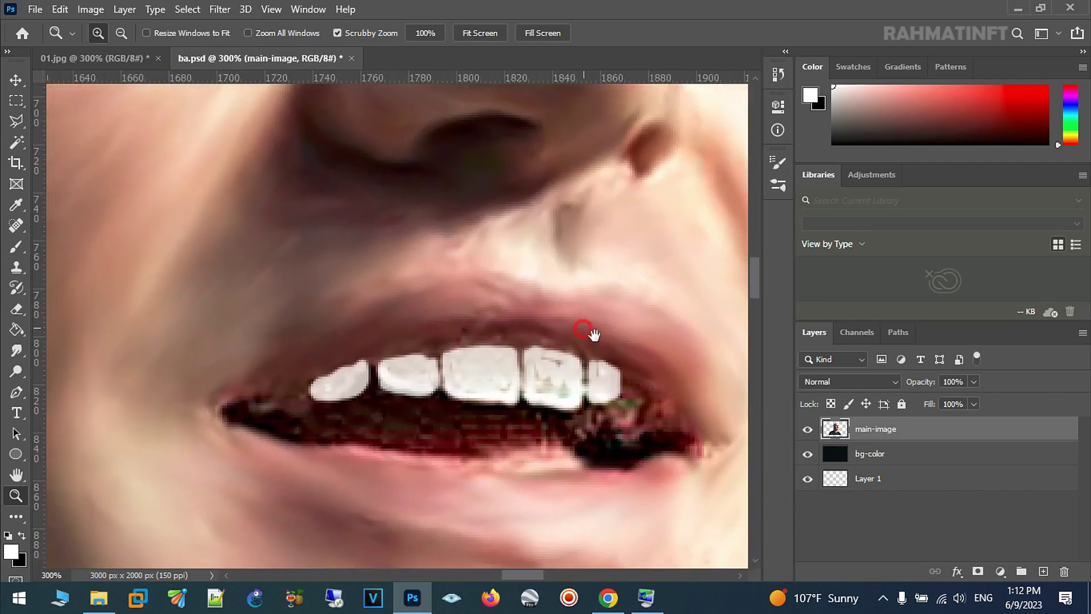
pyautogui.click(1043, 571)
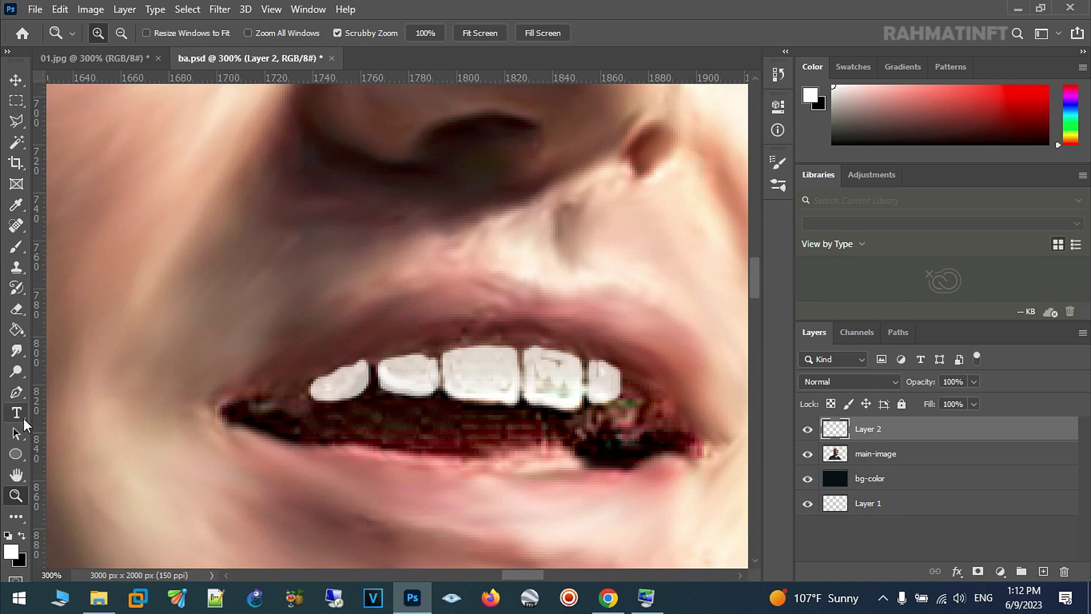
# Step: With the Pen tool, trace the upper lip outline from the right corner to the left
pyautogui.click(16, 393)
pyautogui.moveTo(720, 410); pyautogui.dragTo(712, 386)
pyautogui.click(710, 372)
pyautogui.click(696, 343)
pyautogui.click(680, 322)
pyautogui.click(649, 302)
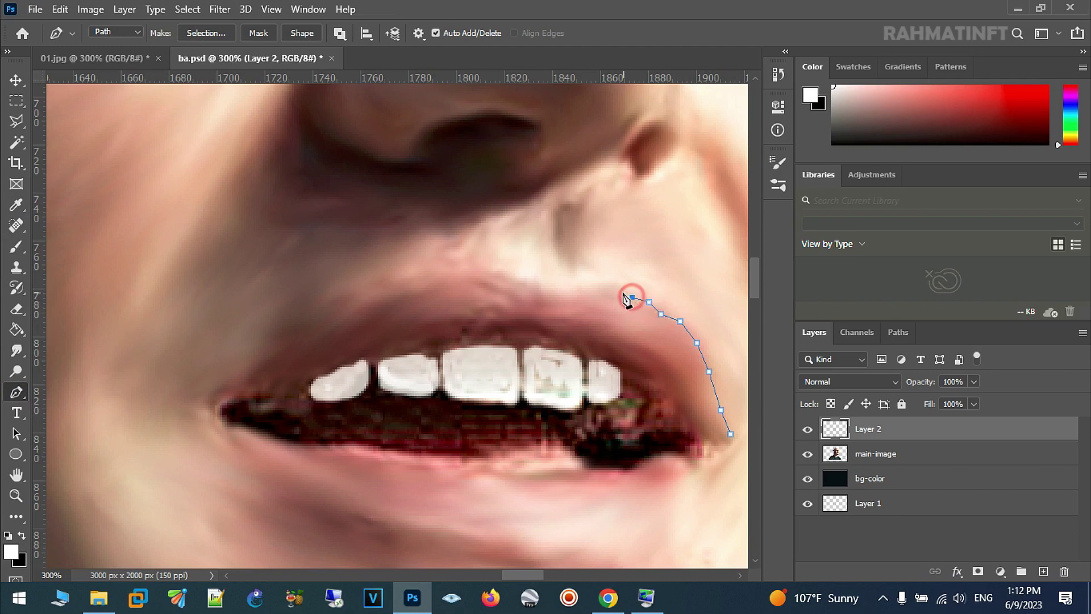
pyautogui.click(623, 292)
pyautogui.click(590, 294)
pyautogui.click(555, 295)
pyautogui.click(517, 278)
pyautogui.click(486, 271)
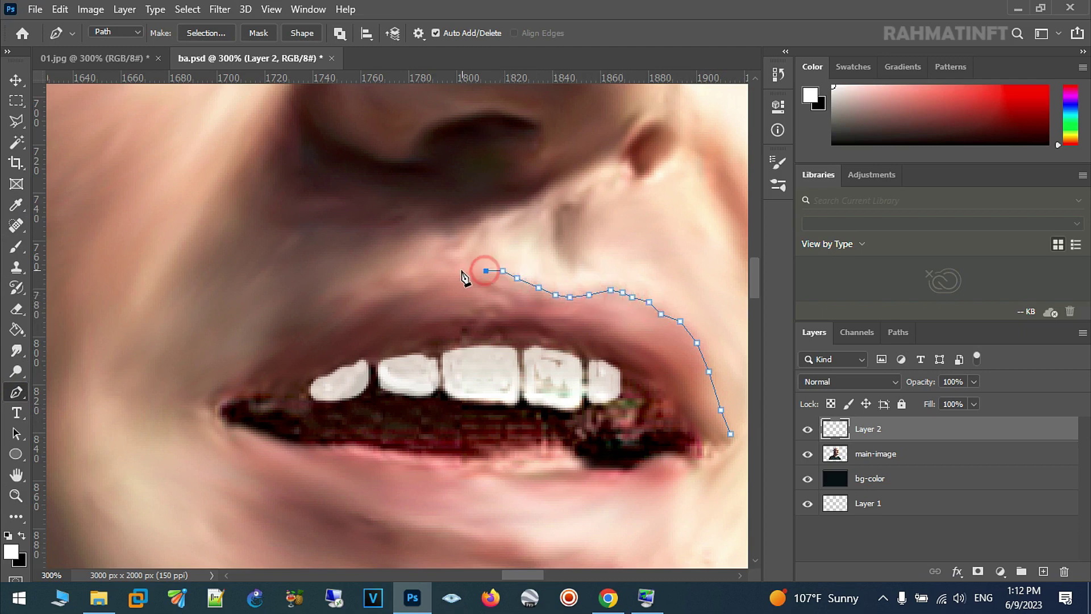
pyautogui.click(424, 282)
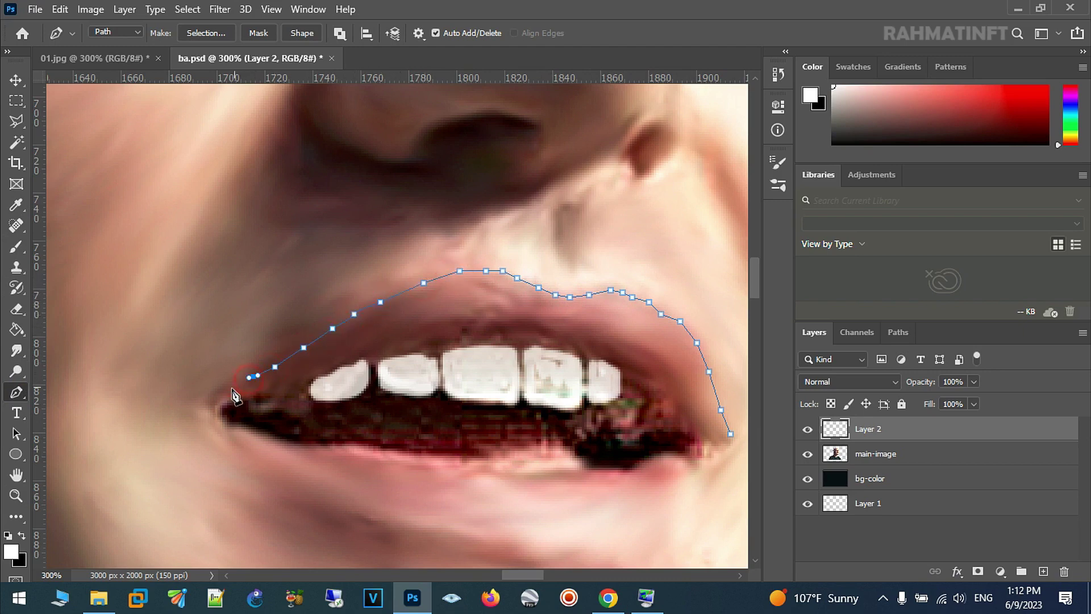
# Step: Continue the path from the left lip corner along the bottom of the lower lip
pyautogui.moveTo(212, 422); pyautogui.dragTo(188, 352)
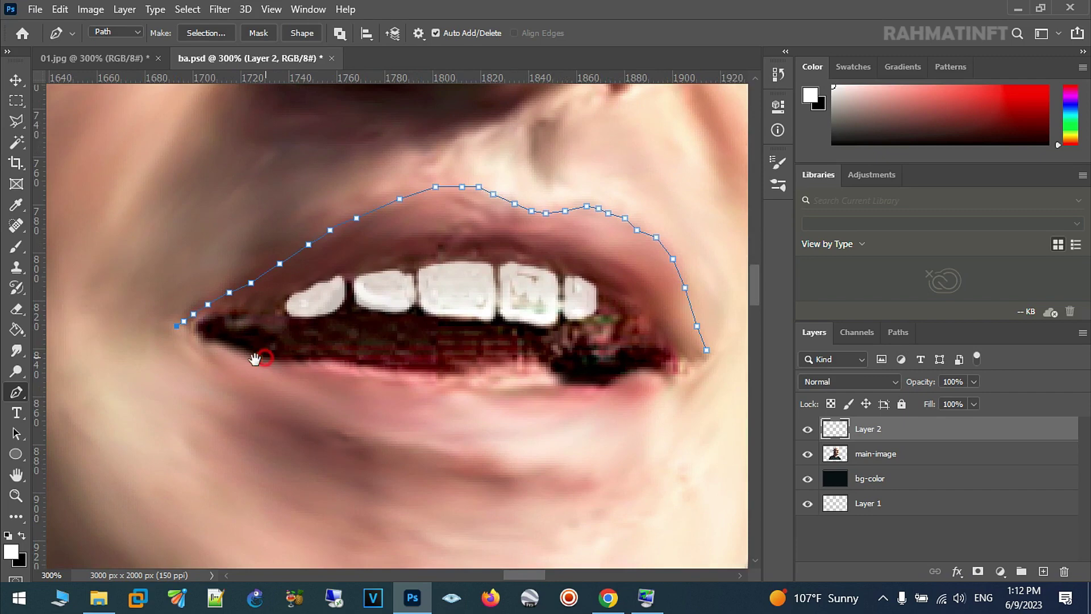
pyautogui.click(180, 343)
pyautogui.click(169, 333)
pyautogui.click(203, 360)
pyautogui.click(220, 379)
pyautogui.click(239, 402)
pyautogui.click(261, 420)
pyautogui.click(416, 474)
pyautogui.click(486, 481)
pyautogui.click(520, 479)
pyautogui.click(558, 478)
# Step: Carry the path up the lower lip and around the right lip corner
pyautogui.click(589, 470)
pyautogui.click(640, 442)
pyautogui.click(663, 415)
pyautogui.click(690, 381)
pyautogui.click(706, 359)
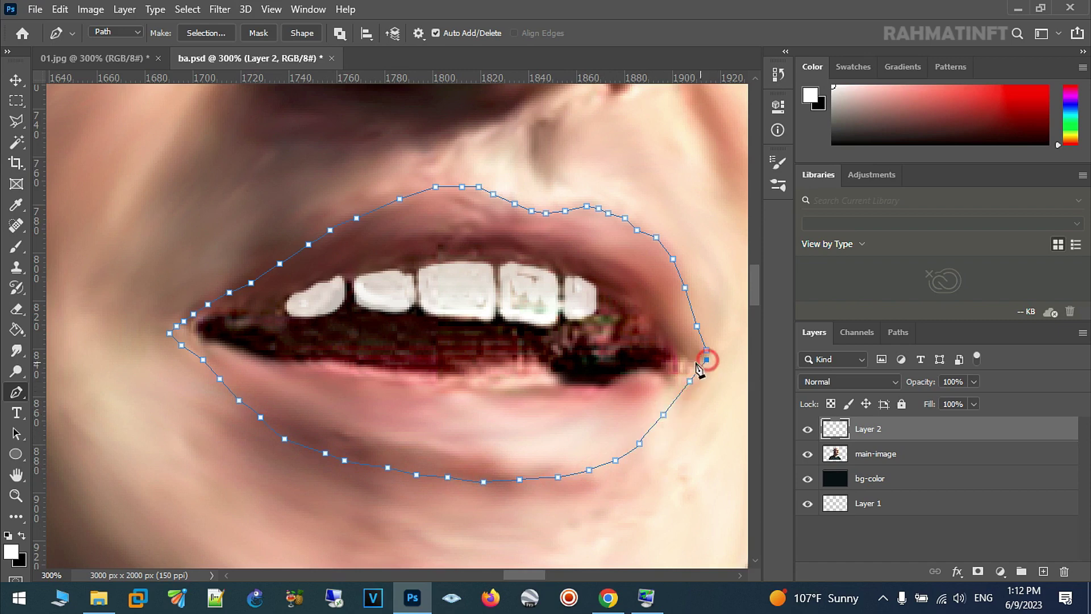
pyautogui.click(684, 367)
pyautogui.click(658, 370)
# Step: Trace the inner edge of the lower lip leftward around the left mouth corner
pyautogui.click(628, 376)
pyautogui.click(611, 381)
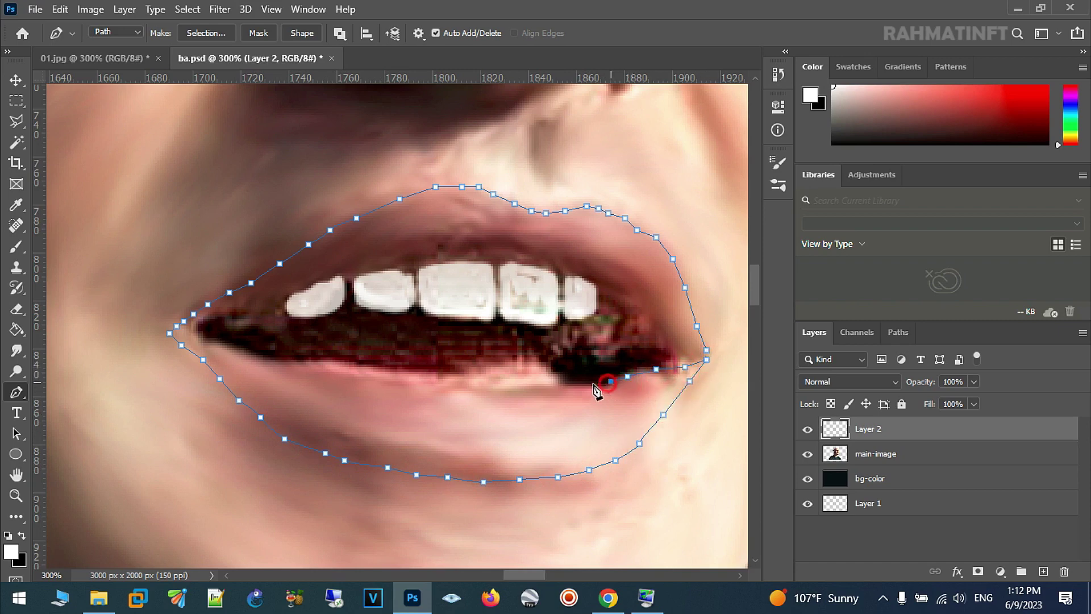
pyautogui.click(548, 388)
pyautogui.click(509, 391)
pyautogui.click(443, 384)
pyautogui.click(402, 376)
pyautogui.moveTo(358, 368); pyautogui.dragTo(345, 368)
pyautogui.click(342, 363)
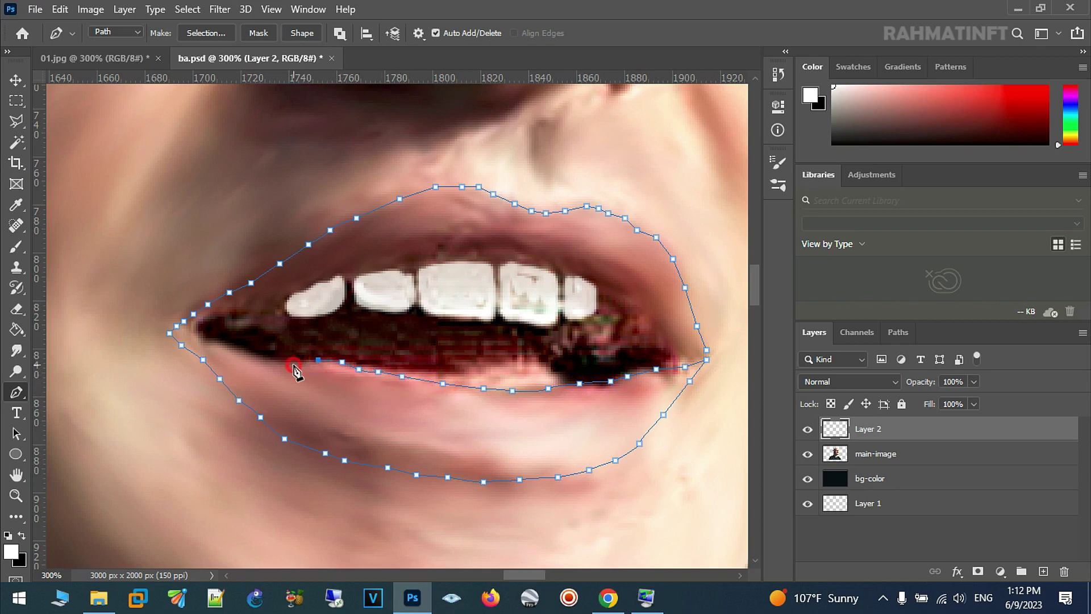
pyautogui.click(275, 360)
pyautogui.click(234, 348)
pyautogui.click(200, 338)
pyautogui.click(212, 319)
pyautogui.click(249, 314)
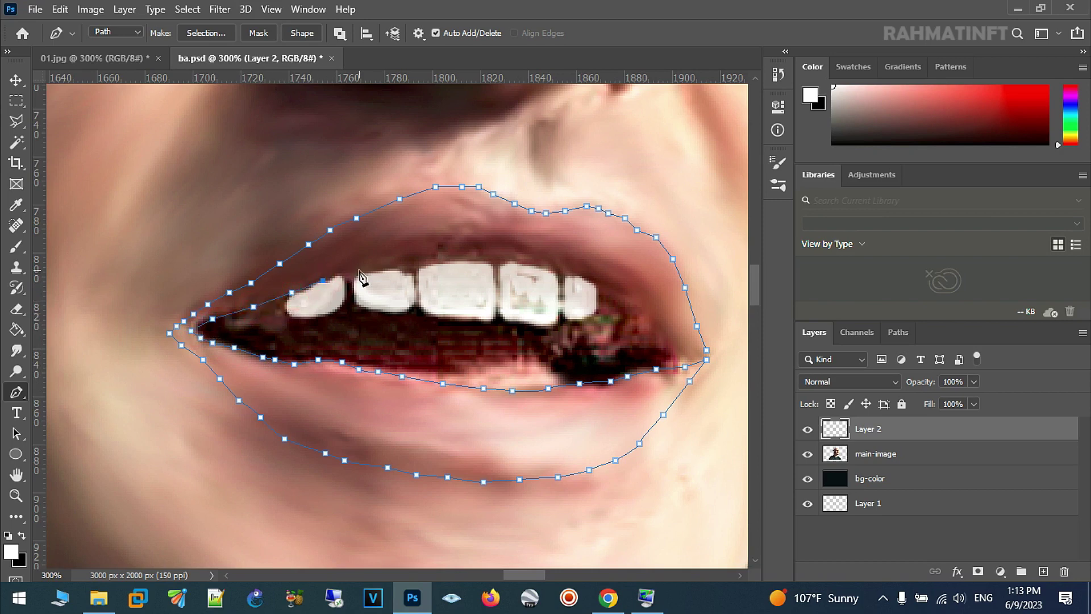
# Step: Trace the inner upper lip edge, close the path, and open Make Selection at 0-pixel feather
pyautogui.click(430, 254)
pyautogui.click(472, 249)
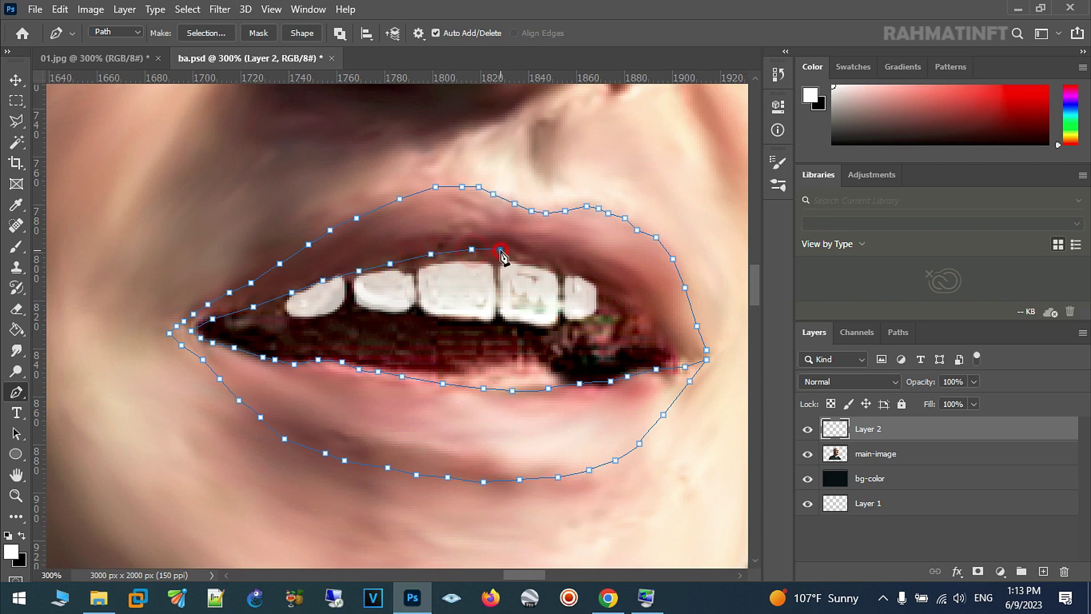
pyautogui.click(611, 285)
pyautogui.click(682, 349)
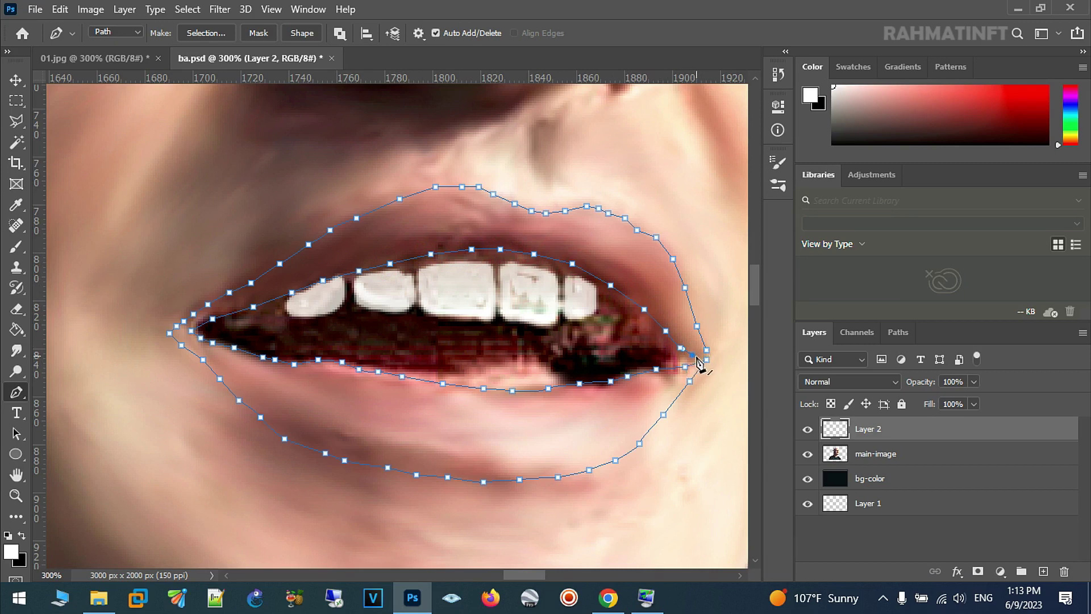
pyautogui.rightClick(704, 357)
# Step: Turn the lip path into a selection with 0 px feather and set the foreground colour to red
pyautogui.click(779, 295)
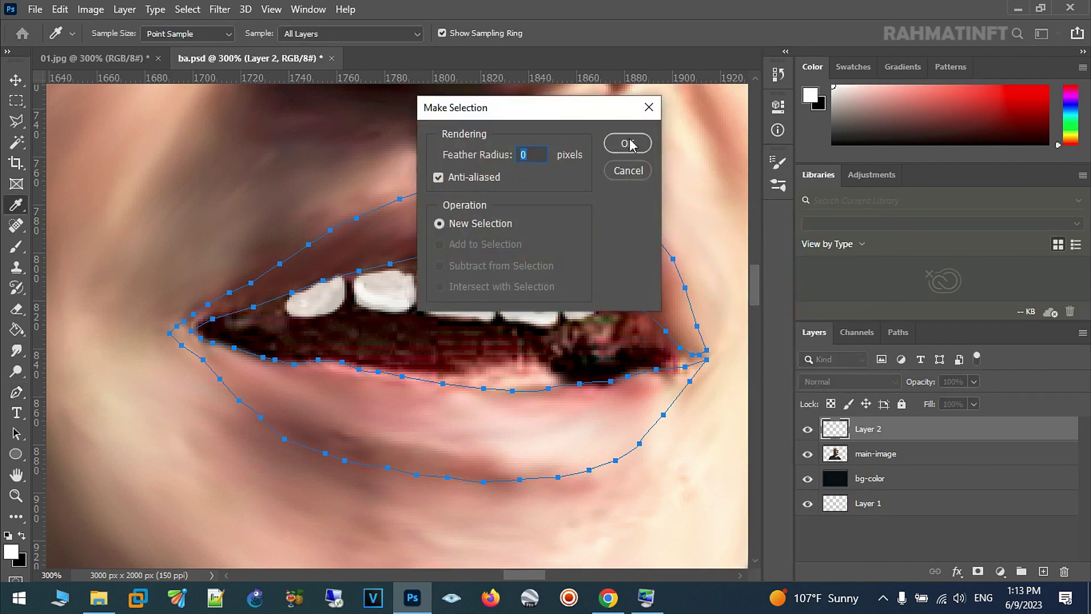
pyautogui.click(628, 143)
pyautogui.click(11, 551)
pyautogui.click(763, 286)
pyautogui.click(905, 265)
# Step: Paint red over the selected lips with a 100 px brush at 100% opacity
pyautogui.click(25, 251)
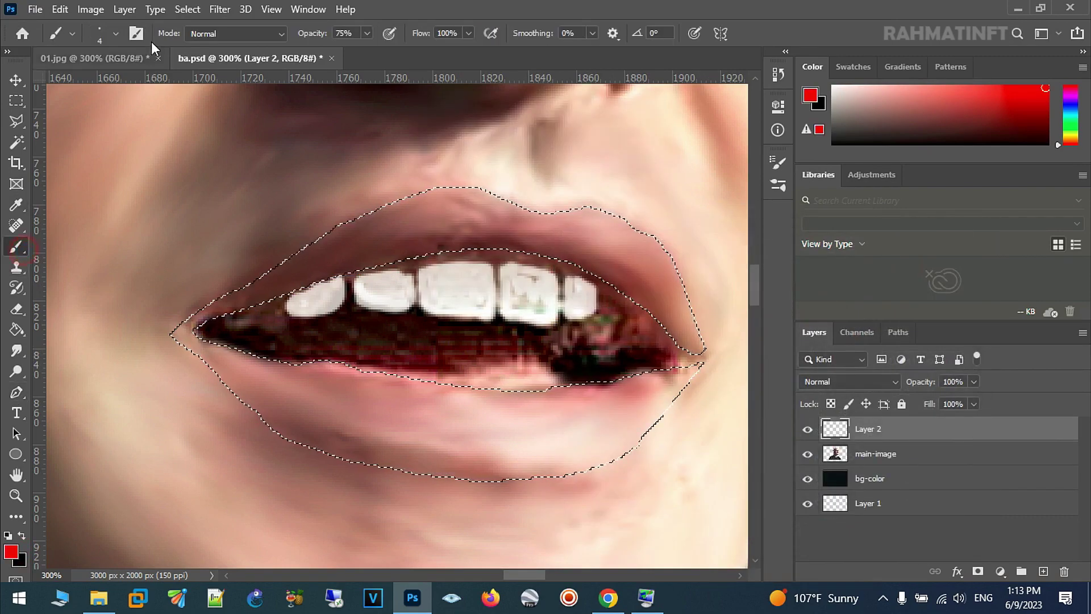
pyautogui.click(114, 33)
pyautogui.moveTo(91, 85); pyautogui.dragTo(130, 85)
pyautogui.click(318, 59)
pyautogui.click(367, 33)
pyautogui.moveTo(367, 52); pyautogui.dragTo(385, 51)
pyautogui.moveTo(365, 183)
pyautogui.mouseDown()
pyautogui.moveTo(512, 244)
pyautogui.moveTo(268, 414)
pyautogui.moveTo(630, 367)
pyautogui.mouseUp()
# Step: Blend Layer 2 in Overlay mode and deselect the lip area
pyautogui.click(849, 382)
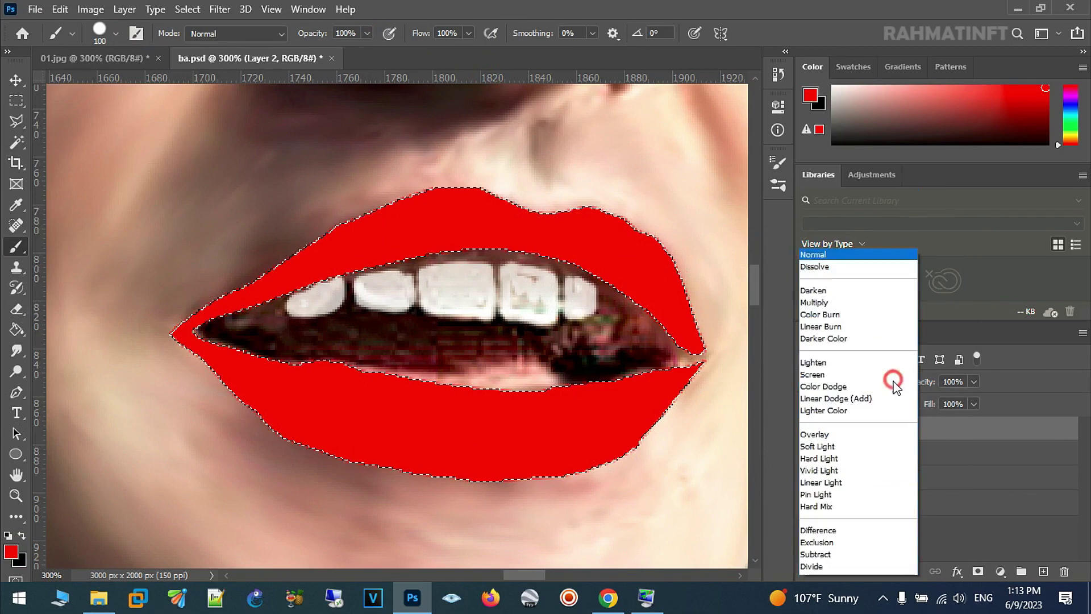
pyautogui.click(878, 376)
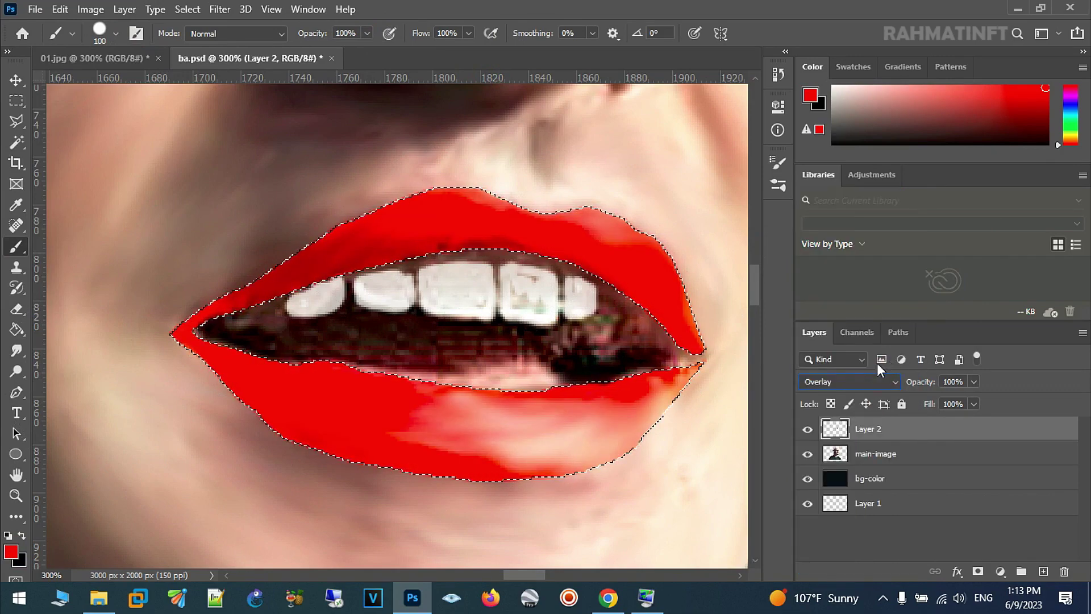
pyautogui.click(15, 80)
pyautogui.hotkey('ctrl', 'd')
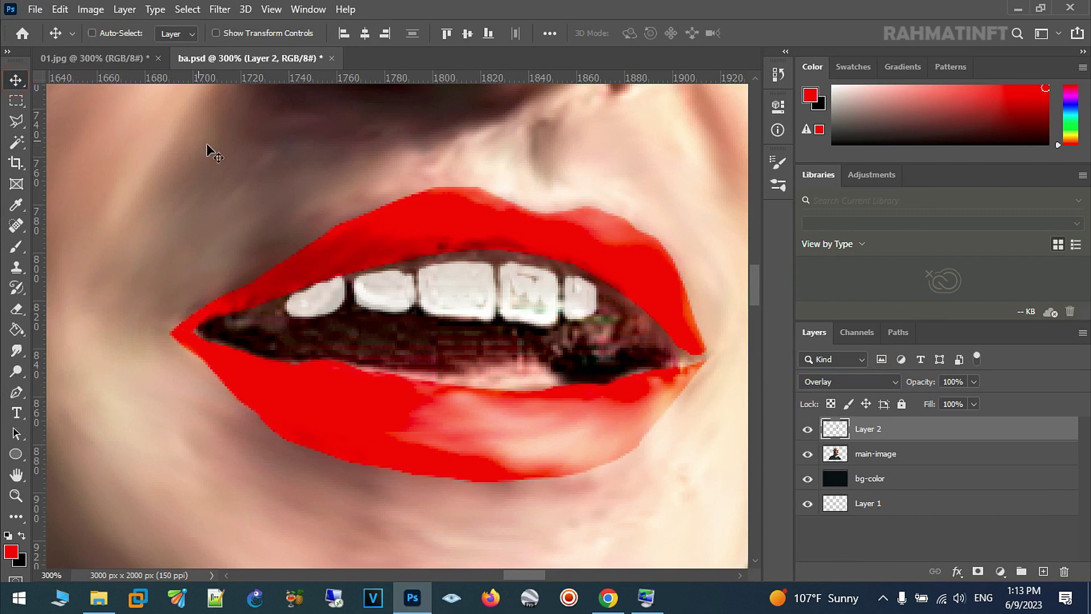
# Step: Try Layer 2 opacity at 55% and 35%, settling on 20%
pyautogui.click(898, 370)
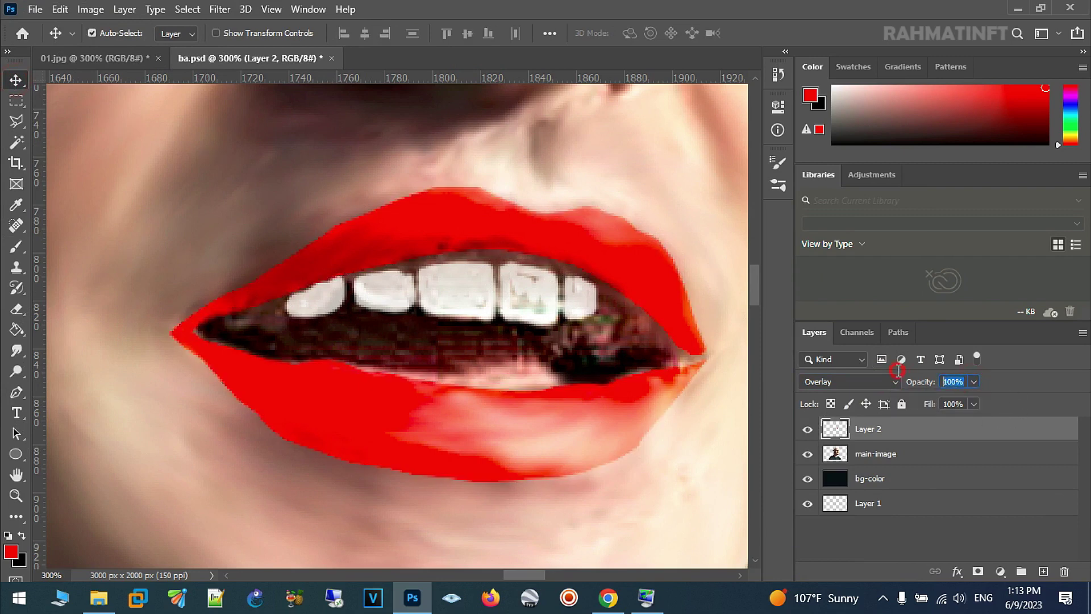
pyautogui.write('55')
pyautogui.press('Return')
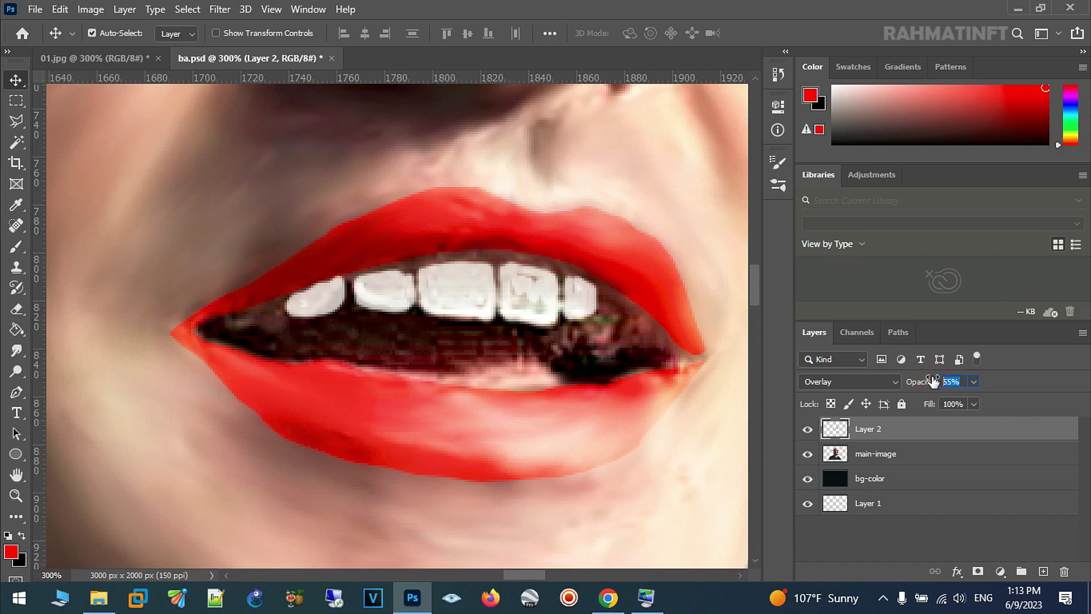
pyautogui.write('35')
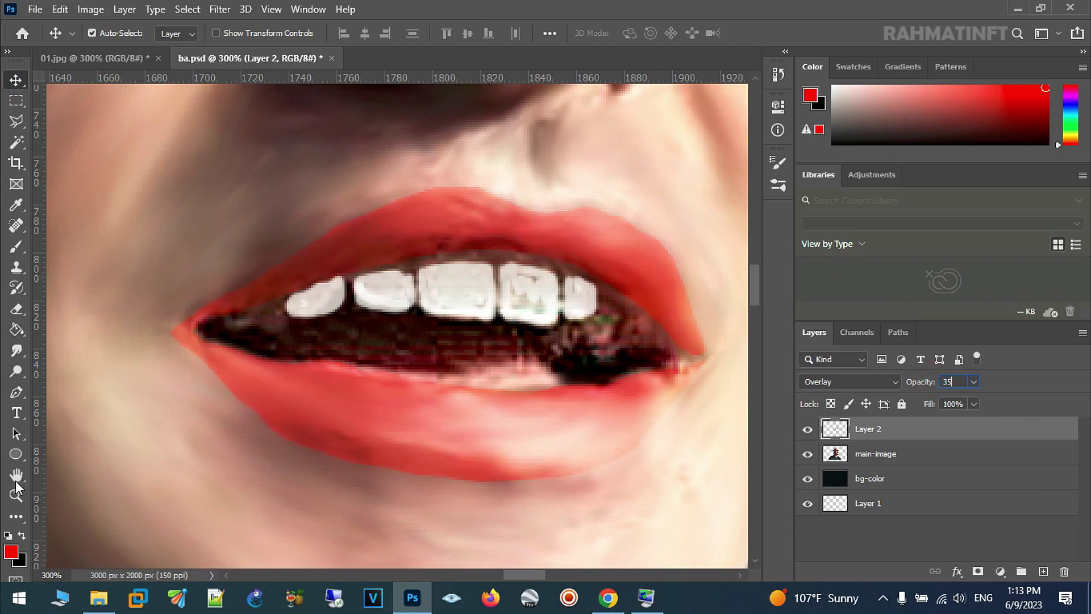
pyautogui.keyDown('alt'); pyautogui.click(271, 436); pyautogui.keyUp('alt')
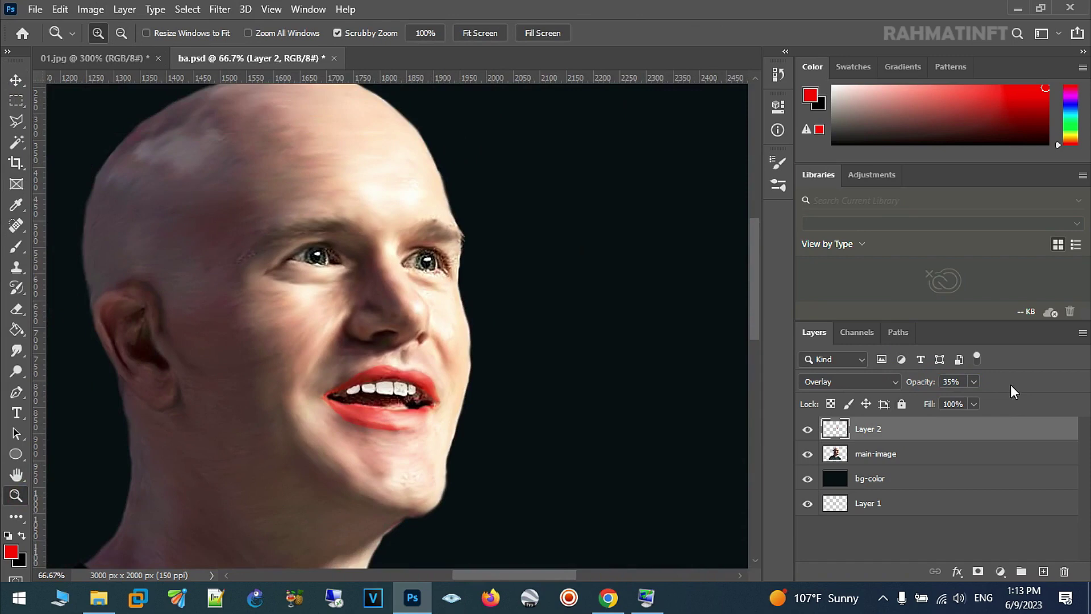
pyautogui.write('20')
pyautogui.press('Return')
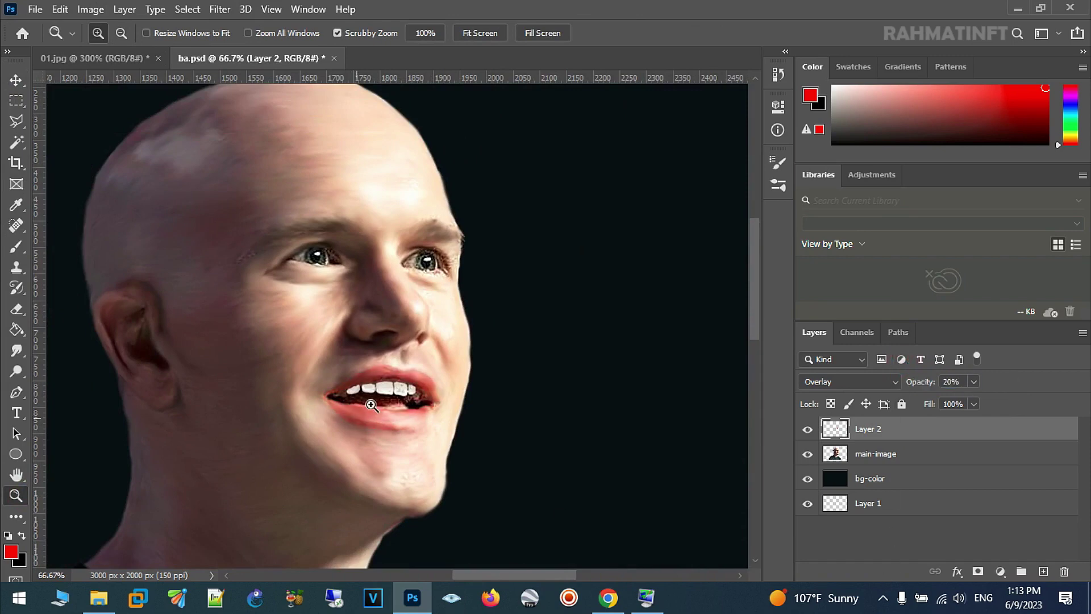
# Step: Zoom in on the lips and select both Layer 2 and the main-image layer
pyautogui.click(361, 415)
pyautogui.click(407, 405)
pyautogui.click(410, 409)
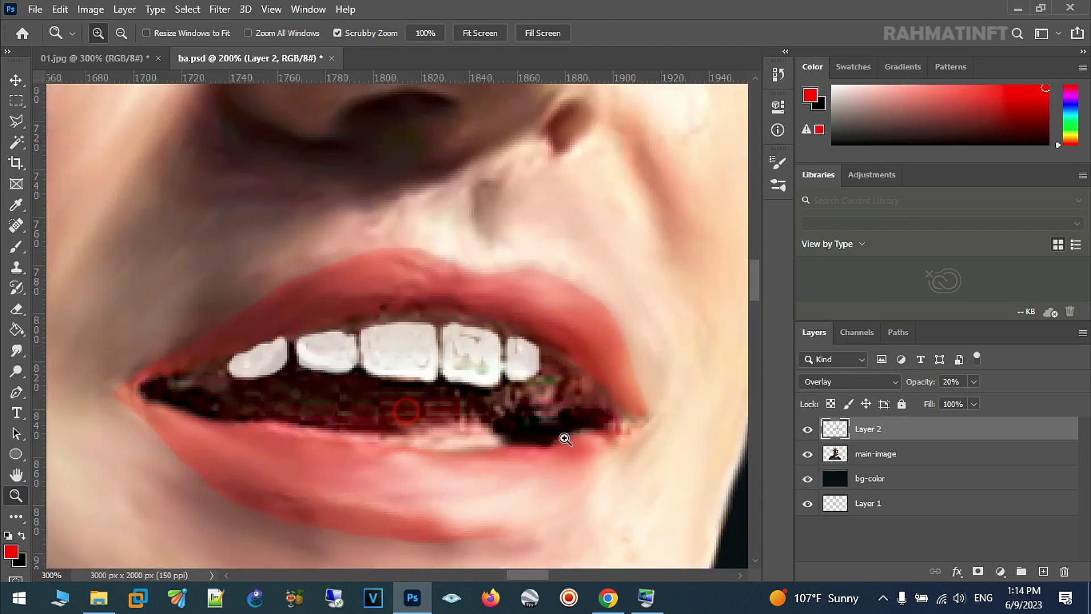
pyautogui.keyDown('ctrl'); pyautogui.click(879, 454); pyautogui.keyUp('ctrl')
pyautogui.rightClick(882, 452)
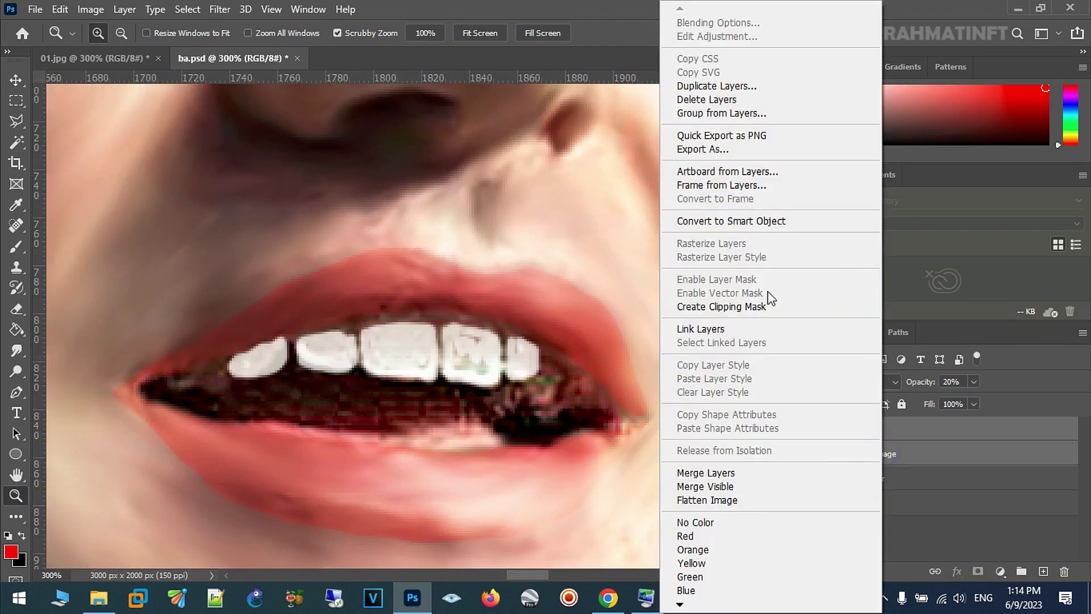
# Step: Merge the red lip layer into main-image and set up a 12 px Smudge brush
pyautogui.click(736, 473)
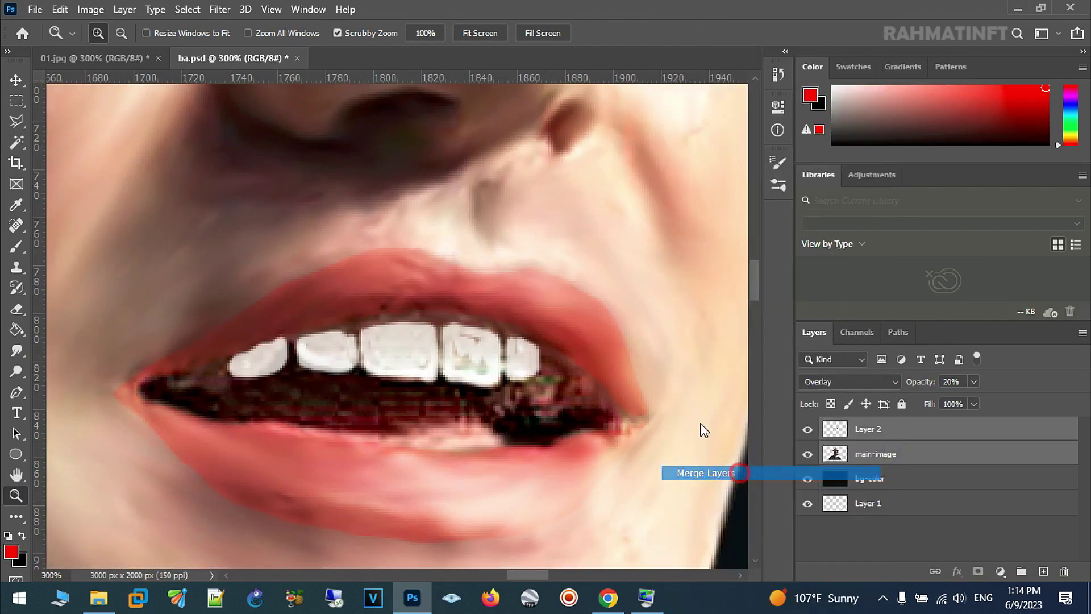
pyautogui.click(16, 350)
pyautogui.click(117, 34)
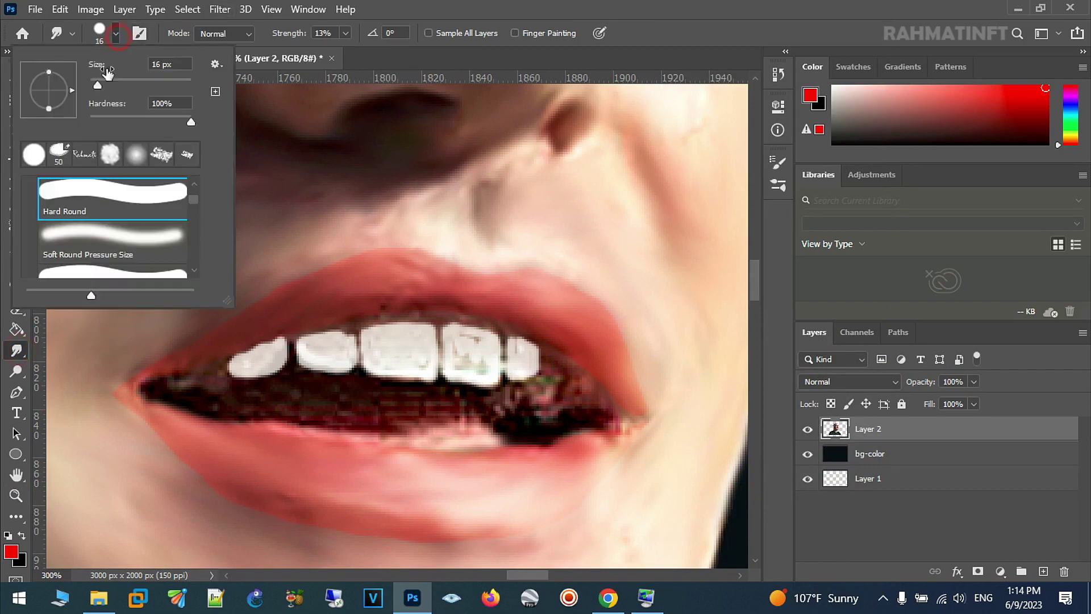
pyautogui.write('12')
pyautogui.press('Return')
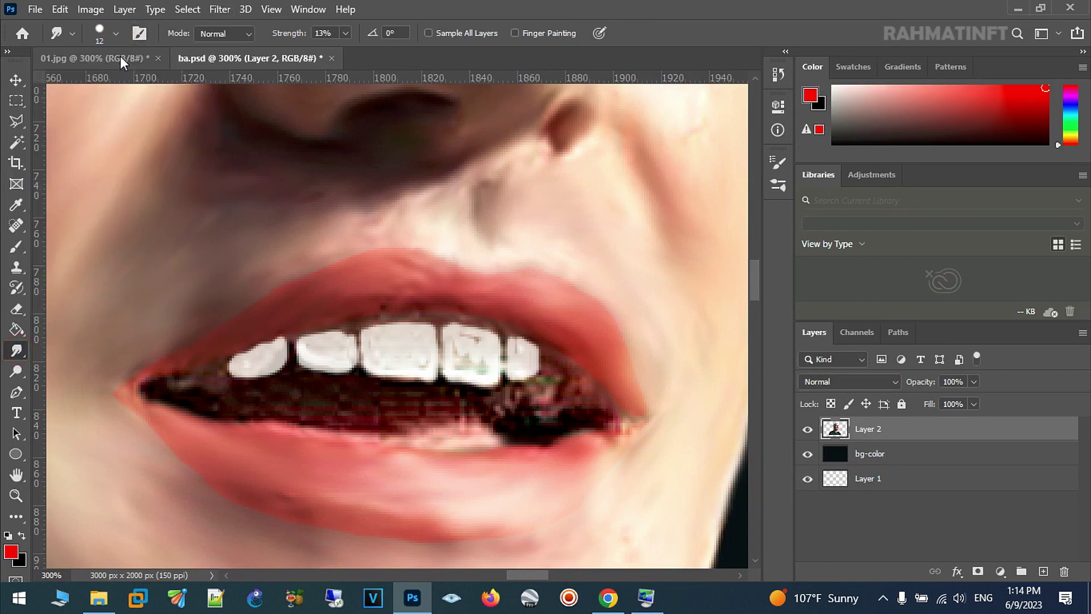
# Step: Smudge along the lower lip edges and the dark mouth interior under the teeth
pyautogui.moveTo(127, 394); pyautogui.dragTo(189, 451)
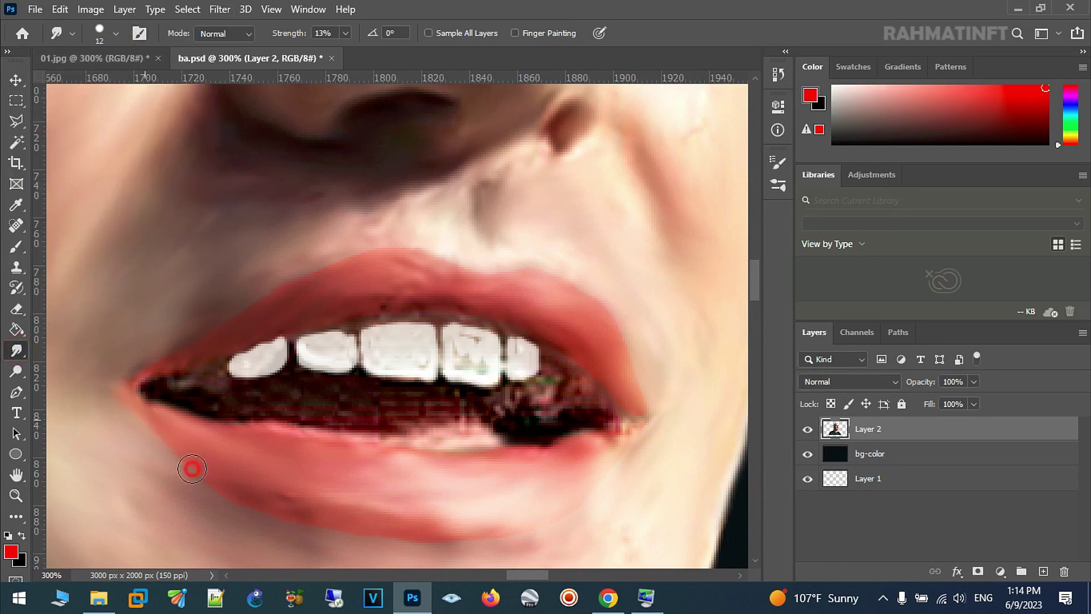
pyautogui.moveTo(189, 450); pyautogui.dragTo(222, 479)
pyautogui.moveTo(369, 534)
pyautogui.mouseDown()
pyautogui.moveTo(511, 522)
pyautogui.moveTo(590, 475)
pyautogui.moveTo(625, 448)
pyautogui.moveTo(621, 360)
pyautogui.moveTo(653, 404)
pyautogui.moveTo(591, 304)
pyautogui.moveTo(506, 272)
pyautogui.moveTo(328, 263)
pyautogui.mouseUp()
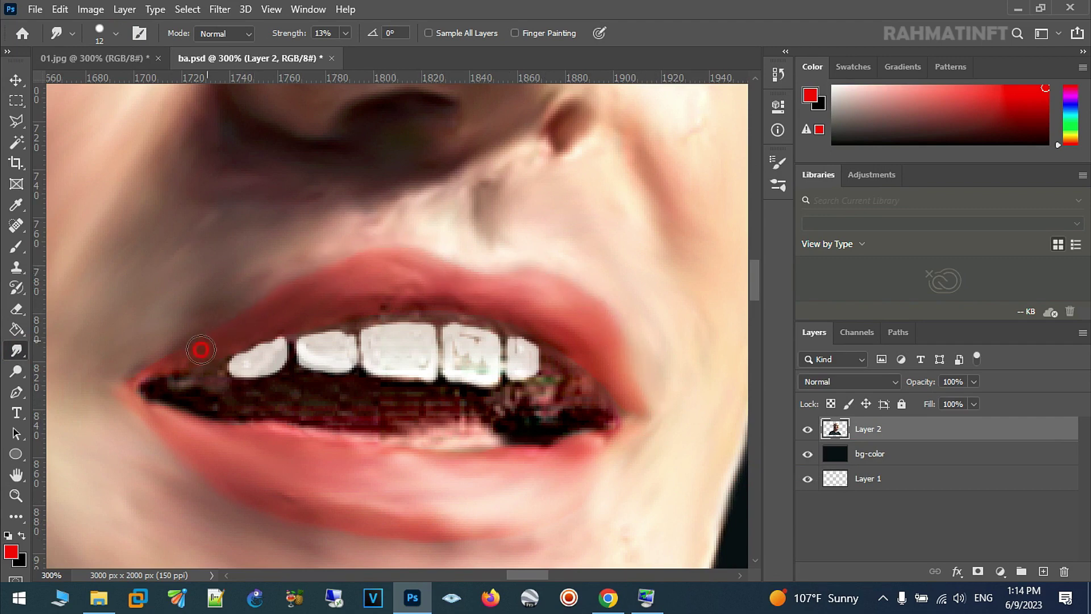
pyautogui.moveTo(198, 381)
pyautogui.mouseDown()
pyautogui.moveTo(226, 402)
pyautogui.moveTo(207, 398)
pyautogui.moveTo(336, 402)
pyautogui.moveTo(317, 385)
pyautogui.moveTo(514, 409)
pyautogui.moveTo(519, 427)
pyautogui.moveTo(531, 400)
pyautogui.moveTo(609, 407)
pyautogui.moveTo(604, 422)
pyautogui.moveTo(556, 446)
pyautogui.moveTo(534, 384)
pyautogui.moveTo(462, 360)
pyautogui.moveTo(518, 354)
pyautogui.moveTo(477, 312)
pyautogui.moveTo(387, 305)
pyautogui.moveTo(288, 319)
pyautogui.moveTo(171, 362)
pyautogui.moveTo(195, 397)
pyautogui.moveTo(313, 391)
pyautogui.moveTo(292, 365)
pyautogui.moveTo(370, 355)
pyautogui.moveTo(390, 404)
pyautogui.moveTo(589, 409)
pyautogui.moveTo(365, 409)
pyautogui.moveTo(438, 402)
pyautogui.moveTo(423, 405)
pyautogui.mouseUp()
pyautogui.moveTo(444, 458)
pyautogui.mouseDown()
pyautogui.moveTo(624, 454)
pyautogui.moveTo(604, 457)
pyautogui.mouseUp()
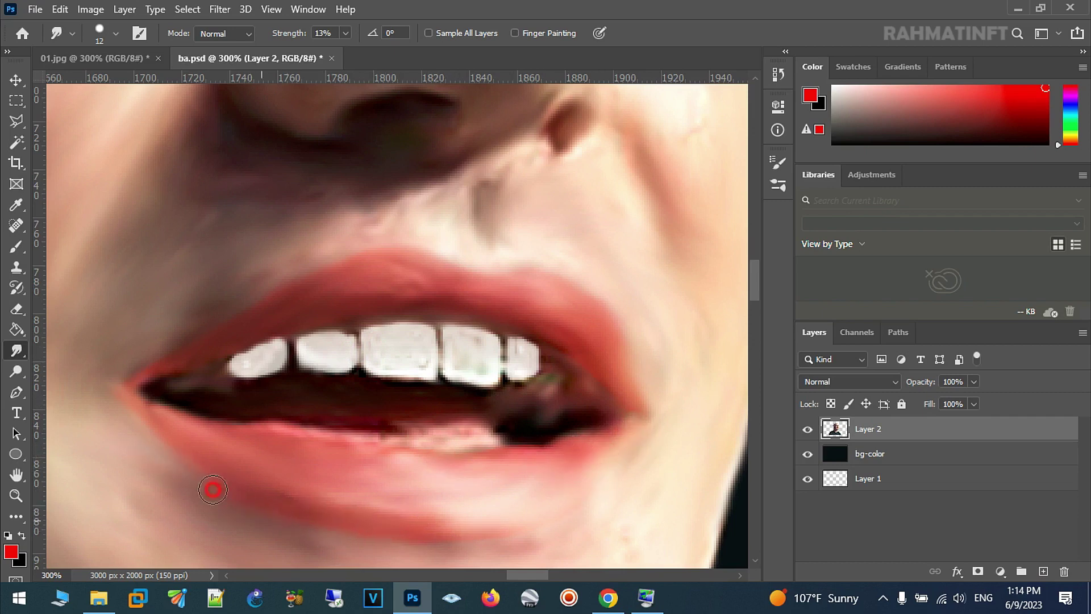
pyautogui.click(16, 496)
pyautogui.keyDown('alt'); pyautogui.click(260, 362); pyautogui.keyUp('alt')
pyautogui.keyDown('alt'); pyautogui.click(261, 362); pyautogui.keyUp('alt')
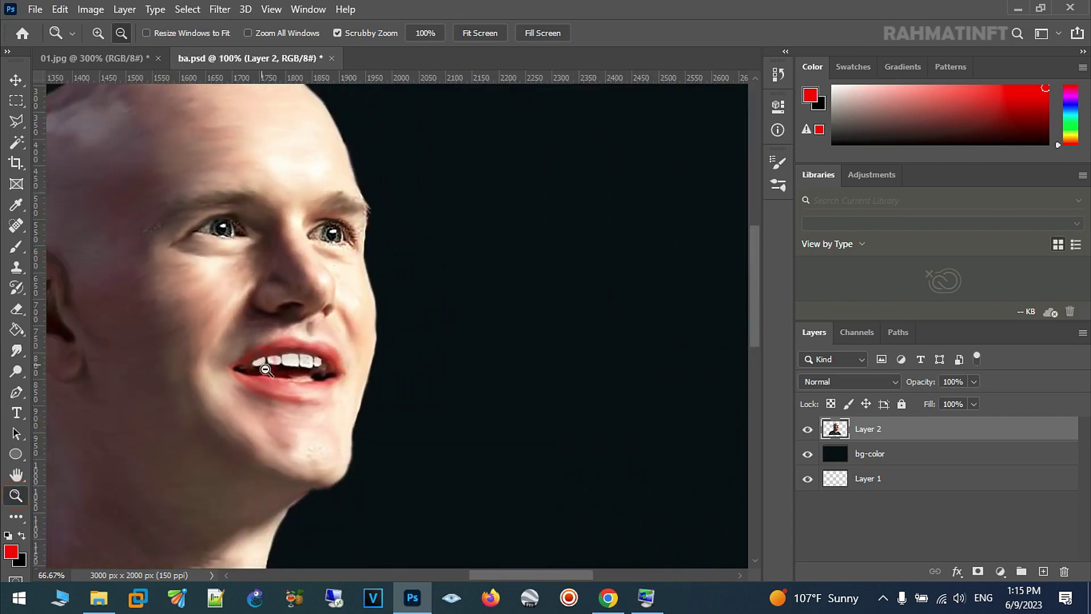
# Step: Zoom in tightly on the left eye and pick a 3 px brush
pyautogui.keyDown('alt'); pyautogui.click(267, 366); pyautogui.keyUp('alt')
pyautogui.moveTo(273, 369); pyautogui.dragTo(458, 331)
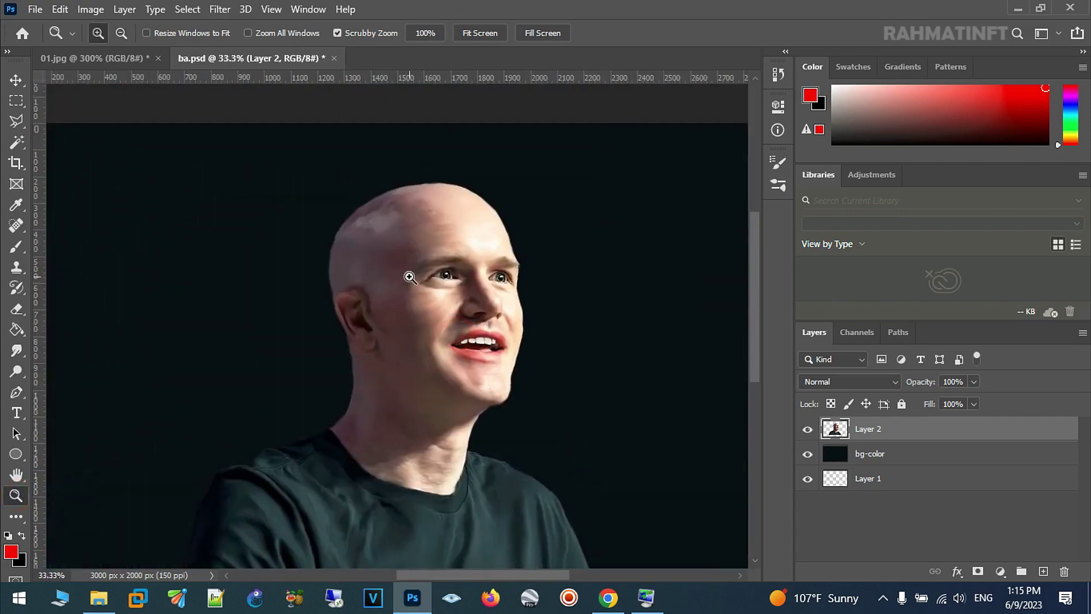
pyautogui.click(456, 279)
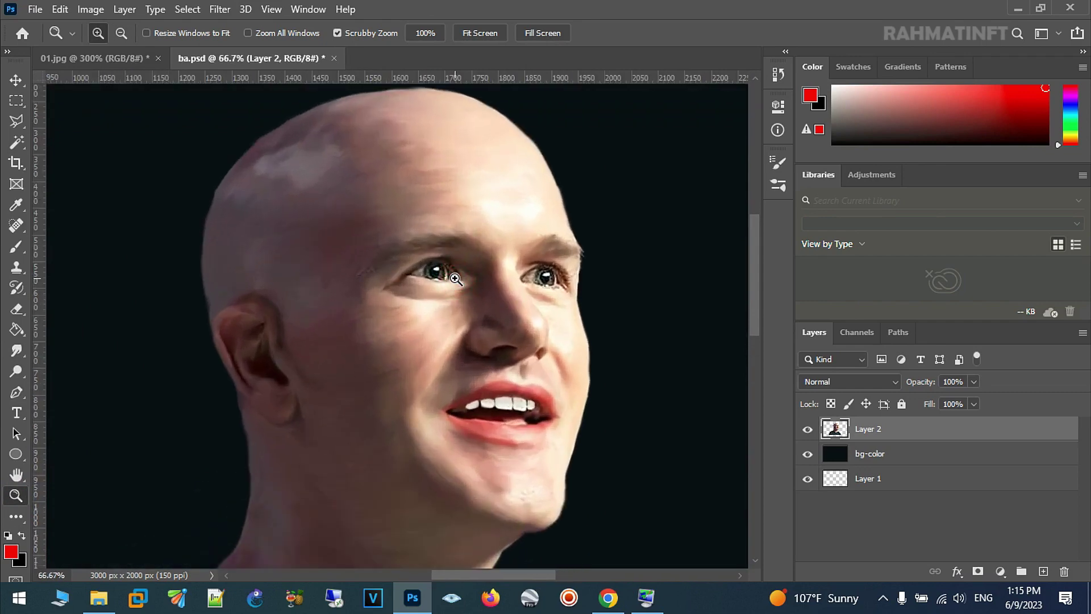
pyautogui.click(454, 279)
pyautogui.click(529, 292)
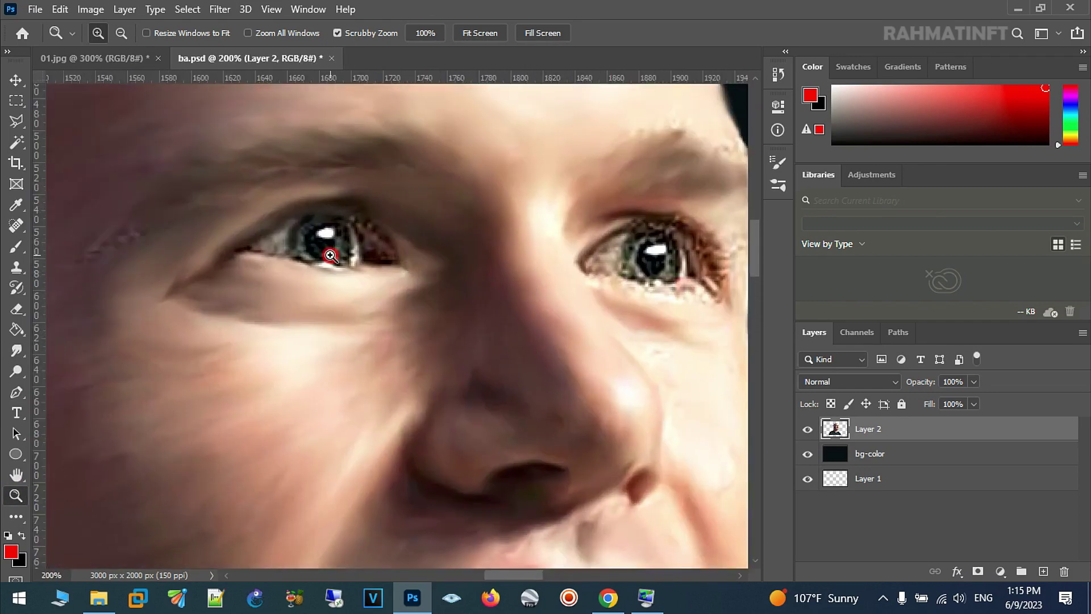
pyautogui.click(330, 256)
pyautogui.click(16, 246)
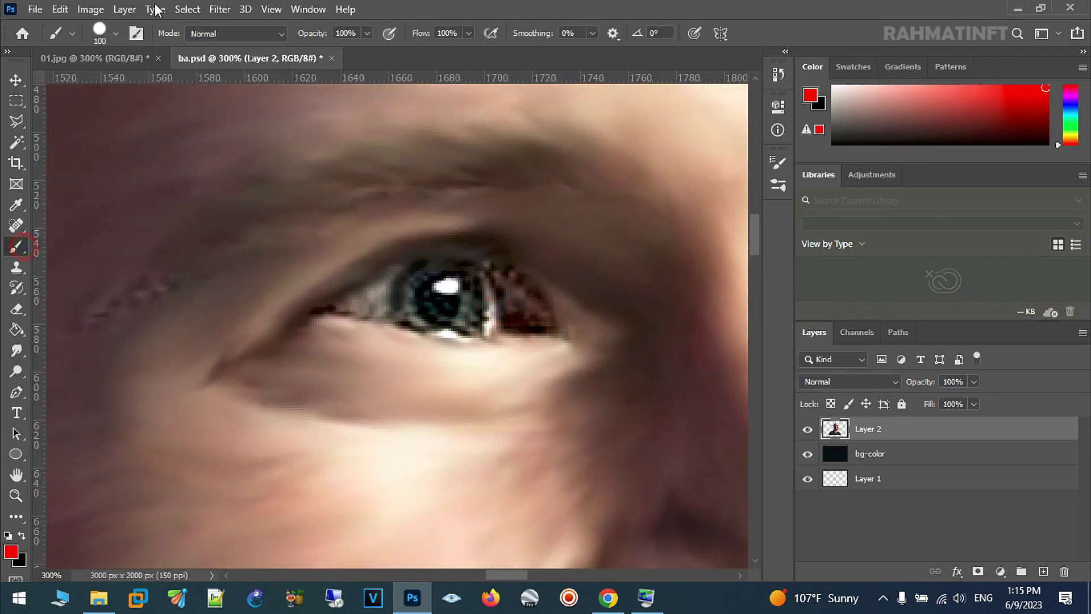
pyautogui.click(98, 30)
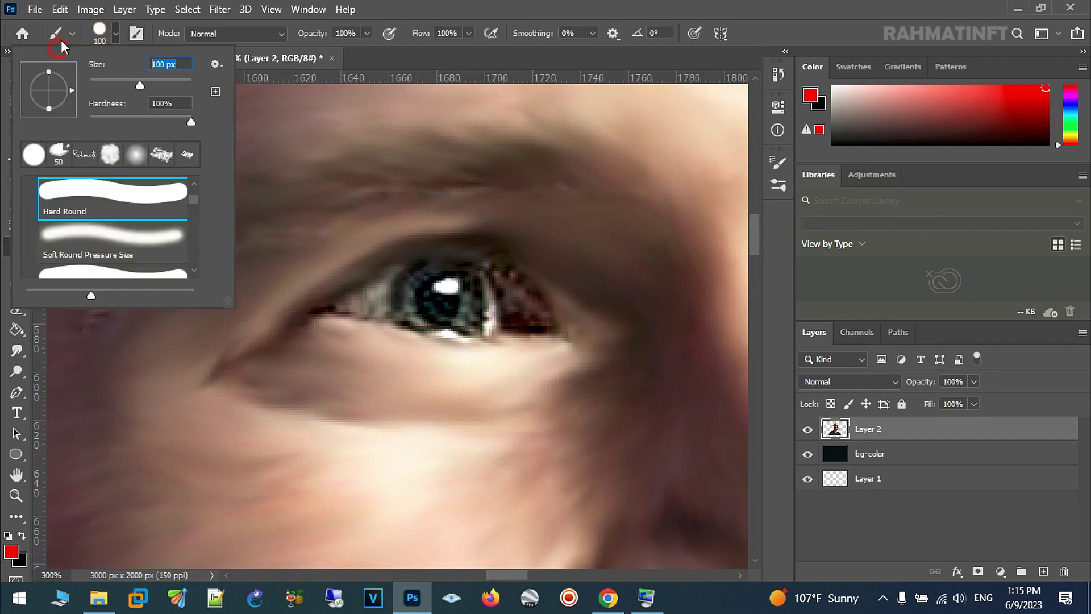
pyautogui.write('3')
pyautogui.press('Return')
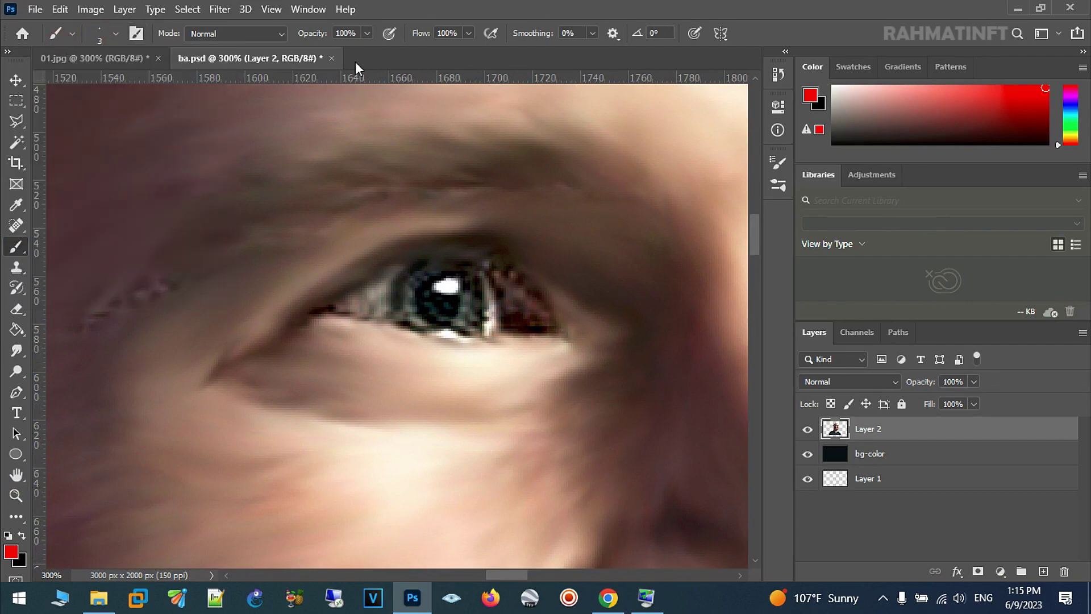
# Step: Make white the paint colour, resize the brush to 5 px, and test a dab on the eye
pyautogui.press('d')
pyautogui.click(21, 535)
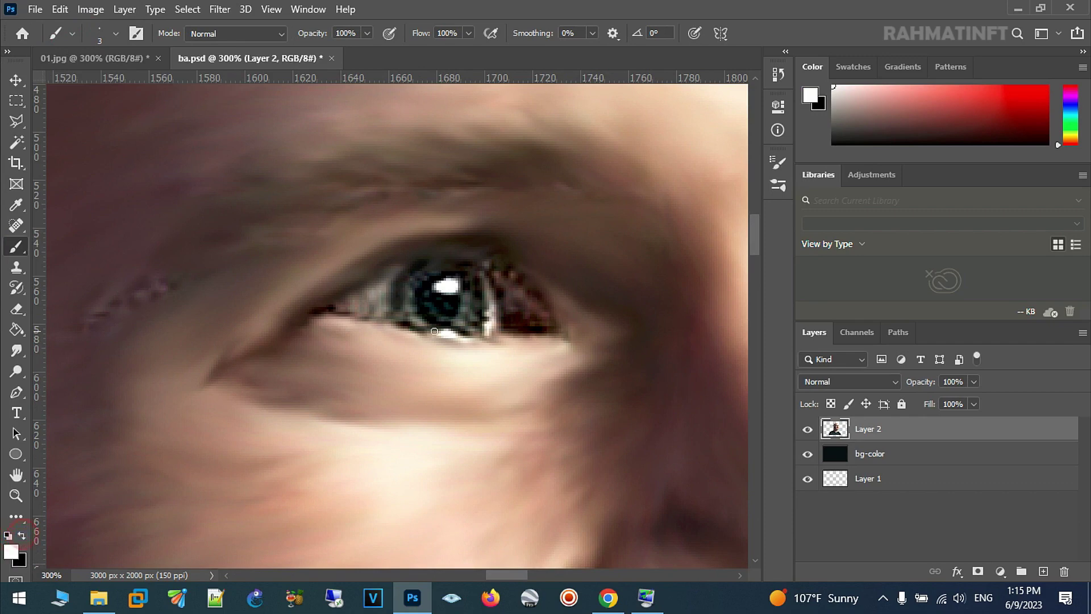
pyautogui.click(104, 35)
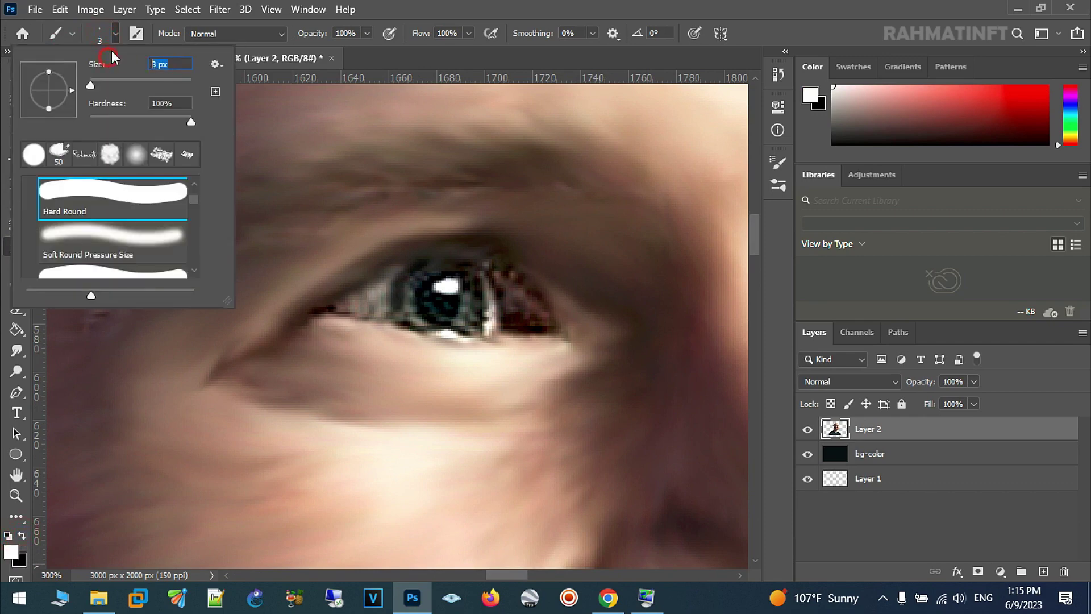
pyautogui.write('5')
pyautogui.press('Return')
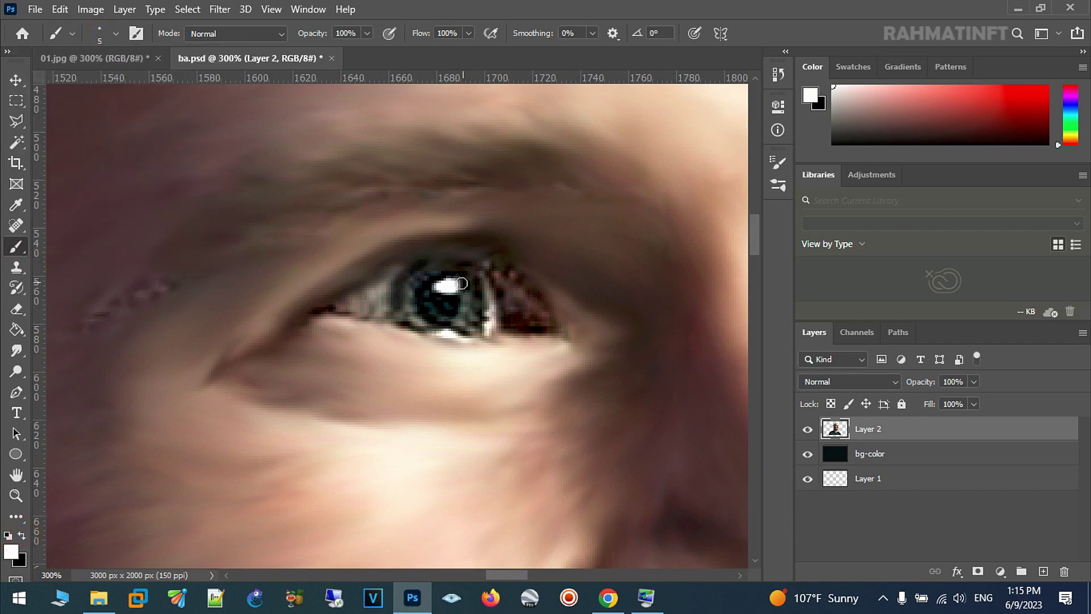
pyautogui.click(449, 286)
# Step: Set the brush to 53% opacity and 4 px, undo a trial stroke, then raise opacity to 71%
pyautogui.click(367, 33)
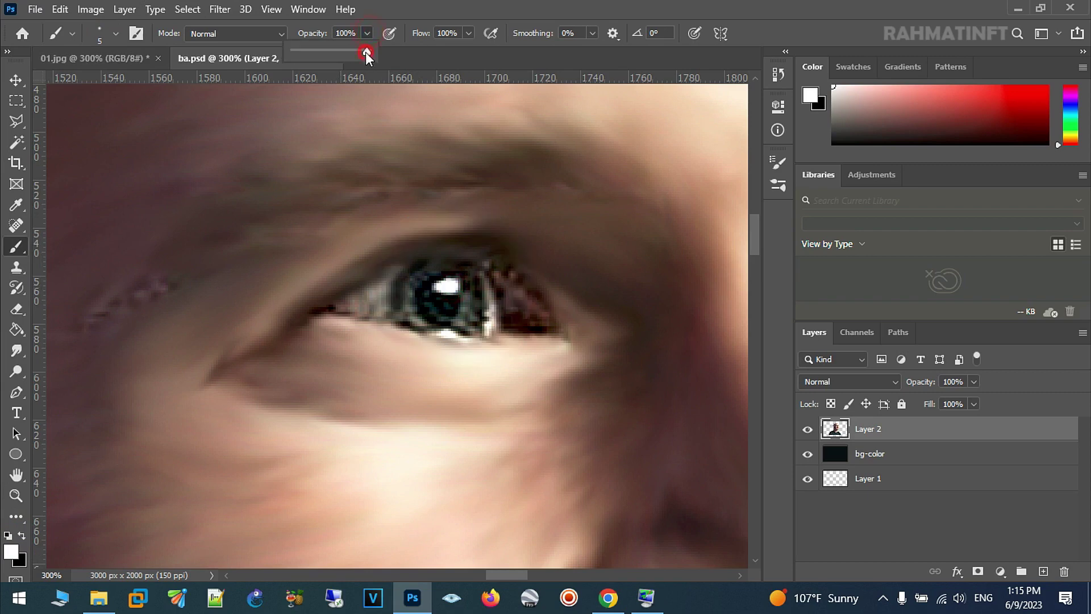
pyautogui.moveTo(335, 59); pyautogui.dragTo(332, 59)
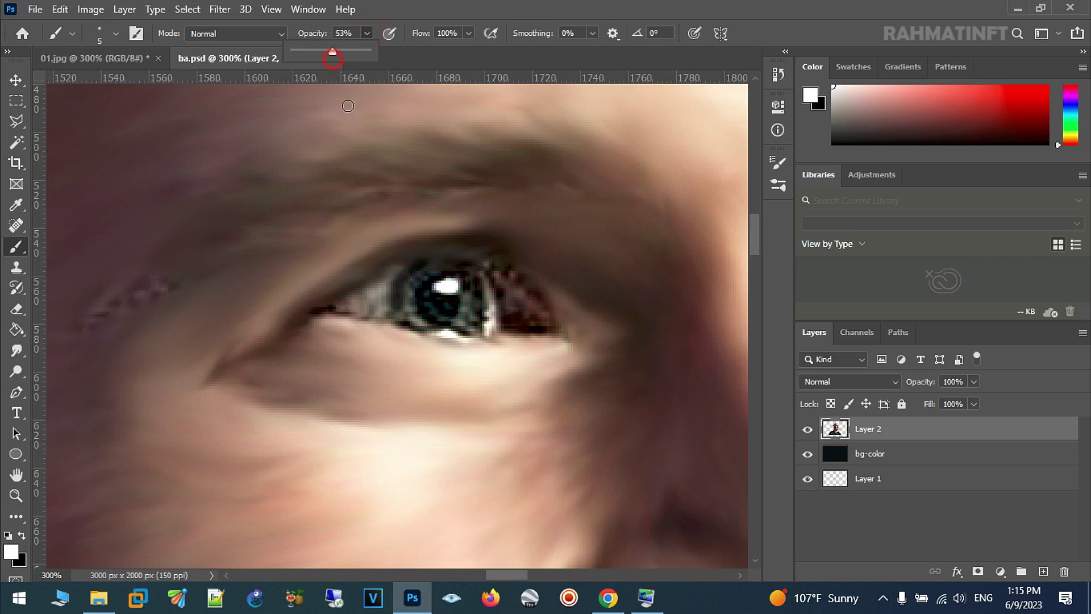
pyautogui.click(99, 33)
pyautogui.write('4')
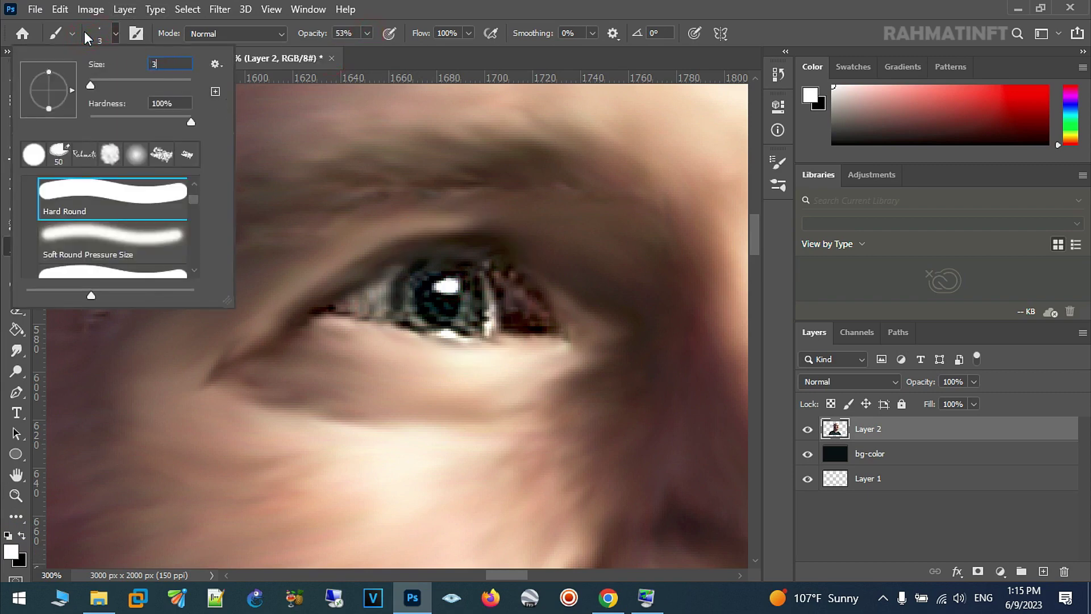
pyautogui.press('Return')
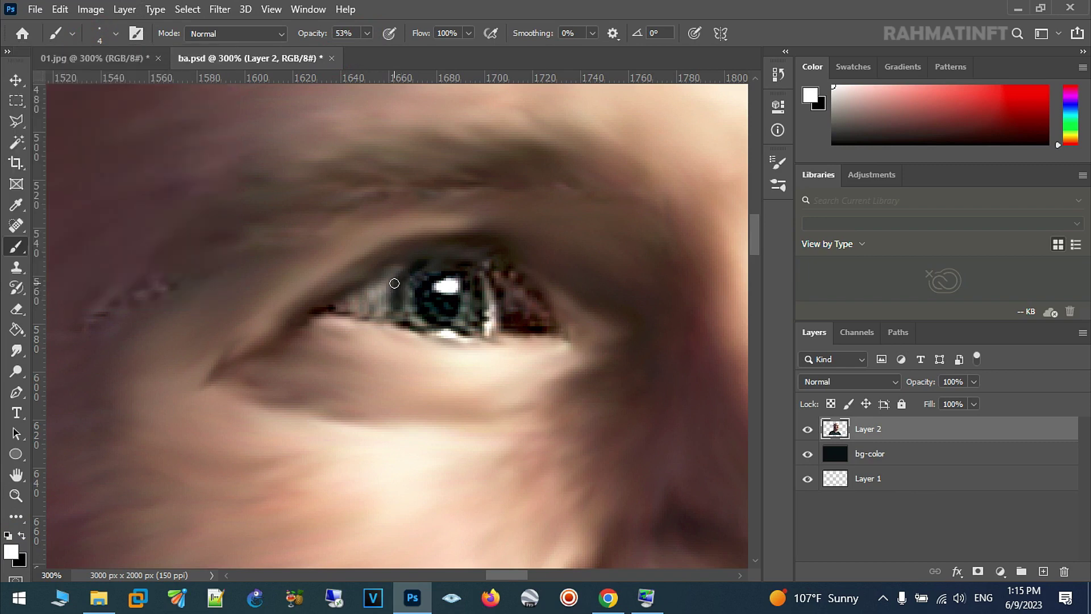
pyautogui.moveTo(399, 314); pyautogui.dragTo(376, 313)
pyautogui.hotkey('ctrl', 'z')
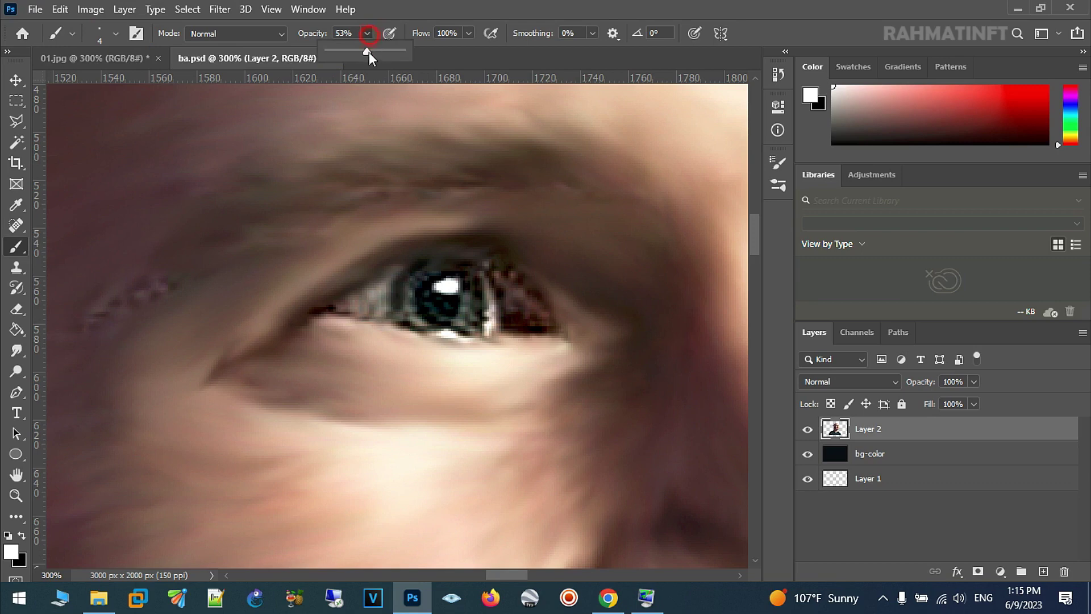
pyautogui.moveTo(378, 52); pyautogui.dragTo(380, 53)
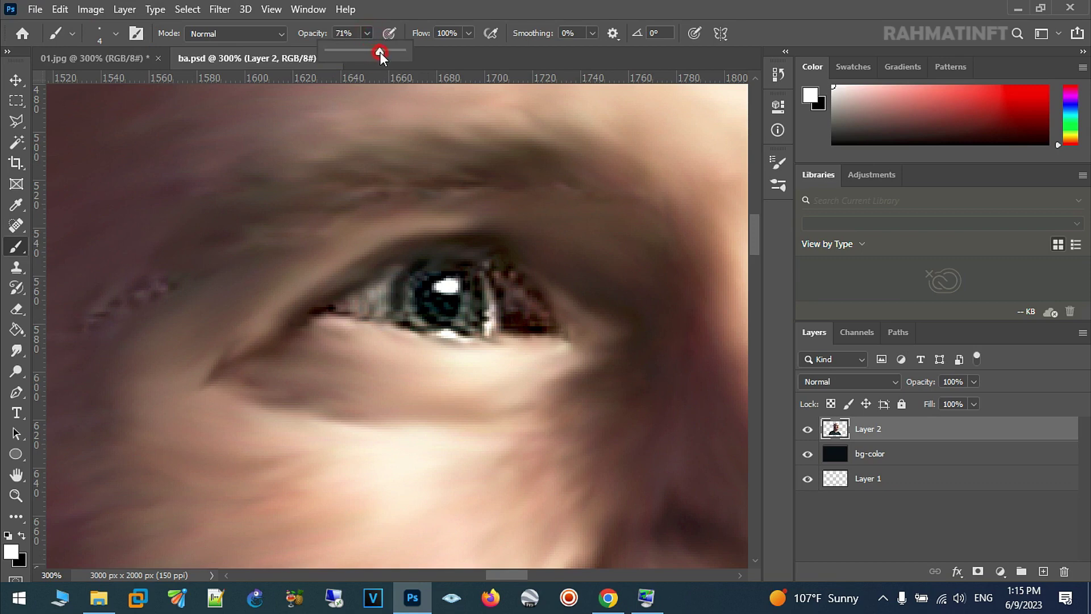
# Step: Switch the paint colour to near-white #faf4f4 and paint the left eye's white under the eyelid and outer corner
pyautogui.click(469, 279)
pyautogui.click(11, 551)
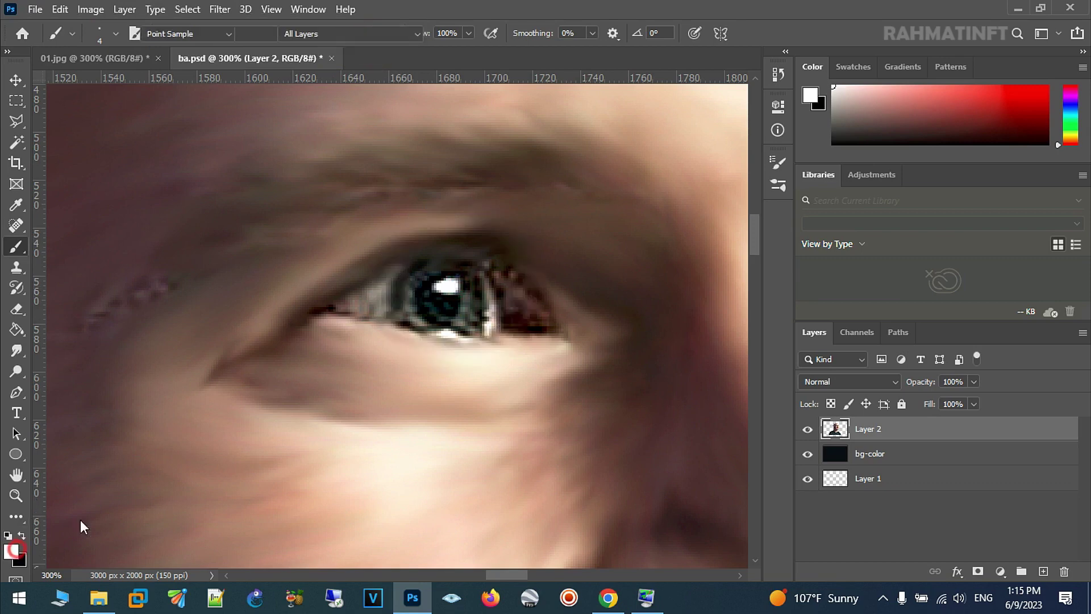
pyautogui.click(566, 278)
pyautogui.click(923, 267)
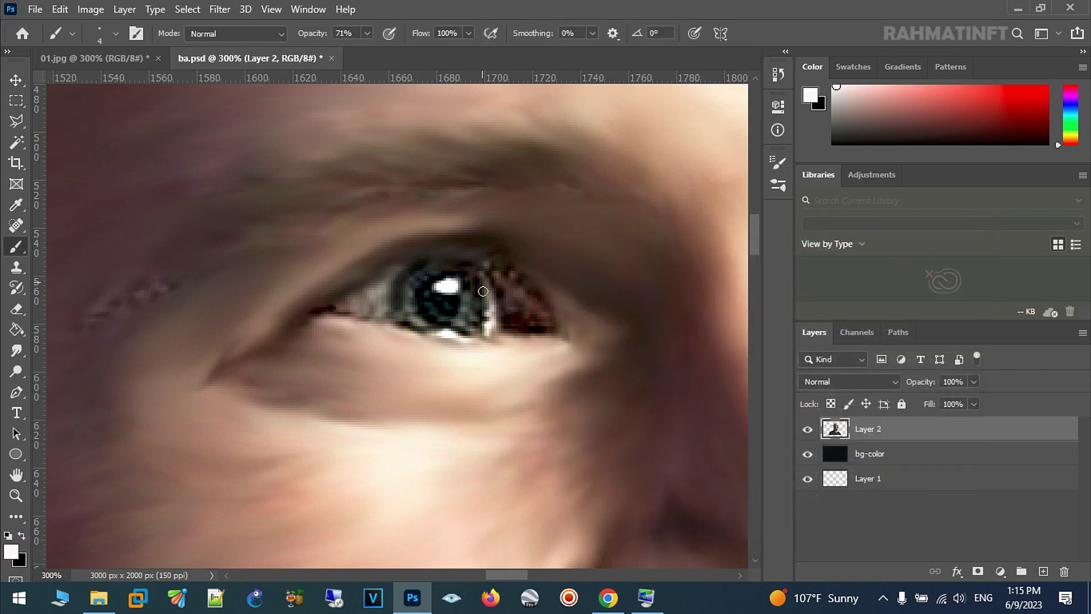
pyautogui.moveTo(387, 284)
pyautogui.mouseDown()
pyautogui.moveTo(349, 305)
pyautogui.moveTo(386, 319)
pyautogui.moveTo(391, 293)
pyautogui.moveTo(393, 323)
pyautogui.moveTo(357, 311)
pyautogui.moveTo(377, 310)
pyautogui.moveTo(397, 278)
pyautogui.mouseUp()
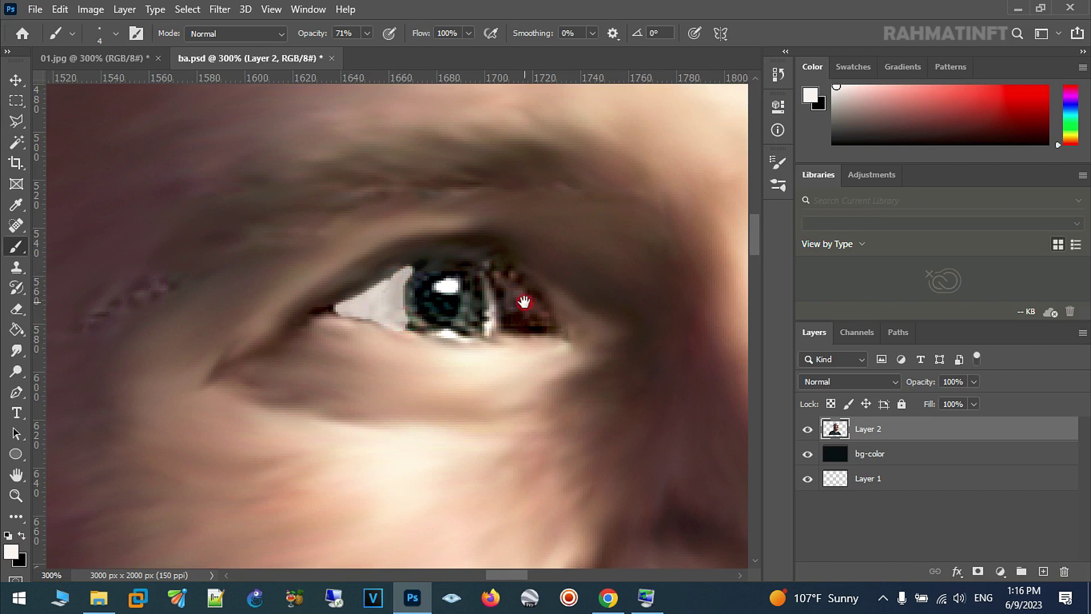
pyautogui.hscroll(3, 427, 302)
pyautogui.moveTo(435, 269)
pyautogui.mouseDown()
pyautogui.moveTo(475, 301)
pyautogui.moveTo(425, 310)
pyautogui.moveTo(424, 264)
pyautogui.moveTo(433, 304)
pyautogui.moveTo(444, 285)
pyautogui.moveTo(428, 305)
pyautogui.moveTo(456, 302)
pyautogui.moveTo(267, 301)
pyautogui.mouseUp()
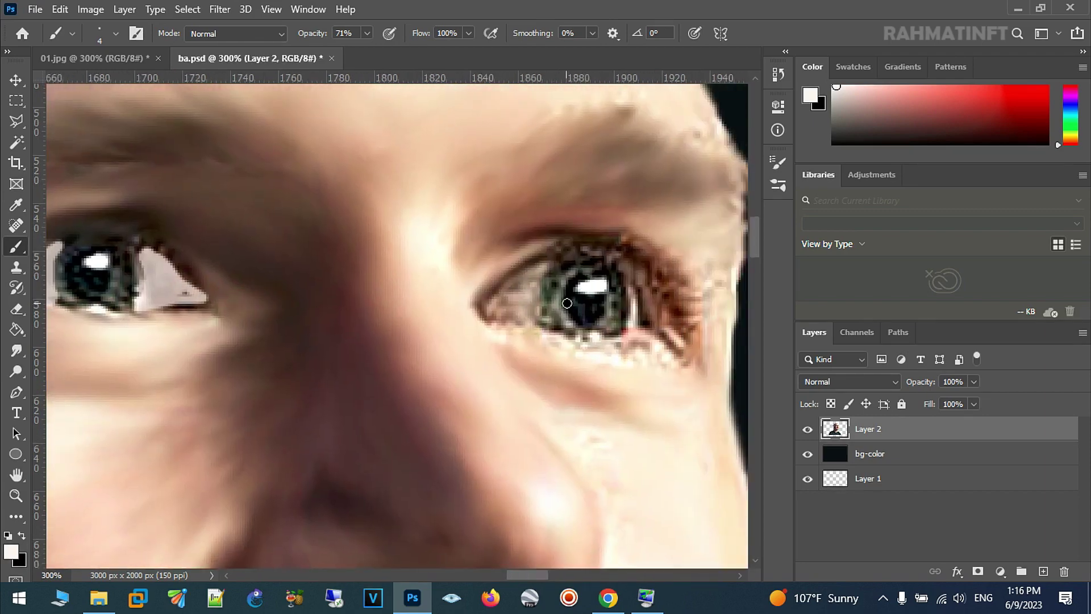
# Step: Raise brush opacity to 86% and brighten the inner and outer whites of the right-hand eye
pyautogui.moveTo(369, 54); pyautogui.dragTo(382, 54)
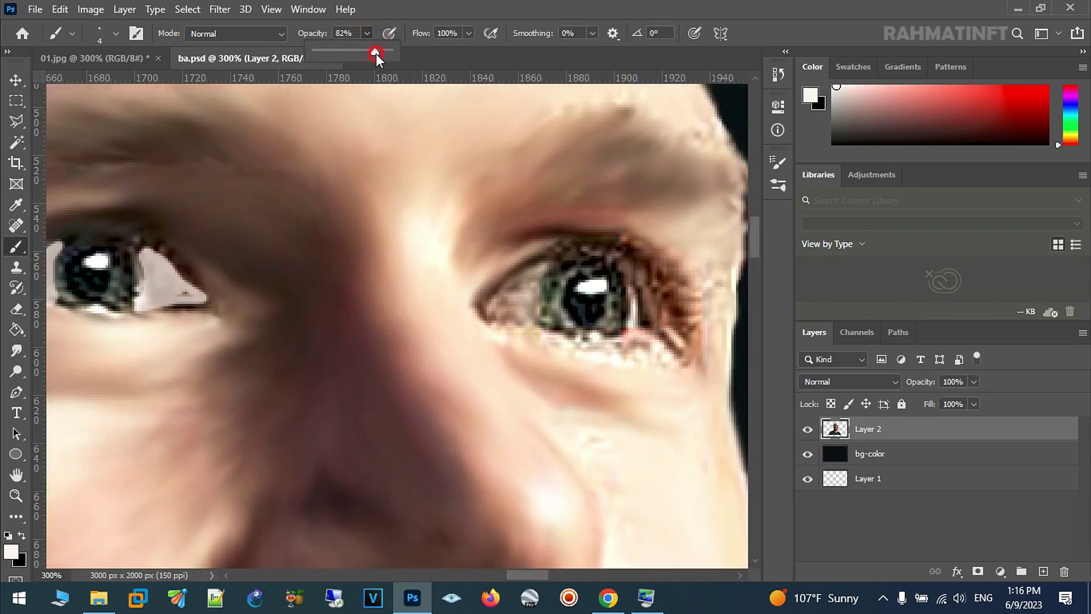
pyautogui.click(586, 287)
pyautogui.moveTo(539, 276)
pyautogui.mouseDown()
pyautogui.moveTo(541, 313)
pyautogui.moveTo(504, 313)
pyautogui.moveTo(493, 294)
pyautogui.moveTo(536, 274)
pyautogui.moveTo(512, 305)
pyautogui.moveTo(520, 301)
pyautogui.mouseUp()
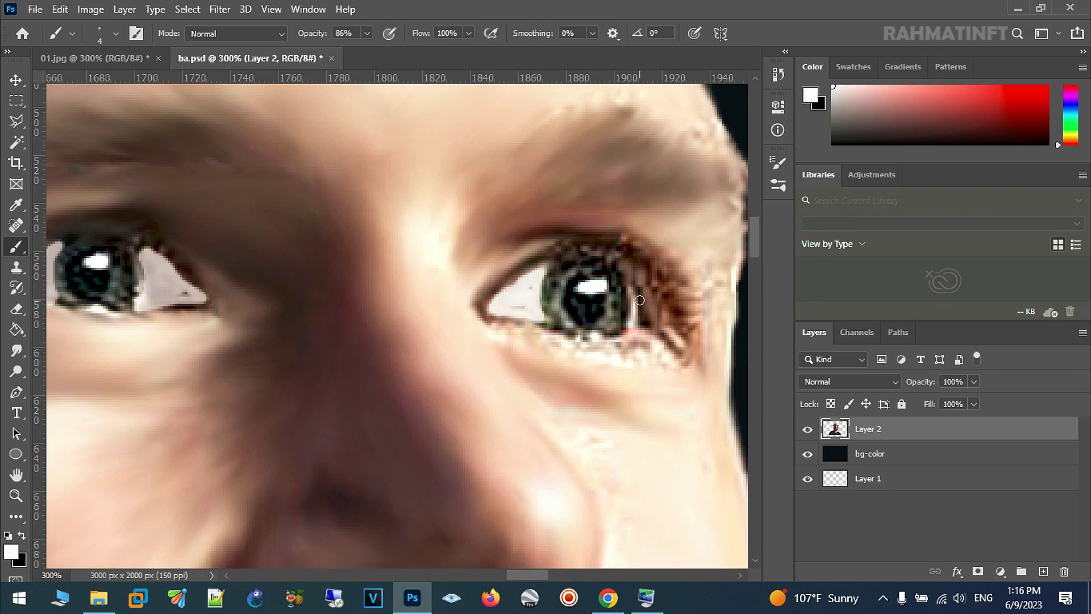
pyautogui.moveTo(639, 305)
pyautogui.mouseDown()
pyautogui.moveTo(633, 286)
pyautogui.moveTo(632, 318)
pyautogui.moveTo(645, 299)
pyautogui.mouseUp()
pyautogui.hscroll(-5, 529, 295)
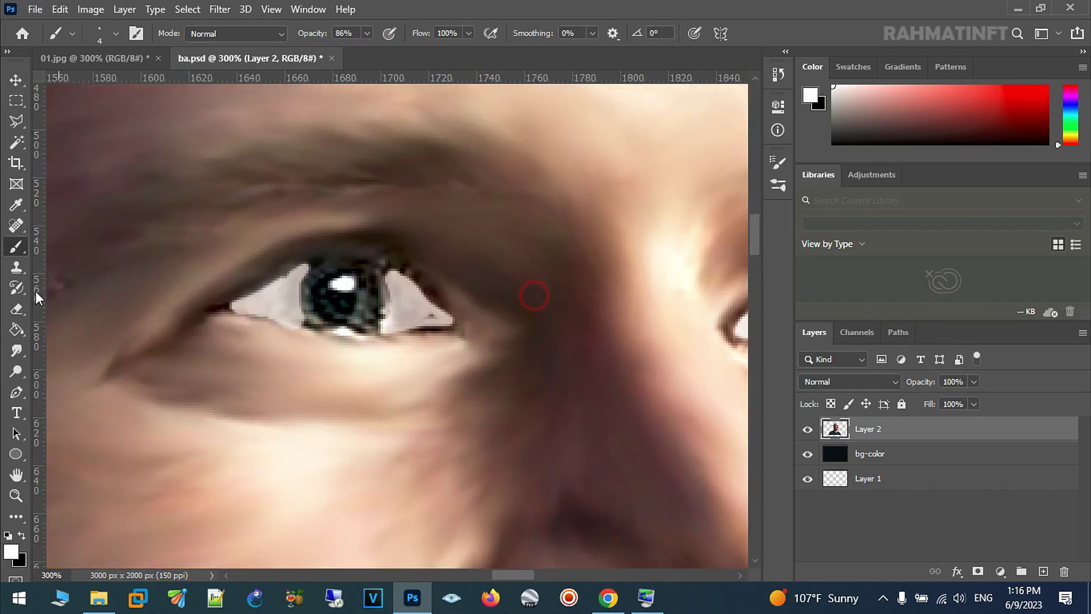
pyautogui.click(16, 349)
# Step: Shrink the Smudge brush to 7 px and blend the edges of the painted eye white
pyautogui.click(116, 34)
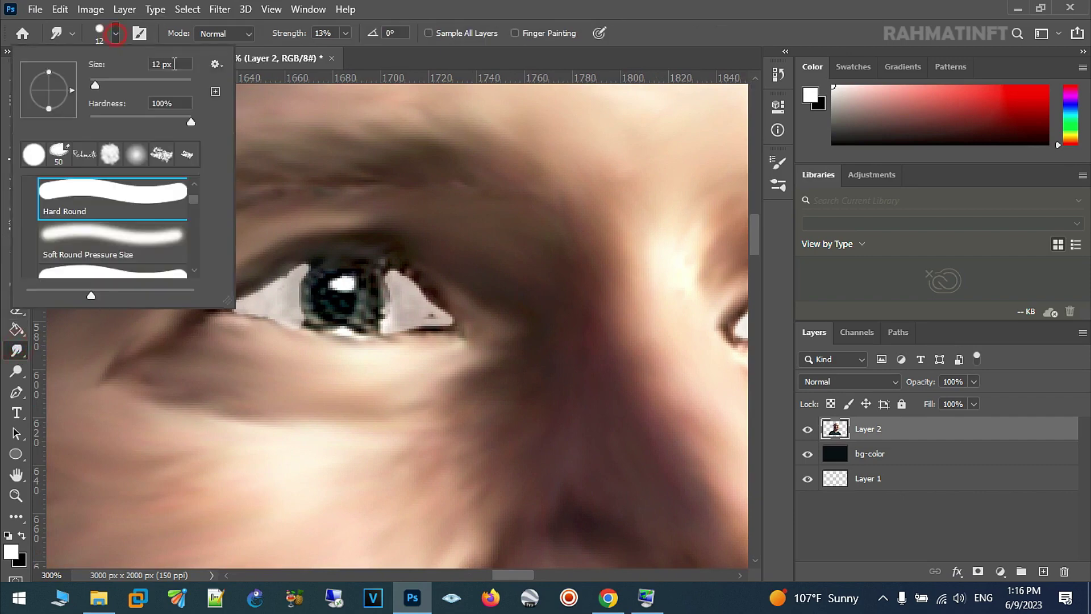
pyautogui.write('7')
pyautogui.press('Return')
pyautogui.moveTo(268, 285)
pyautogui.mouseDown()
pyautogui.moveTo(288, 260)
pyautogui.moveTo(229, 307)
pyautogui.moveTo(306, 327)
pyautogui.mouseUp()
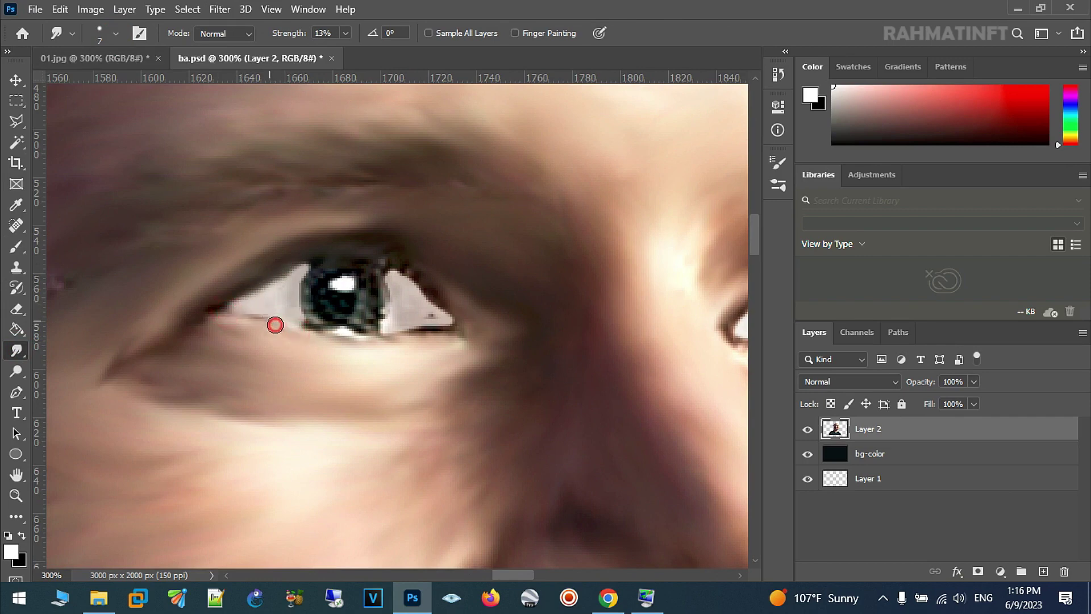
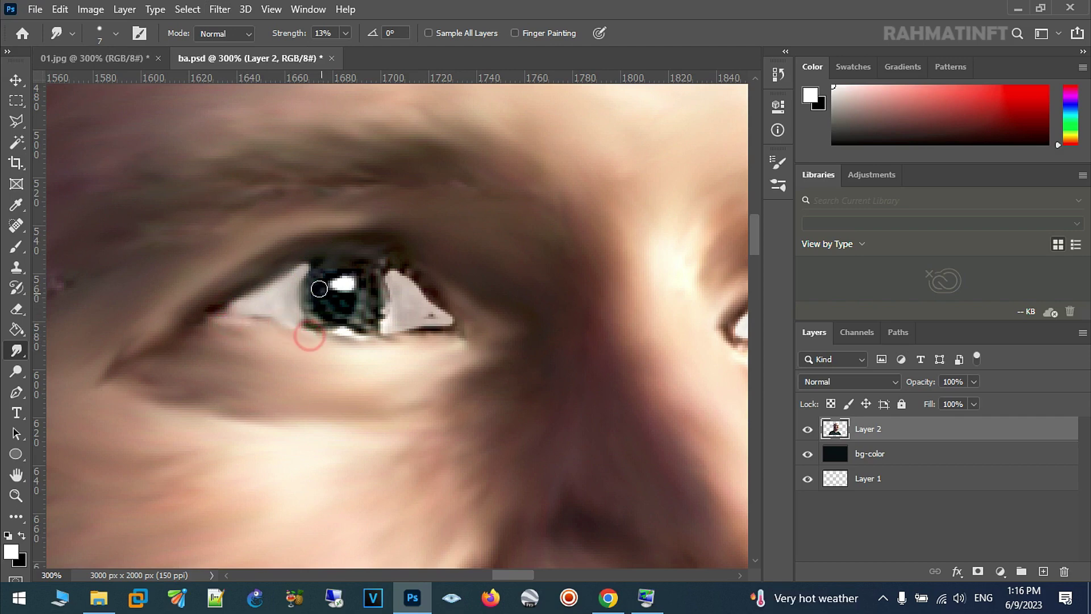
# Step: Smudge the iris edge and the inner corners of both eyes at 13% strength
pyautogui.moveTo(306, 310)
pyautogui.mouseDown()
pyautogui.moveTo(324, 270)
pyautogui.moveTo(333, 297)
pyautogui.moveTo(317, 297)
pyautogui.moveTo(361, 273)
pyautogui.moveTo(387, 319)
pyautogui.moveTo(414, 304)
pyautogui.moveTo(436, 309)
pyautogui.moveTo(363, 341)
pyautogui.moveTo(319, 307)
pyautogui.moveTo(365, 329)
pyautogui.moveTo(378, 273)
pyautogui.moveTo(368, 283)
pyautogui.moveTo(353, 260)
pyautogui.mouseUp()
pyautogui.click(421, 280)
pyautogui.moveTo(440, 324); pyautogui.dragTo(299, 292)
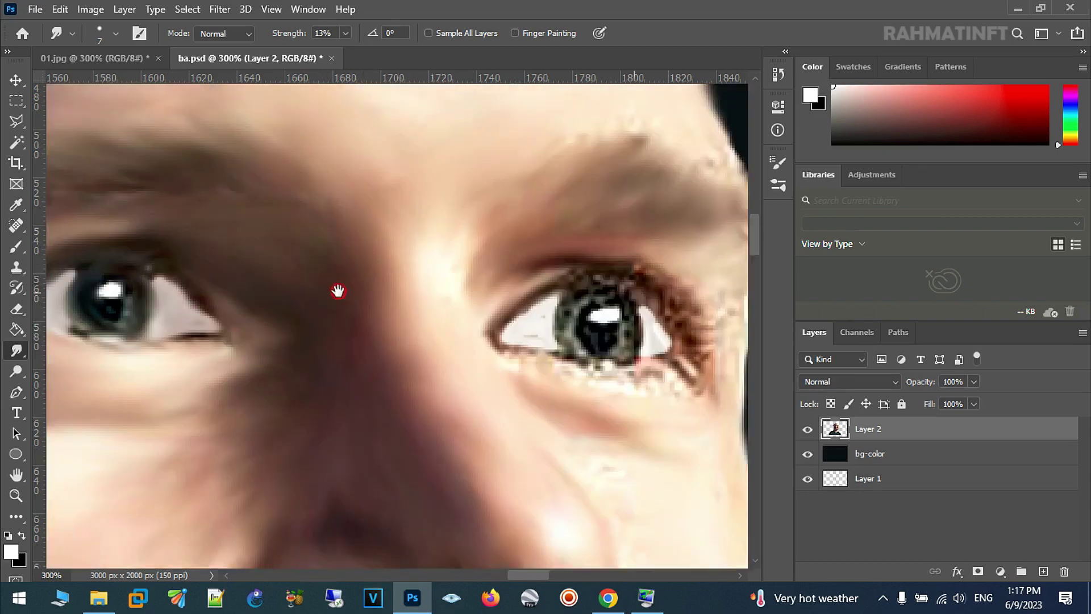
pyautogui.moveTo(409, 317)
pyautogui.mouseDown()
pyautogui.moveTo(395, 334)
pyautogui.moveTo(426, 327)
pyautogui.moveTo(419, 343)
pyautogui.moveTo(534, 365)
pyautogui.moveTo(468, 299)
pyautogui.moveTo(478, 341)
pyautogui.moveTo(487, 296)
pyautogui.moveTo(500, 330)
pyautogui.moveTo(540, 343)
pyautogui.moveTo(577, 332)
pyautogui.moveTo(563, 289)
pyautogui.moveTo(478, 267)
pyautogui.moveTo(504, 285)
pyautogui.moveTo(487, 287)
pyautogui.moveTo(541, 343)
pyautogui.moveTo(529, 309)
pyautogui.moveTo(518, 353)
pyautogui.moveTo(464, 346)
pyautogui.moveTo(441, 294)
pyautogui.moveTo(460, 338)
pyautogui.mouseUp()
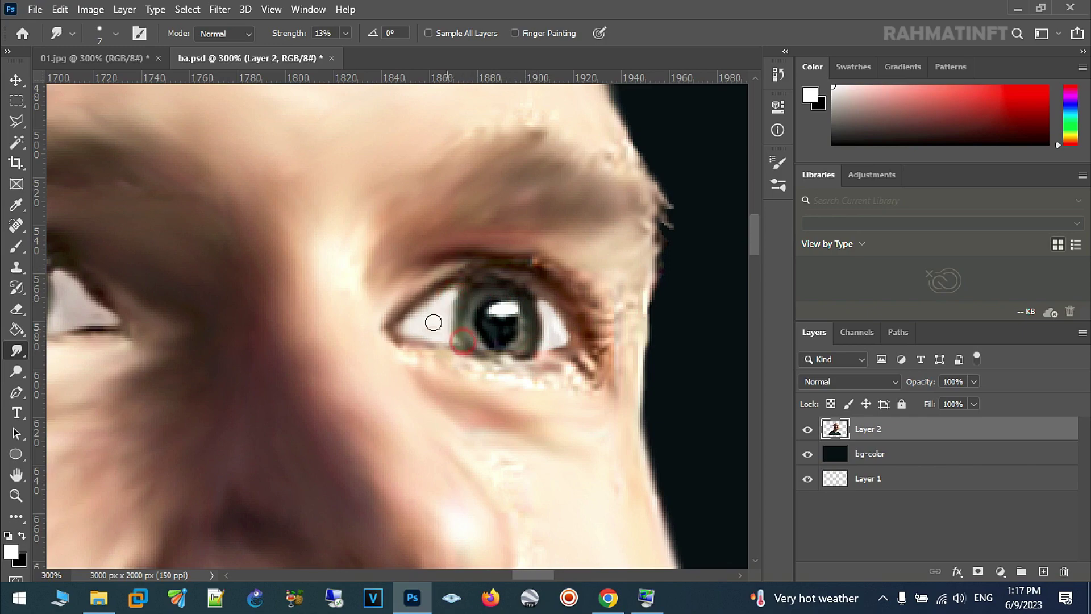
# Step: Zoom out to view the whole head, then zoom back in around the left eye
pyautogui.click(16, 495)
pyautogui.keyDown('alt'); pyautogui.click(341, 370); pyautogui.keyUp('alt')
pyautogui.keyDown('alt'); pyautogui.click(311, 405); pyautogui.keyUp('alt')
pyautogui.keyDown('alt'); pyautogui.click(272, 389); pyautogui.keyUp('alt')
pyautogui.click(292, 382)
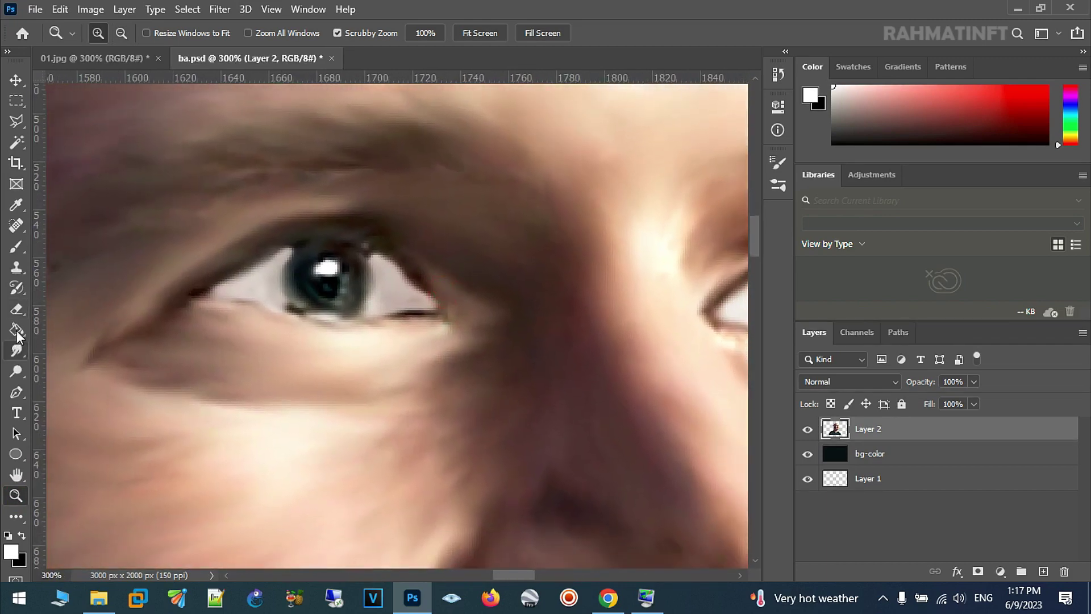
pyautogui.click(17, 248)
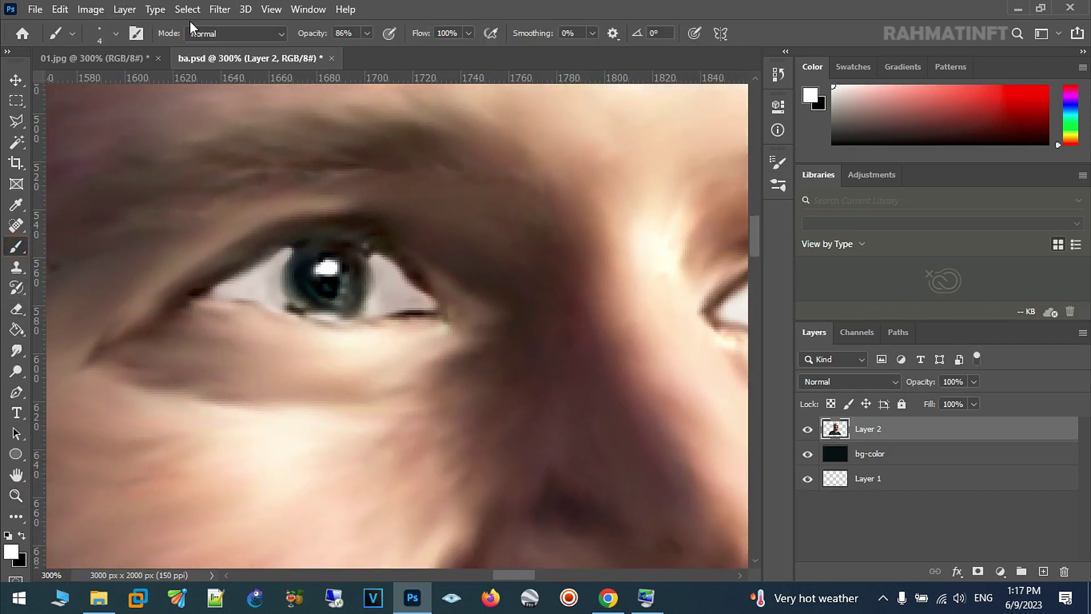
# Step: Sample a dark brown from the eye corner and set the brush size to 2 px
pyautogui.keyDown('alt'); pyautogui.click(426, 271); pyautogui.keyUp('alt')
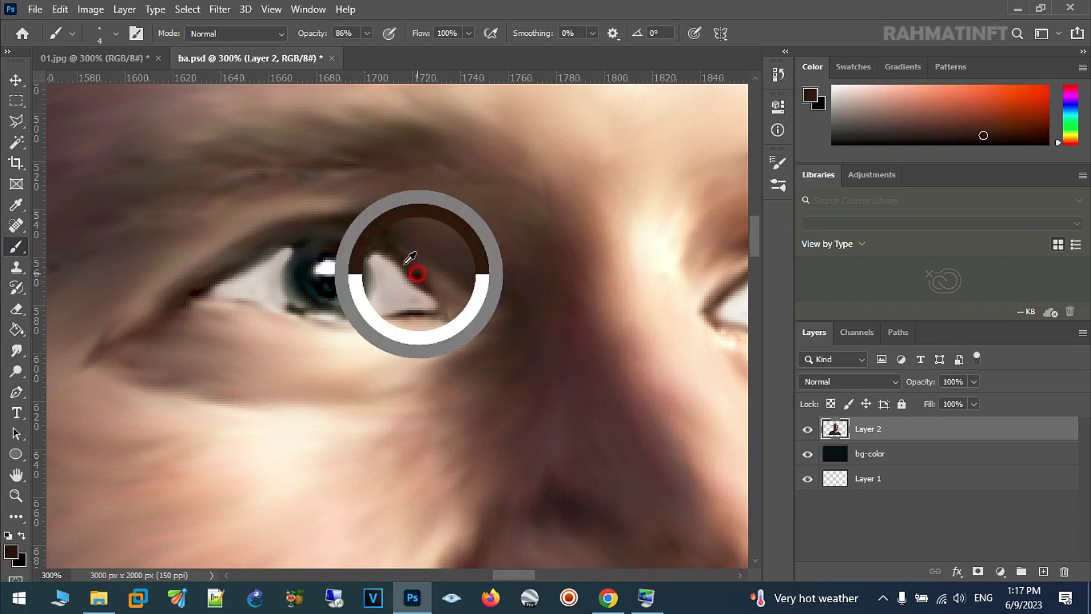
pyautogui.click(100, 37)
pyautogui.write('2')
pyautogui.press('Return')
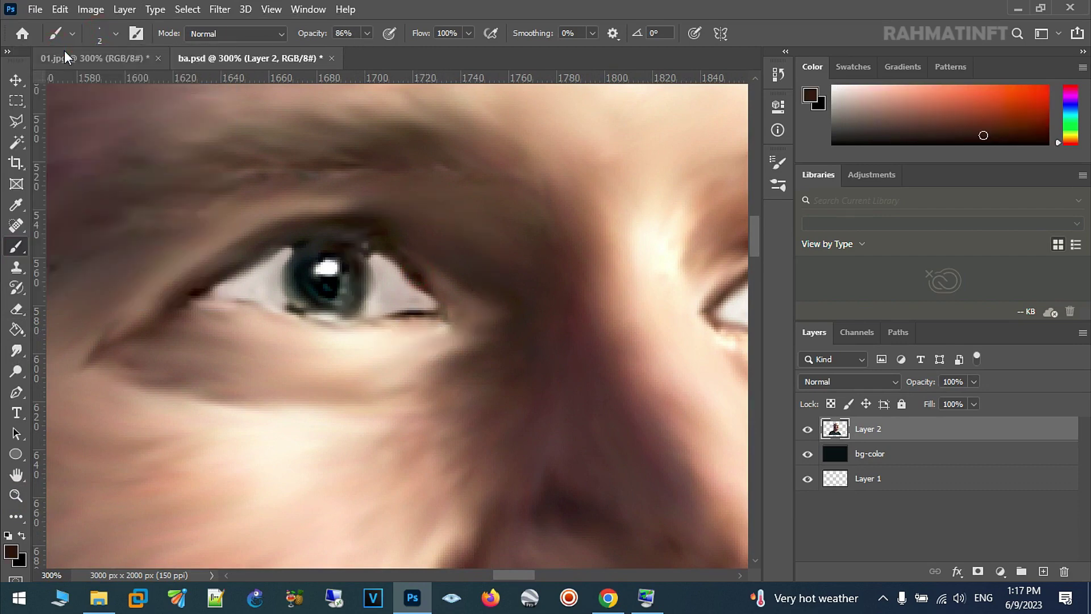
# Step: Paint thin dark grey lines along the first eye's lower and upper lids
pyautogui.keyDown('alt'); pyautogui.click(417, 313); pyautogui.keyUp('alt')
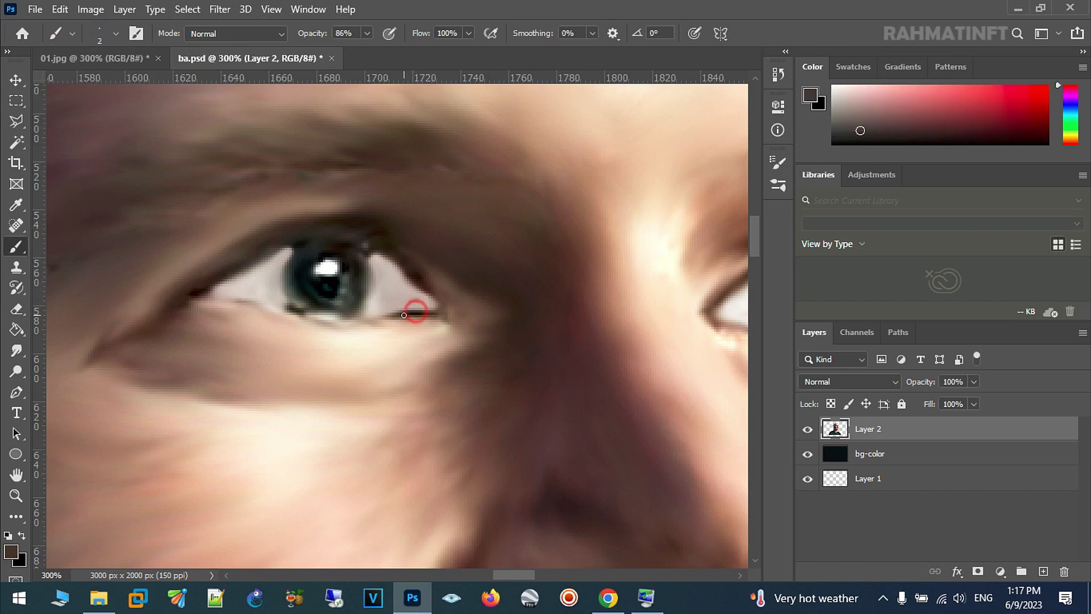
pyautogui.moveTo(392, 315); pyautogui.dragTo(343, 326)
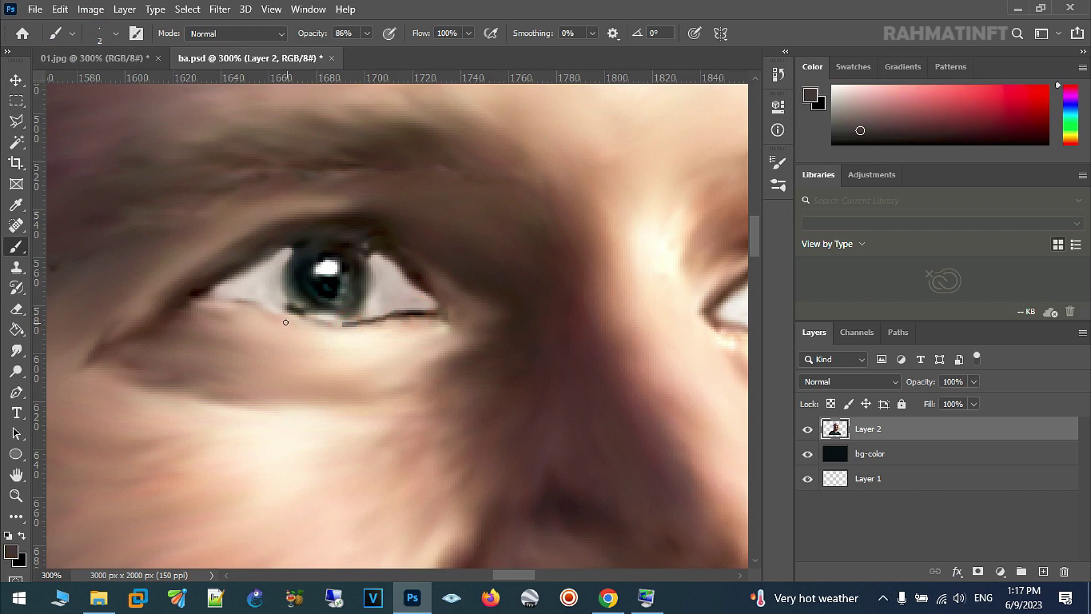
pyautogui.moveTo(334, 321); pyautogui.dragTo(209, 297)
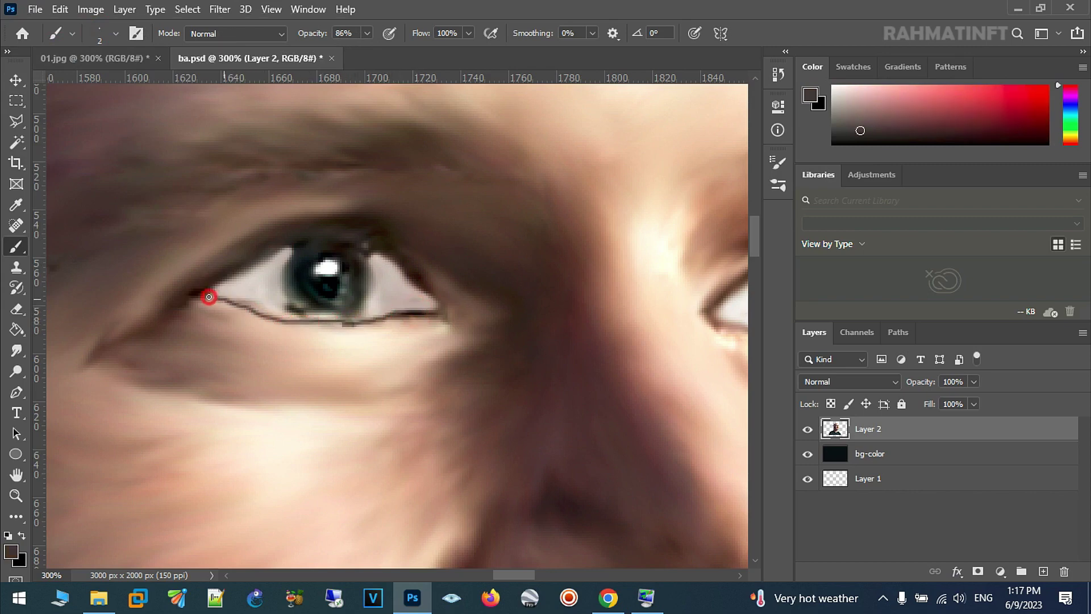
pyautogui.hotkey('ctrl', 'z')
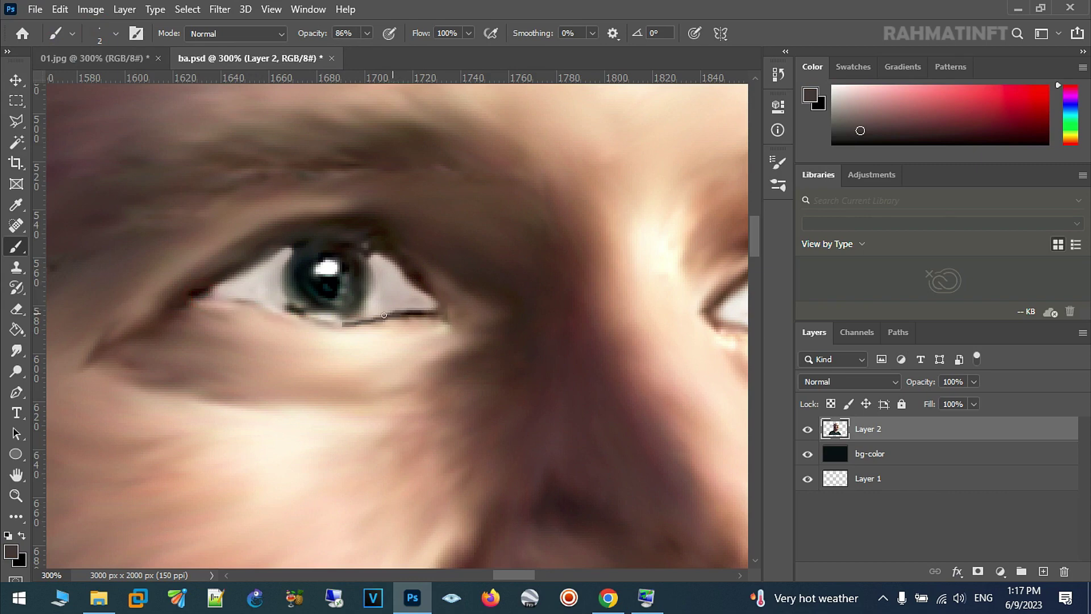
pyautogui.moveTo(344, 326); pyautogui.dragTo(204, 292)
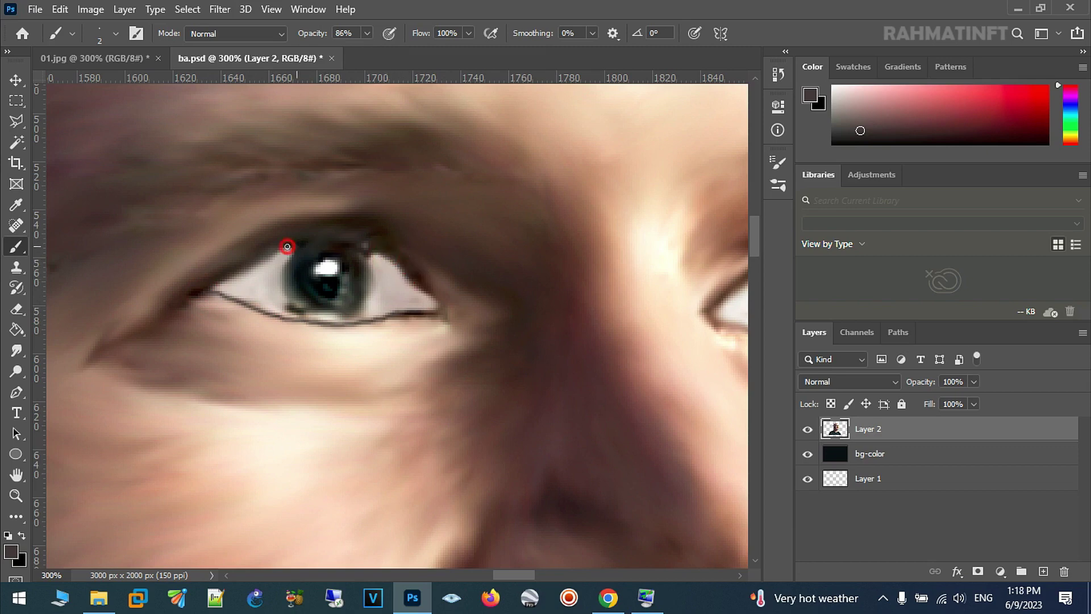
pyautogui.moveTo(295, 240); pyautogui.dragTo(333, 247)
pyautogui.moveTo(304, 308); pyautogui.dragTo(334, 323)
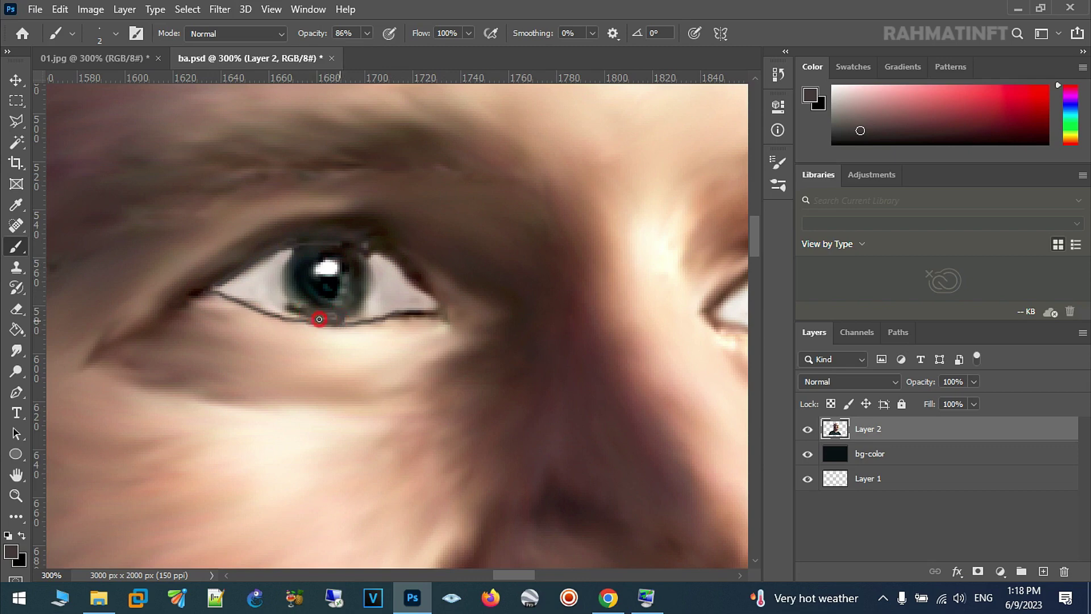
# Step: On the other eye, outline the iris in near-black purple and paint the lower lid at 74% opacity
pyautogui.moveTo(346, 318); pyautogui.dragTo(176, 302)
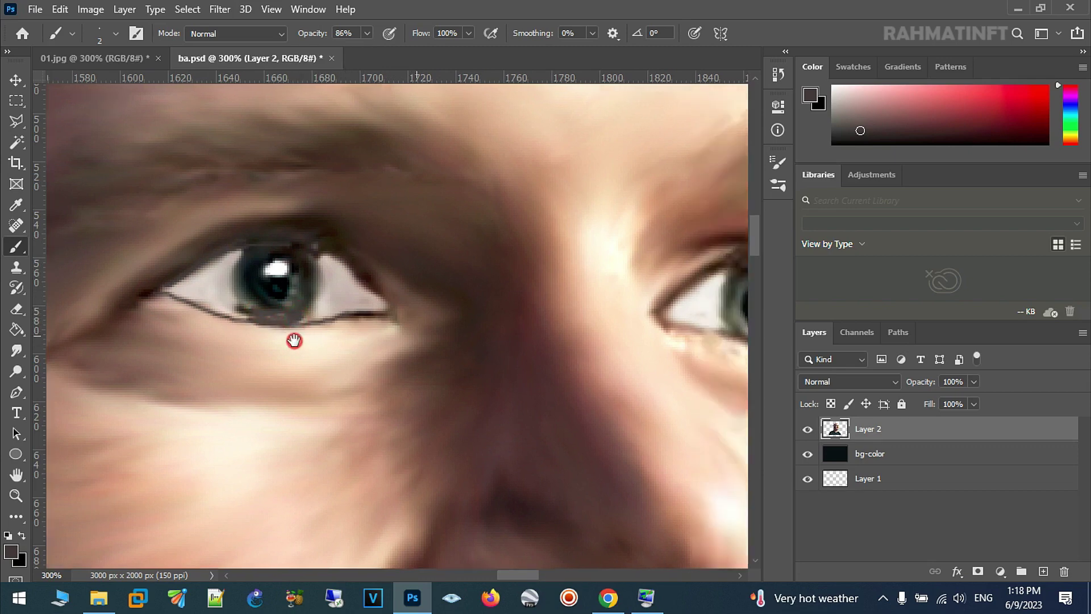
pyautogui.keyDown('alt'); pyautogui.click(556, 272); pyautogui.keyUp('alt')
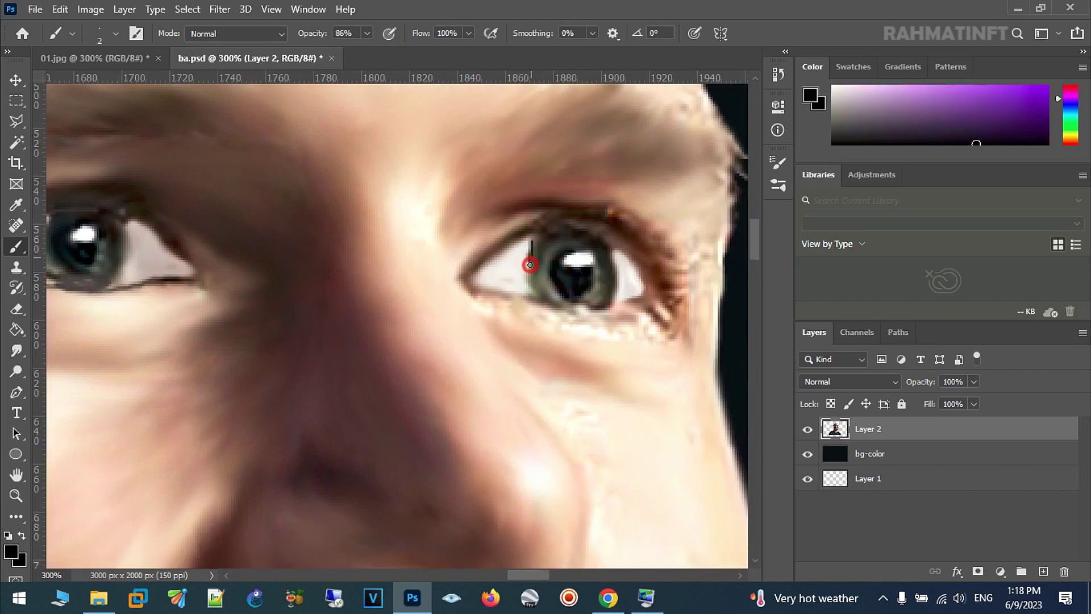
pyautogui.moveTo(542, 298)
pyautogui.mouseDown()
pyautogui.moveTo(529, 261)
pyautogui.moveTo(535, 272)
pyautogui.mouseUp()
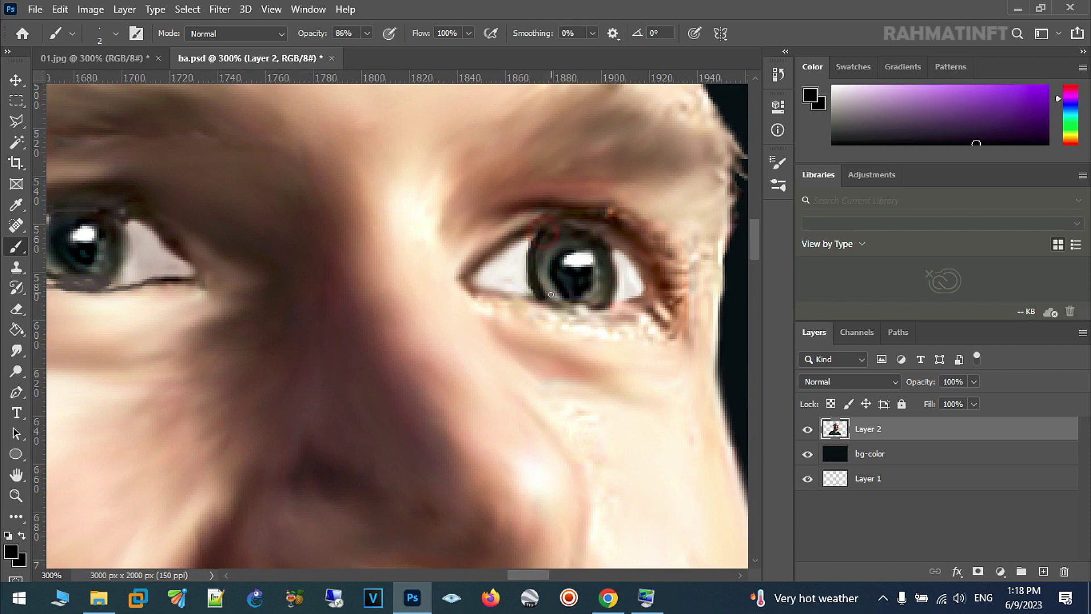
pyautogui.click(367, 33)
pyautogui.moveTo(370, 51); pyautogui.dragTo(358, 51)
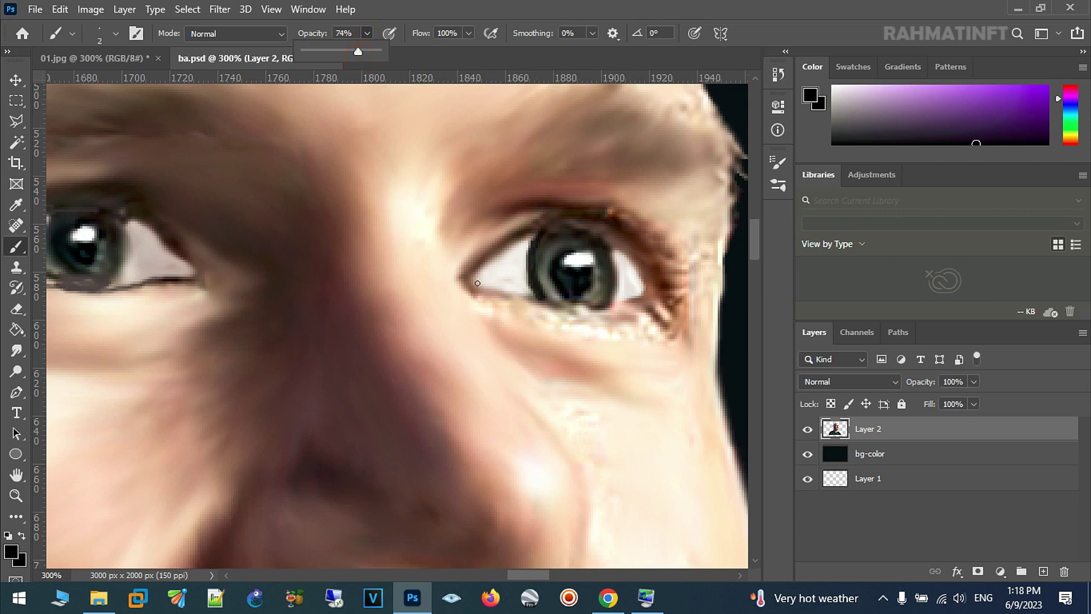
pyautogui.moveTo(477, 283); pyautogui.dragTo(618, 308)
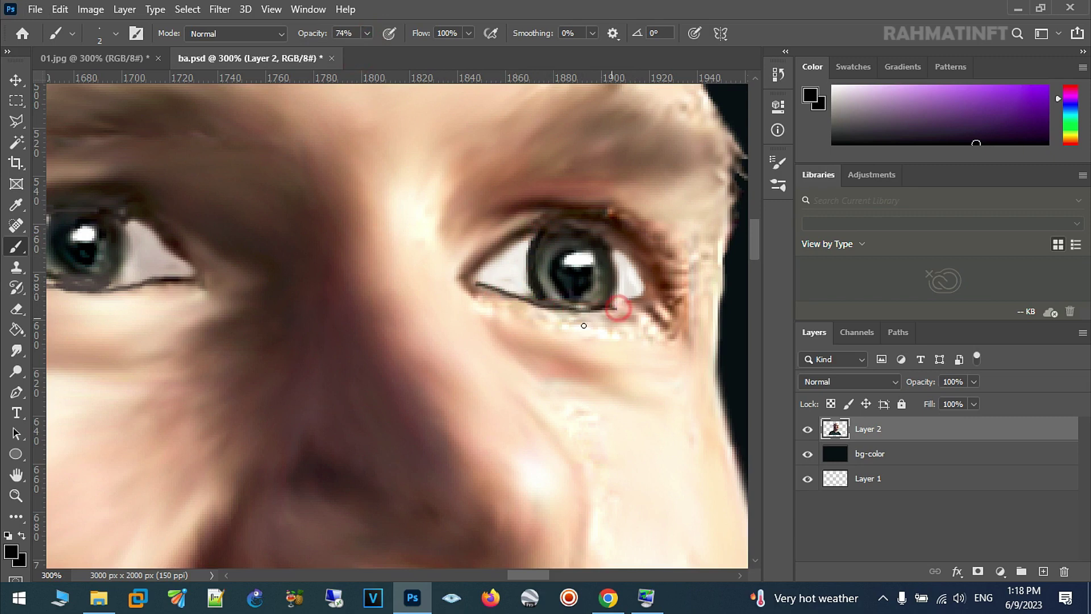
# Step: Add brown strokes extending the lower lid line toward the outer corner
pyautogui.keyDown('alt'); pyautogui.click(499, 246); pyautogui.keyUp('alt')
pyautogui.moveTo(463, 279); pyautogui.dragTo(554, 308)
pyautogui.moveTo(590, 316); pyautogui.dragTo(660, 296)
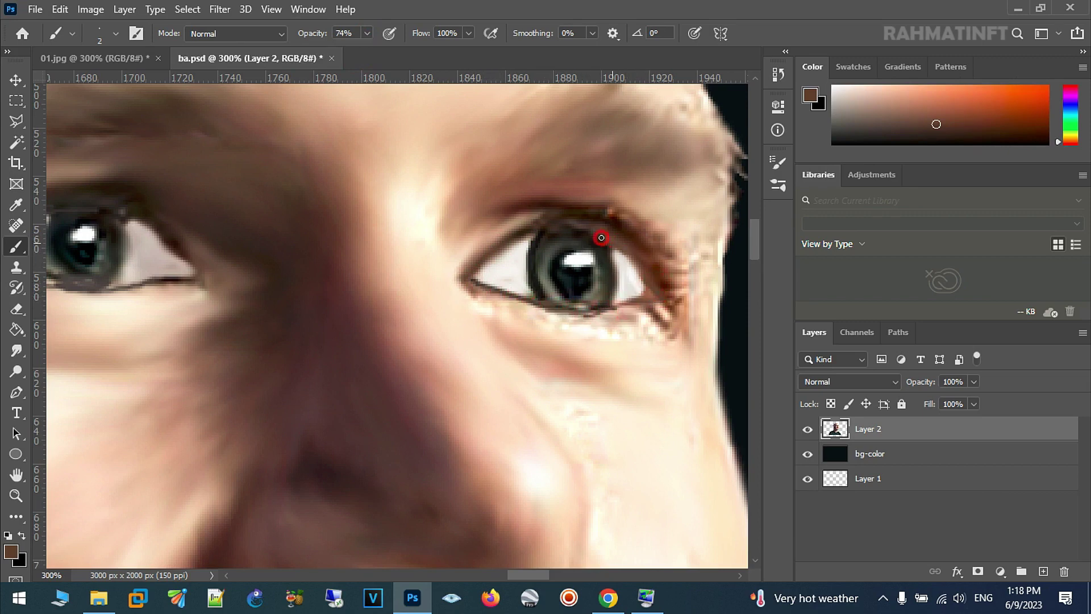
pyautogui.hscroll(-5, 564, 227)
pyautogui.scroll(1, 565, 227)
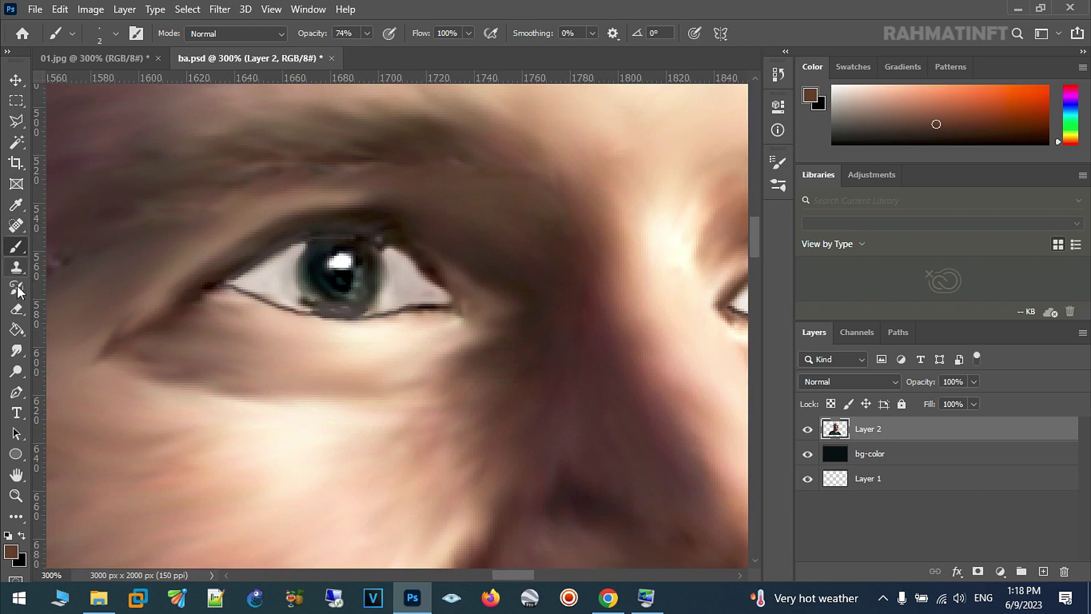
pyautogui.click(17, 352)
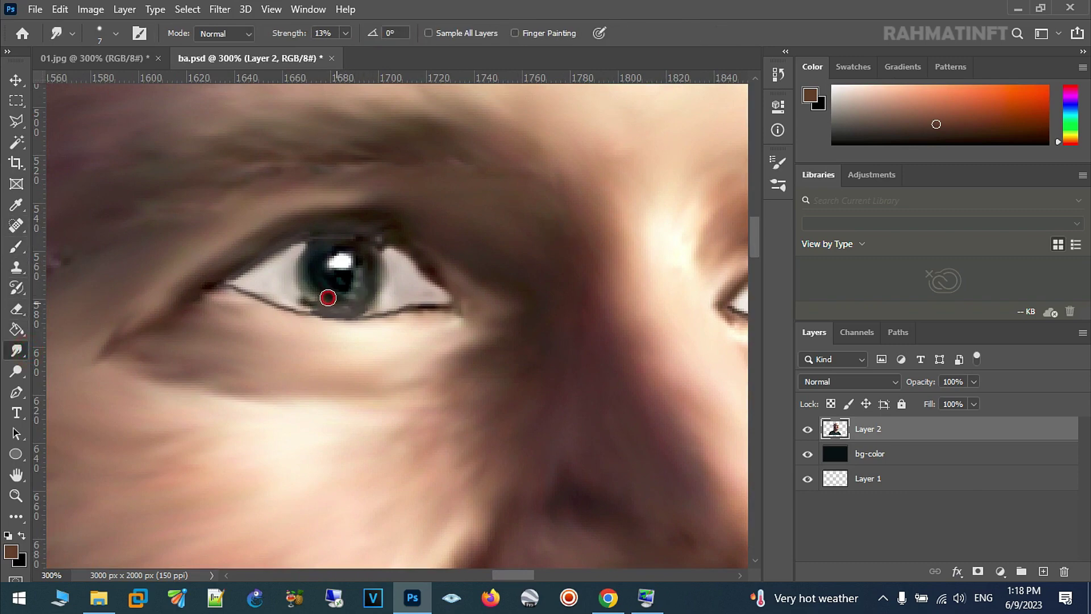
# Step: Smudge the lower iris, lower lid line and the inner and outer eye corners
pyautogui.moveTo(318, 292)
pyautogui.mouseDown()
pyautogui.moveTo(336, 307)
pyautogui.moveTo(317, 296)
pyautogui.mouseUp()
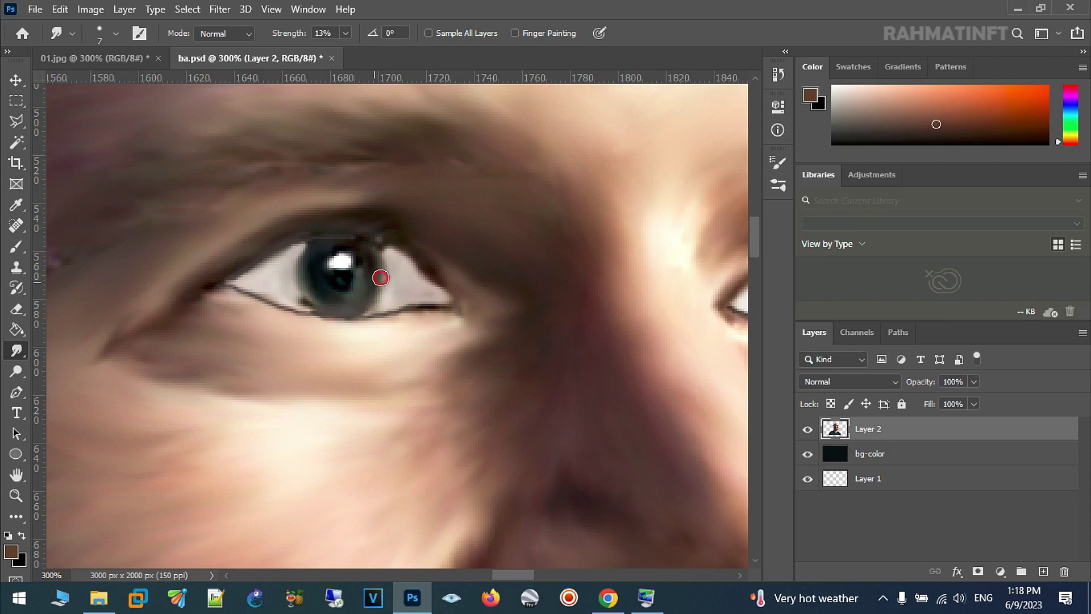
pyautogui.moveTo(305, 305); pyautogui.dragTo(240, 291)
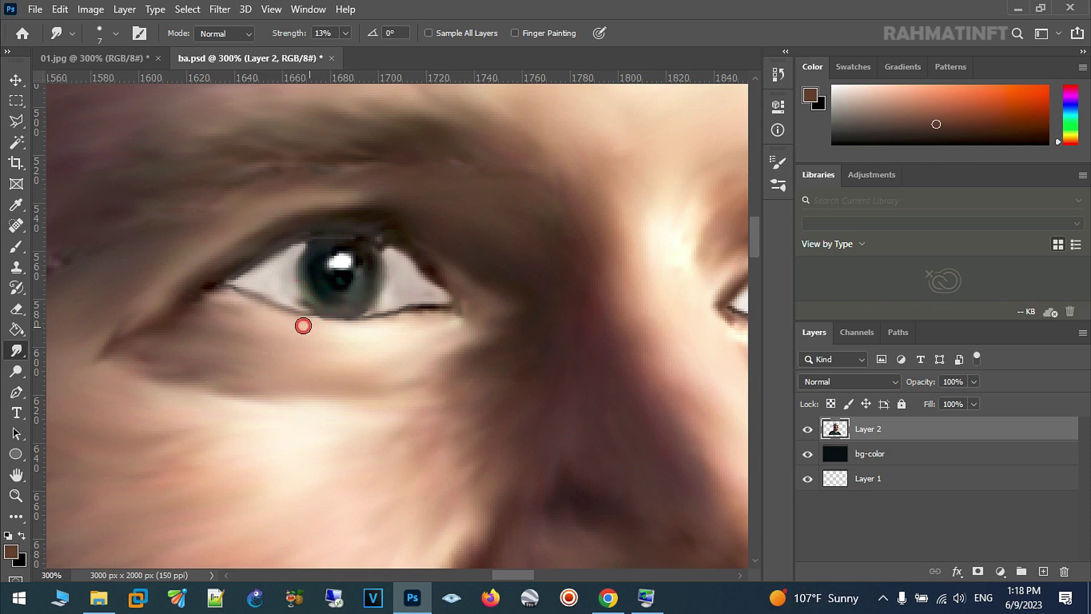
pyautogui.moveTo(263, 298)
pyautogui.mouseDown()
pyautogui.moveTo(361, 324)
pyautogui.moveTo(459, 324)
pyautogui.mouseUp()
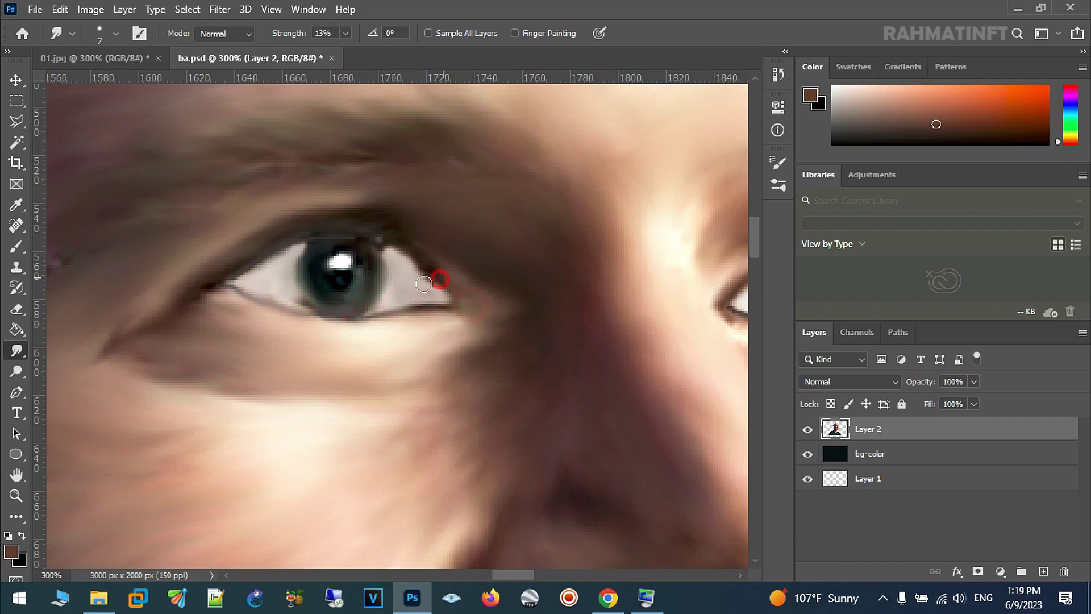
pyautogui.moveTo(431, 298)
pyautogui.mouseDown()
pyautogui.moveTo(462, 298)
pyautogui.moveTo(381, 324)
pyautogui.moveTo(379, 313)
pyautogui.moveTo(297, 320)
pyautogui.moveTo(283, 304)
pyautogui.moveTo(195, 284)
pyautogui.moveTo(254, 275)
pyautogui.moveTo(225, 276)
pyautogui.mouseUp()
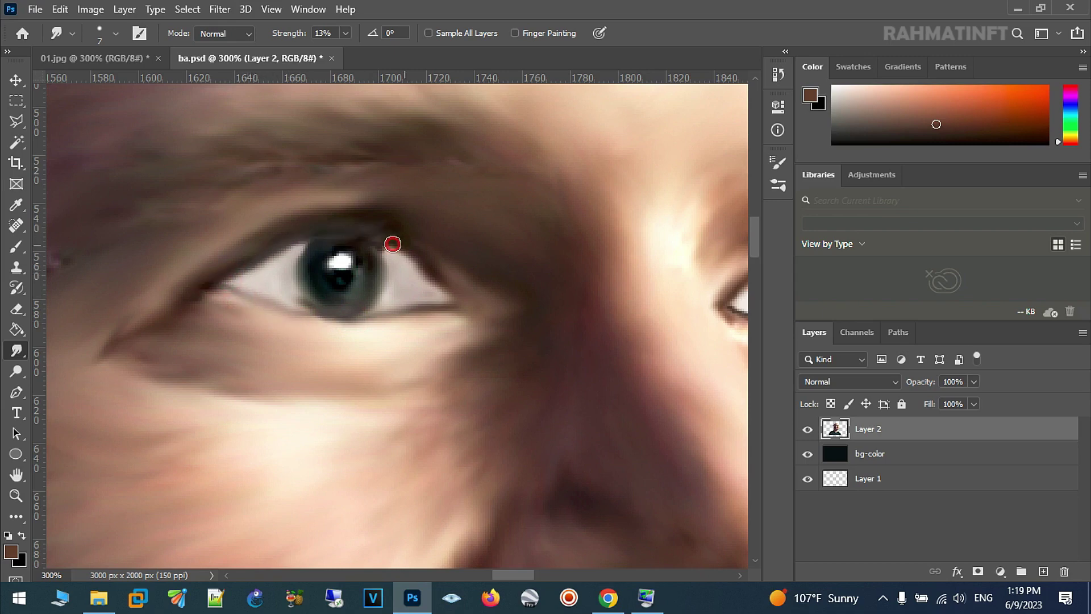
pyautogui.moveTo(393, 244)
pyautogui.mouseDown()
pyautogui.moveTo(370, 237)
pyautogui.moveTo(452, 287)
pyautogui.moveTo(426, 259)
pyautogui.mouseUp()
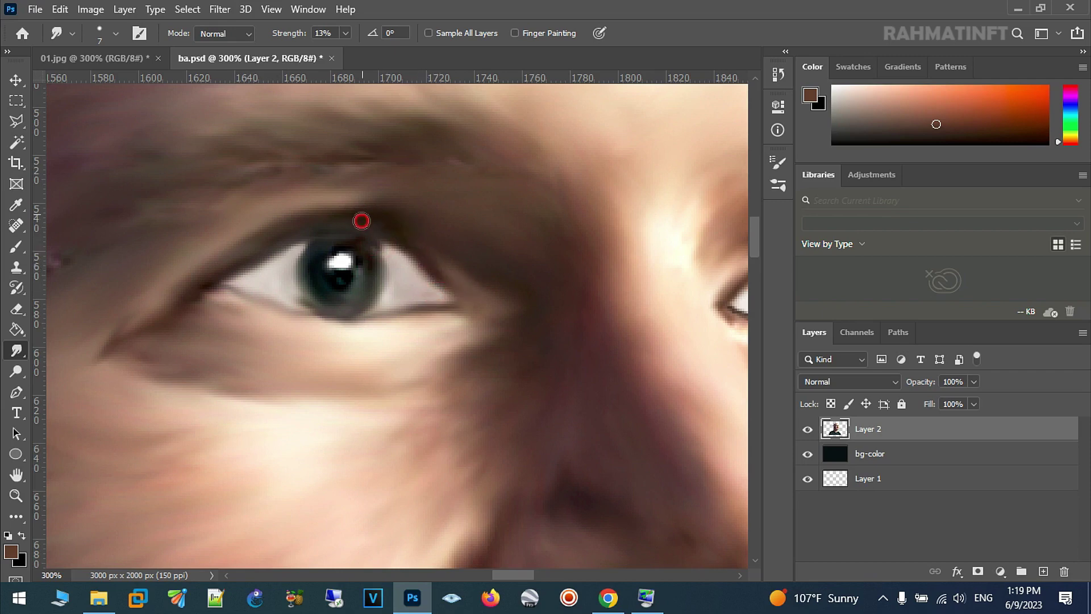
pyautogui.moveTo(227, 266)
pyautogui.mouseDown()
pyautogui.moveTo(219, 296)
pyautogui.moveTo(310, 310)
pyautogui.moveTo(296, 294)
pyautogui.mouseUp()
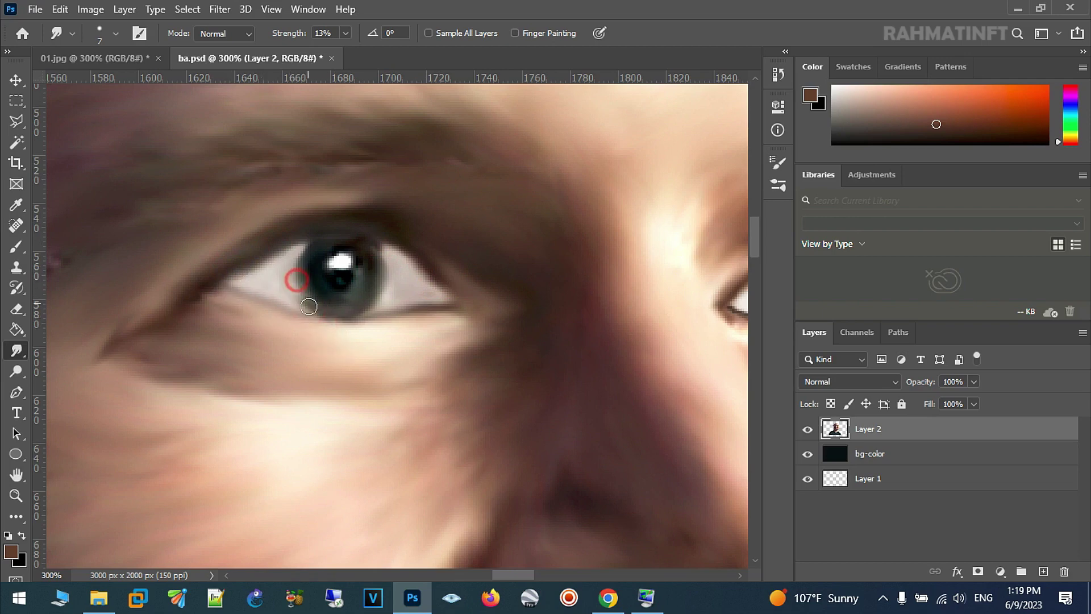
# Step: Soften the iris rims, lash lines, upper lid and catchlight area into the skin
pyautogui.moveTo(337, 310); pyautogui.dragTo(356, 315)
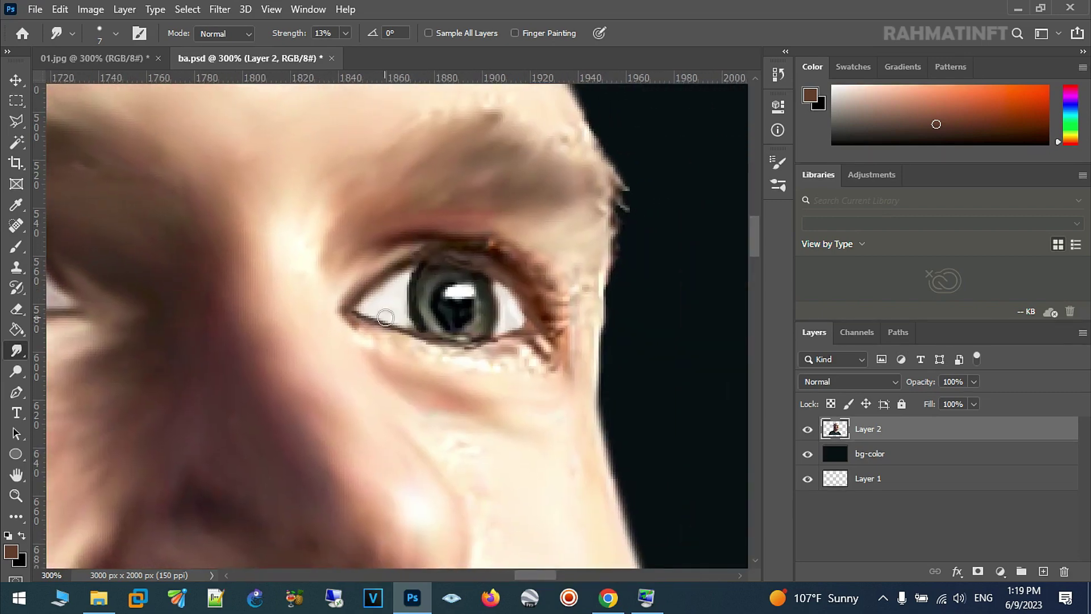
pyautogui.moveTo(364, 318)
pyautogui.mouseDown()
pyautogui.moveTo(428, 341)
pyautogui.moveTo(540, 327)
pyautogui.moveTo(482, 263)
pyautogui.moveTo(480, 275)
pyautogui.moveTo(426, 279)
pyautogui.moveTo(417, 304)
pyautogui.mouseUp()
pyautogui.moveTo(424, 262); pyautogui.dragTo(362, 282)
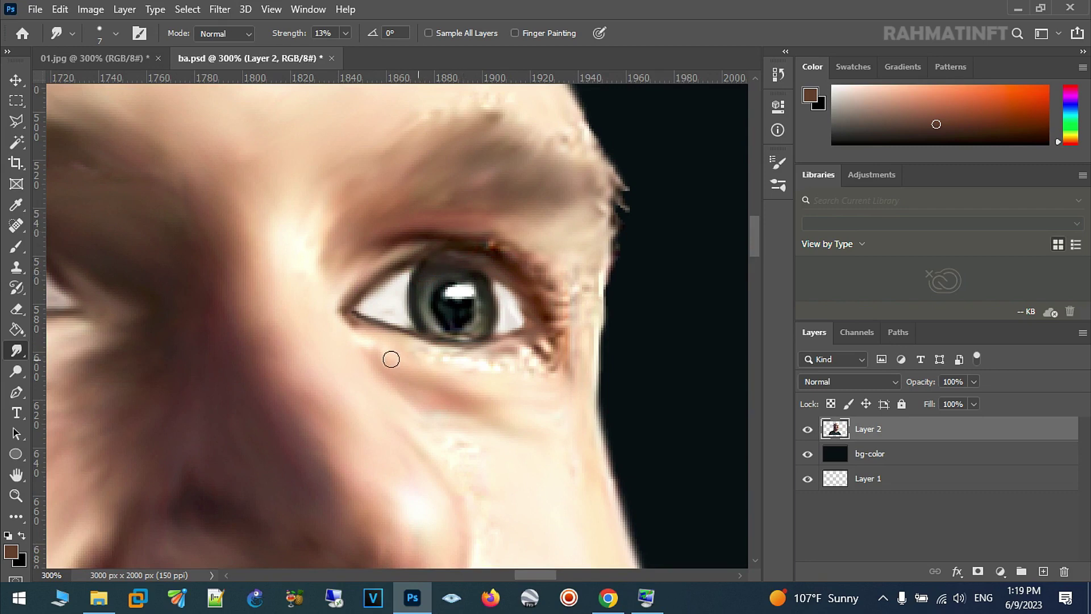
pyautogui.moveTo(362, 315)
pyautogui.mouseDown()
pyautogui.moveTo(455, 358)
pyautogui.moveTo(478, 356)
pyautogui.moveTo(477, 324)
pyautogui.moveTo(489, 326)
pyautogui.moveTo(443, 341)
pyautogui.moveTo(480, 353)
pyautogui.moveTo(415, 343)
pyautogui.moveTo(431, 351)
pyautogui.moveTo(361, 324)
pyautogui.moveTo(519, 353)
pyautogui.mouseUp()
pyautogui.moveTo(530, 311)
pyautogui.mouseDown()
pyautogui.moveTo(556, 324)
pyautogui.moveTo(548, 313)
pyautogui.mouseUp()
pyautogui.moveTo(455, 261)
pyautogui.mouseDown()
pyautogui.moveTo(483, 278)
pyautogui.moveTo(453, 305)
pyautogui.moveTo(472, 337)
pyautogui.moveTo(659, 306)
pyautogui.mouseUp()
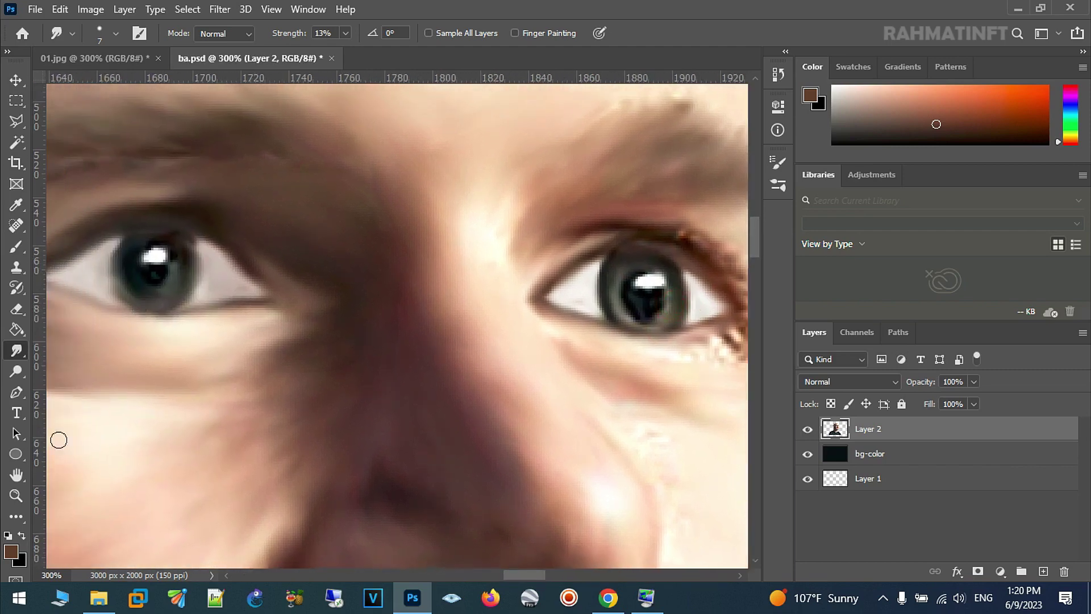
pyautogui.click(17, 248)
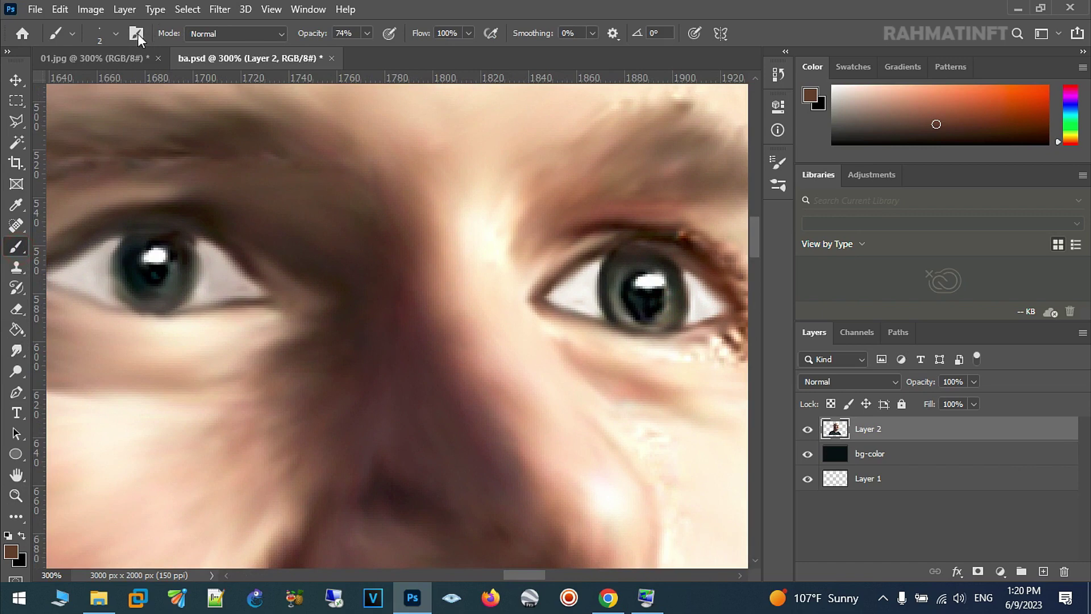
# Step: With an 11 px soft round black brush at full opacity, paint over both pupils' highlights
pyautogui.click(95, 33)
pyautogui.write('11')
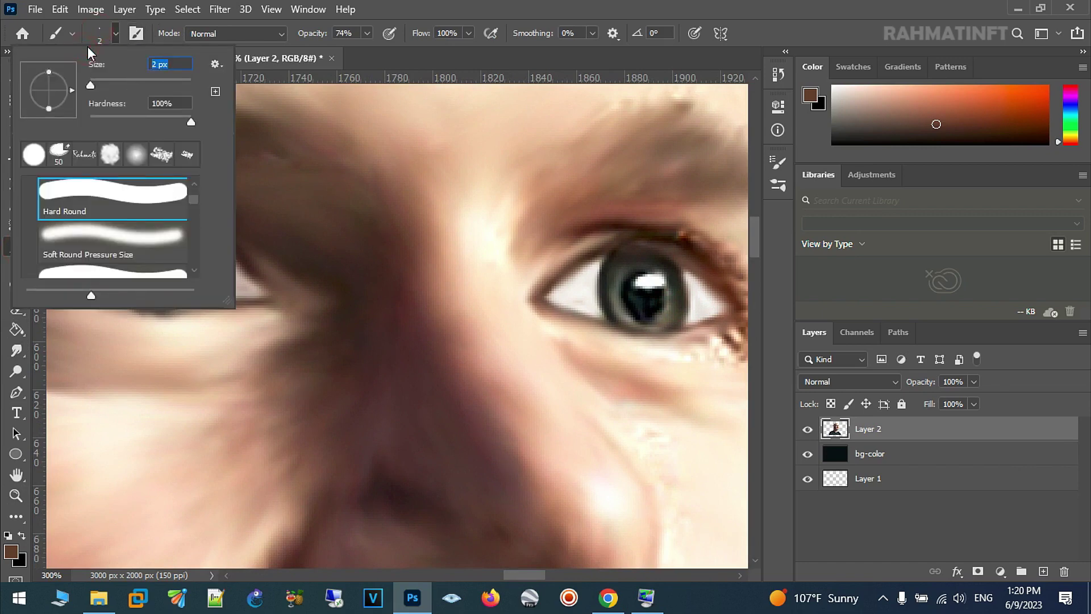
pyautogui.press('Return')
pyautogui.keyDown('alt'); pyautogui.click(154, 269); pyautogui.keyUp('alt')
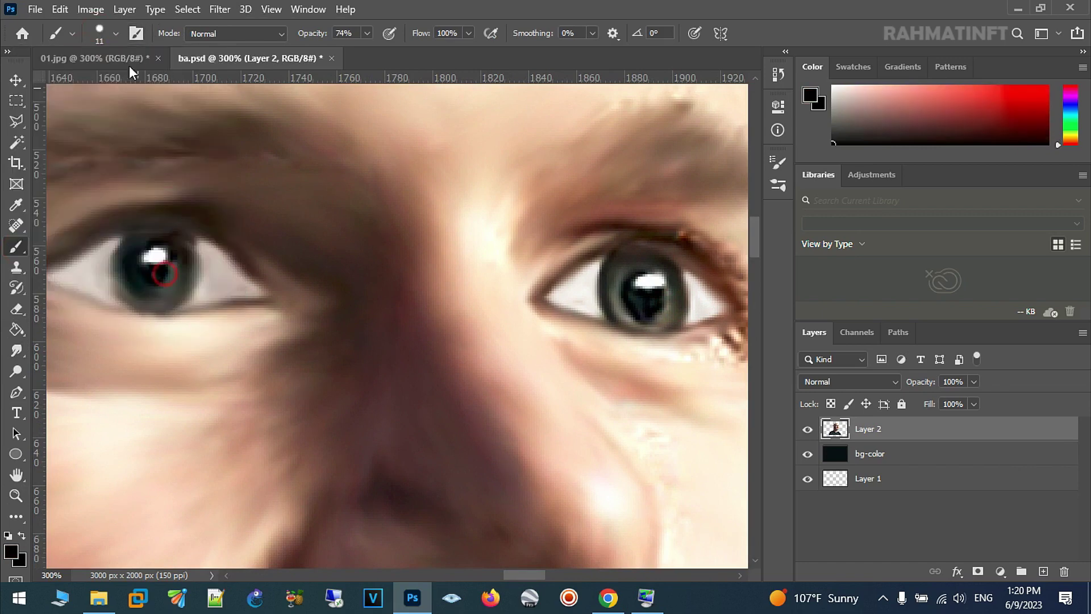
pyautogui.click(98, 33)
pyautogui.click(137, 155)
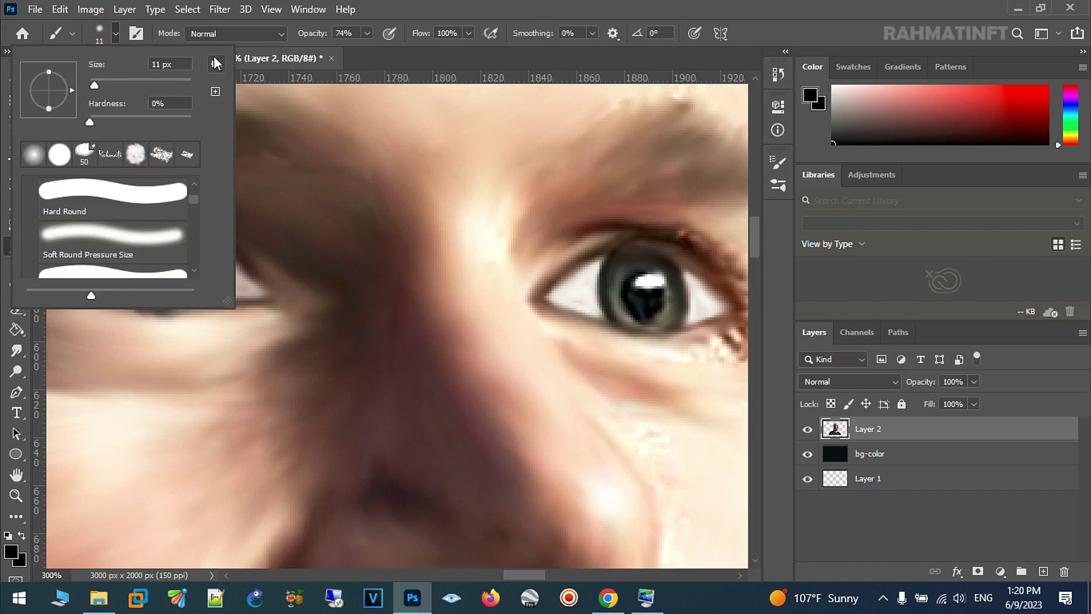
pyautogui.click(373, 20)
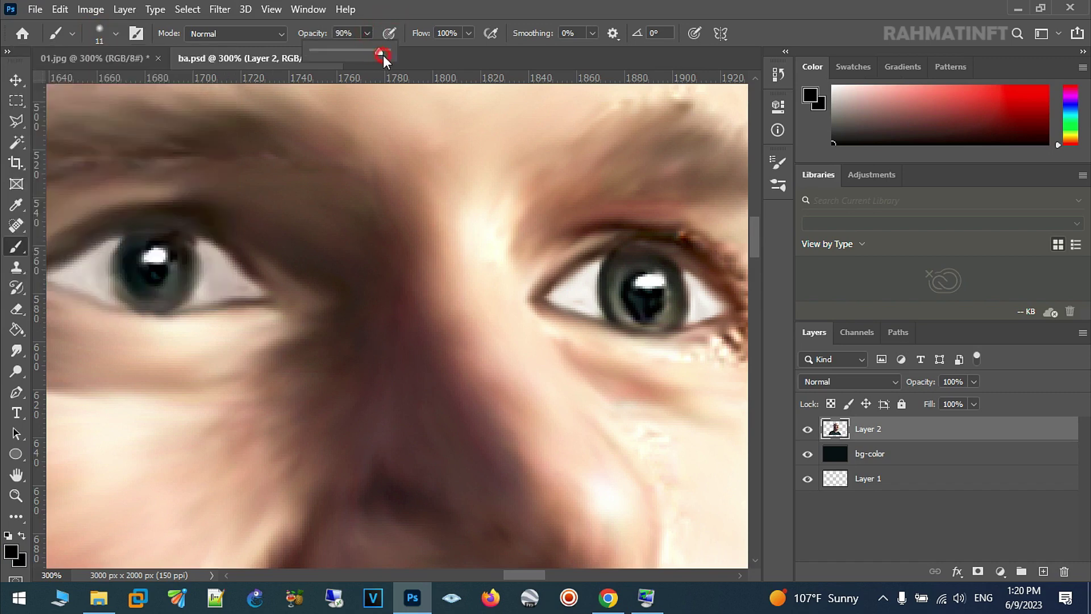
pyautogui.click(169, 265)
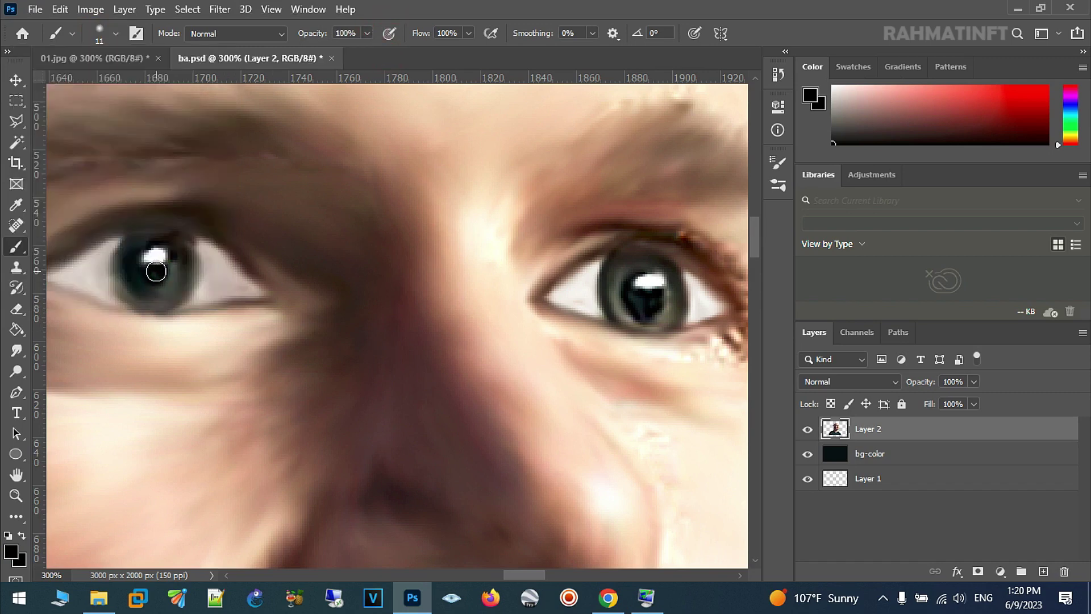
pyautogui.moveTo(153, 269); pyautogui.dragTo(158, 273)
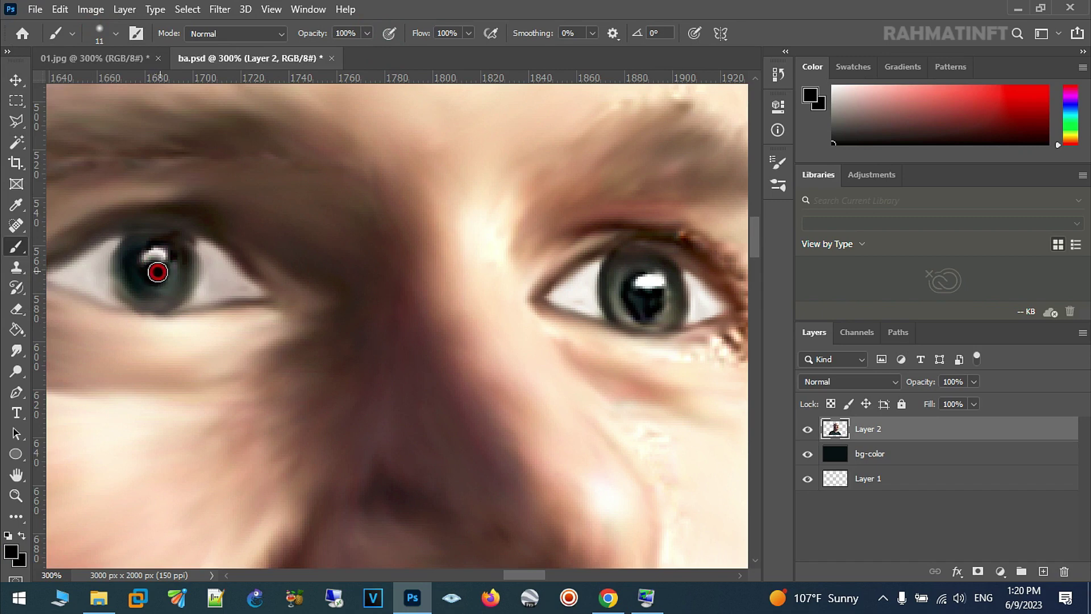
pyautogui.moveTo(645, 295); pyautogui.dragTo(645, 306)
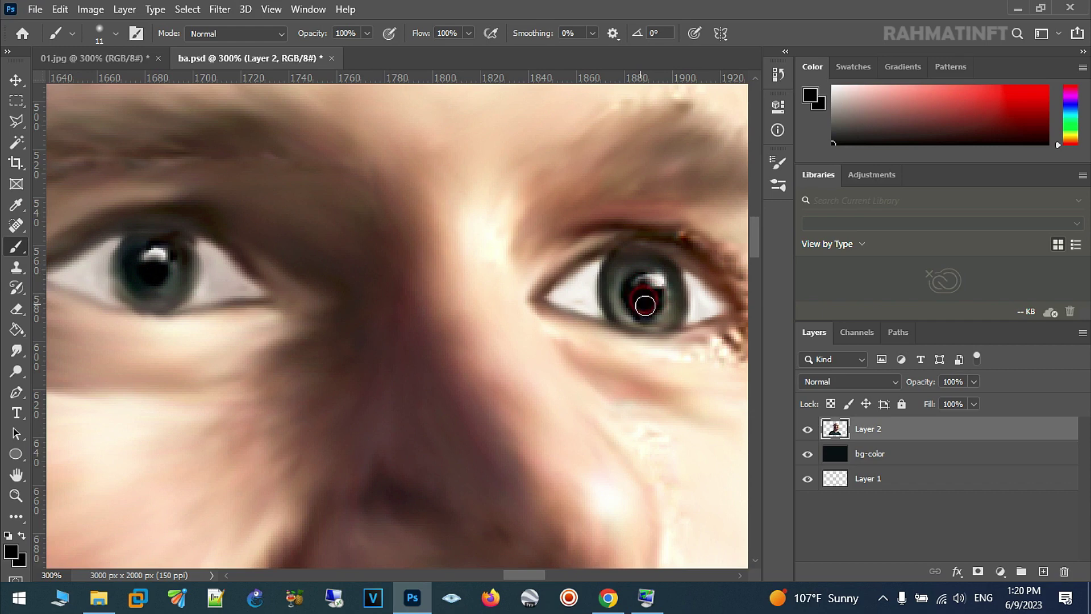
pyautogui.moveTo(645, 306); pyautogui.dragTo(648, 296)
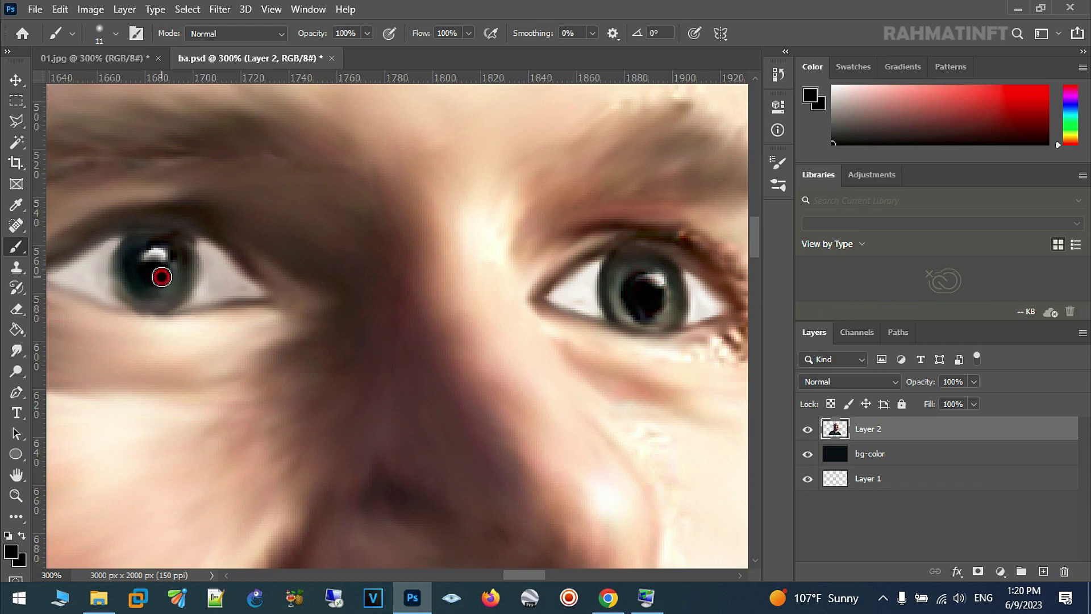
# Step: Enlarge the brush to 14 px and paint both pupils darker and larger
pyautogui.click(118, 33)
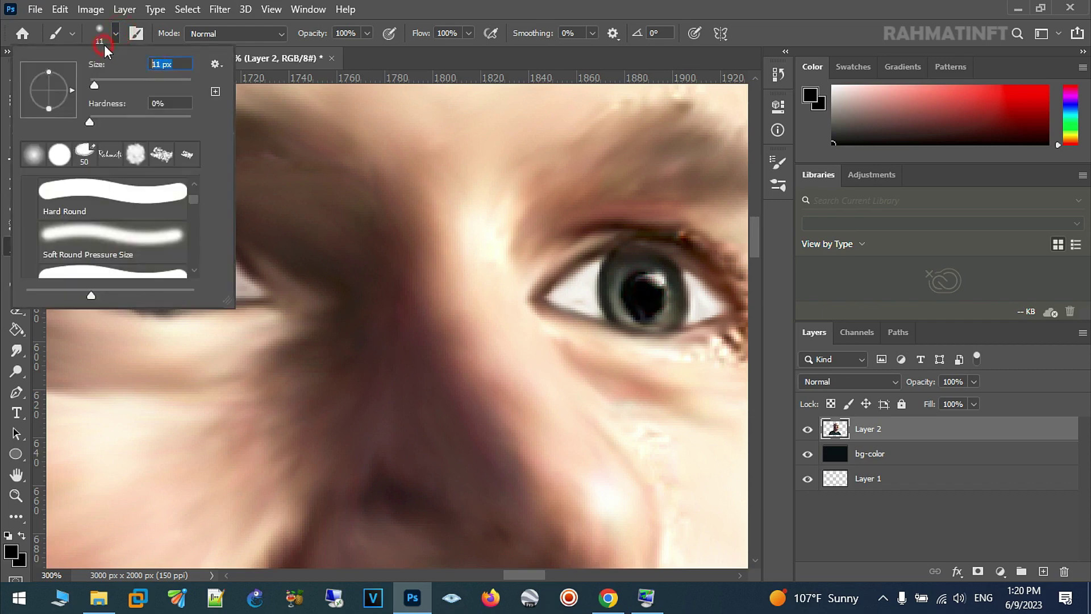
pyautogui.press('BackSpace')
pyautogui.write('4')
pyautogui.press('Return')
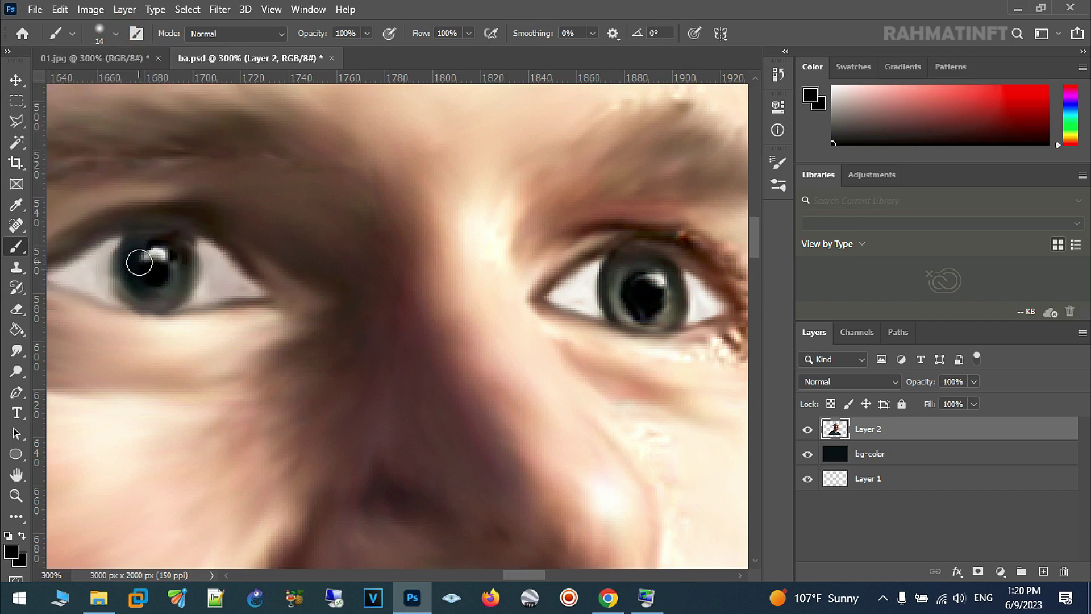
pyautogui.moveTo(152, 274); pyautogui.dragTo(151, 272)
pyautogui.click(643, 290)
pyautogui.moveTo(643, 291); pyautogui.dragTo(645, 300)
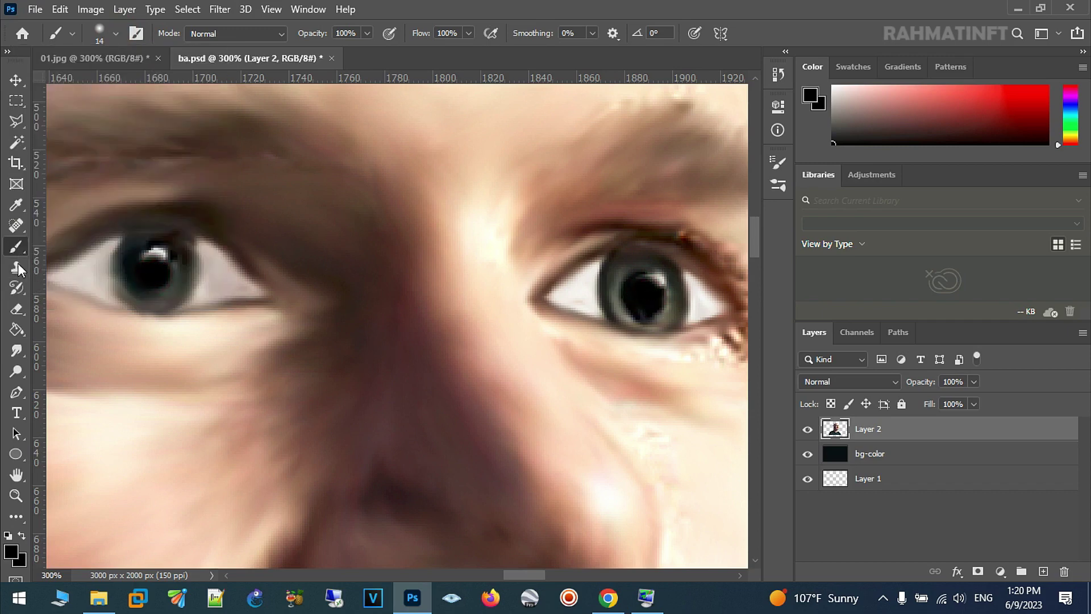
pyautogui.click(17, 371)
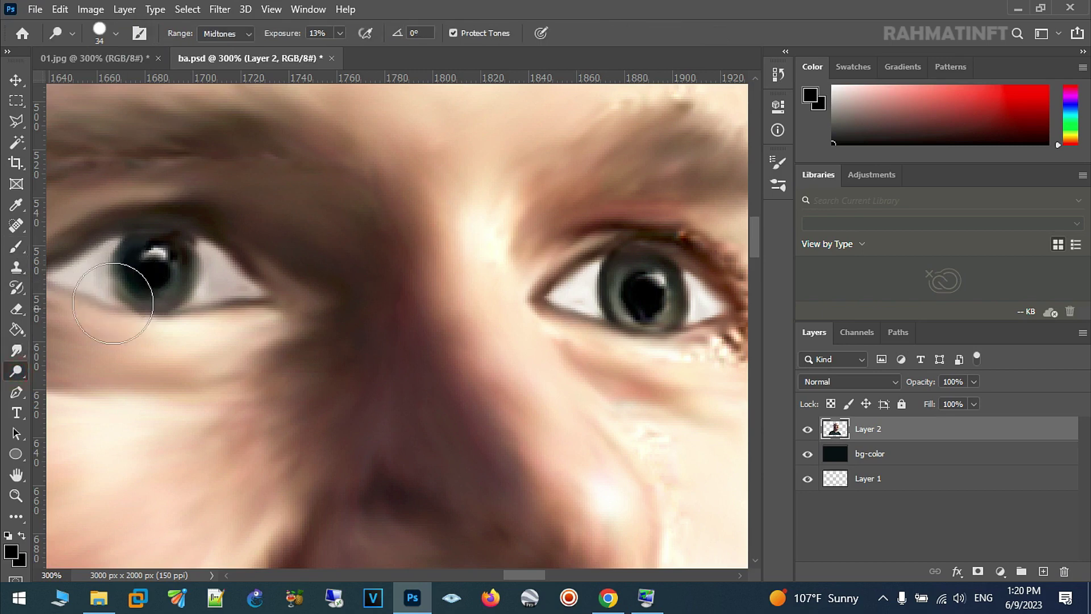
# Step: Try a 7 px white catchlight on the pupil, undo it, and smudge the right pupil's lower edge
pyautogui.click(17, 250)
pyautogui.click(116, 33)
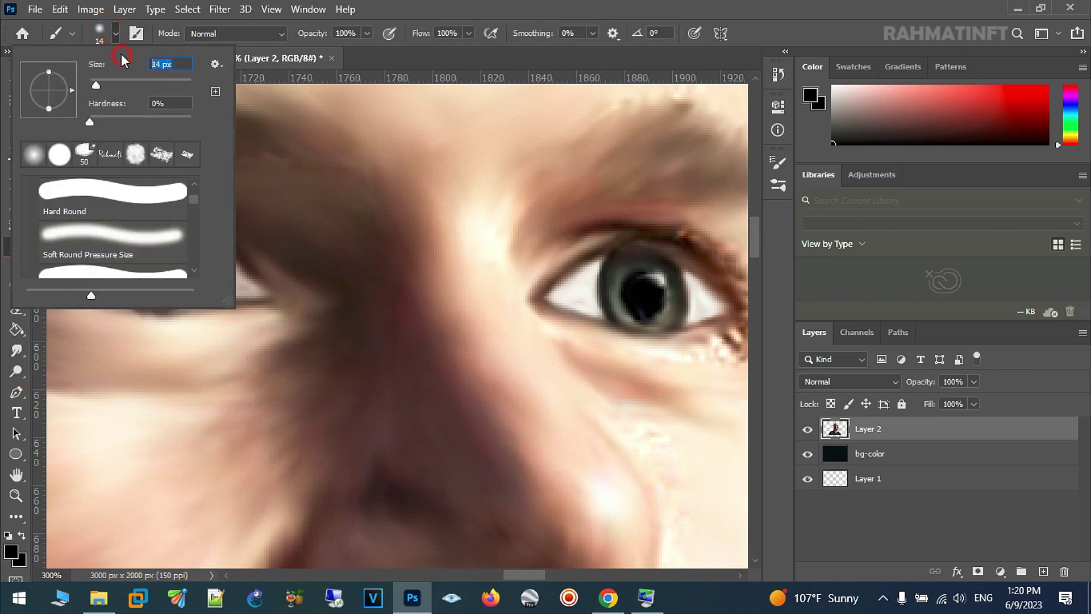
pyautogui.write('7')
pyautogui.press('Return')
pyautogui.click(22, 535)
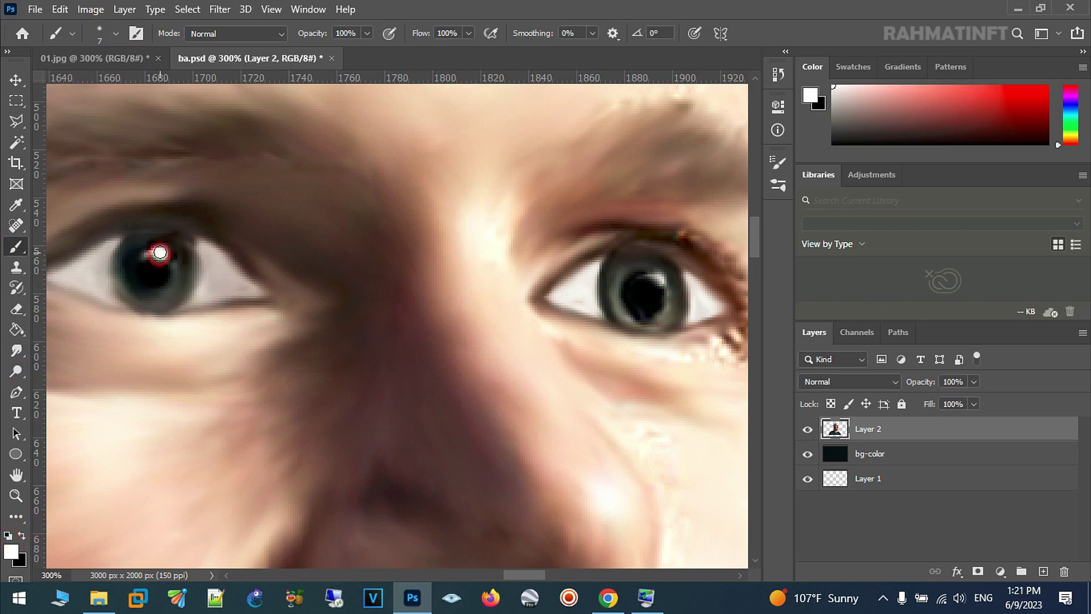
pyautogui.moveTo(659, 279); pyautogui.dragTo(655, 276)
pyautogui.hotkey('ctrl', 'z')
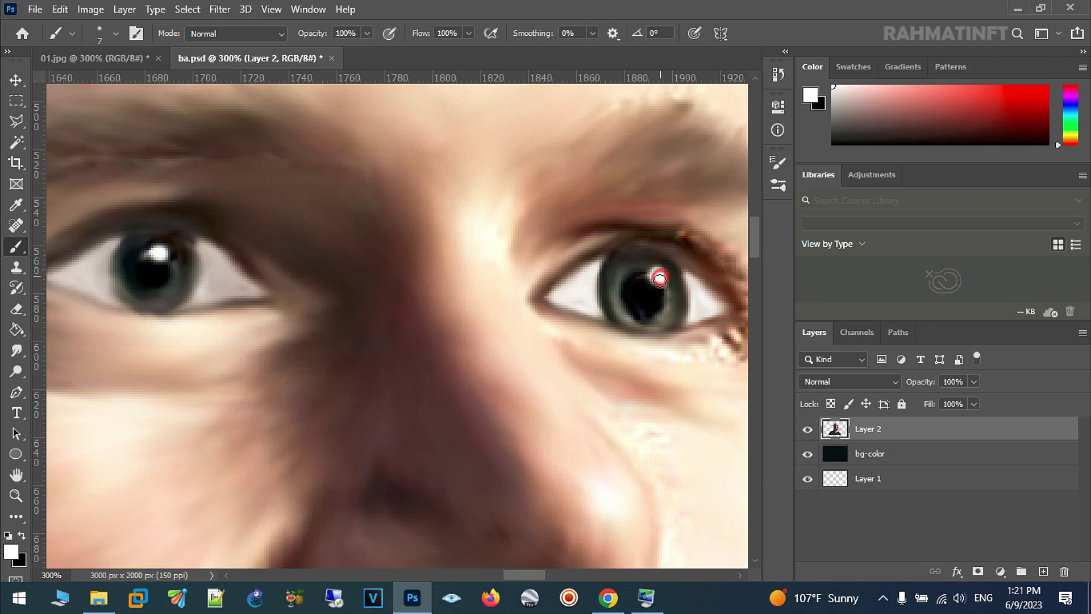
pyautogui.click(16, 350)
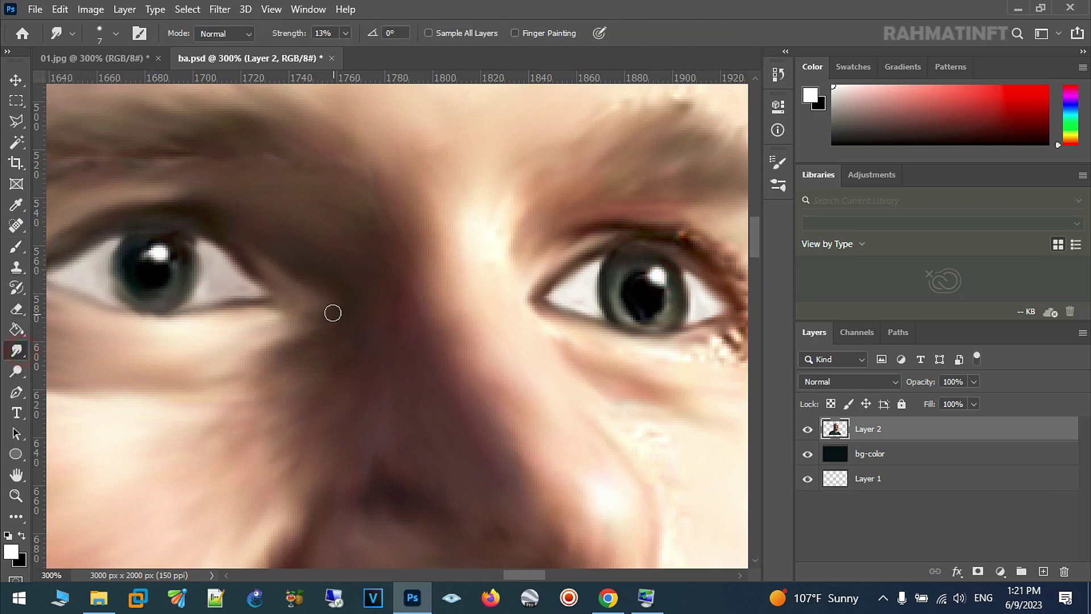
pyautogui.moveTo(652, 314)
pyautogui.mouseDown()
pyautogui.moveTo(669, 309)
pyautogui.moveTo(658, 319)
pyautogui.moveTo(633, 310)
pyautogui.moveTo(622, 295)
pyautogui.moveTo(631, 282)
pyautogui.moveTo(613, 293)
pyautogui.moveTo(627, 275)
pyautogui.moveTo(616, 284)
pyautogui.moveTo(641, 312)
pyautogui.moveTo(623, 279)
pyautogui.moveTo(669, 309)
pyautogui.moveTo(690, 285)
pyautogui.moveTo(682, 269)
pyautogui.mouseUp()
# Step: Smudge the left pupil's edges, then zoom out to the full portrait and in on the ear
pyautogui.moveTo(177, 267)
pyautogui.mouseDown()
pyautogui.moveTo(137, 297)
pyautogui.moveTo(151, 304)
pyautogui.moveTo(132, 294)
pyautogui.moveTo(141, 292)
pyautogui.moveTo(121, 244)
pyautogui.moveTo(175, 239)
pyautogui.moveTo(185, 258)
pyautogui.moveTo(170, 240)
pyautogui.mouseUp()
pyautogui.click(16, 495)
pyautogui.keyDown('alt'); pyautogui.click(290, 346); pyautogui.keyUp('alt')
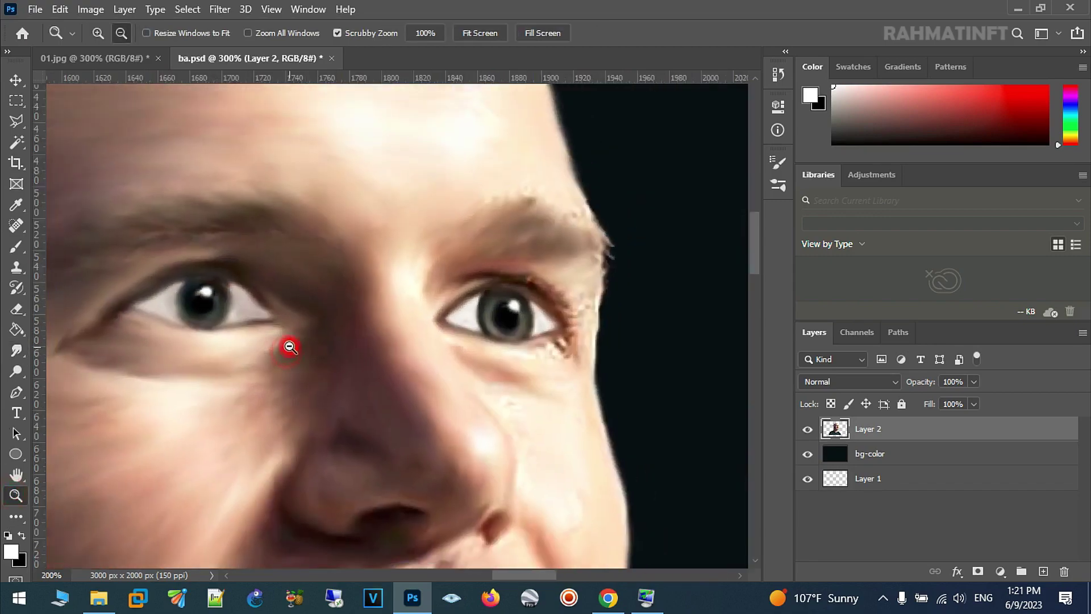
pyautogui.keyDown('alt'); pyautogui.click(287, 386); pyautogui.keyUp('alt')
pyautogui.keyDown('alt'); pyautogui.click(282, 434); pyautogui.keyUp('alt')
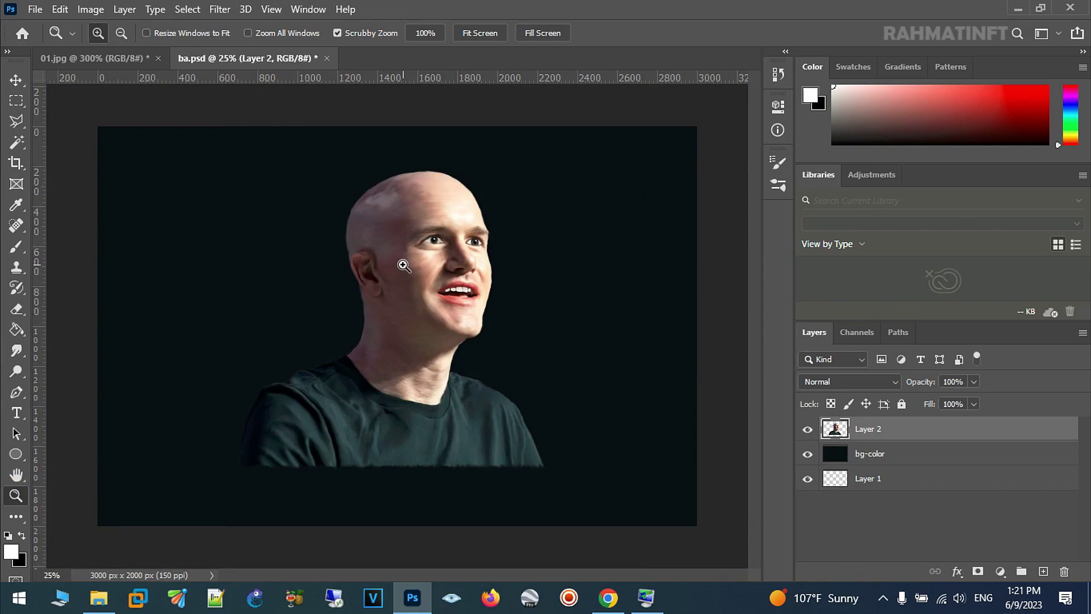
pyautogui.click(418, 236)
pyautogui.click(418, 236)
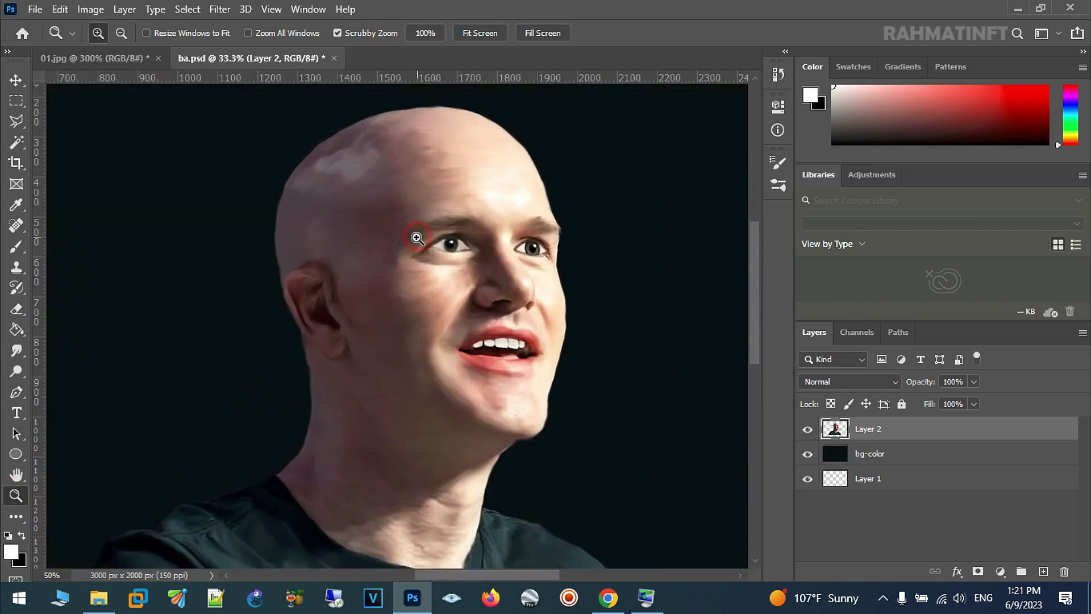
pyautogui.click(304, 346)
pyautogui.click(305, 346)
pyautogui.click(270, 312)
pyautogui.click(256, 275)
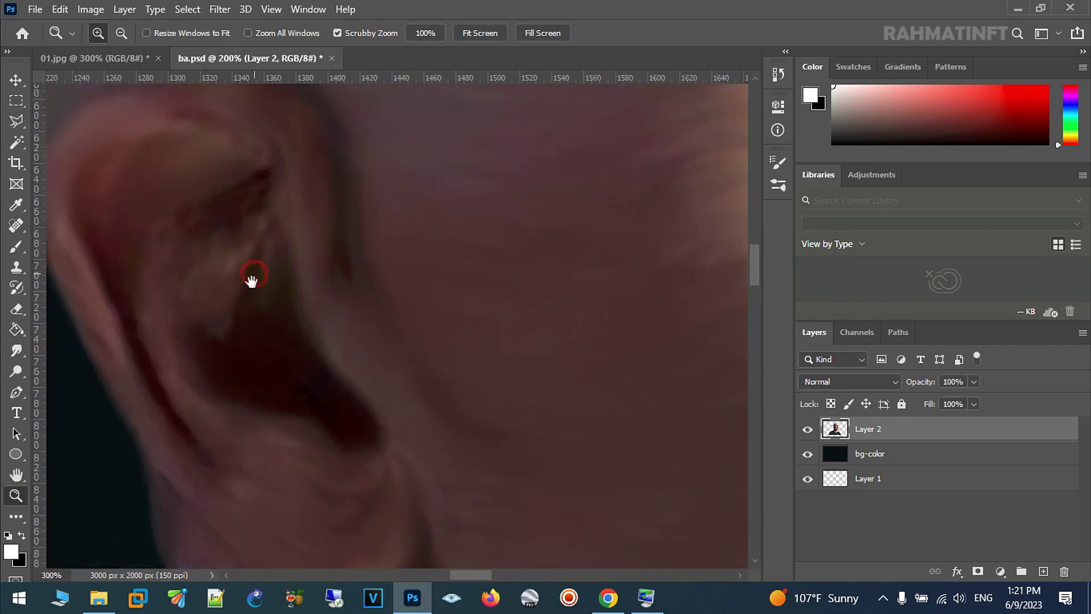
# Step: Smudge the ear's upper fold and inner edge with a 10 px brush at 8% strength
pyautogui.click(16, 350)
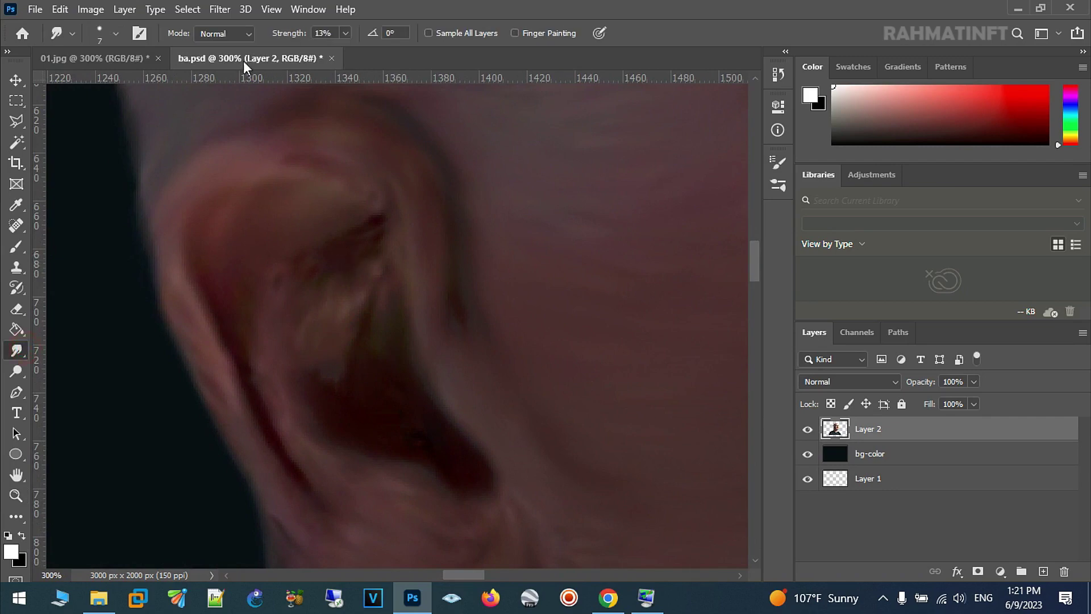
pyautogui.click(116, 34)
pyautogui.moveTo(324, 262)
pyautogui.mouseDown()
pyautogui.moveTo(385, 253)
pyautogui.moveTo(316, 287)
pyautogui.moveTo(343, 353)
pyautogui.moveTo(324, 356)
pyautogui.moveTo(322, 372)
pyautogui.moveTo(339, 397)
pyautogui.moveTo(392, 410)
pyautogui.moveTo(470, 483)
pyautogui.moveTo(402, 383)
pyautogui.moveTo(380, 199)
pyautogui.mouseUp()
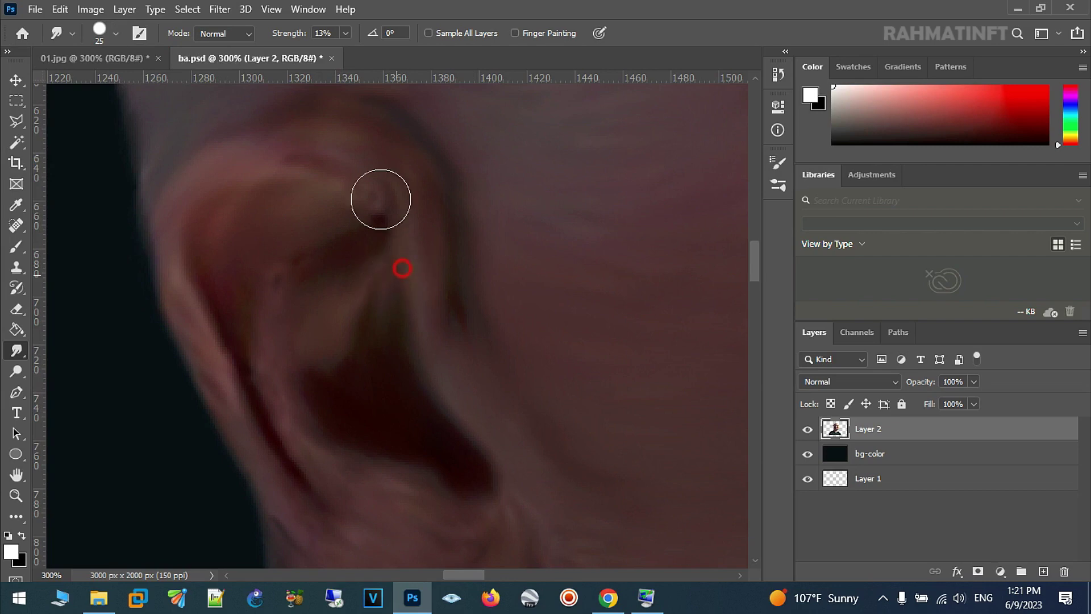
pyautogui.click(346, 33)
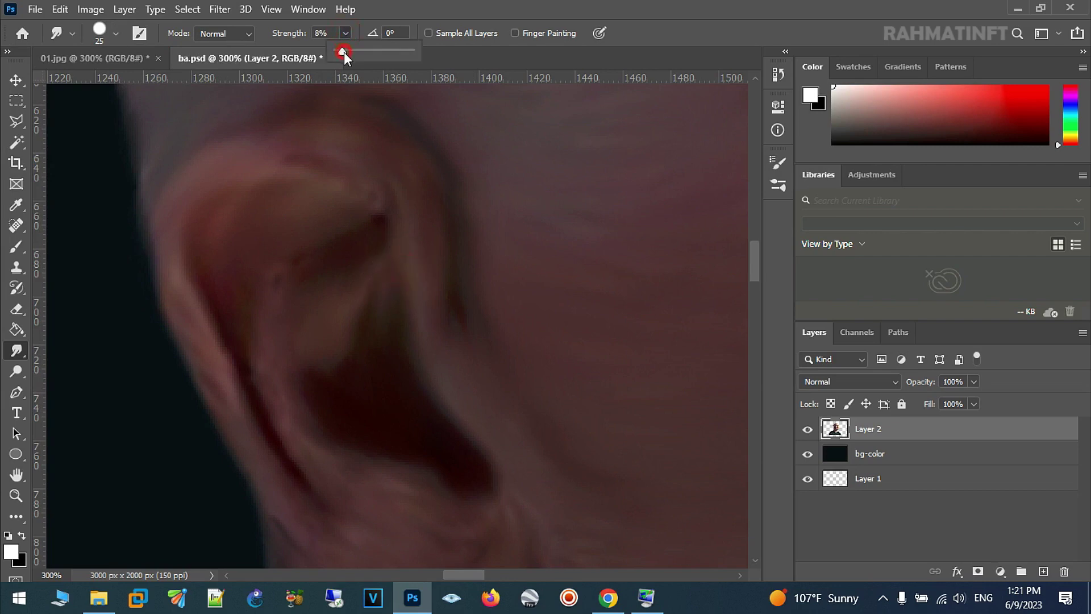
pyautogui.click(116, 33)
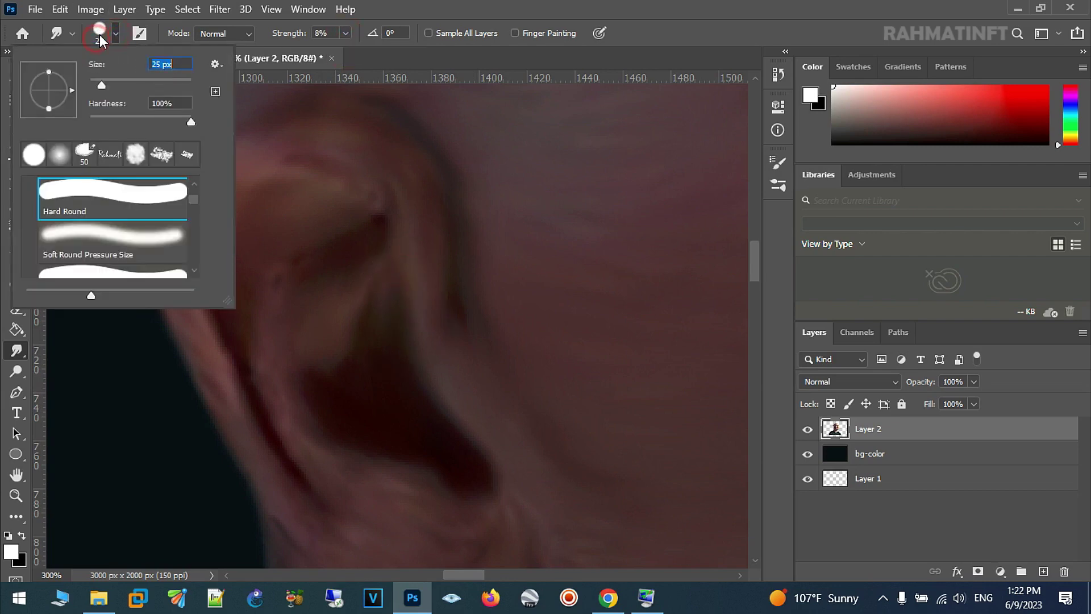
pyautogui.write('10')
pyautogui.press('Return')
pyautogui.moveTo(290, 430)
pyautogui.mouseDown()
pyautogui.moveTo(234, 268)
pyautogui.moveTo(409, 487)
pyautogui.moveTo(497, 497)
pyautogui.moveTo(371, 363)
pyautogui.moveTo(349, 368)
pyautogui.mouseUp()
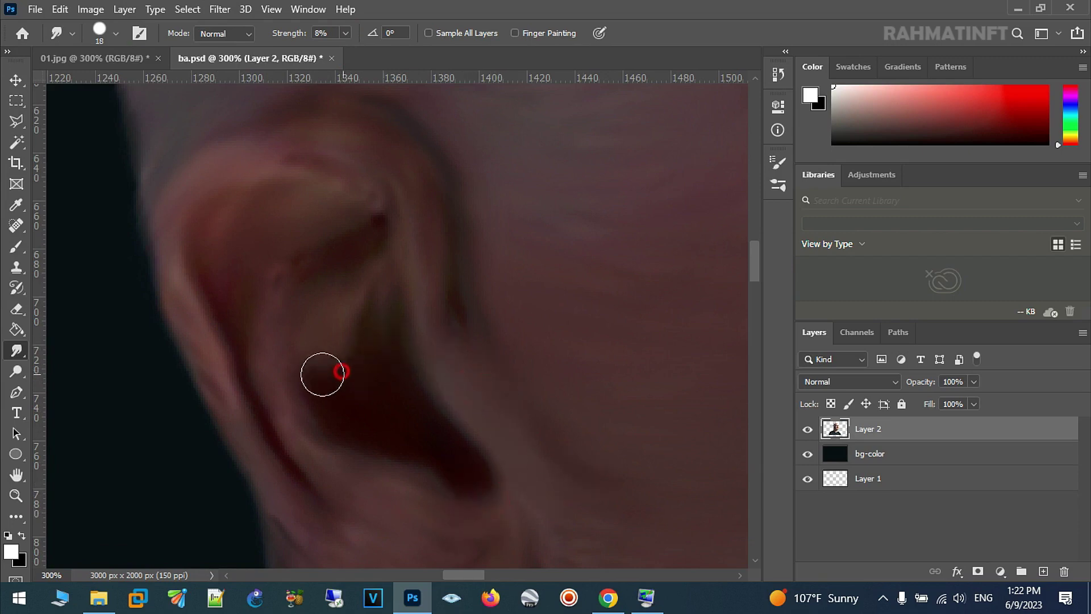
# Step: Zoom out from the ear to show the head and shoulders
pyautogui.press('z')
pyautogui.keyDown('alt'); pyautogui.click(333, 426); pyautogui.keyUp('alt')
pyautogui.keyDown('alt'); pyautogui.click(433, 446); pyautogui.keyUp('alt')
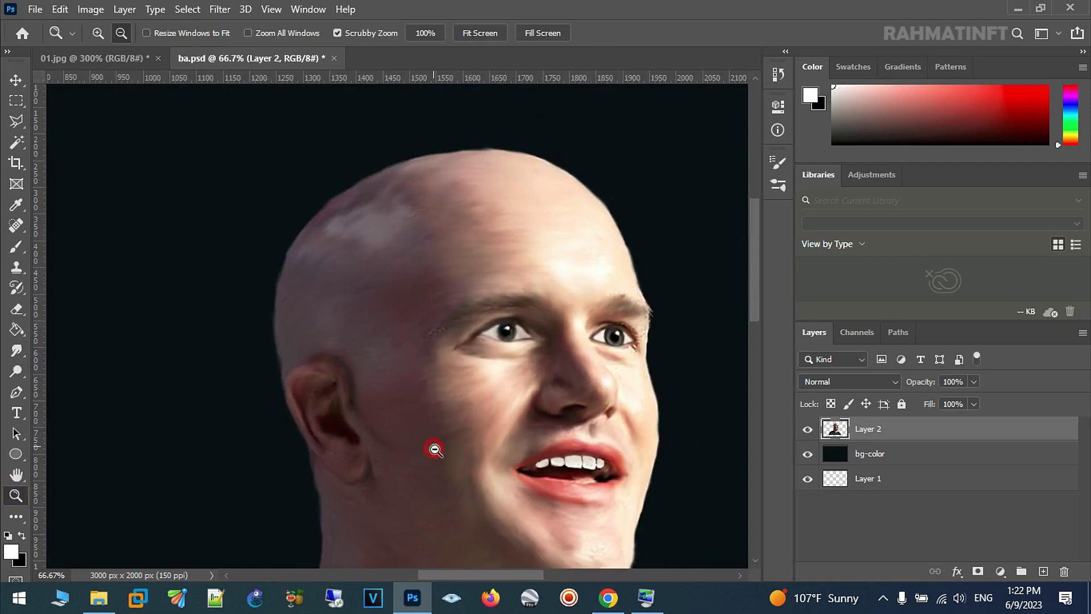
pyautogui.keyDown('alt'); pyautogui.click(451, 463); pyautogui.keyUp('alt')
# Step: Set the Smudge tool to the chalky 60 brush tip rotated to 31°
pyautogui.moveTo(500, 563)
pyautogui.mouseDown()
pyautogui.moveTo(463, 396)
pyautogui.moveTo(520, 356)
pyautogui.mouseUp()
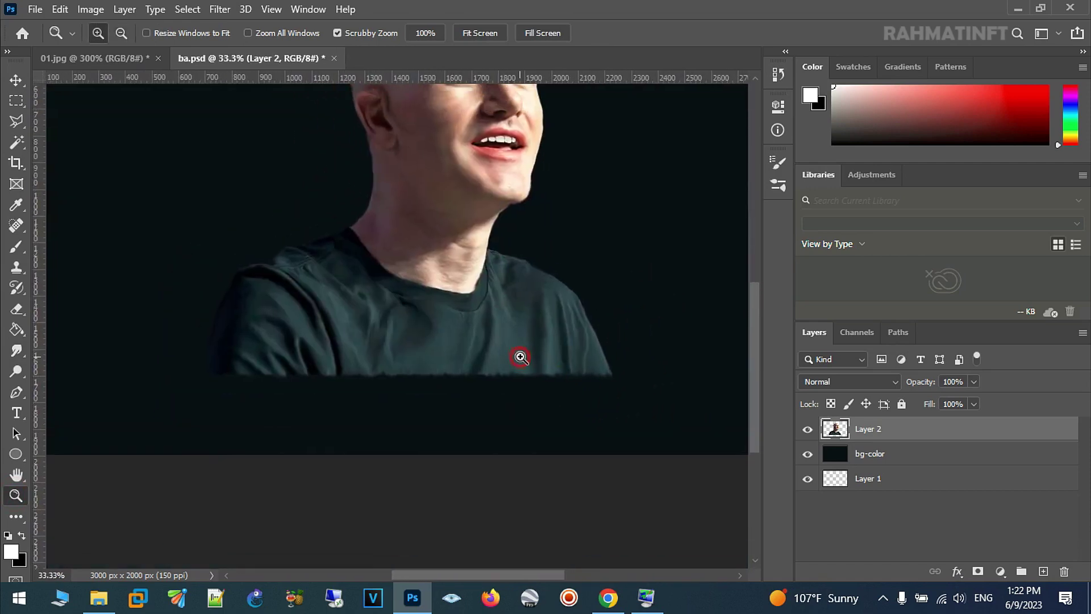
pyautogui.click(16, 350)
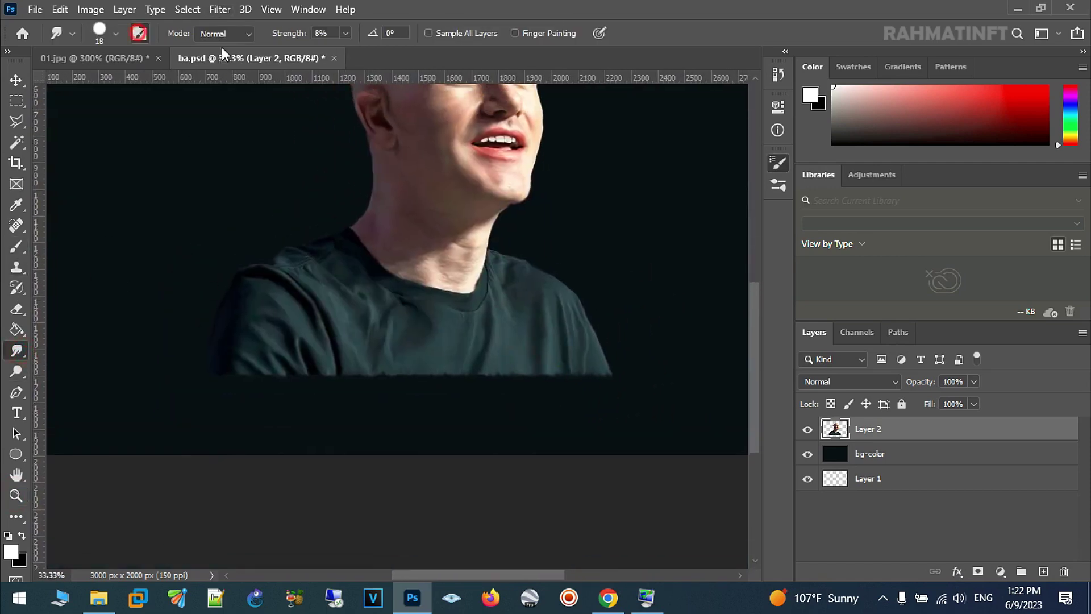
pyautogui.click(139, 33)
pyautogui.click(630, 239)
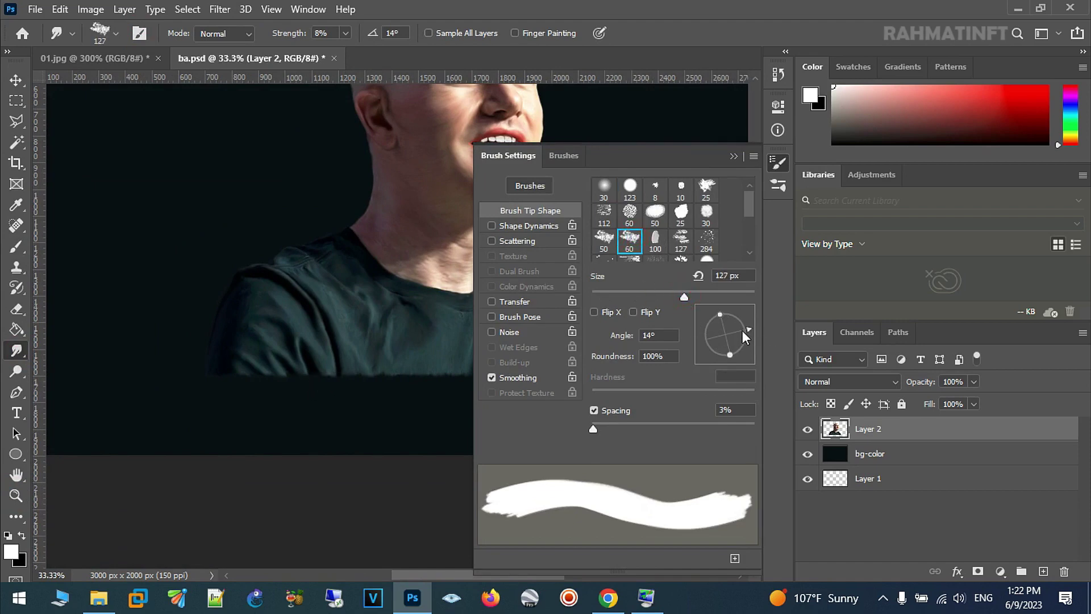
pyautogui.click(734, 156)
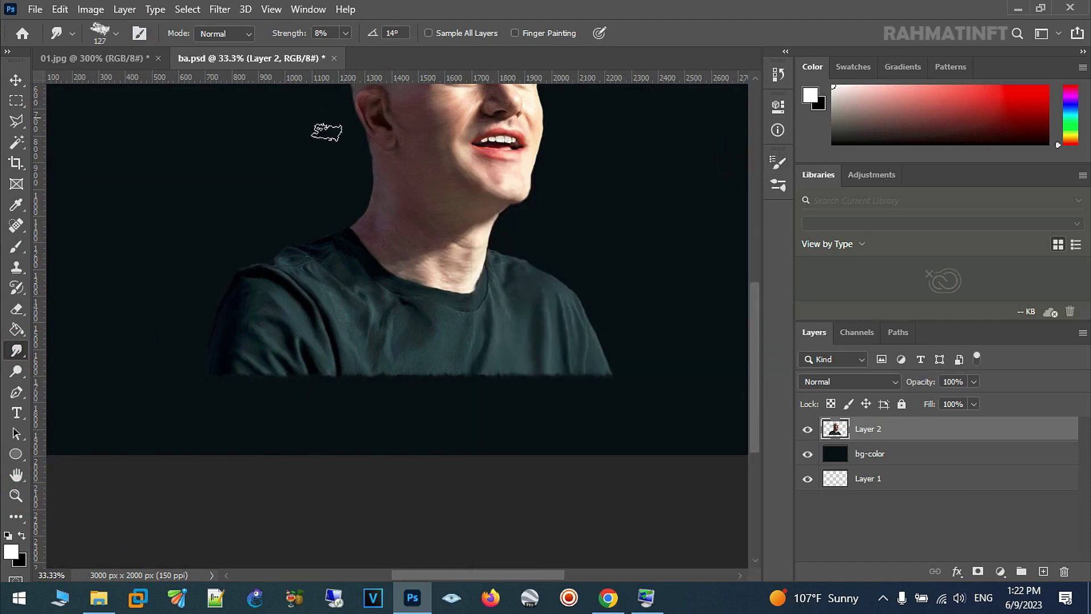
pyautogui.click(345, 33)
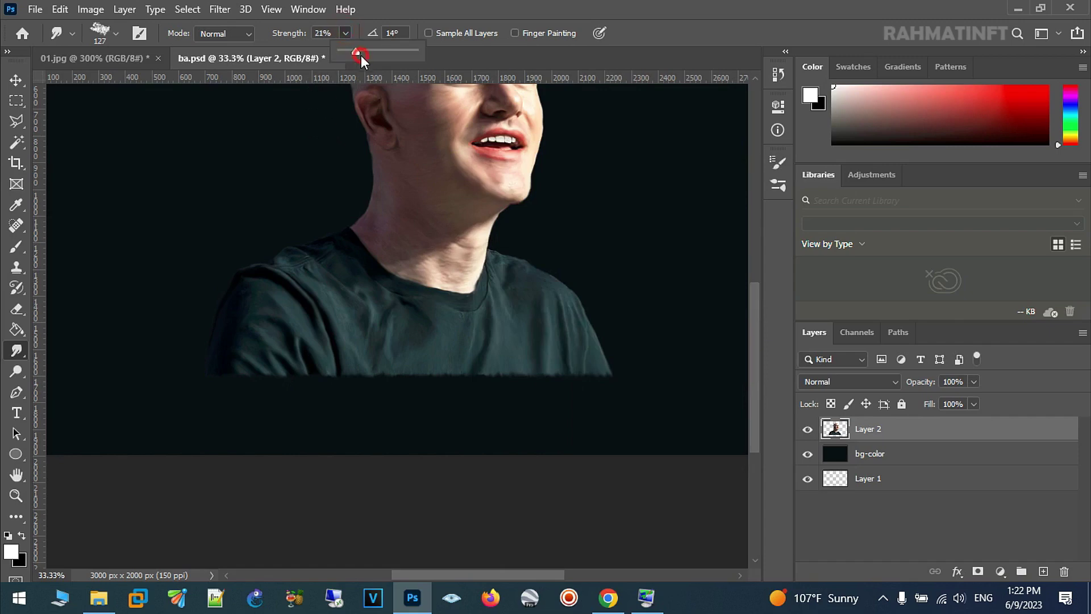
pyautogui.click(143, 34)
pyautogui.moveTo(749, 327); pyautogui.dragTo(746, 322)
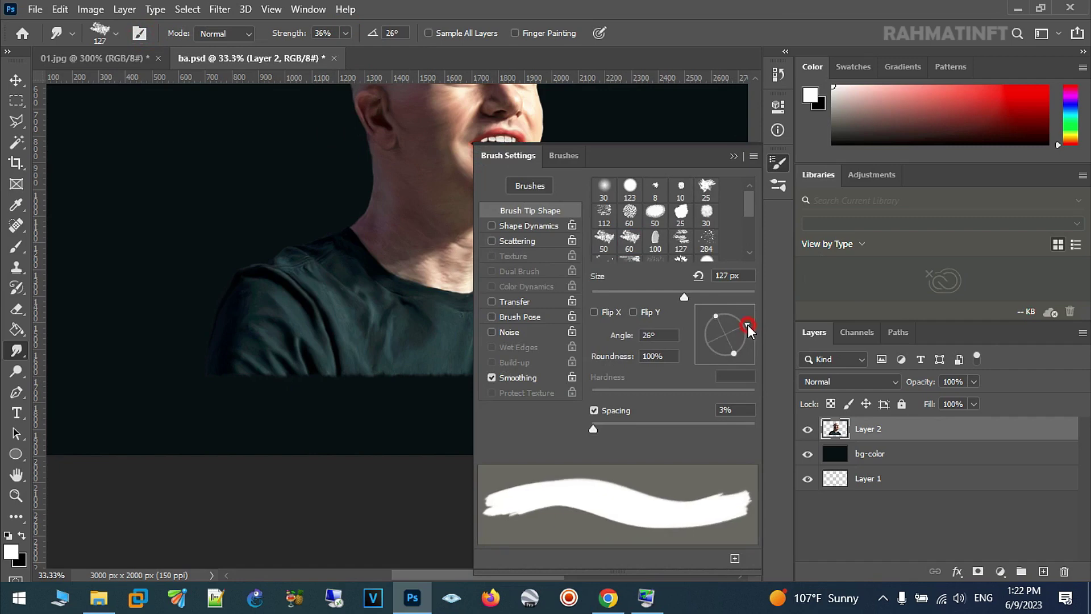
pyautogui.click(733, 157)
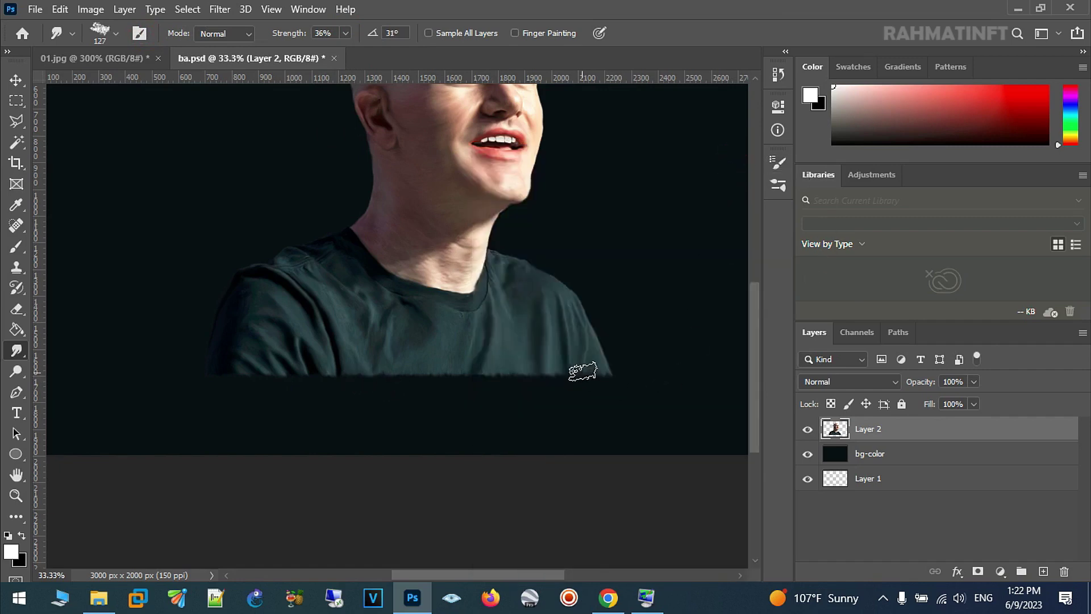
# Step: Drag the shirt's lower hem into brushy streaks fading into the dark background
pyautogui.moveTo(500, 387)
pyautogui.mouseDown()
pyautogui.moveTo(592, 384)
pyautogui.moveTo(611, 398)
pyautogui.mouseUp()
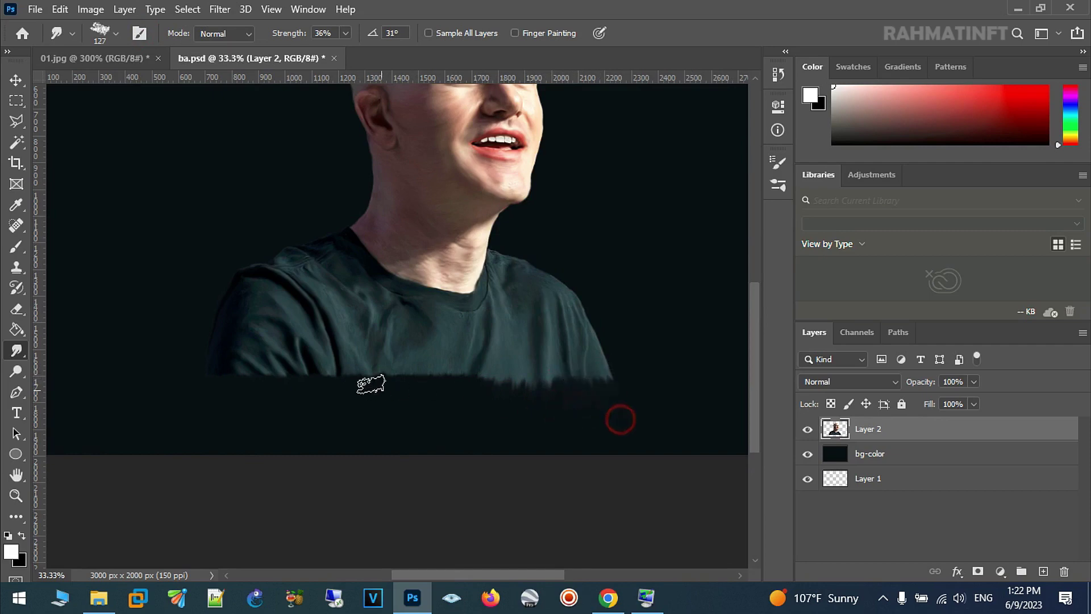
pyautogui.moveTo(386, 398)
pyautogui.mouseDown()
pyautogui.moveTo(431, 413)
pyautogui.moveTo(449, 398)
pyautogui.moveTo(469, 431)
pyautogui.moveTo(489, 417)
pyautogui.moveTo(506, 421)
pyautogui.moveTo(421, 419)
pyautogui.moveTo(416, 405)
pyautogui.moveTo(346, 434)
pyautogui.moveTo(263, 438)
pyautogui.moveTo(240, 421)
pyautogui.moveTo(205, 442)
pyautogui.mouseUp()
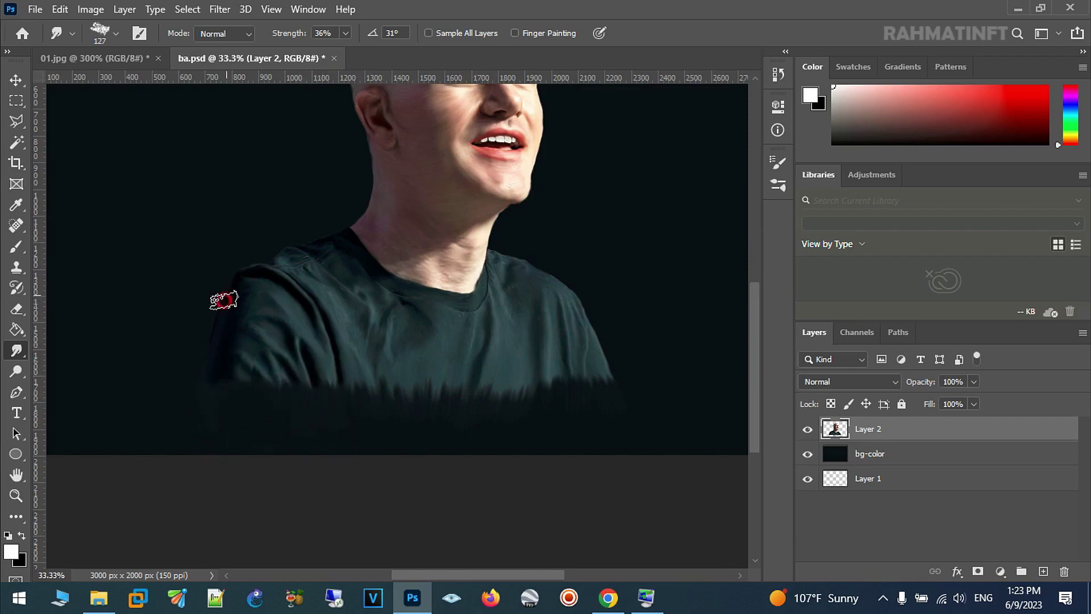
pyautogui.moveTo(220, 316); pyautogui.dragTo(226, 307)
pyautogui.moveTo(328, 433)
pyautogui.mouseDown()
pyautogui.moveTo(376, 433)
pyautogui.moveTo(368, 430)
pyautogui.moveTo(438, 377)
pyautogui.moveTo(445, 417)
pyautogui.moveTo(540, 346)
pyautogui.moveTo(553, 418)
pyautogui.moveTo(585, 361)
pyautogui.moveTo(601, 357)
pyautogui.mouseUp()
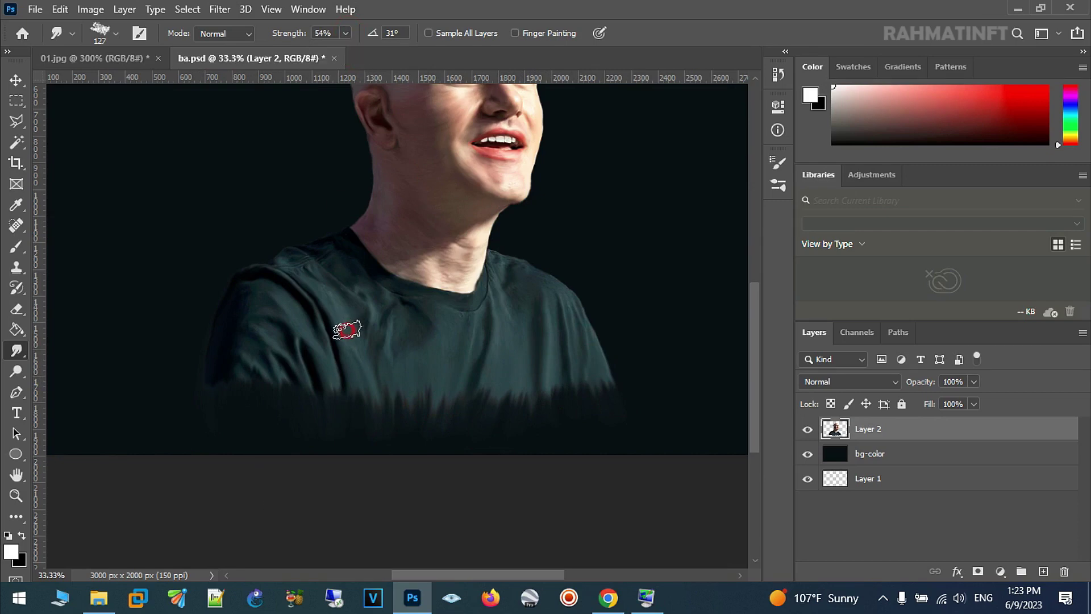
pyautogui.moveTo(361, 480); pyautogui.dragTo(377, 430)
pyautogui.moveTo(398, 352)
pyautogui.mouseDown()
pyautogui.moveTo(428, 415)
pyautogui.moveTo(444, 382)
pyautogui.moveTo(470, 401)
pyautogui.moveTo(462, 431)
pyautogui.moveTo(506, 398)
pyautogui.moveTo(514, 419)
pyautogui.moveTo(545, 406)
pyautogui.mouseUp()
pyautogui.moveTo(338, 419)
pyautogui.mouseDown()
pyautogui.moveTo(349, 433)
pyautogui.moveTo(324, 377)
pyautogui.moveTo(293, 370)
pyautogui.moveTo(297, 414)
pyautogui.moveTo(308, 417)
pyautogui.mouseUp()
pyautogui.moveTo(574, 362)
pyautogui.mouseDown()
pyautogui.moveTo(561, 434)
pyautogui.moveTo(556, 409)
pyautogui.moveTo(475, 446)
pyautogui.moveTo(433, 441)
pyautogui.moveTo(390, 353)
pyautogui.moveTo(370, 377)
pyautogui.moveTo(359, 351)
pyautogui.moveTo(293, 380)
pyautogui.moveTo(273, 360)
pyautogui.moveTo(77, 454)
pyautogui.mouseUp()
# Step: Zoom out to fit the whole portrait and save the document
pyautogui.click(16, 496)
pyautogui.keyDown('alt'); pyautogui.click(378, 273); pyautogui.keyUp('alt')
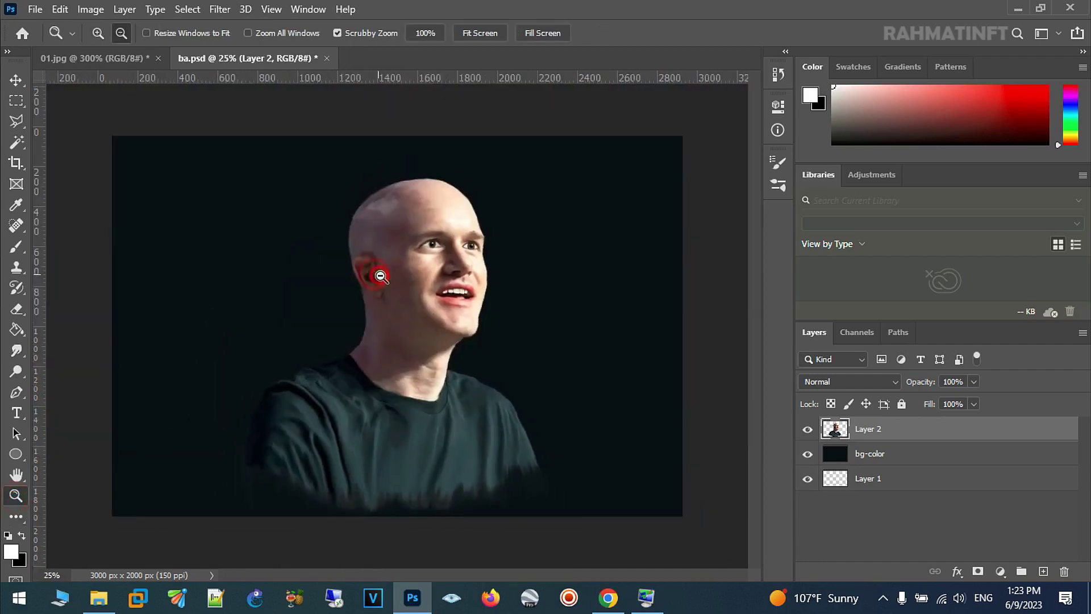
pyautogui.keyDown('alt'); pyautogui.click(401, 328); pyautogui.keyUp('alt')
pyautogui.hotkey('ctrl', 's')
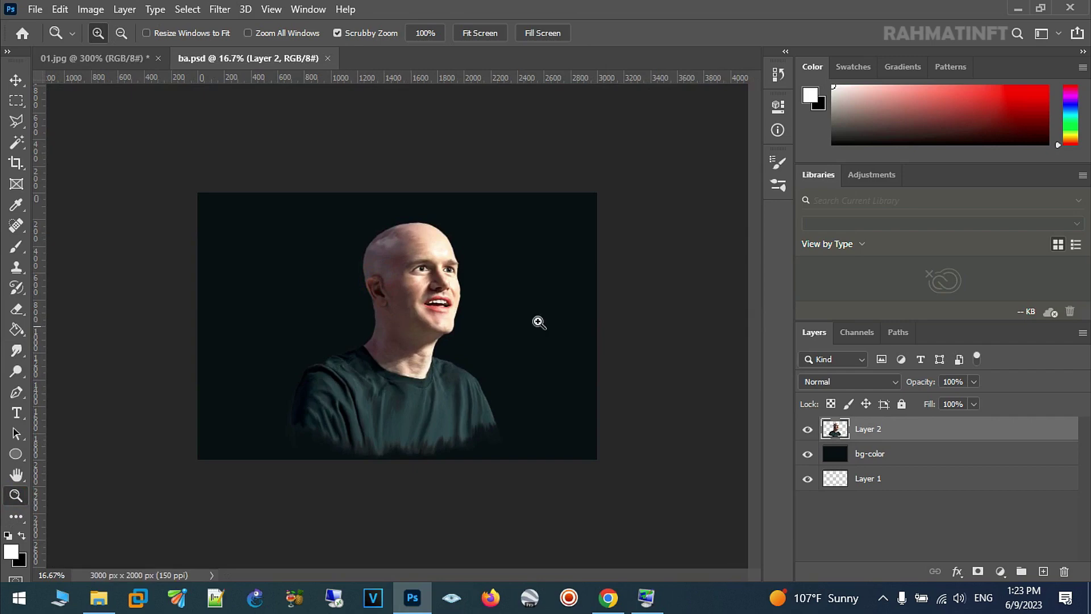
# Step: Move the man's layer slightly up, nudging it with Shift+arrow keys
pyautogui.click(16, 81)
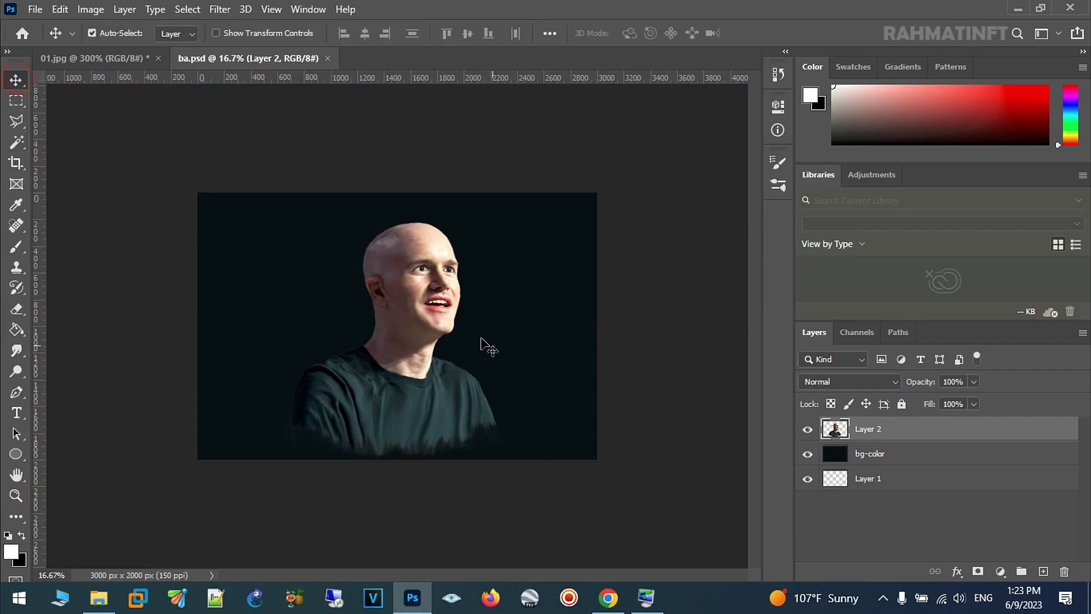
pyautogui.moveTo(421, 305); pyautogui.dragTo(424, 299)
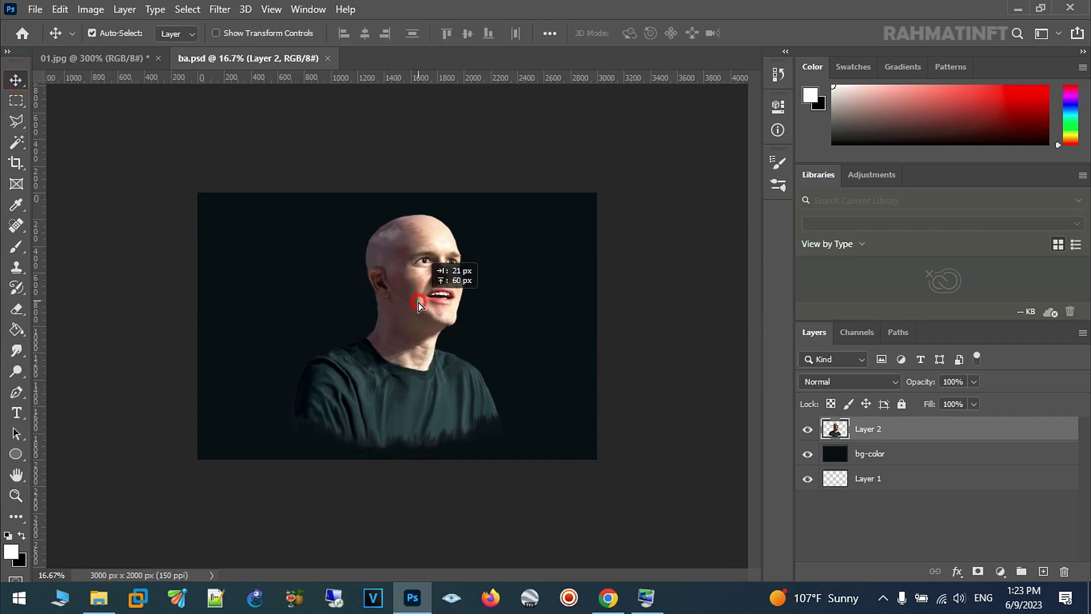
pyautogui.moveTo(417, 305); pyautogui.dragTo(417, 307)
pyautogui.hotkey('shift', 'Left')
pyautogui.hotkey('shift', 'Left')
pyautogui.hotkey('shift', 'Left')
pyautogui.hotkey('shift', 'Up')
pyautogui.hotkey('shift', 'Up')
pyautogui.press('ctrl')
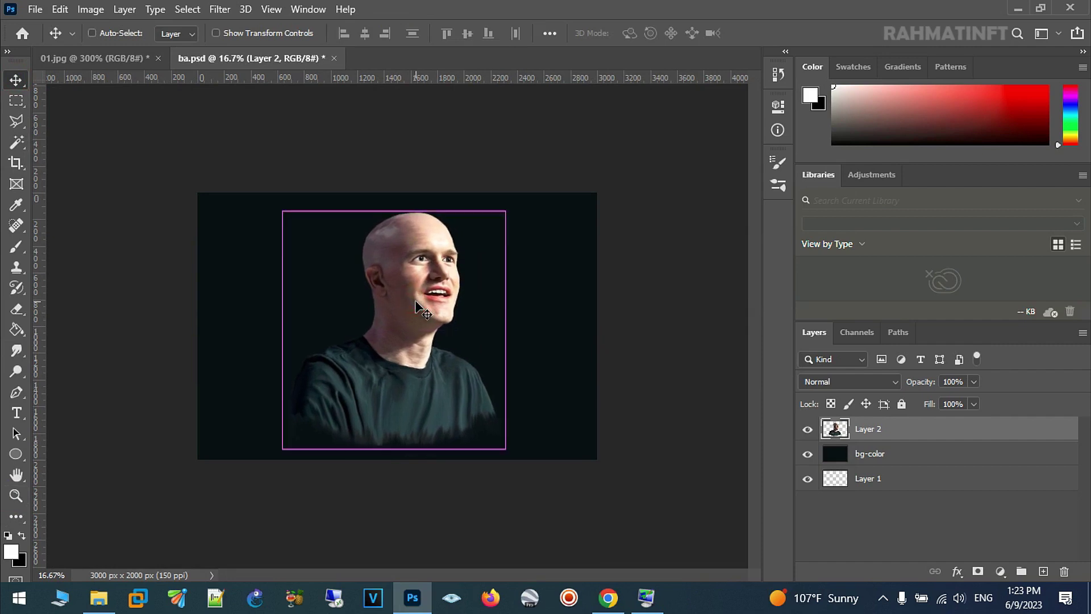
# Step: Zoom in on the neck and face to check, then zoom back out
pyautogui.click(16, 495)
pyautogui.click(434, 325)
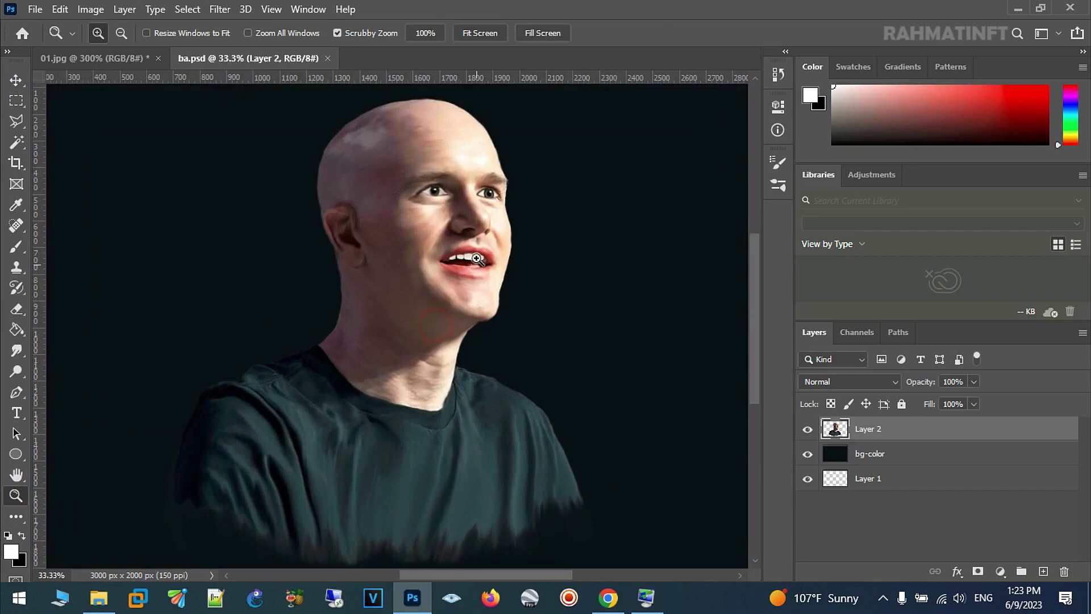
pyautogui.click(478, 231)
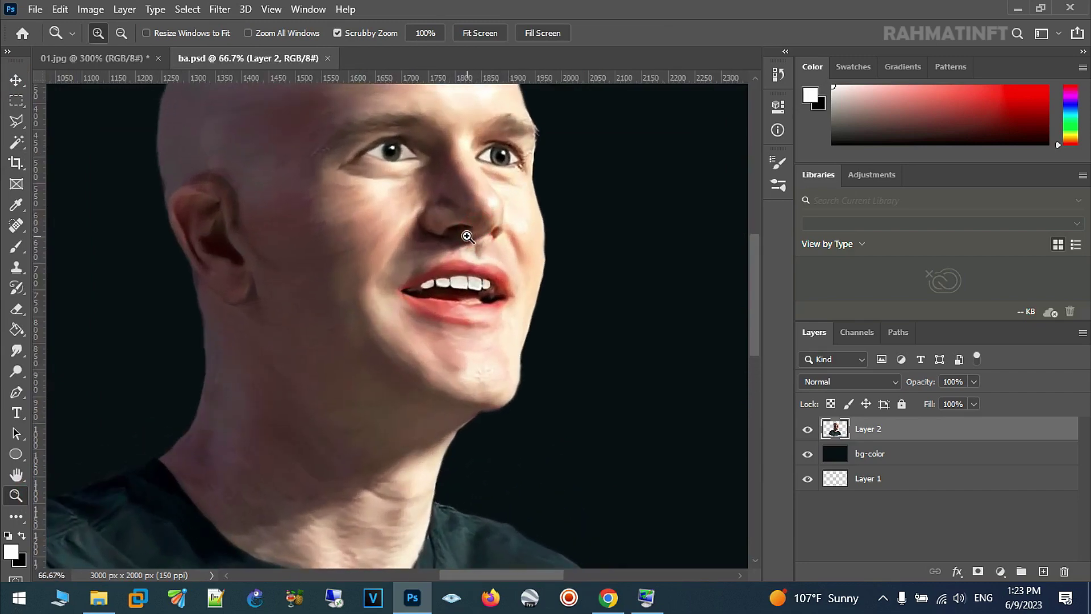
pyautogui.keyDown('alt'); pyautogui.click(463, 175); pyautogui.keyUp('alt')
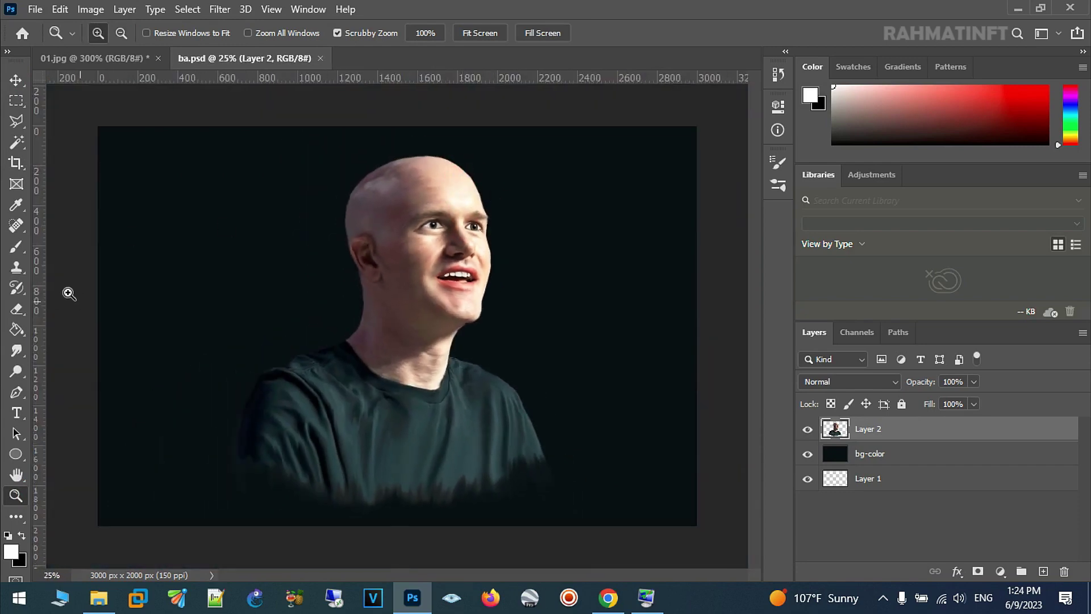
# Step: Choose a 30 px soft round brush and target the bg-color layer
pyautogui.click(17, 249)
pyautogui.click(136, 34)
pyautogui.click(711, 213)
pyautogui.click(734, 156)
pyautogui.click(874, 454)
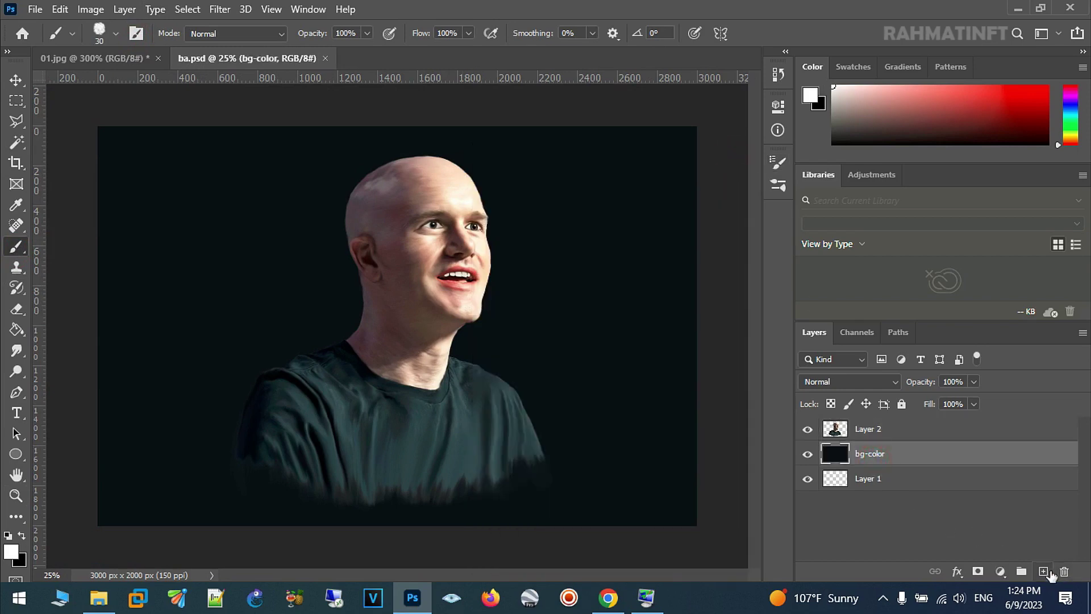
# Step: Add a new layer above bg-color named color-shadow
pyautogui.click(1044, 571)
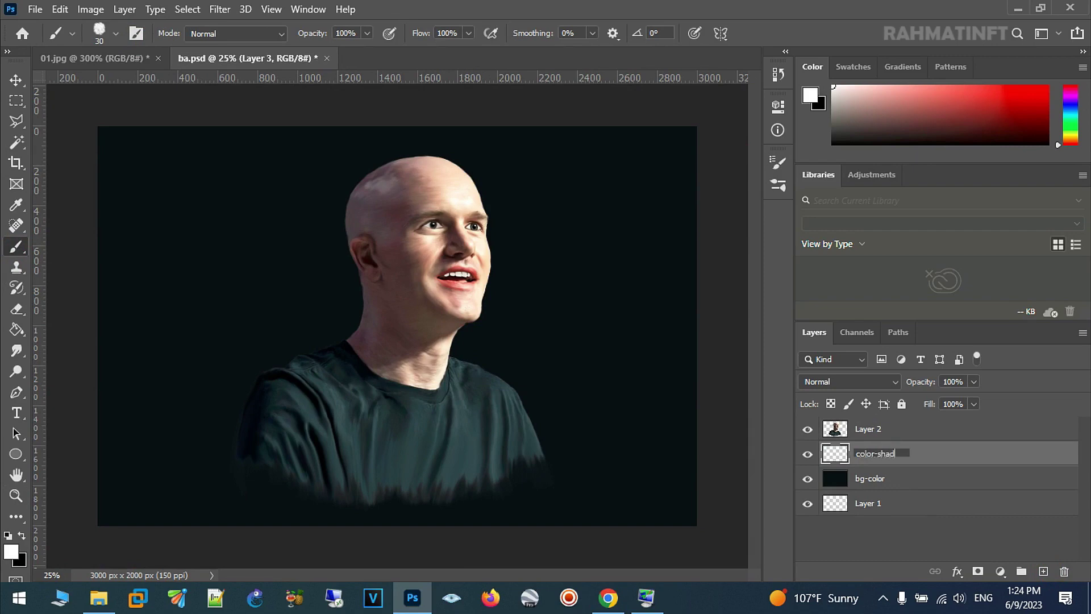
pyautogui.write('ow')
pyautogui.press('Return')
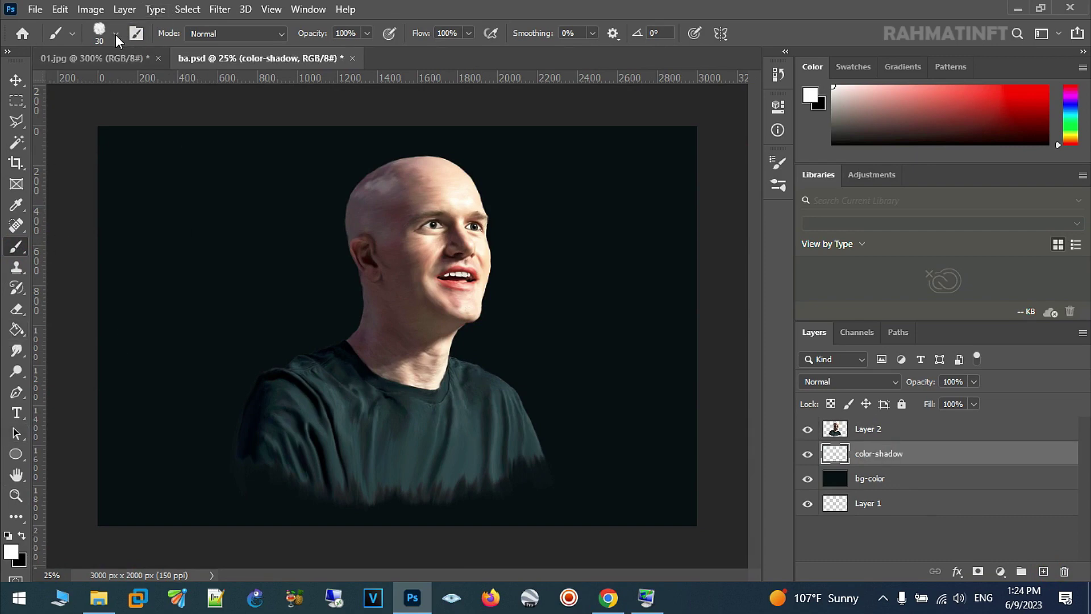
# Step: Paint a soft white glow behind the head with a large, 4%-opacity brush of about 1102 px
pyautogui.click(115, 37)
pyautogui.moveTo(149, 95); pyautogui.dragTo(177, 85)
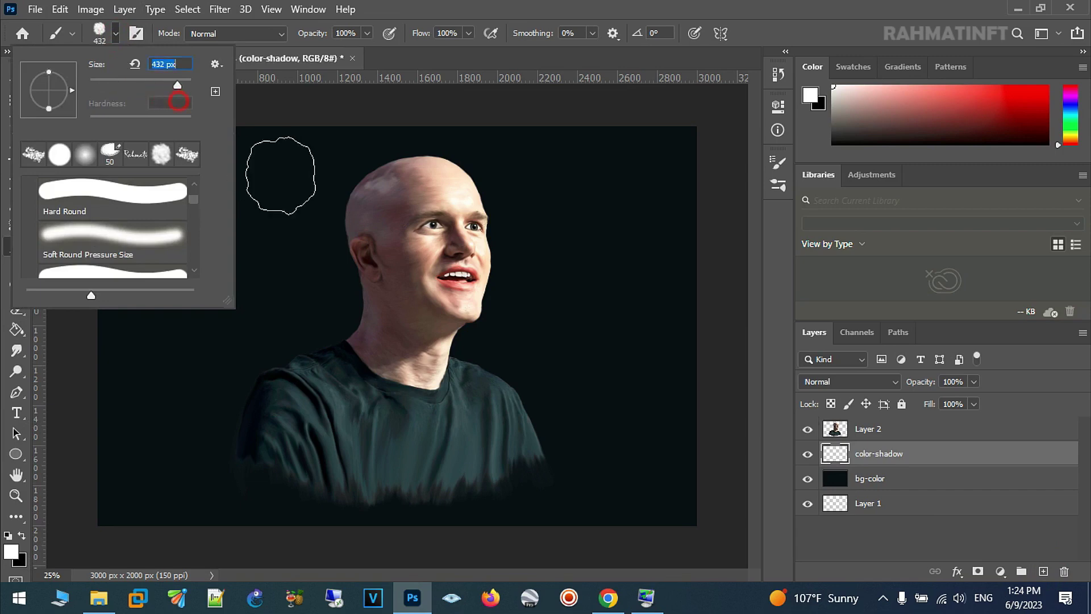
pyautogui.click(367, 33)
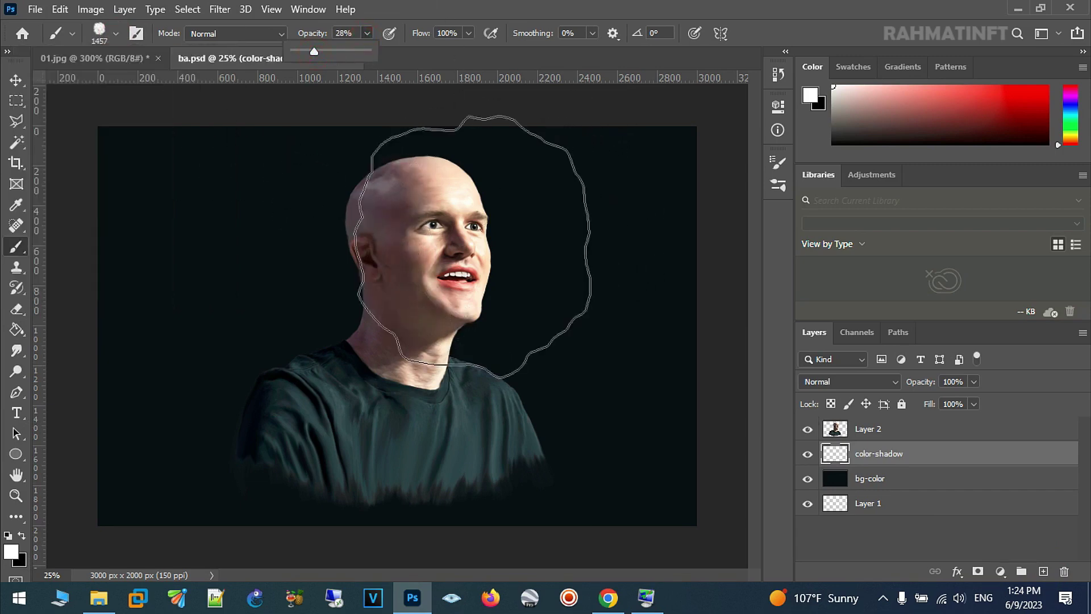
pyautogui.moveTo(473, 246); pyautogui.dragTo(504, 278)
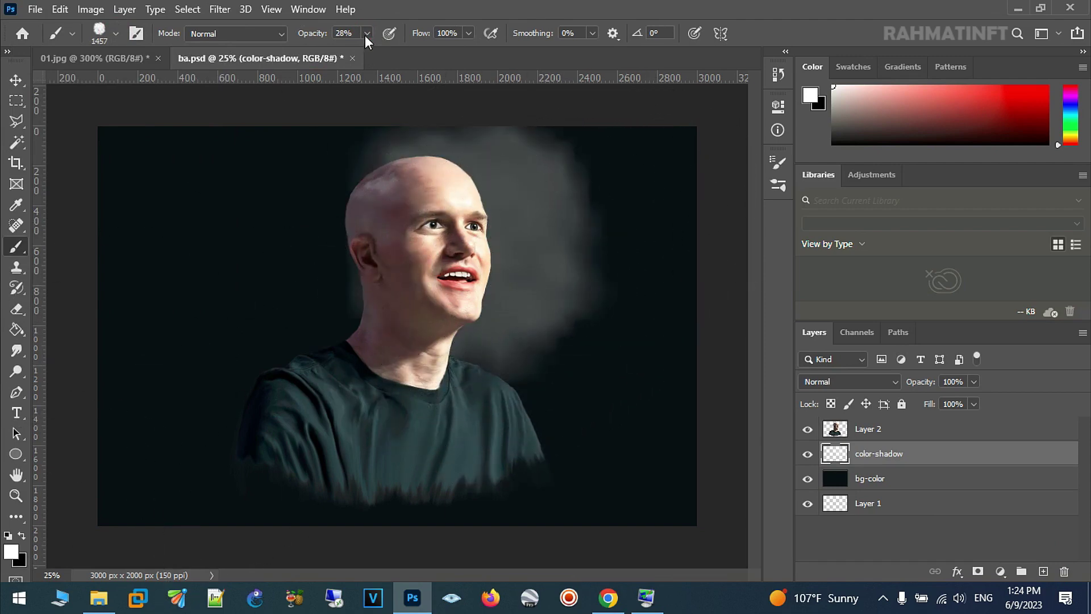
pyautogui.moveTo(356, 52); pyautogui.dragTo(347, 52)
pyautogui.click(102, 31)
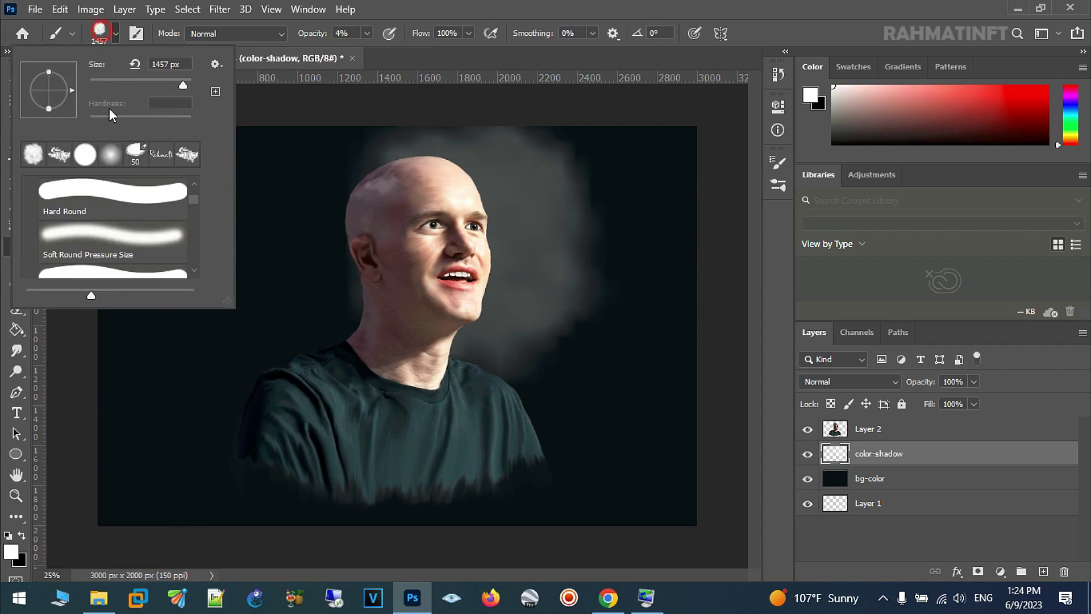
pyautogui.moveTo(182, 84)
pyautogui.mouseDown()
pyautogui.moveTo(169, 85)
pyautogui.moveTo(187, 87)
pyautogui.mouseUp()
pyautogui.moveTo(175, 84); pyautogui.dragTo(193, 87)
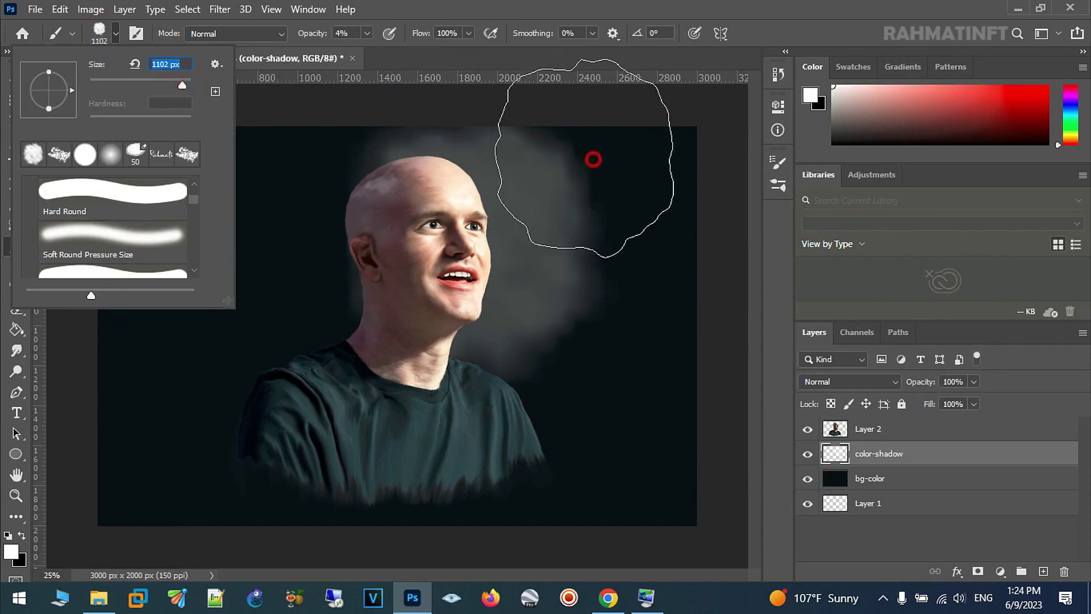
pyautogui.click(592, 161)
pyautogui.click(645, 233)
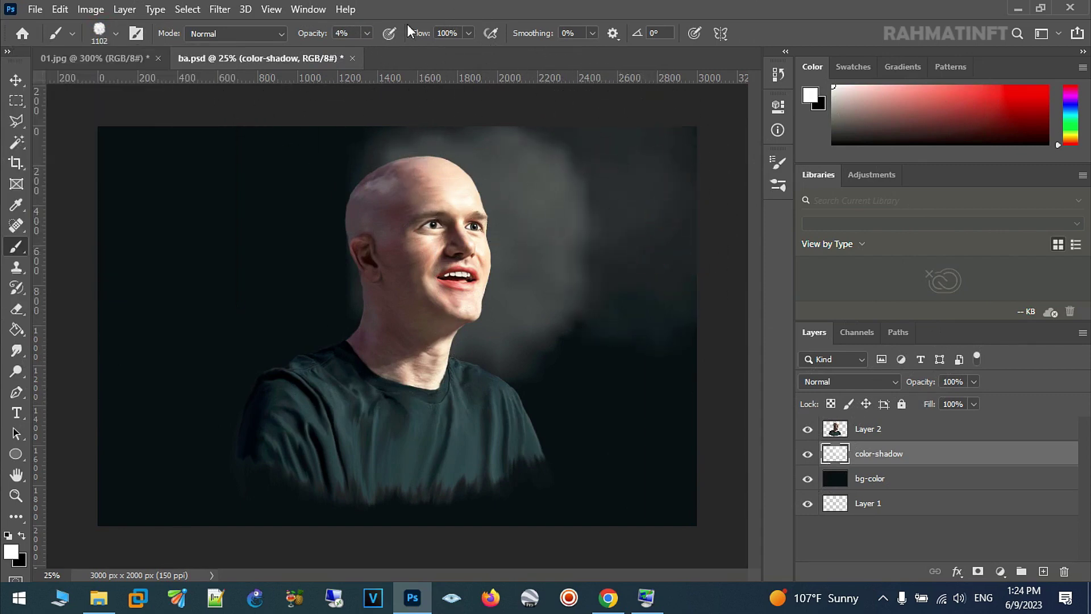
# Step: Shift the foreground colour toward yellow and brush a soft glow at upper right at 45% opacity
pyautogui.click(13, 551)
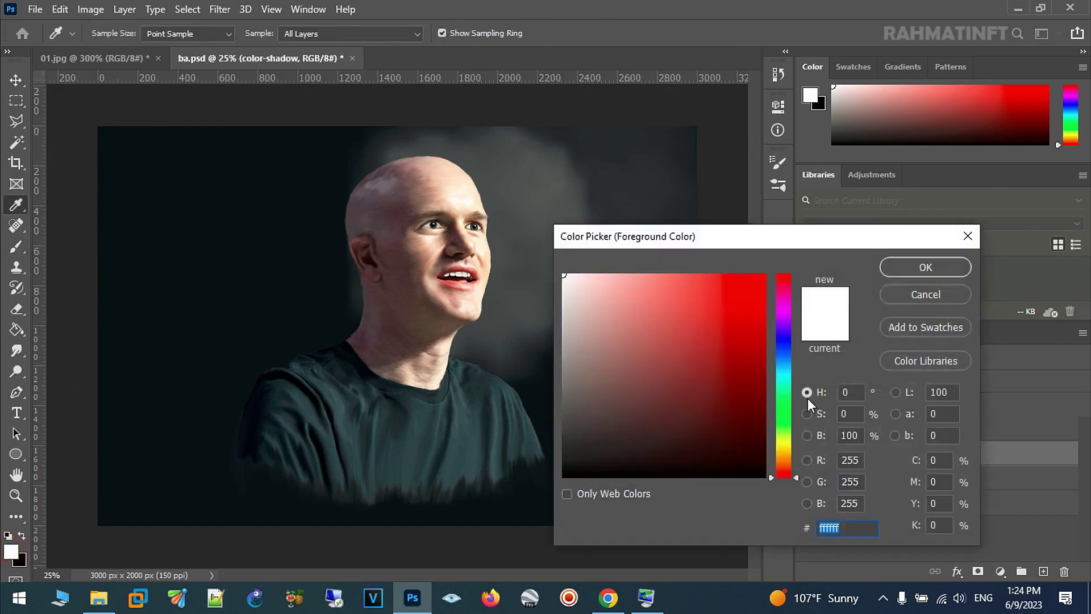
pyautogui.click(781, 443)
pyautogui.click(925, 268)
pyautogui.moveTo(690, 146)
pyautogui.mouseDown()
pyautogui.moveTo(578, 151)
pyautogui.moveTo(675, 178)
pyautogui.mouseUp()
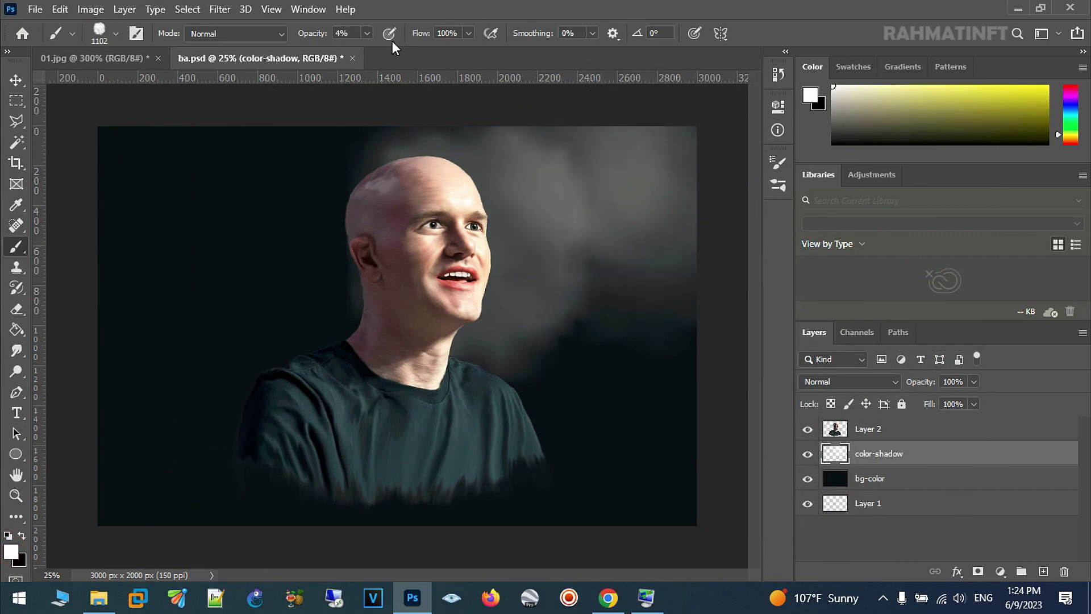
pyautogui.click(366, 33)
pyautogui.moveTo(364, 51); pyautogui.dragTo(394, 43)
pyautogui.moveTo(626, 142); pyautogui.dragTo(669, 154)
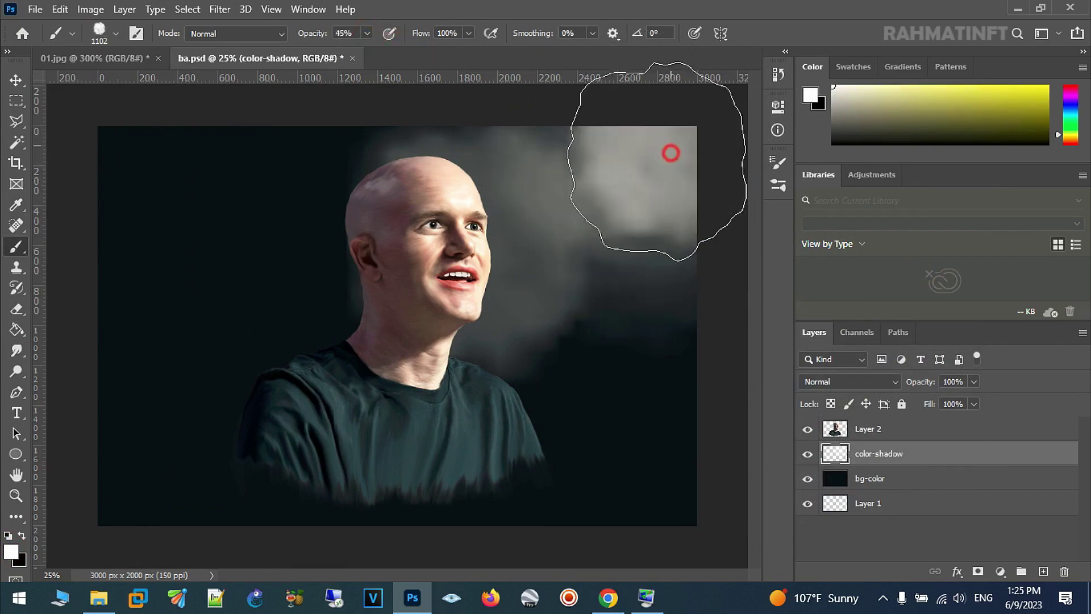
# Step: Switch to bright yellow #eff211 and try upper-right glows at 27% opacity, undoing them as too strong
pyautogui.click(10, 552)
pyautogui.click(752, 284)
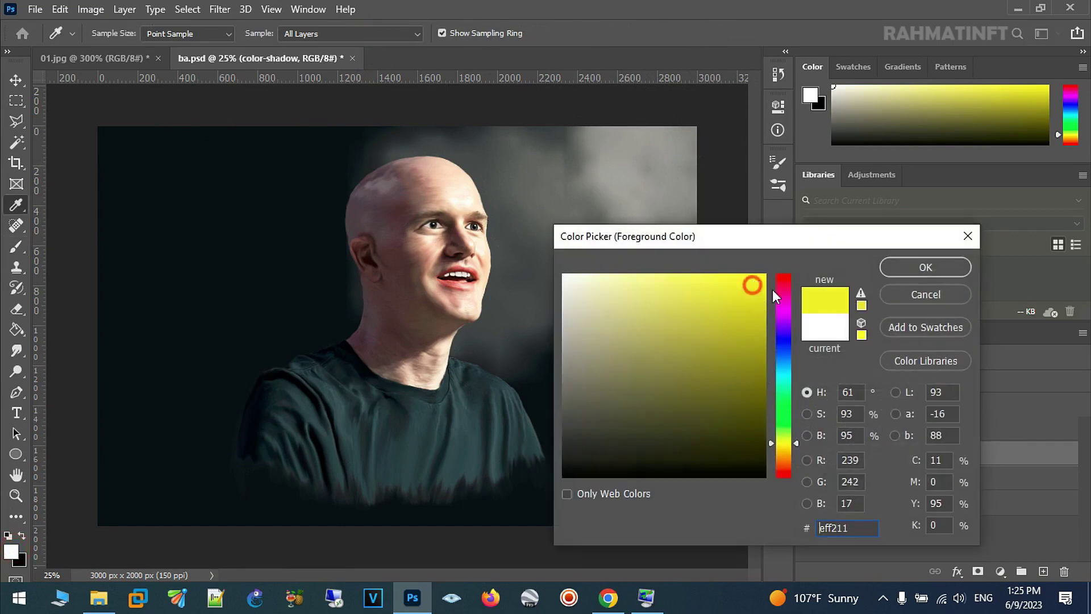
pyautogui.click(897, 267)
pyautogui.moveTo(654, 227); pyautogui.dragTo(687, 180)
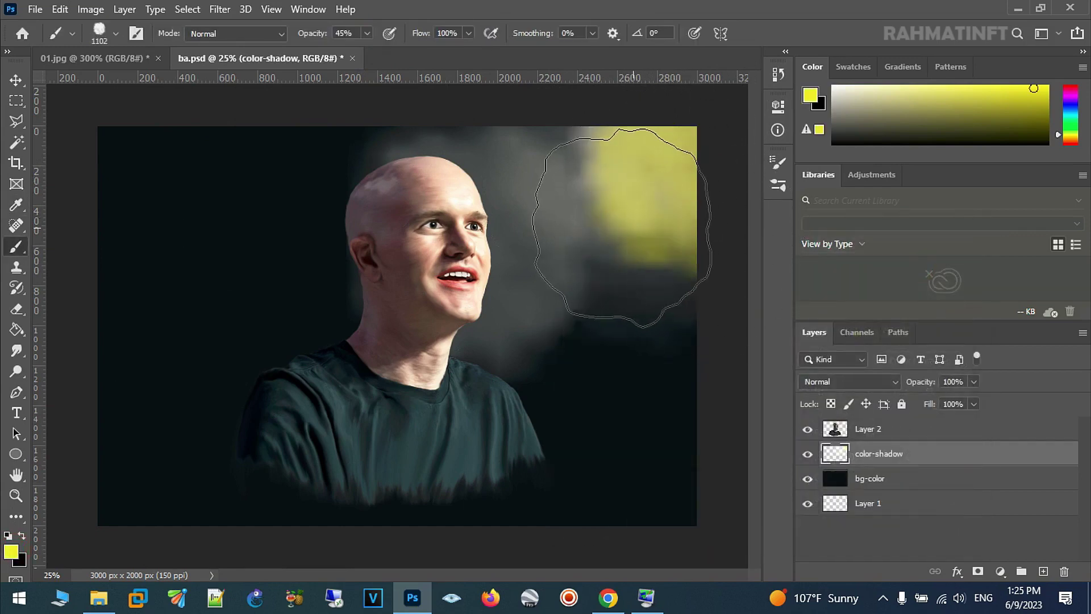
pyautogui.hotkey('ctrl', 'z')
pyautogui.click(366, 32)
pyautogui.moveTo(369, 52); pyautogui.dragTo(359, 51)
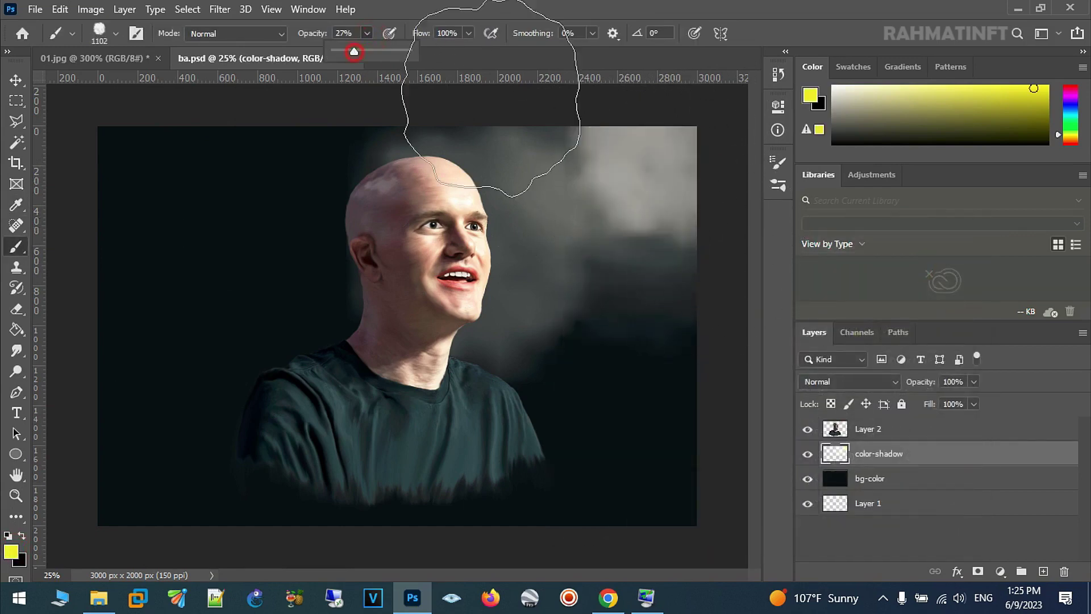
pyautogui.click(619, 151)
pyautogui.hotkey('ctrl', 'z')
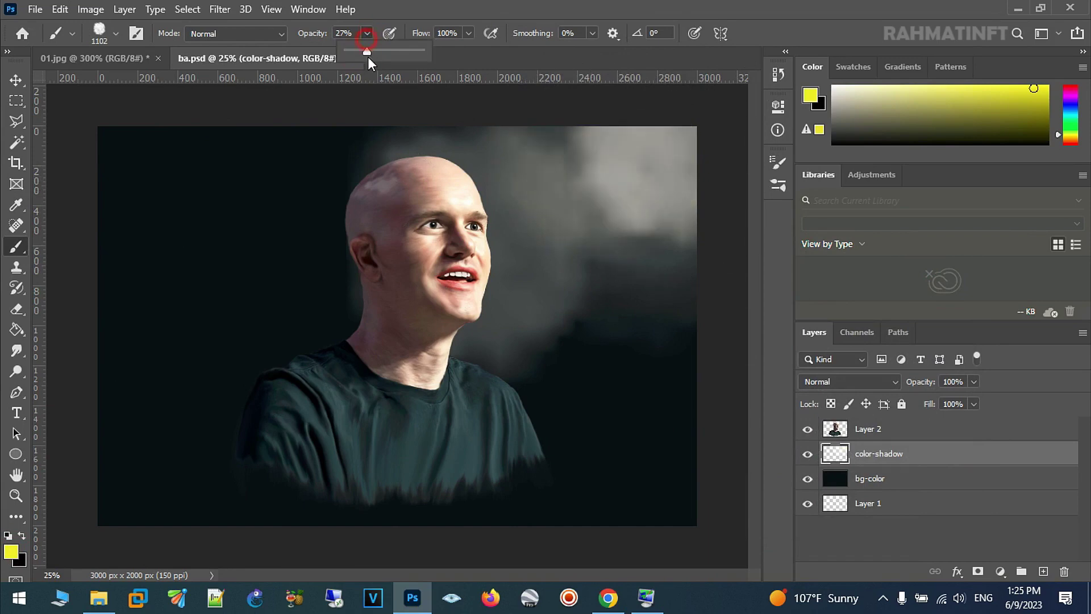
# Step: Dab faint yellow-green glow at 6% opacity across the upper right and beside the face
pyautogui.moveTo(360, 52); pyautogui.dragTo(366, 51)
pyautogui.click(636, 169)
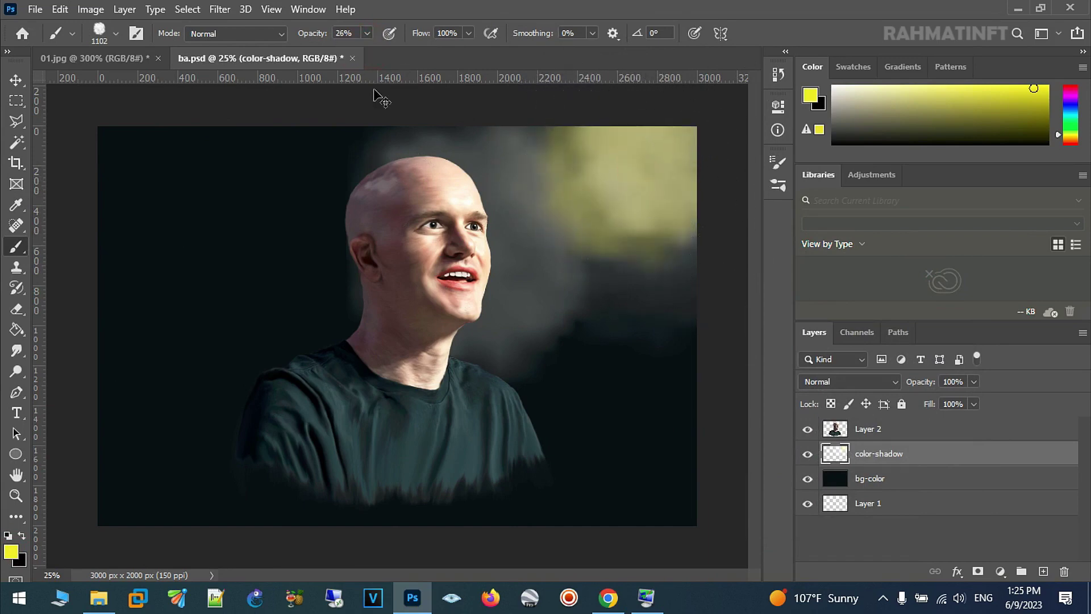
pyautogui.hotkey('ctrl', 'z')
pyautogui.click(372, 33)
pyautogui.moveTo(366, 51); pyautogui.dragTo(354, 51)
pyautogui.click(582, 148)
pyautogui.click(666, 226)
pyautogui.click(573, 195)
pyautogui.click(480, 134)
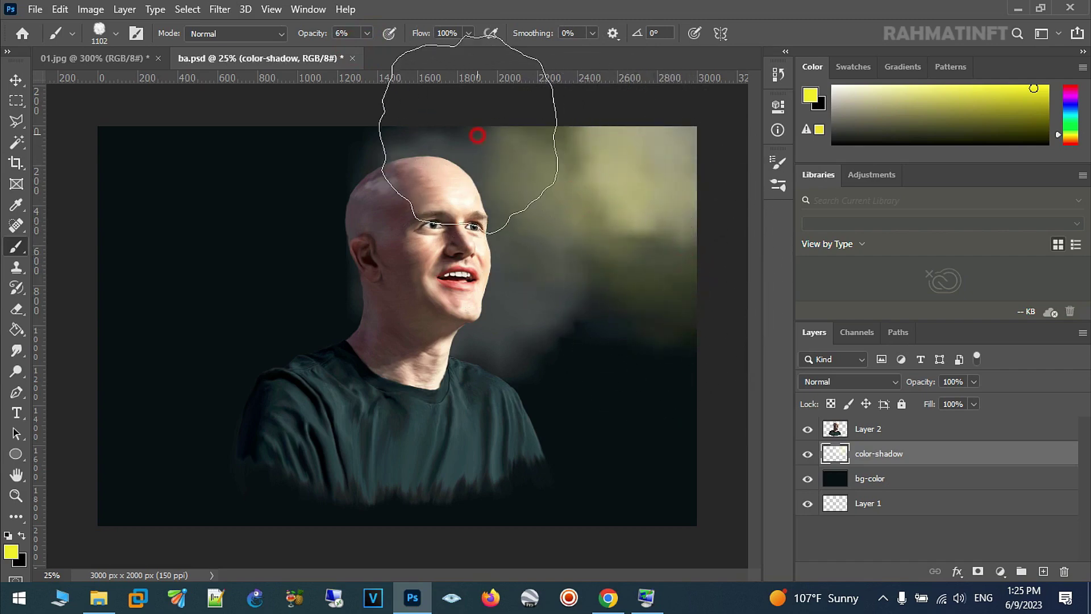
pyautogui.click(650, 178)
pyautogui.click(589, 356)
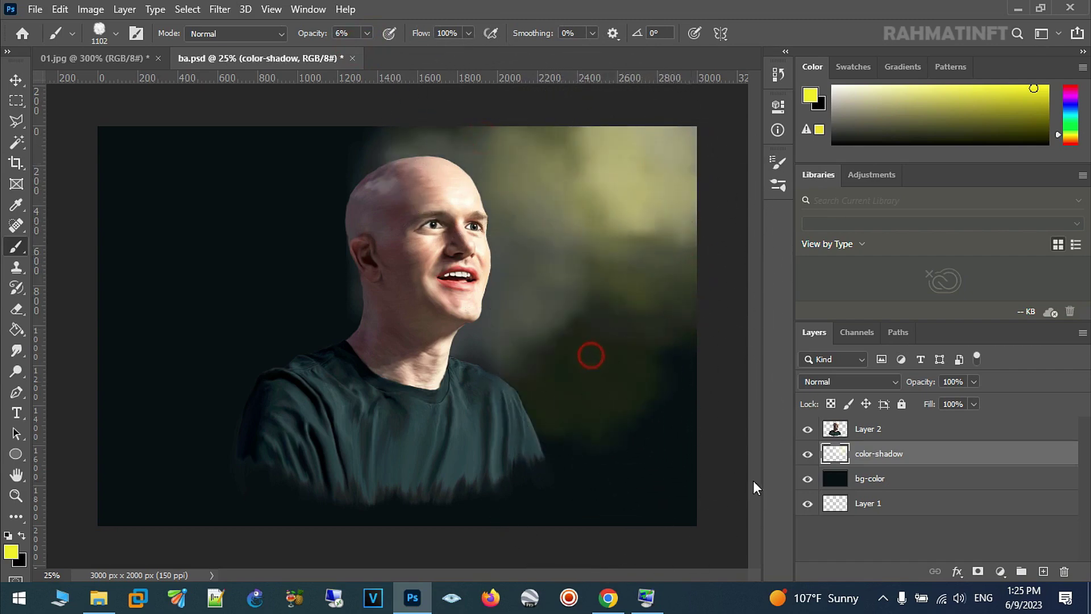